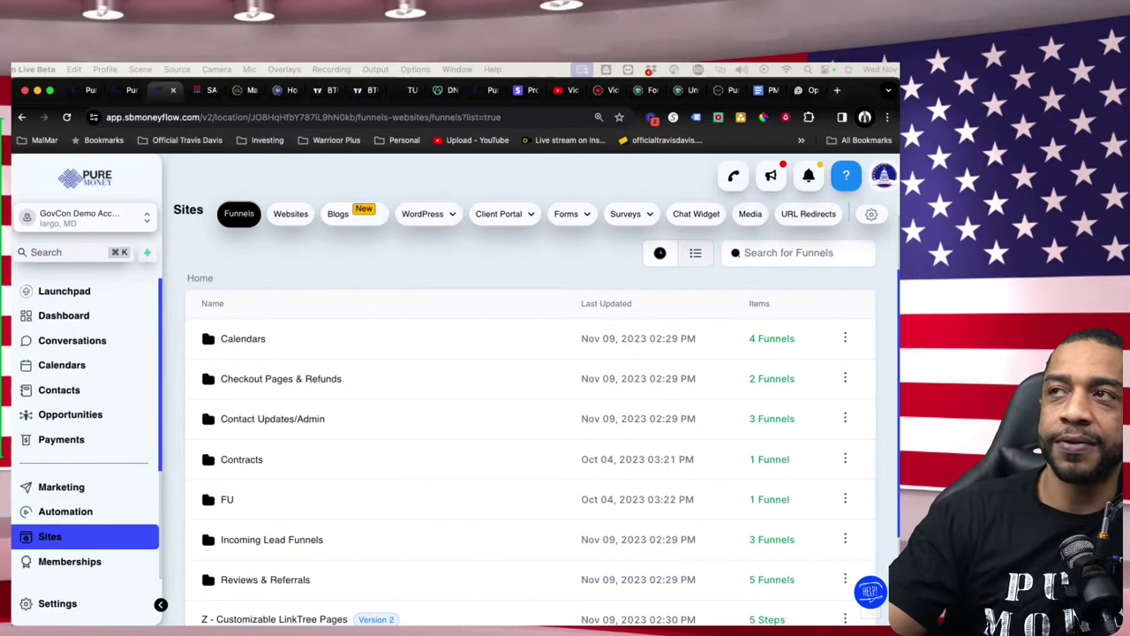
- Launch THE CHEAT CODE from the Pure Money left sidebar to reach the GovCon sign-in page
{"action": "scroll", "coordinate": [84, 441], "scroll_direction": "down", "scroll_amount": 3}
{"action": "scroll", "coordinate": [84, 441], "scroll_direction": "down", "scroll_amount": 1}
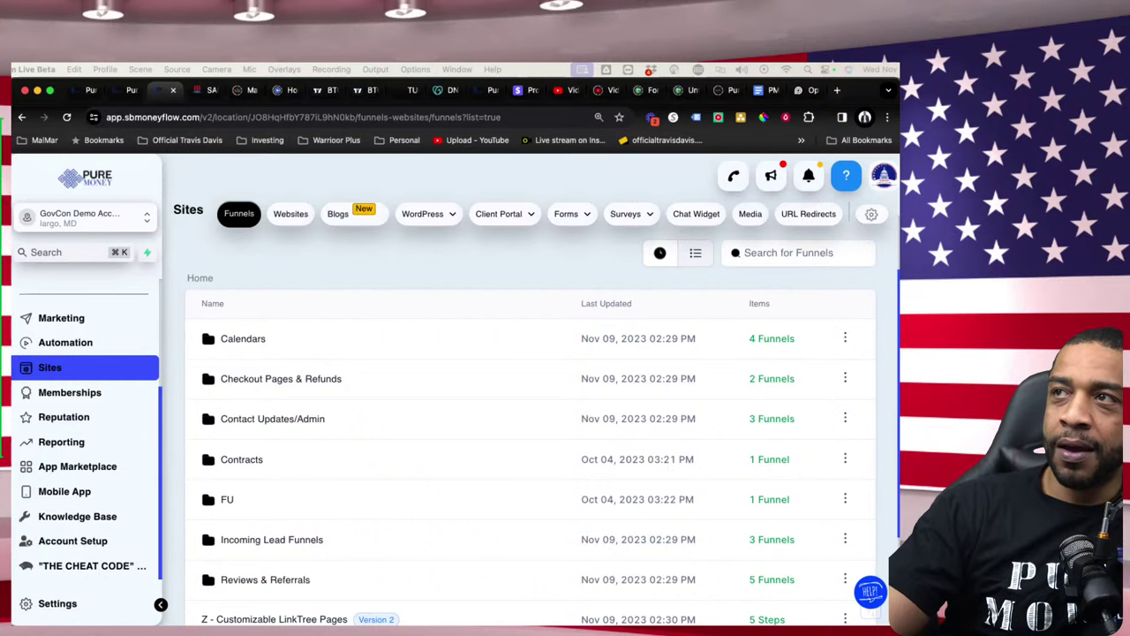
{"action": "scroll", "coordinate": [85, 432], "scroll_direction": "up", "scroll_amount": 1}
{"action": "scroll", "coordinate": [85, 433], "scroll_direction": "down", "scroll_amount": 1}
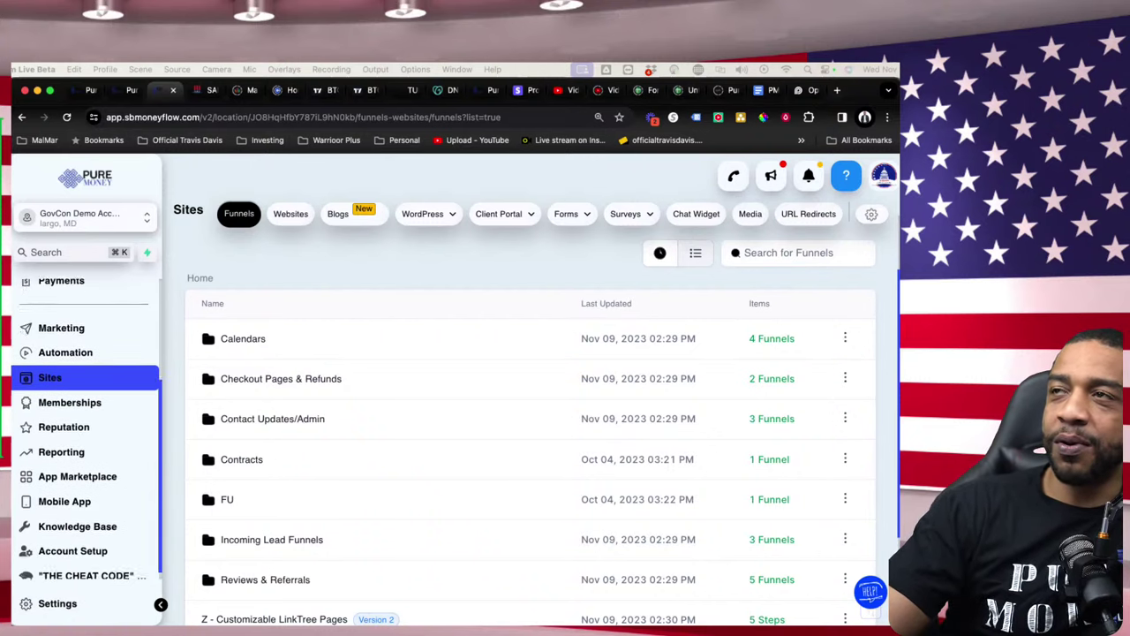
{"action": "left_click", "coordinate": [73, 574]}
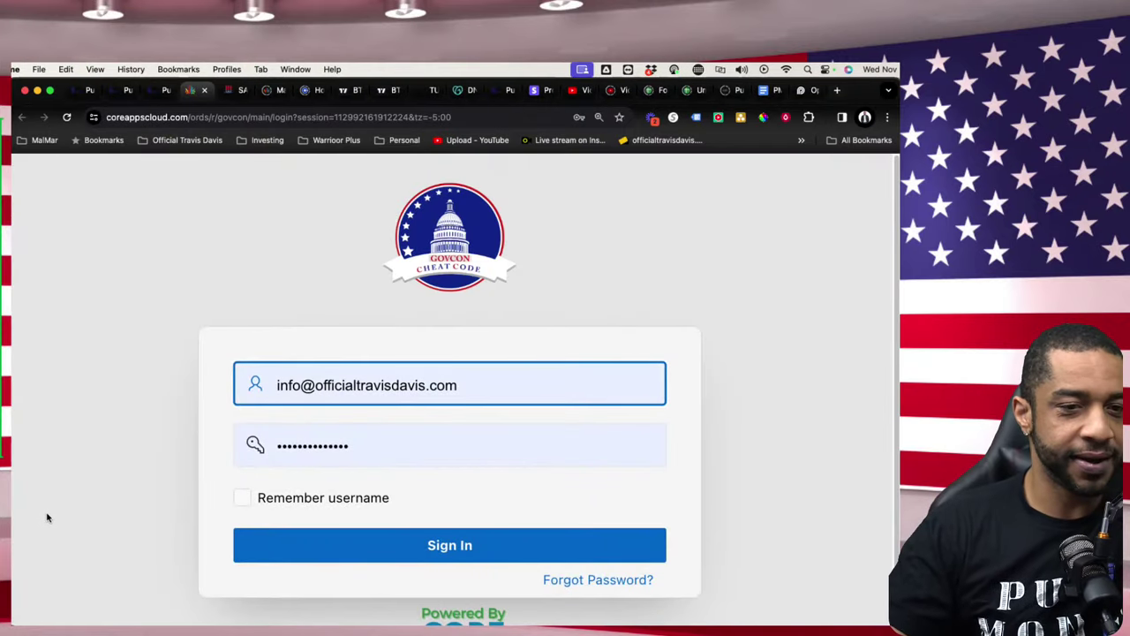
{"action": "scroll", "coordinate": [459, 479], "scroll_direction": "down", "scroll_amount": 1}
- Sign in to GovCon Core Apps with the saved credentials
{"action": "left_click", "coordinate": [459, 540]}
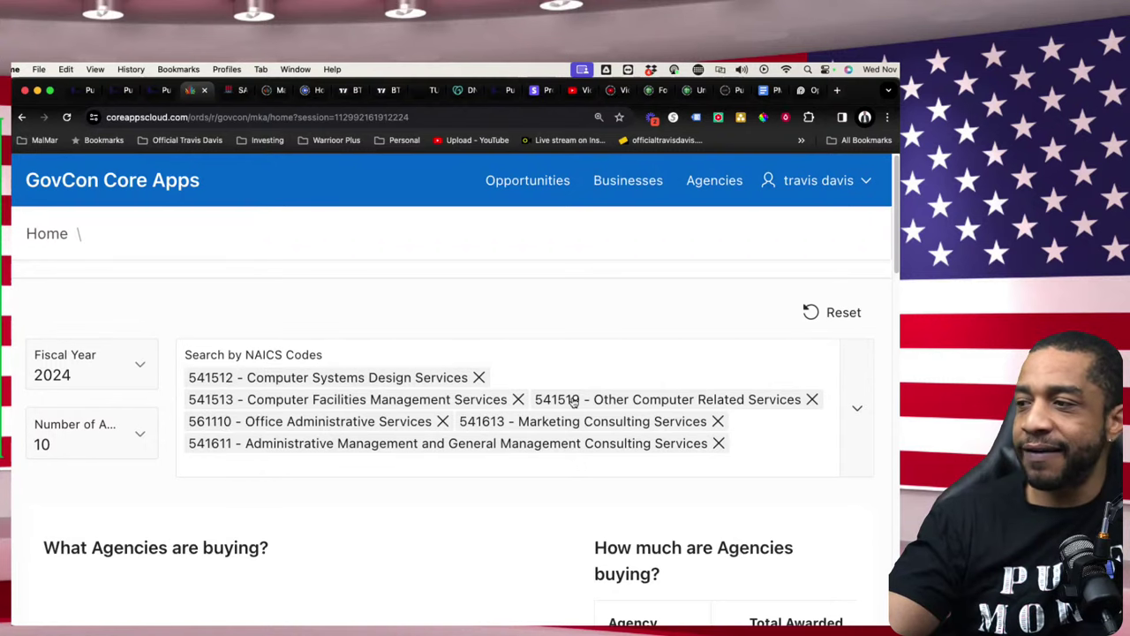
- Refresh the fiscal year 2024 dashboard results filtered by the six NAICS codes
{"action": "scroll", "coordinate": [570, 413], "scroll_direction": "down", "scroll_amount": 1}
{"action": "scroll", "coordinate": [565, 417], "scroll_direction": "up", "scroll_amount": 1}
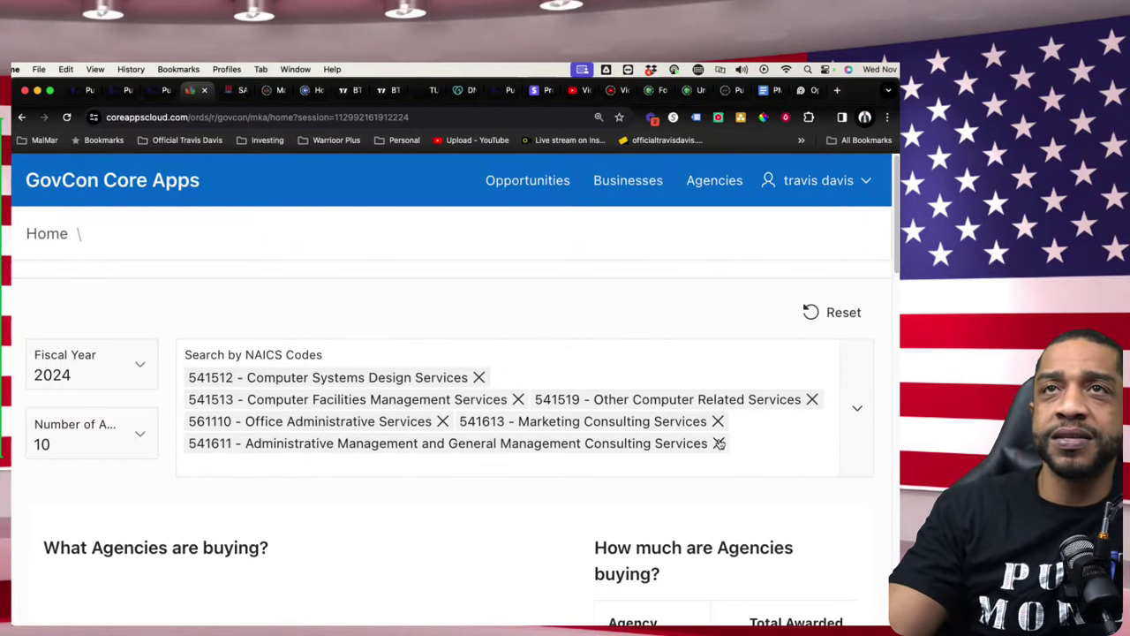
{"action": "left_click", "coordinate": [824, 316]}
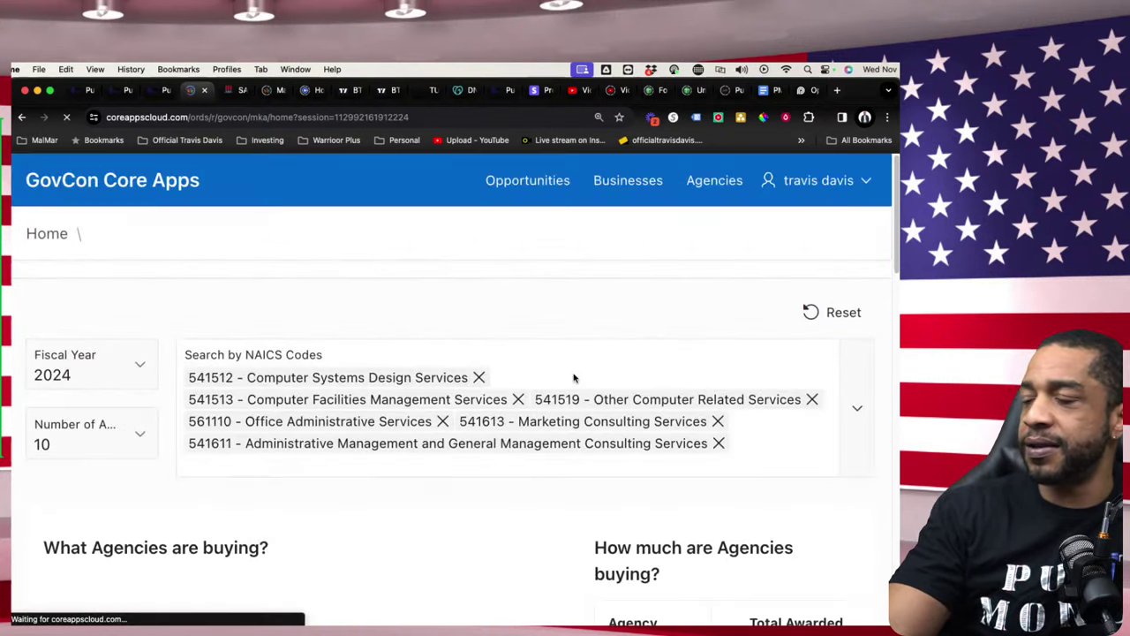
- Remove the 541611, 541613, 541513, 541512 and 561110 chips so only 541519 stays in the filter
{"action": "left_click", "coordinate": [718, 443]}
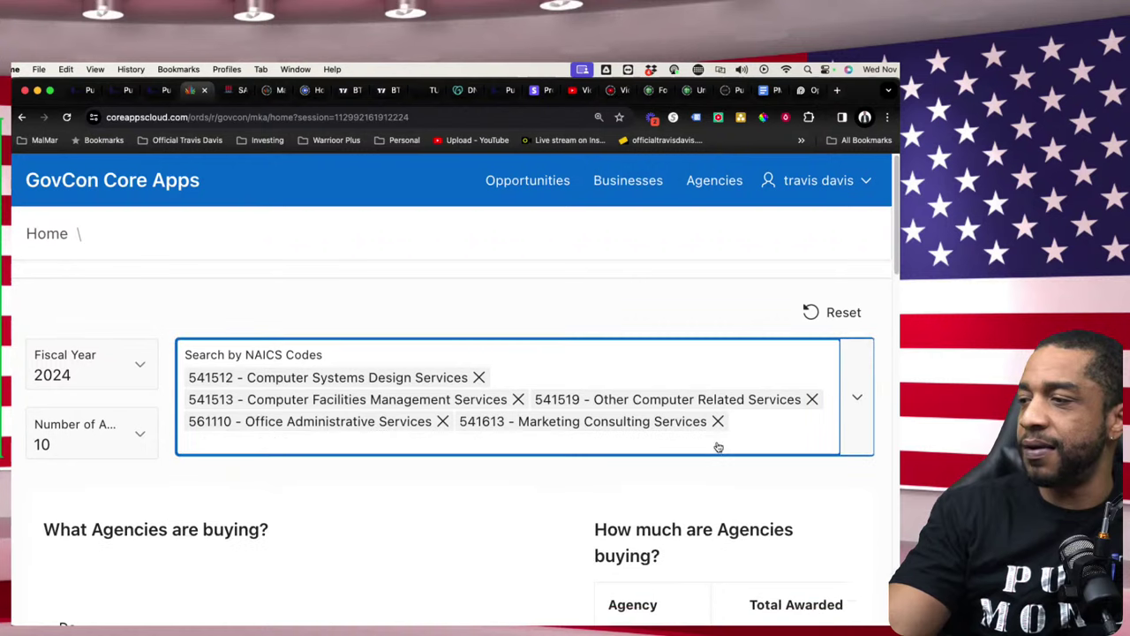
{"action": "left_click", "coordinate": [717, 422]}
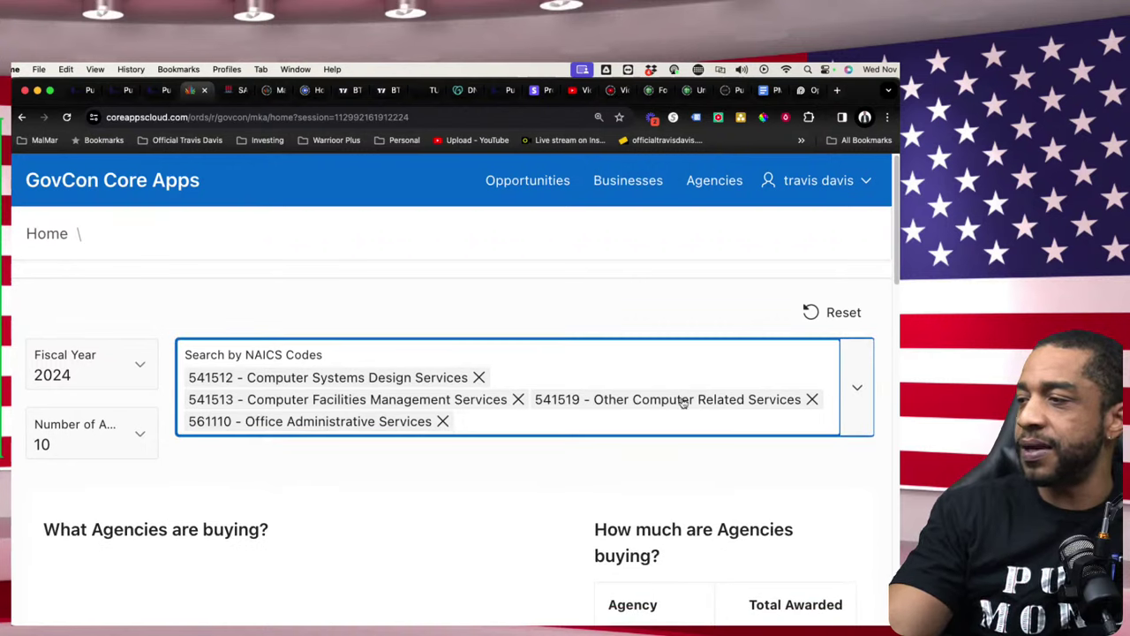
{"action": "left_click", "coordinate": [519, 399]}
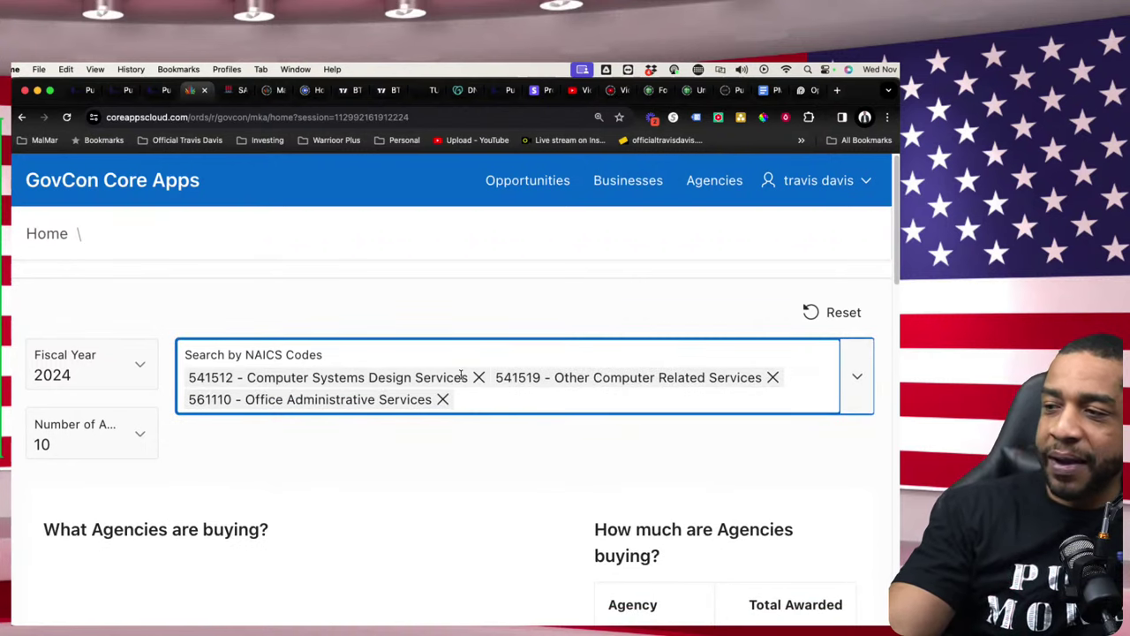
{"action": "left_click", "coordinate": [477, 378]}
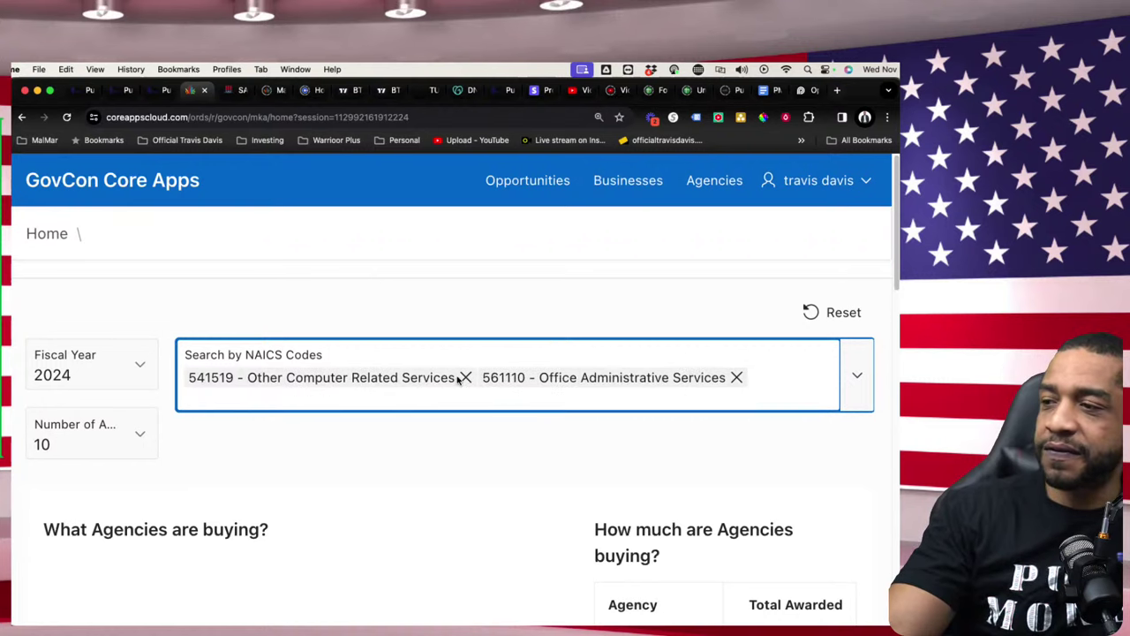
{"action": "left_click", "coordinate": [736, 377]}
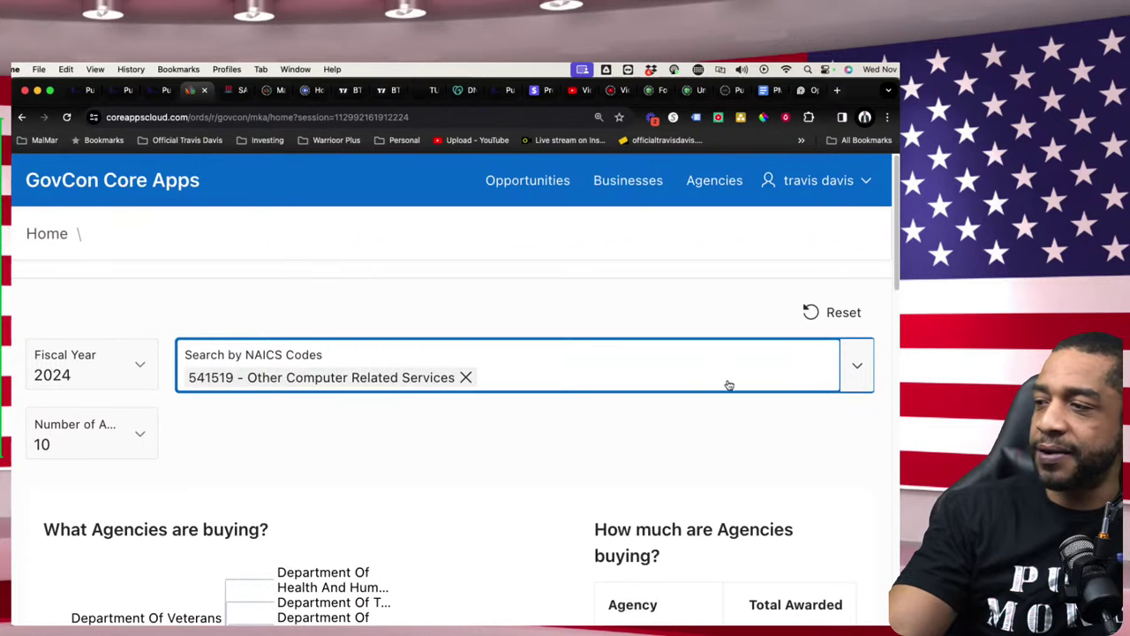
{"action": "left_click", "coordinate": [518, 375]}
{"action": "left_click", "coordinate": [507, 287]}
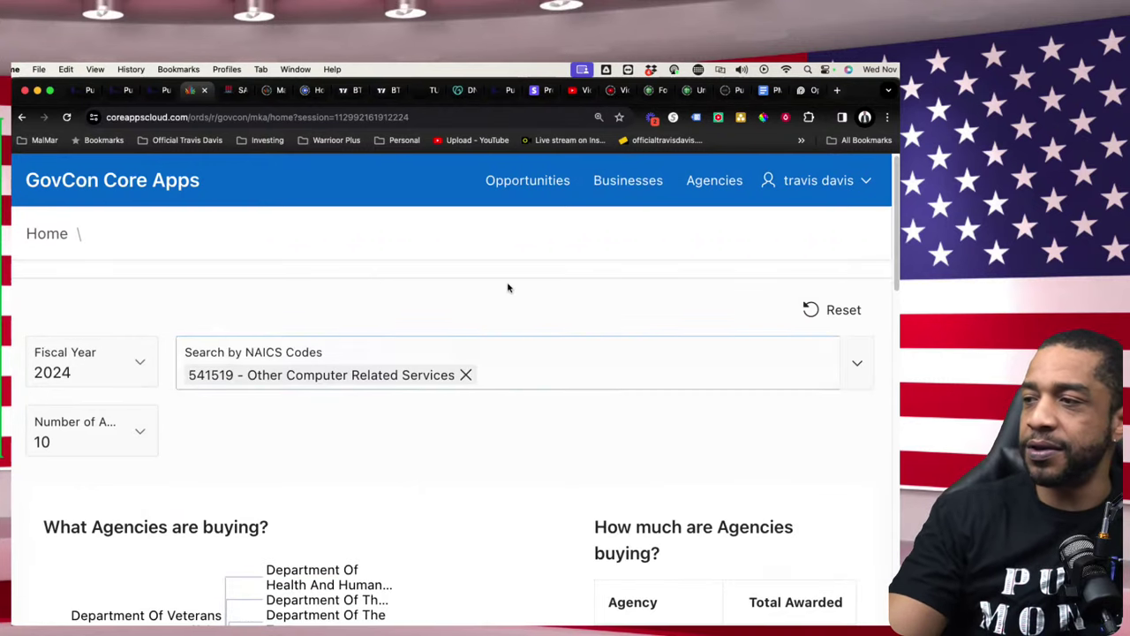
- Search NAICS codes for '541' and browse the results without adding any
{"action": "left_click", "coordinate": [529, 372]}
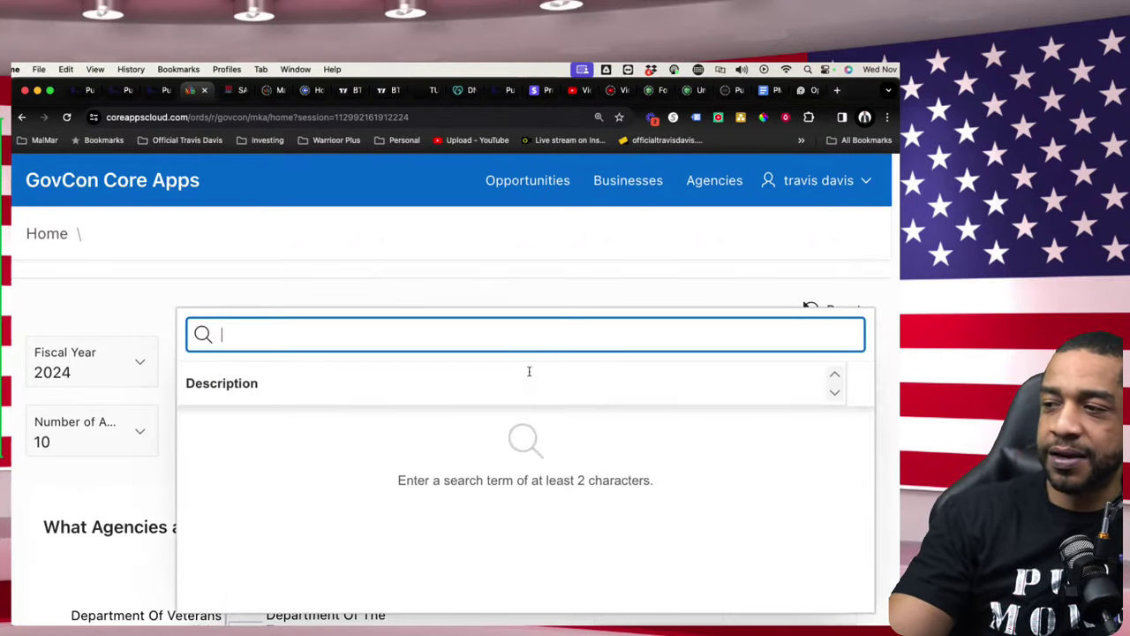
{"action": "type", "text": "541"}
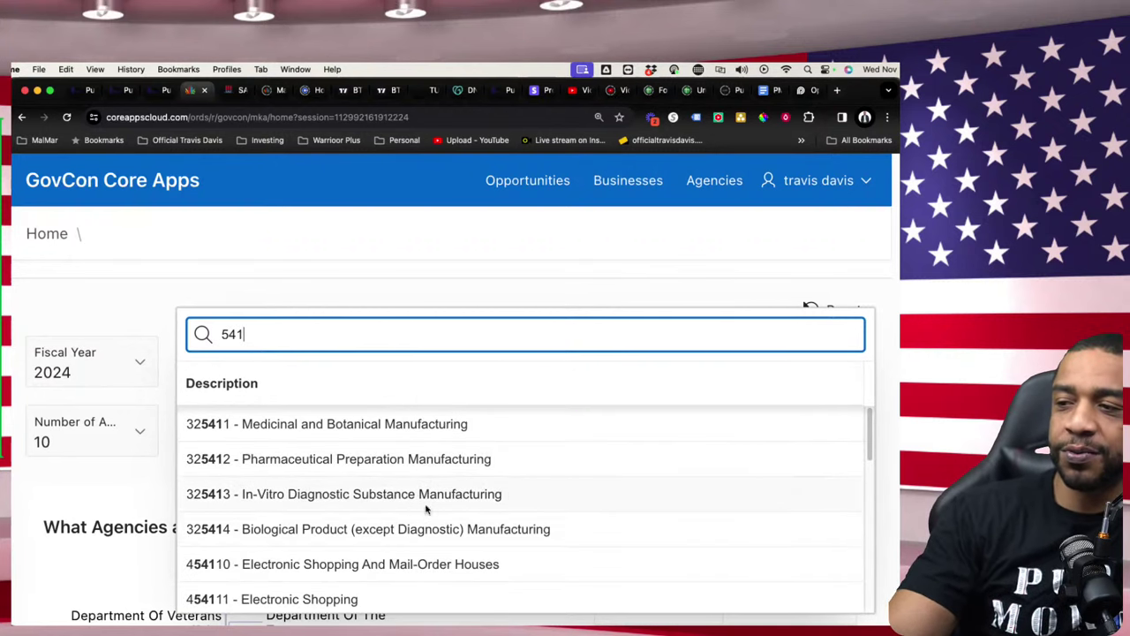
{"action": "scroll", "coordinate": [425, 509], "scroll_direction": "down", "scroll_amount": 8}
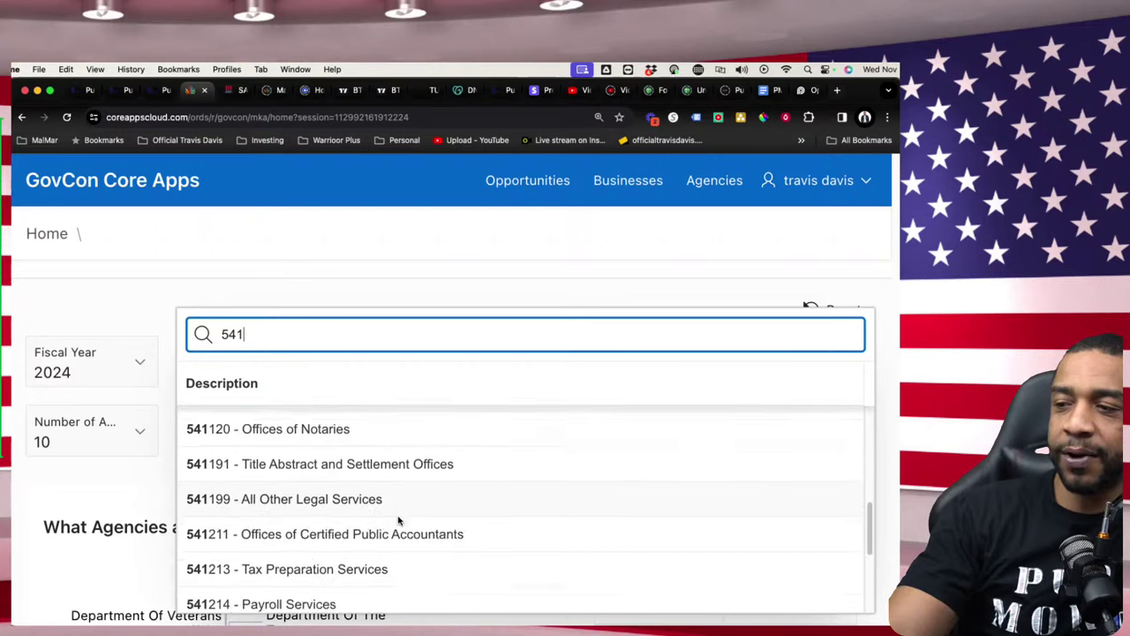
{"action": "scroll", "coordinate": [397, 521], "scroll_direction": "down", "scroll_amount": 5}
{"action": "scroll", "coordinate": [316, 495], "scroll_direction": "up", "scroll_amount": 1}
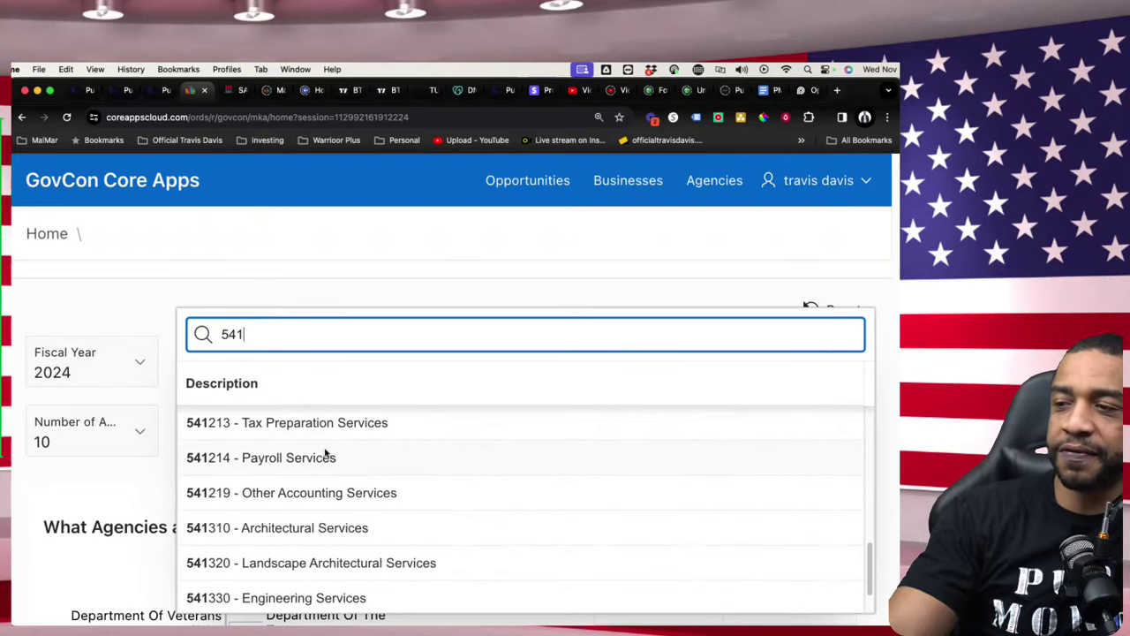
{"action": "left_click", "coordinate": [269, 298]}
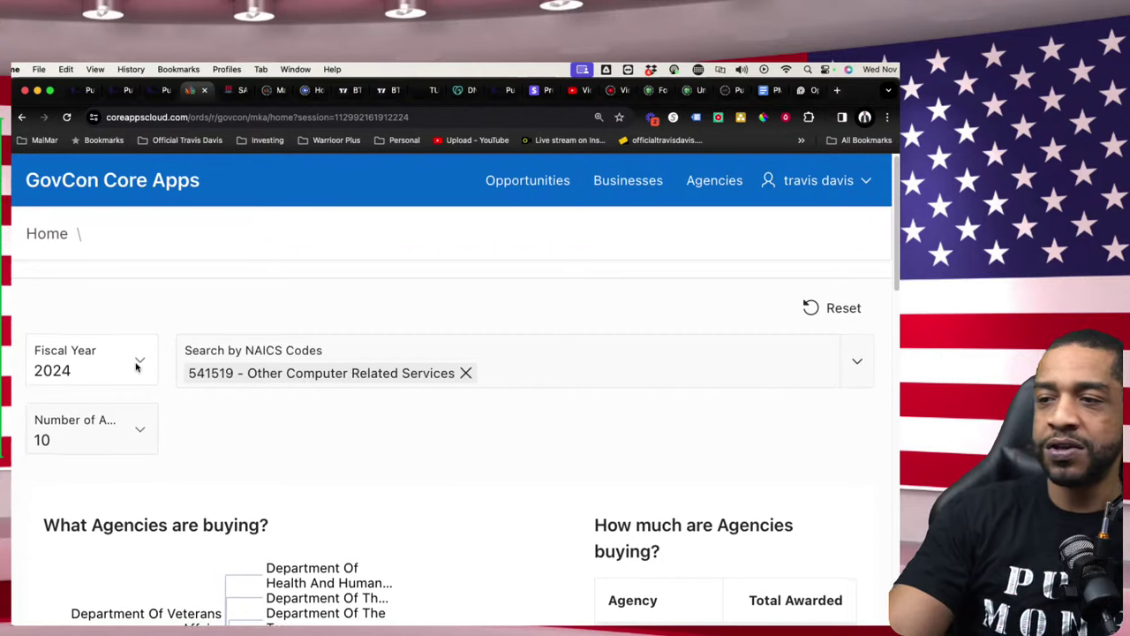
- Review the 541519 agency chart and table, led by General Services Administration at $604,041,800.00
{"action": "scroll", "coordinate": [137, 367], "scroll_direction": "down", "scroll_amount": 1}
{"action": "scroll", "coordinate": [303, 479], "scroll_direction": "down", "scroll_amount": 8}
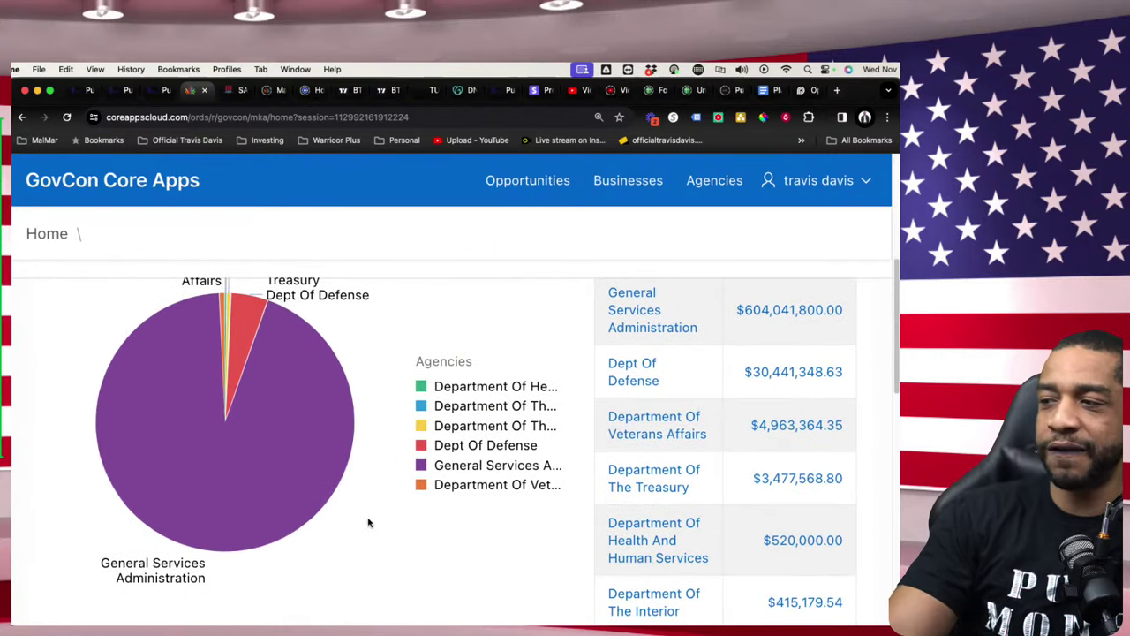
{"action": "scroll", "coordinate": [369, 521], "scroll_direction": "down", "scroll_amount": 2}
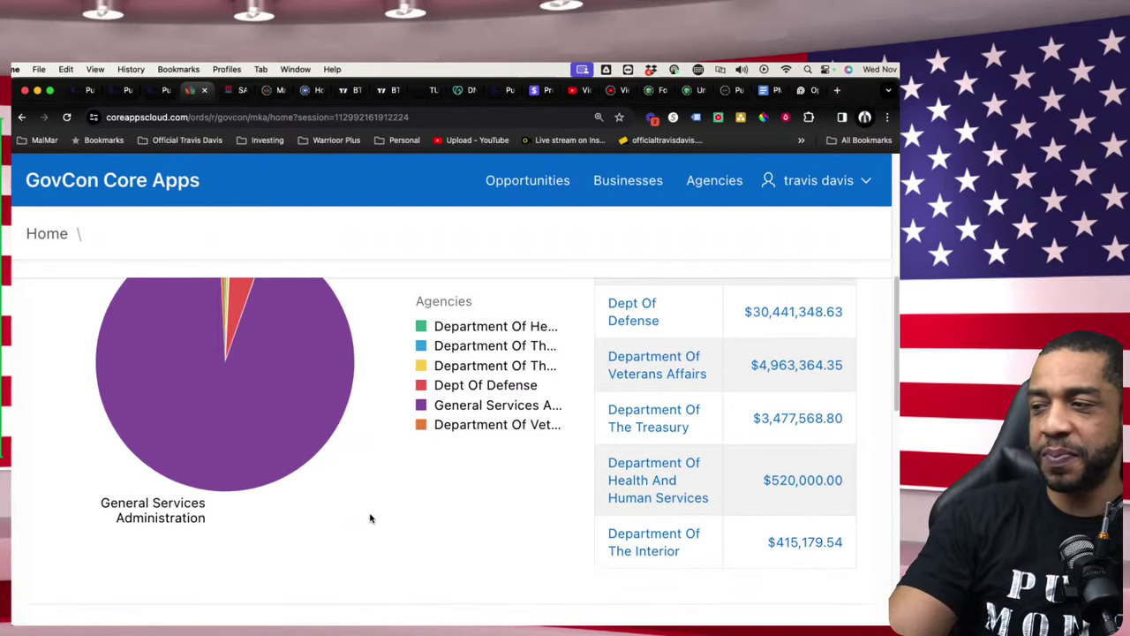
{"action": "scroll", "coordinate": [369, 515], "scroll_direction": "up", "scroll_amount": 6}
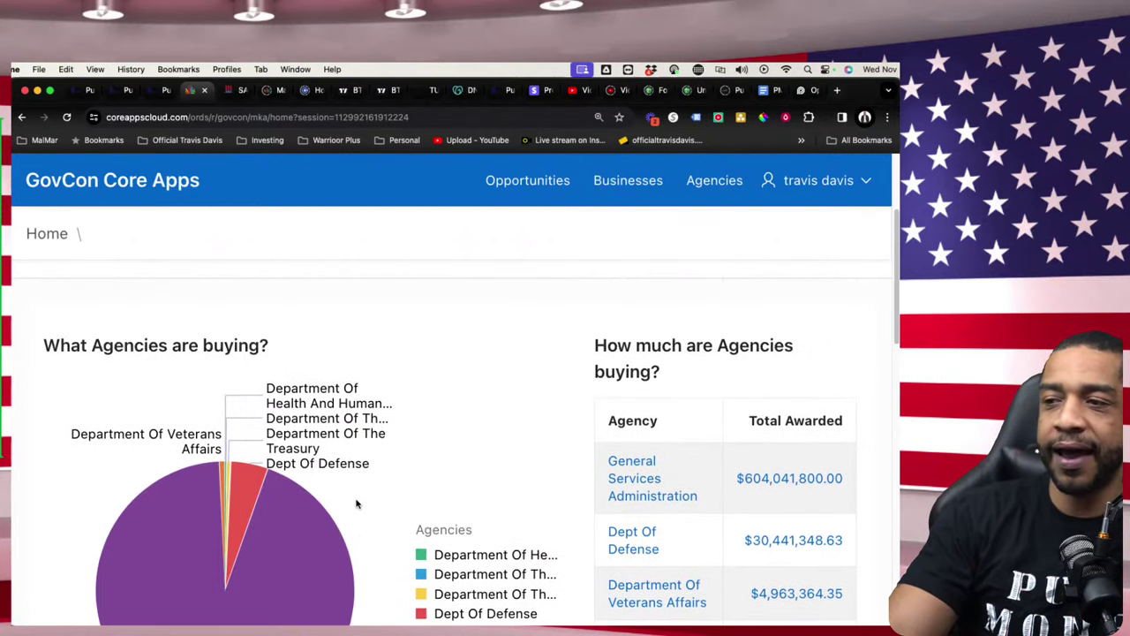
{"action": "scroll", "coordinate": [335, 511], "scroll_direction": "up", "scroll_amount": 5}
{"action": "left_click", "coordinate": [130, 377]}
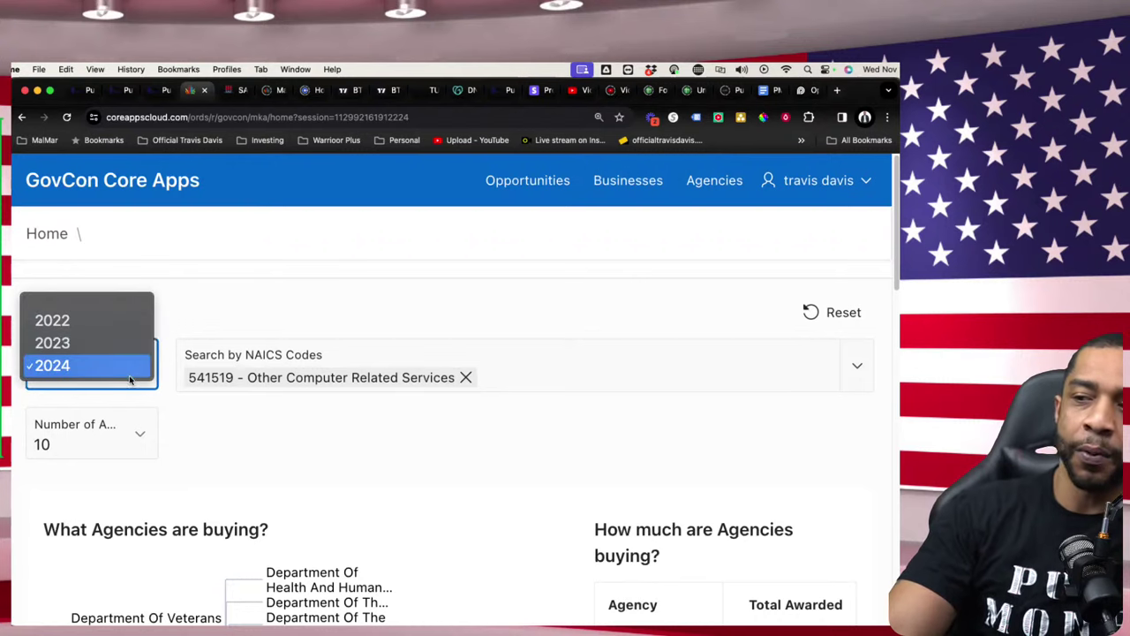
{"action": "left_click", "coordinate": [97, 343]}
{"action": "left_click", "coordinate": [134, 369]}
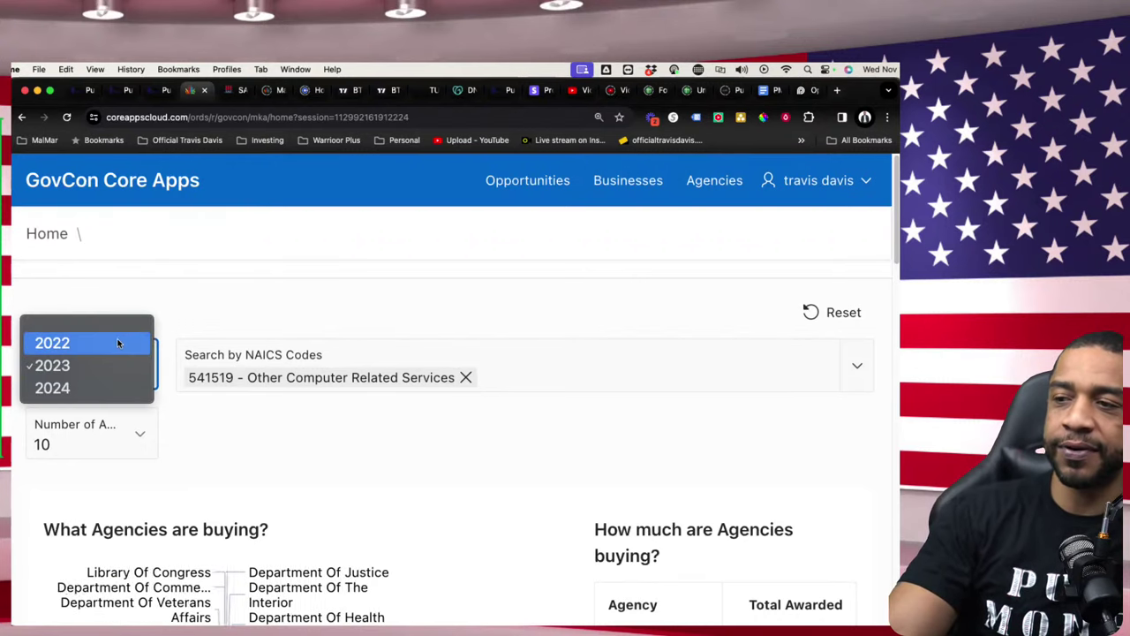
{"action": "left_click", "coordinate": [118, 342]}
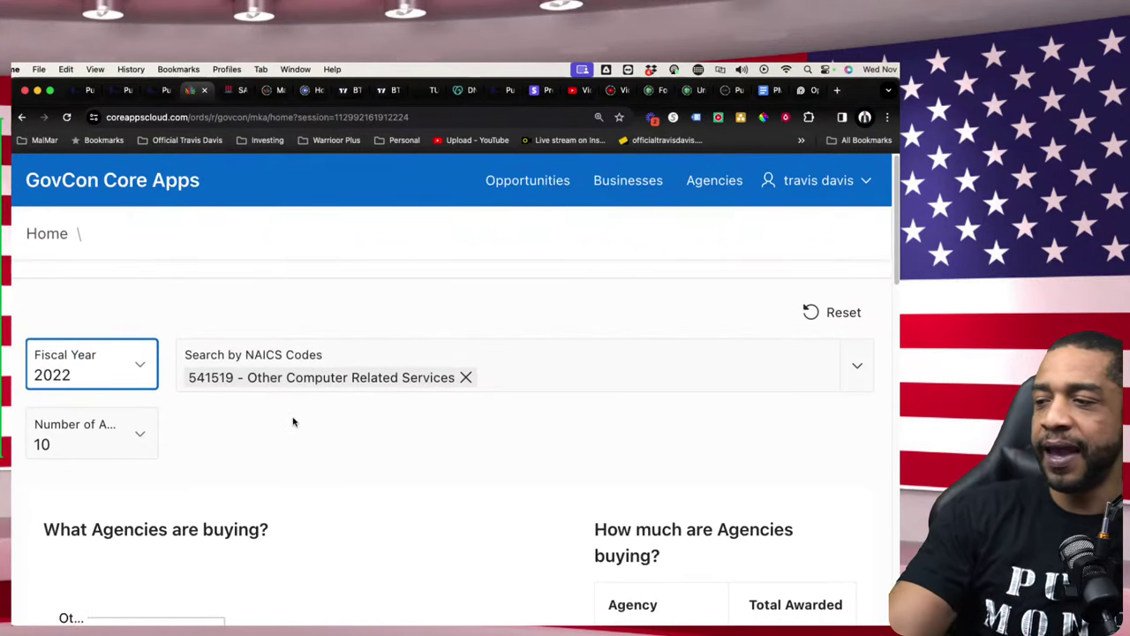
{"action": "scroll", "coordinate": [265, 380], "scroll_direction": "down", "scroll_amount": 1}
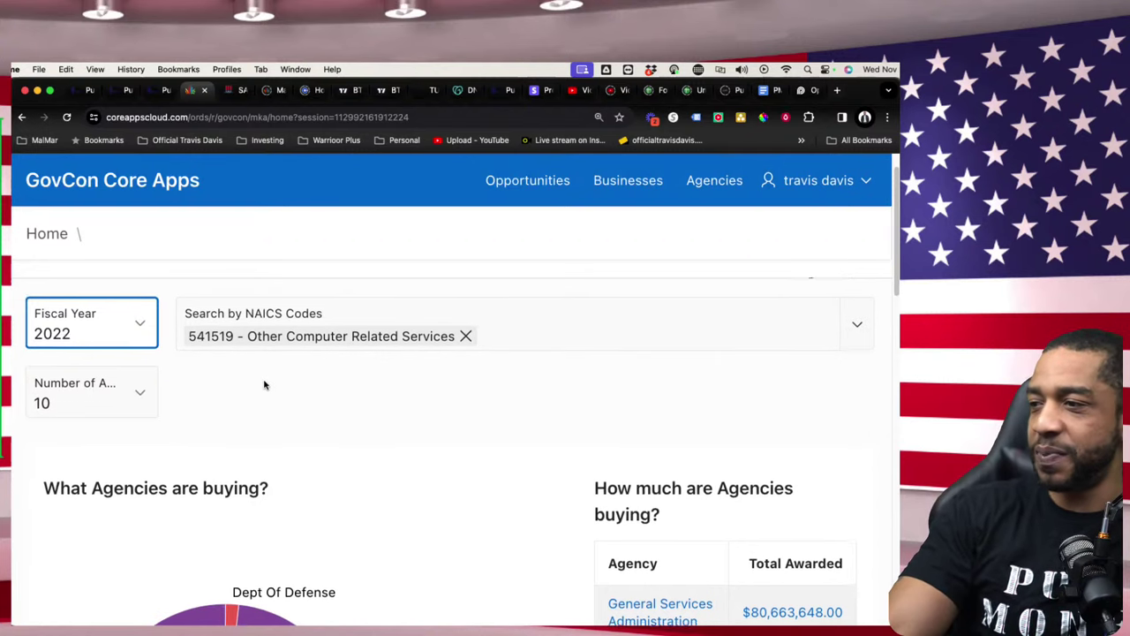
{"action": "scroll", "coordinate": [265, 385], "scroll_direction": "down", "scroll_amount": 1}
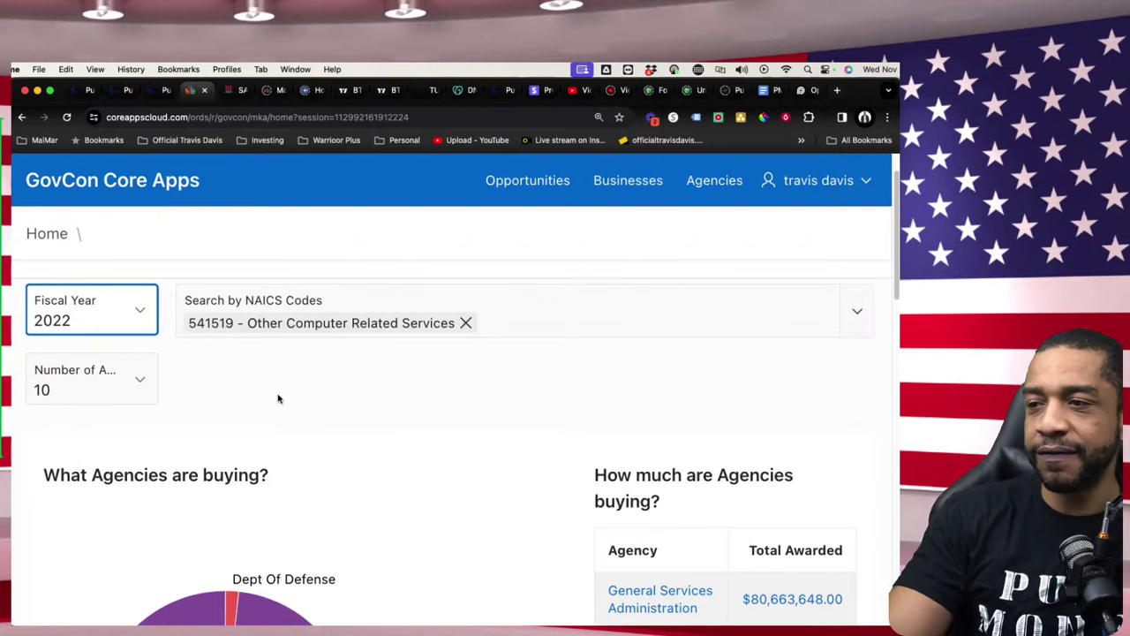
{"action": "scroll", "coordinate": [278, 399], "scroll_direction": "down", "scroll_amount": 4}
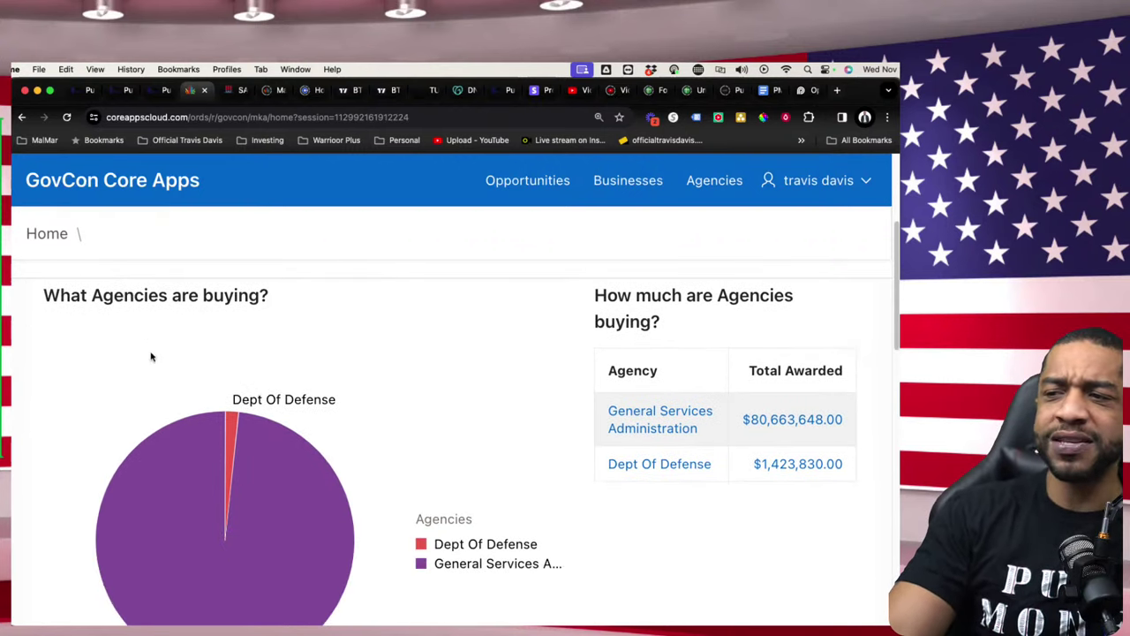
{"action": "left_click_drag", "start_coordinate": [37, 295], "coordinate": [323, 339]}
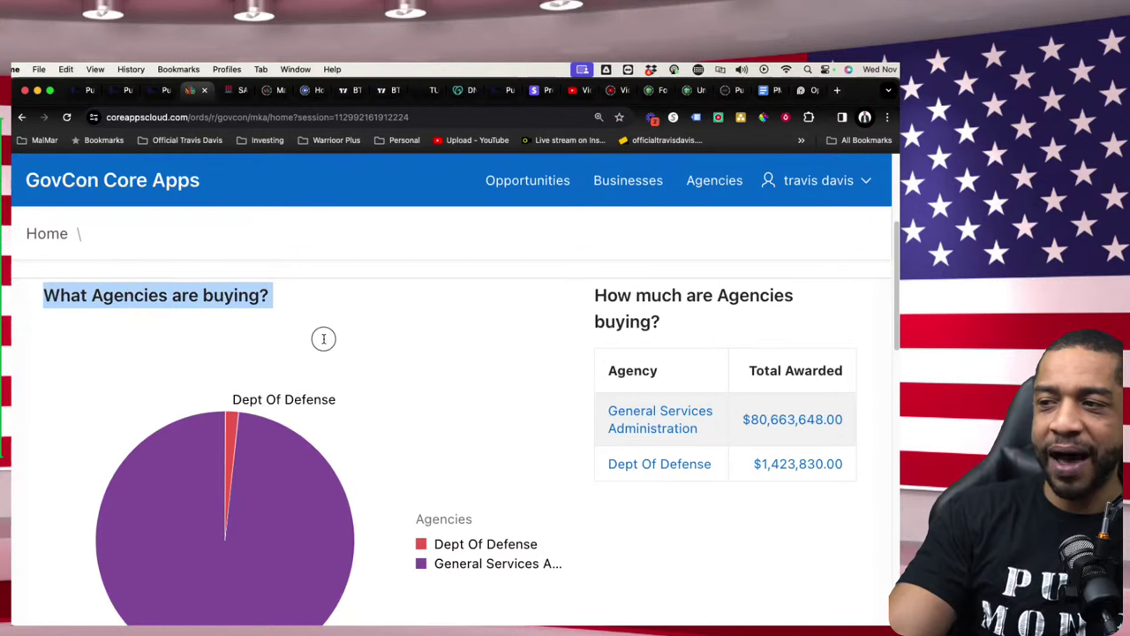
{"action": "scroll", "coordinate": [323, 368], "scroll_direction": "down", "scroll_amount": 1}
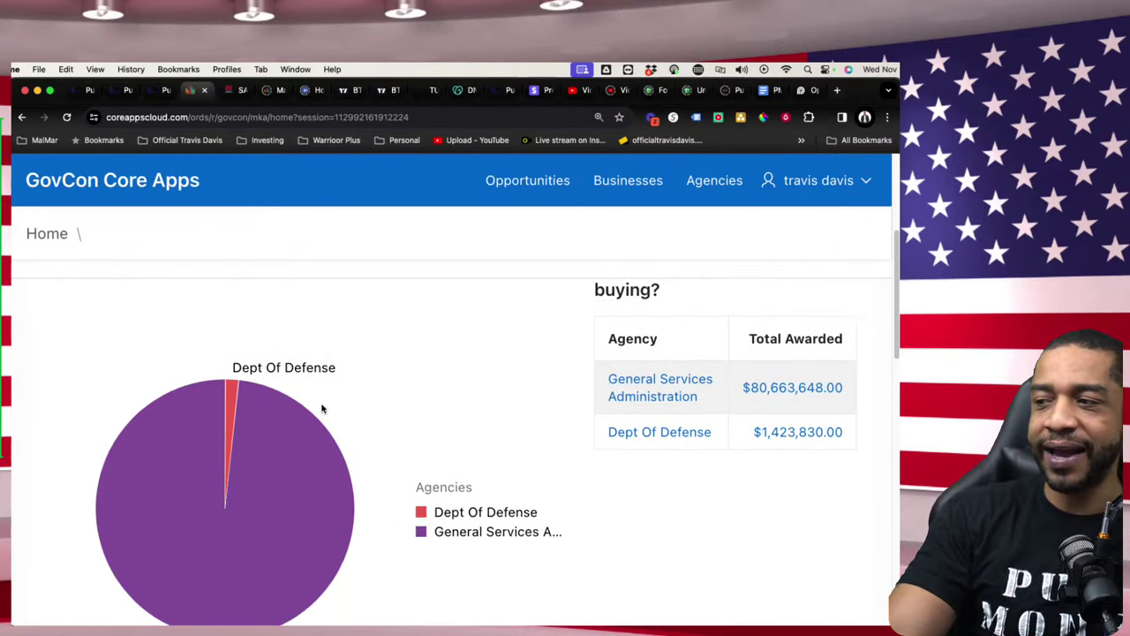
{"action": "scroll", "coordinate": [322, 409], "scroll_direction": "down", "scroll_amount": 1}
{"action": "mouse_move", "coordinate": [322, 393]}
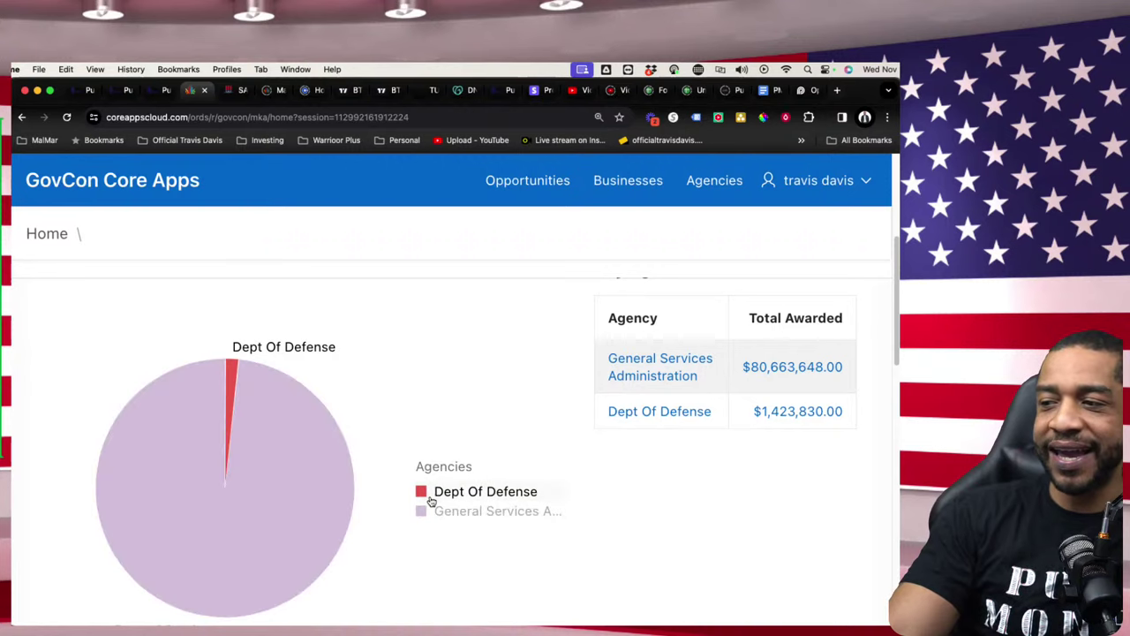
{"action": "scroll", "coordinate": [420, 493], "scroll_direction": "down", "scroll_amount": 1}
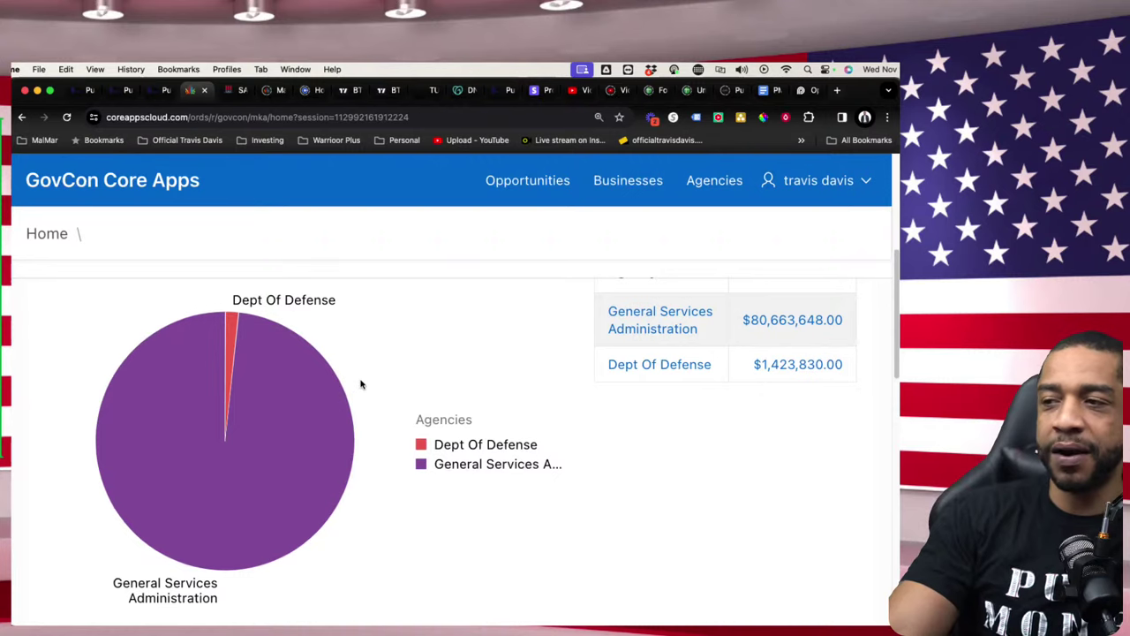
{"action": "scroll", "coordinate": [357, 384], "scroll_direction": "up", "scroll_amount": 5}
{"action": "scroll", "coordinate": [357, 383], "scroll_direction": "up", "scroll_amount": 2}
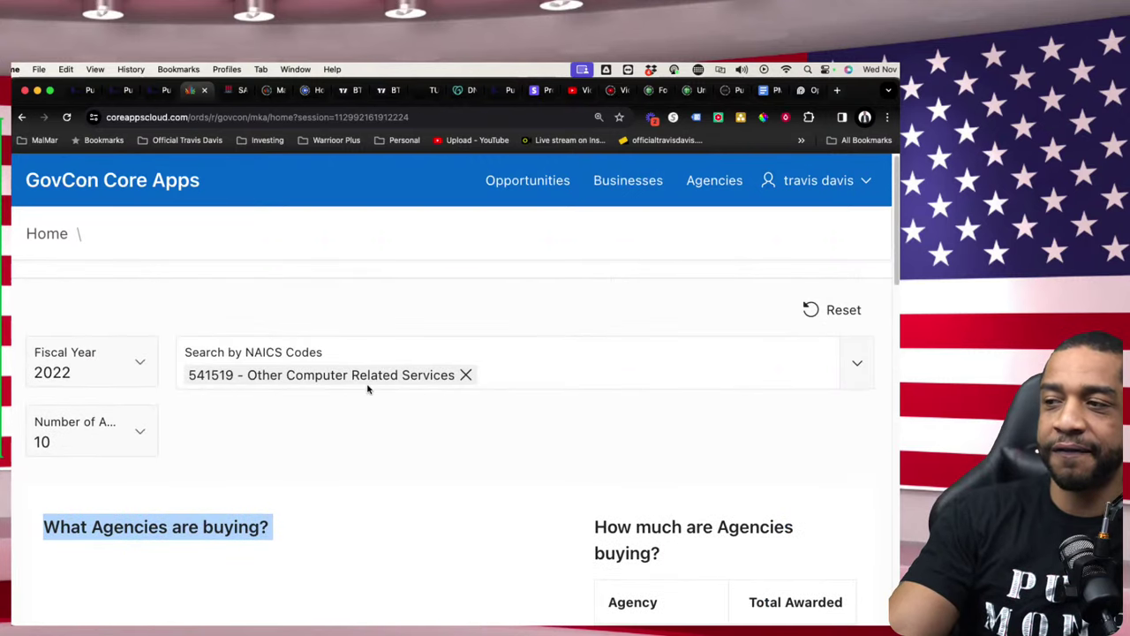
{"action": "scroll", "coordinate": [367, 399], "scroll_direction": "down", "scroll_amount": 5}
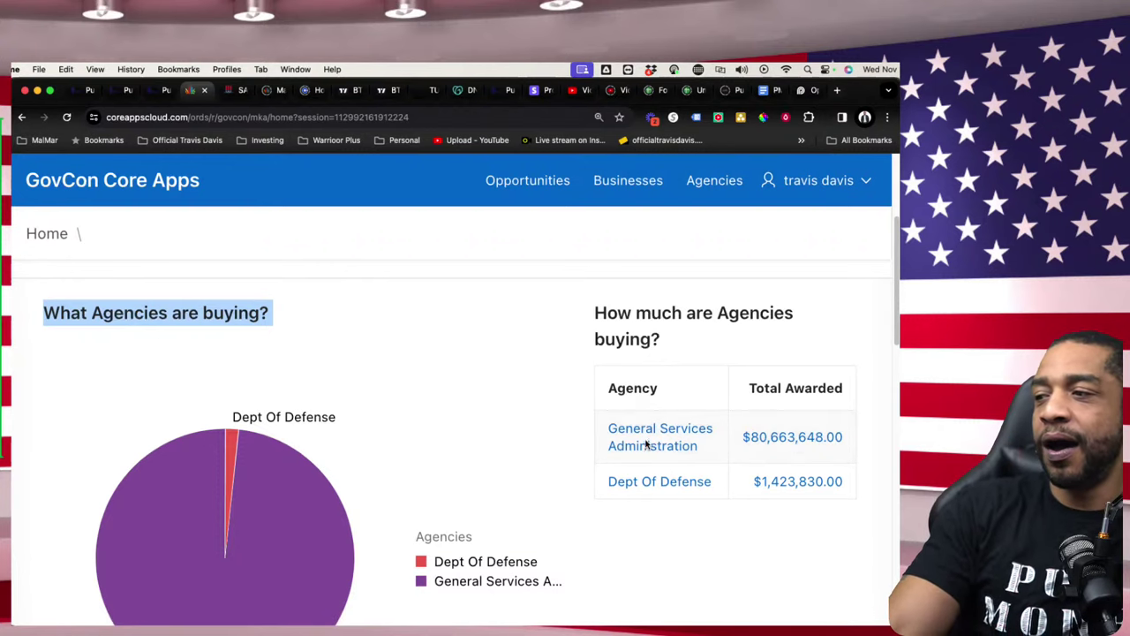
{"action": "scroll", "coordinate": [644, 448], "scroll_direction": "down", "scroll_amount": 1}
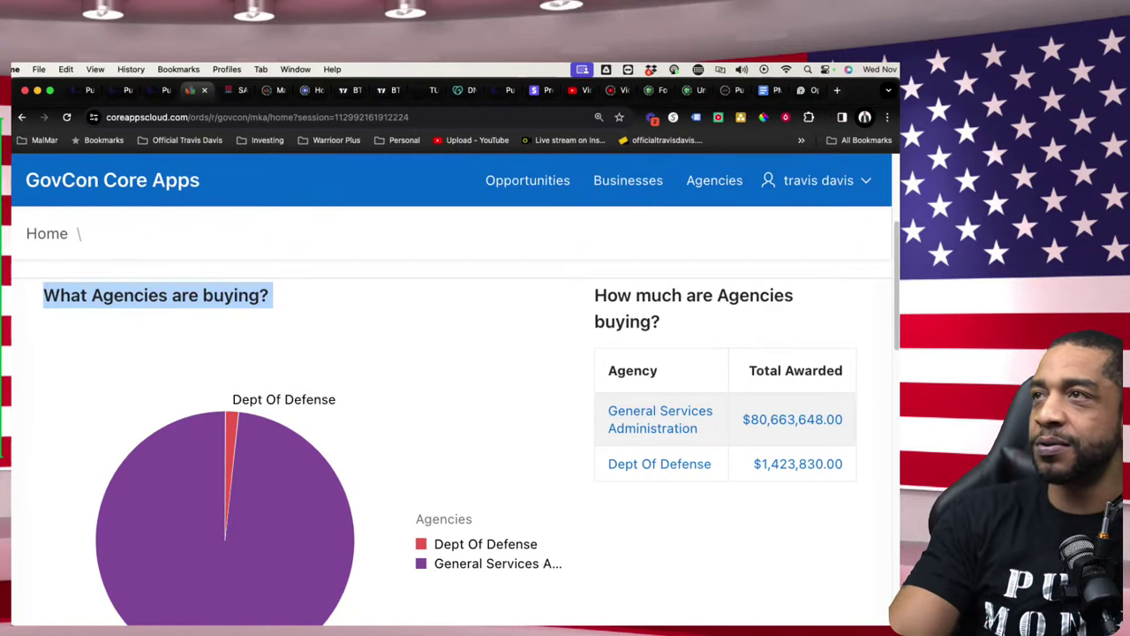
{"action": "scroll", "coordinate": [338, 379], "scroll_direction": "up", "scroll_amount": 3}
- Add NAICS 541513 Computer Facilities Management Services beside 541519 and review the updated agency totals
{"action": "left_click", "coordinate": [338, 383]}
{"action": "type", "text": "541"}
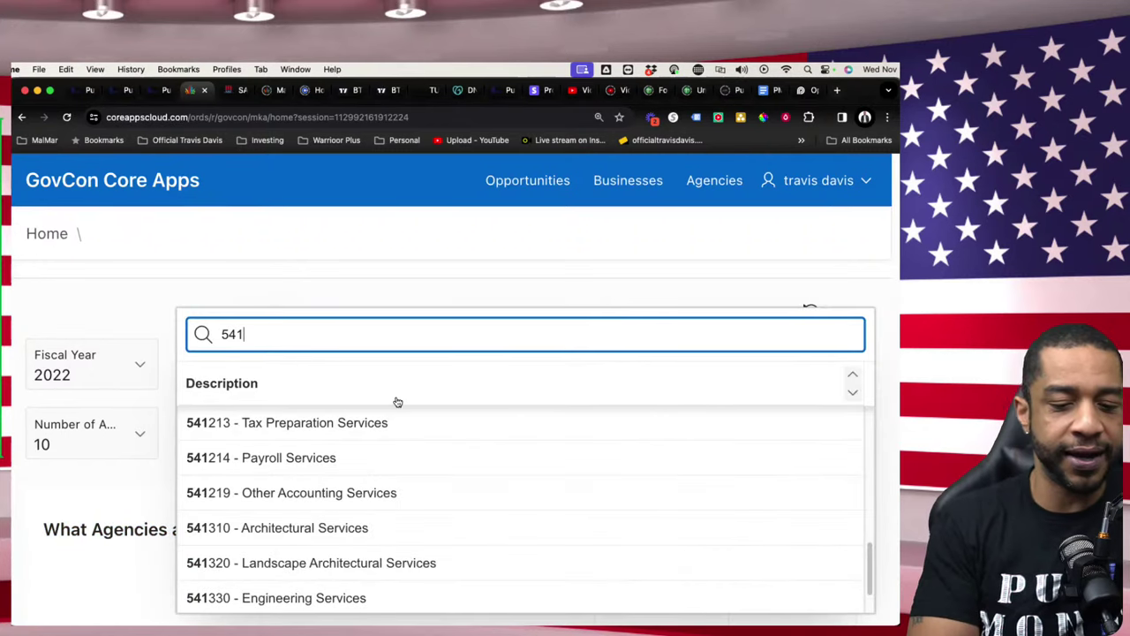
{"action": "type", "text": "541"}
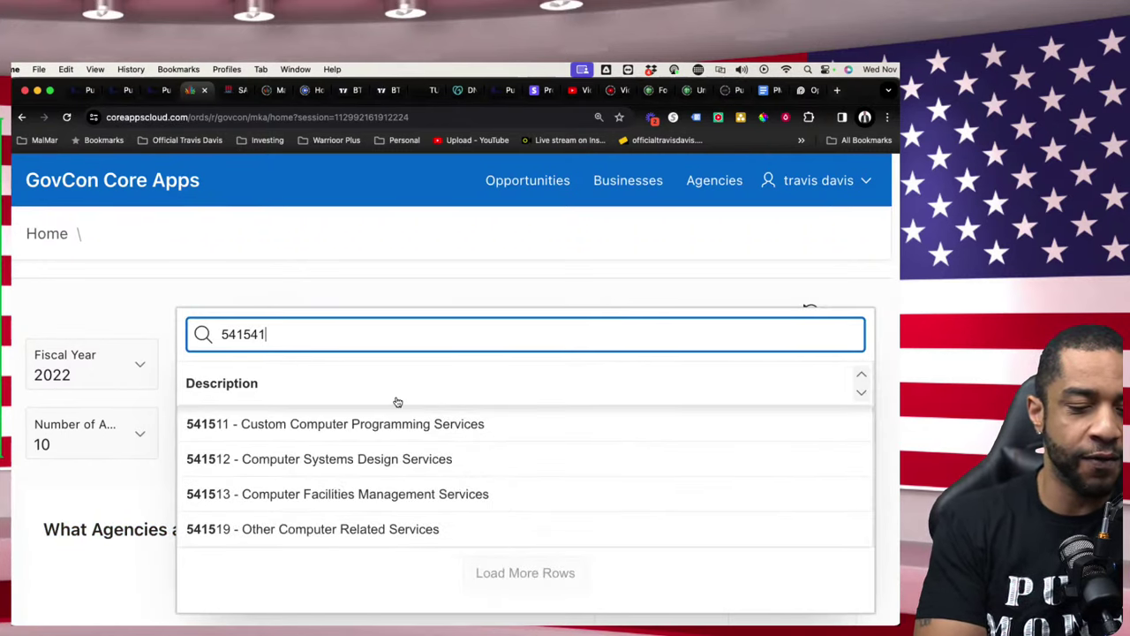
{"action": "type", "text": "5"}
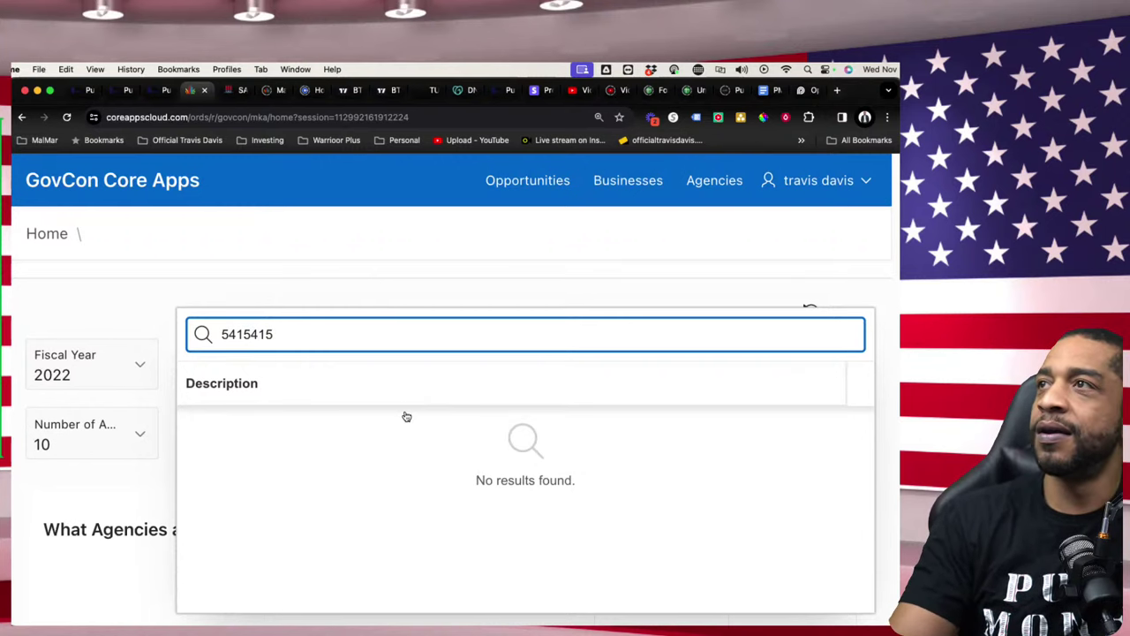
{"action": "key", "text": "BackSpace"}
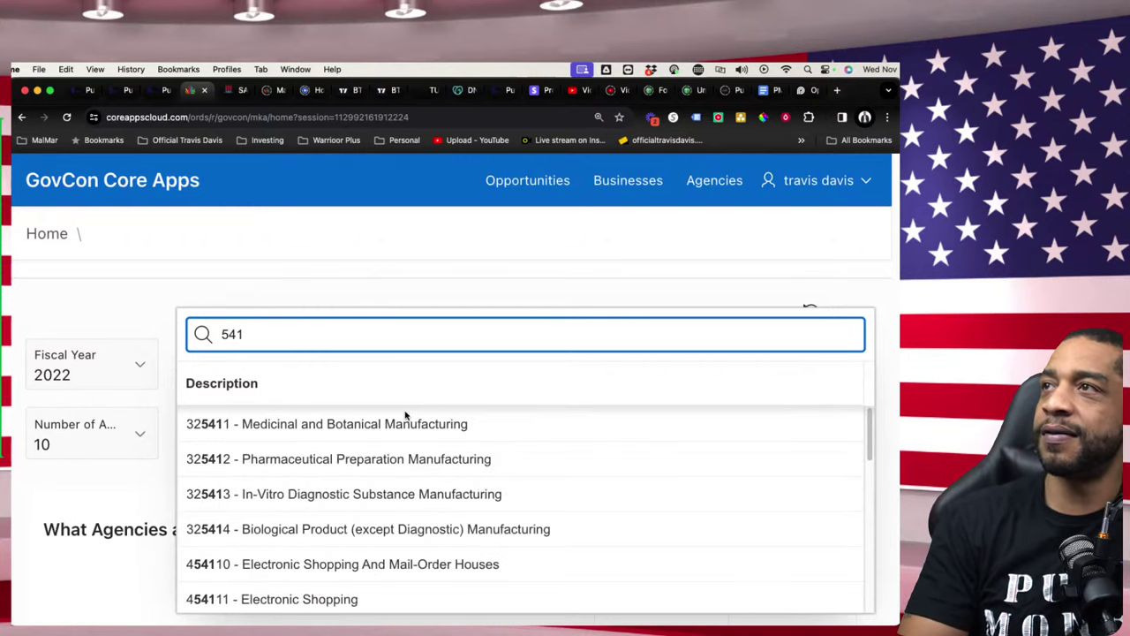
{"action": "type", "text": "5"}
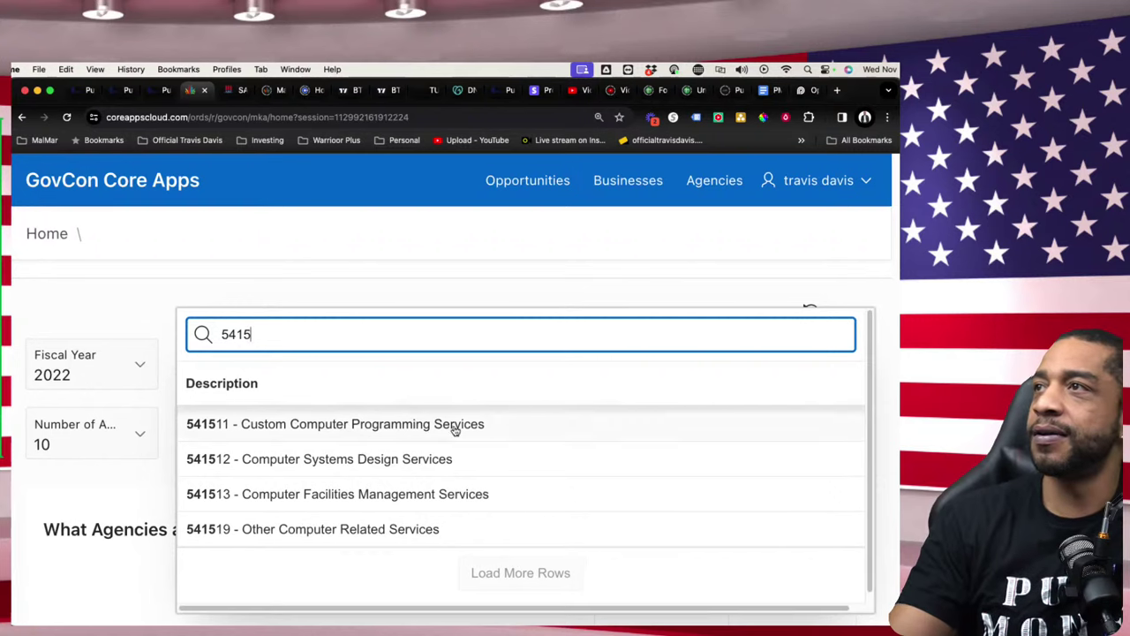
{"action": "left_click", "coordinate": [204, 495]}
{"action": "scroll", "coordinate": [507, 467], "scroll_direction": "down", "scroll_amount": 5}
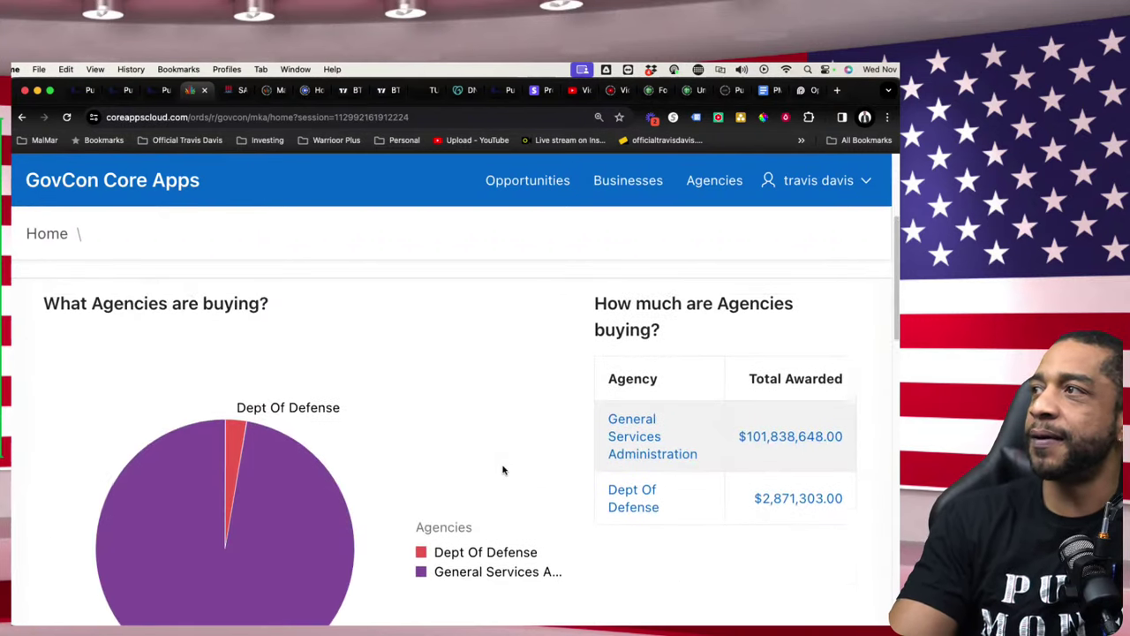
{"action": "scroll", "coordinate": [504, 467], "scroll_direction": "up", "scroll_amount": 5}
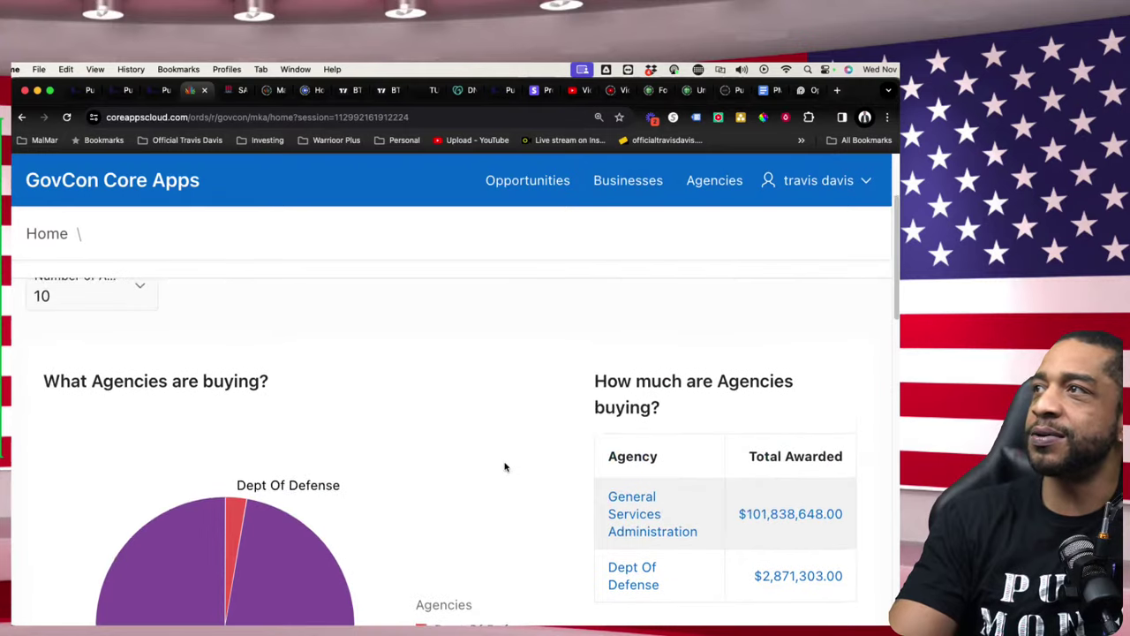
{"action": "scroll", "coordinate": [565, 441], "scroll_direction": "down", "scroll_amount": 5}
{"action": "scroll", "coordinate": [630, 415], "scroll_direction": "up", "scroll_amount": 2}
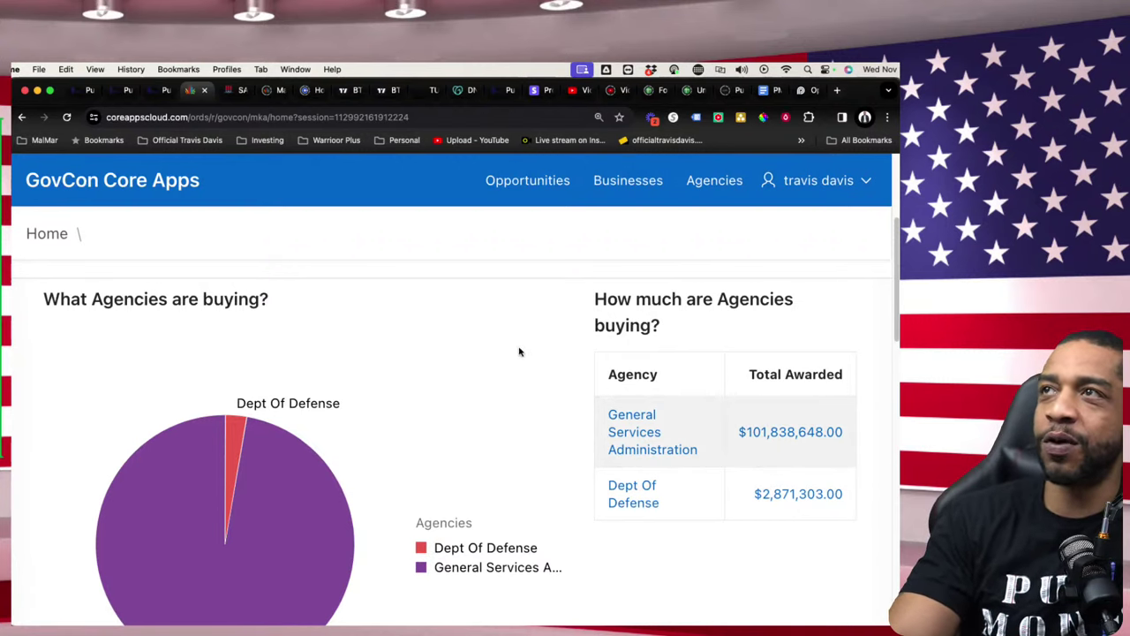
{"action": "scroll", "coordinate": [518, 353], "scroll_direction": "up", "scroll_amount": 1}
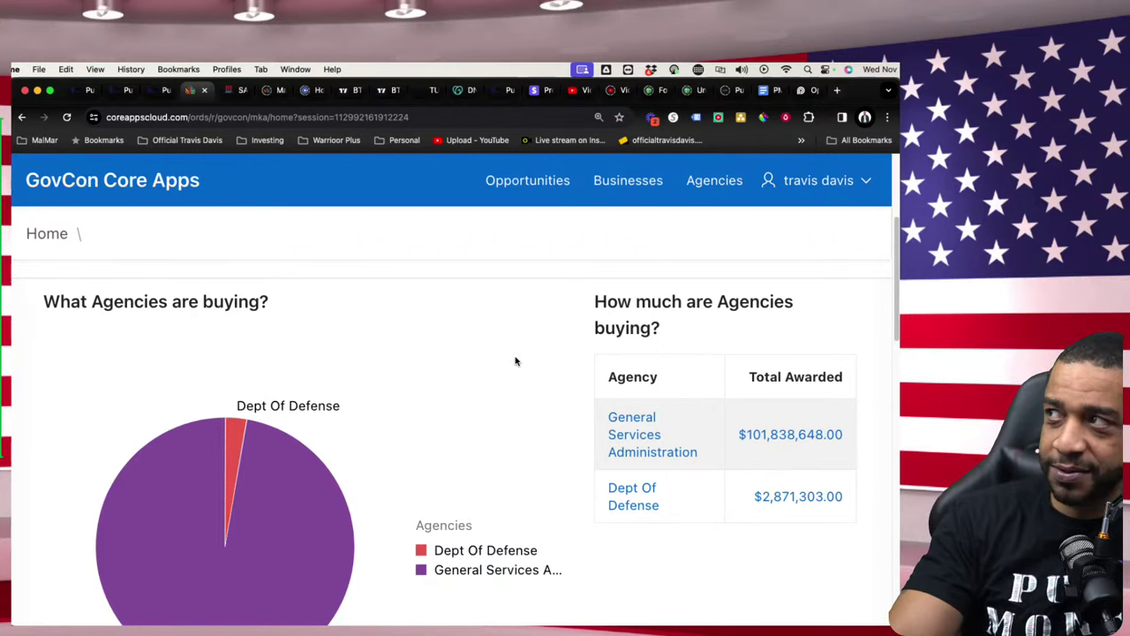
{"action": "scroll", "coordinate": [517, 360], "scroll_direction": "up", "scroll_amount": 5}
{"action": "left_click", "coordinate": [133, 372]}
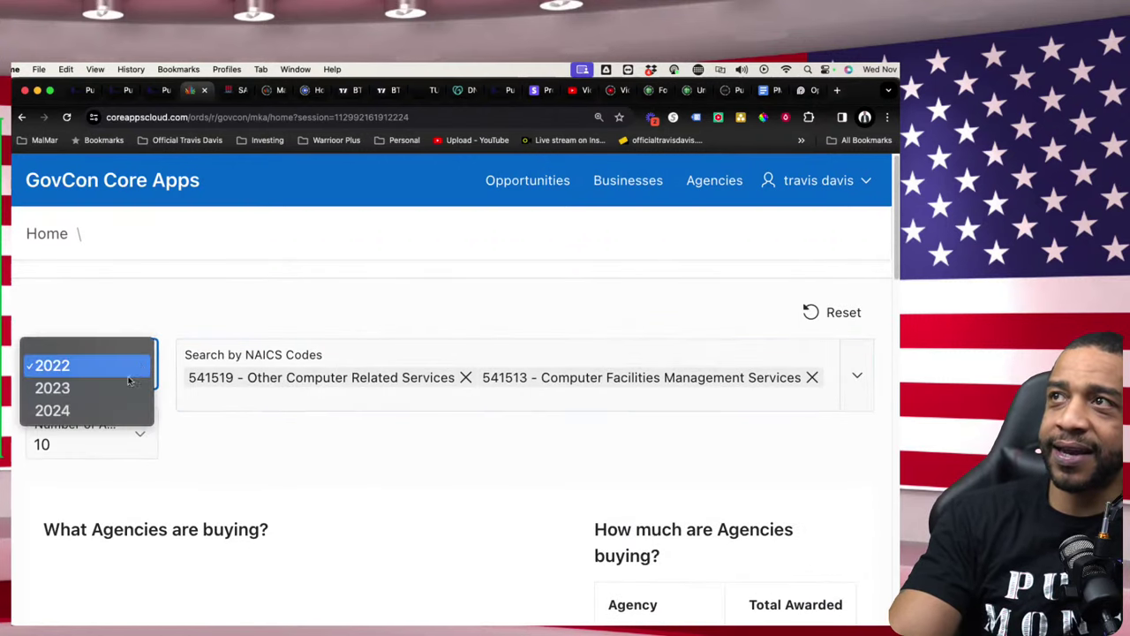
{"action": "left_click", "coordinate": [115, 388]}
{"action": "scroll", "coordinate": [292, 439], "scroll_direction": "down", "scroll_amount": 5}
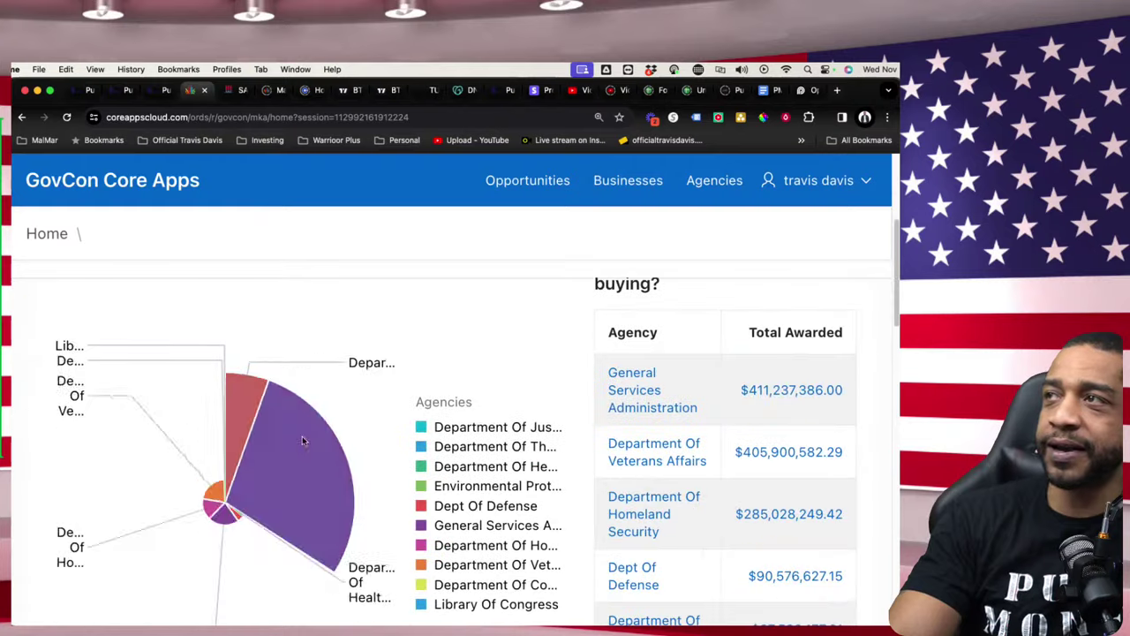
{"action": "scroll", "coordinate": [517, 421], "scroll_direction": "down", "scroll_amount": 3}
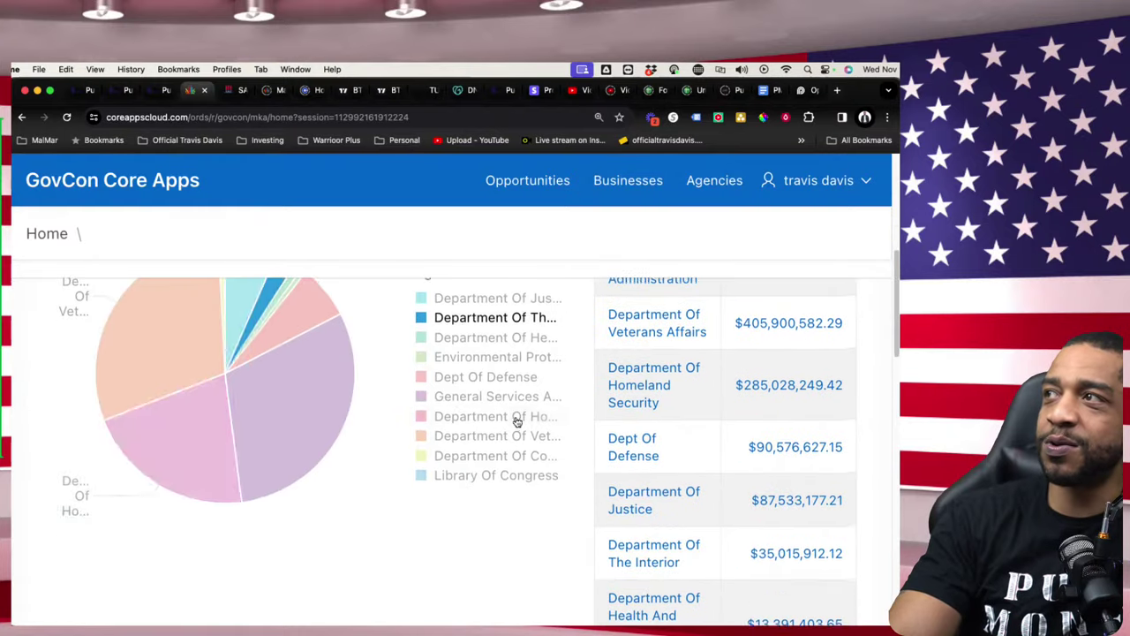
{"action": "scroll", "coordinate": [520, 416], "scroll_direction": "down", "scroll_amount": 7}
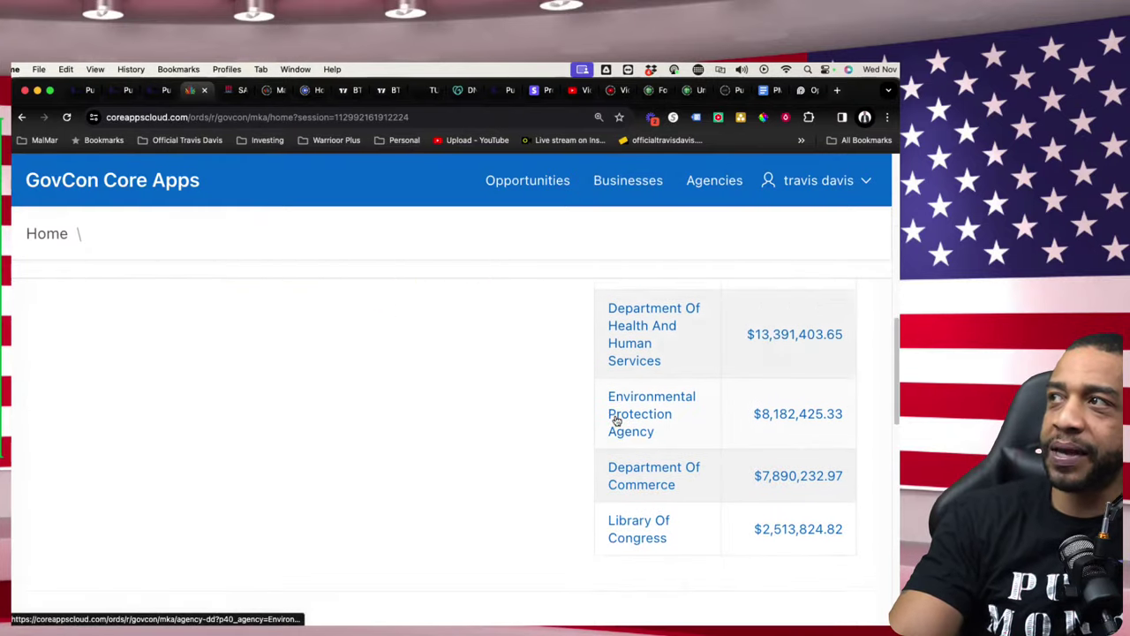
{"action": "scroll", "coordinate": [618, 422], "scroll_direction": "up", "scroll_amount": 8}
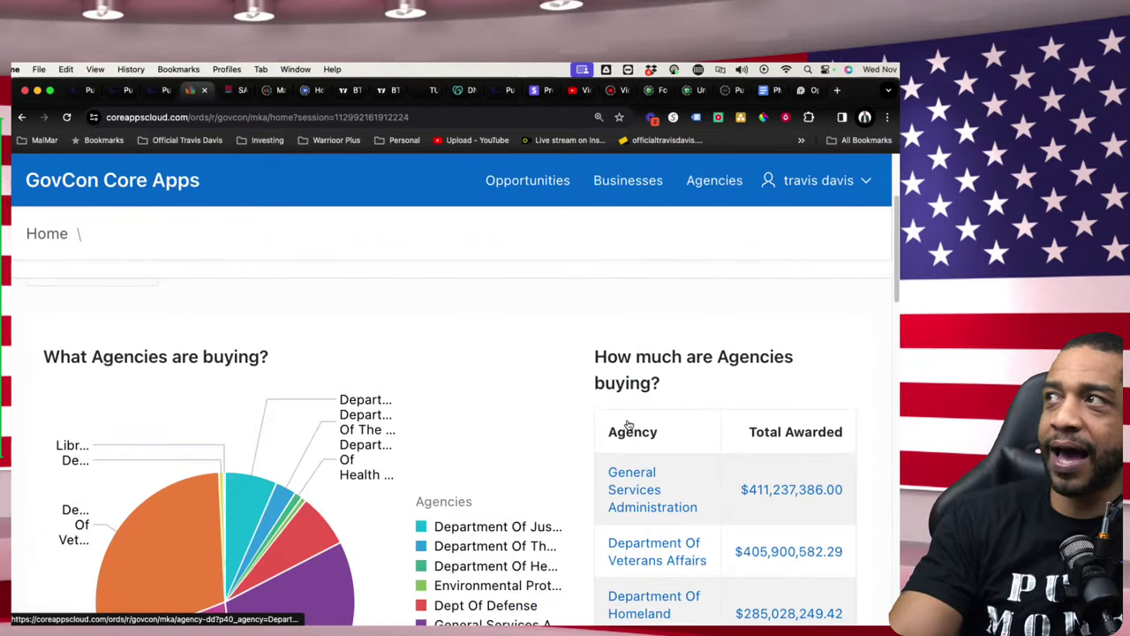
{"action": "scroll", "coordinate": [628, 424], "scroll_direction": "up", "scroll_amount": 3}
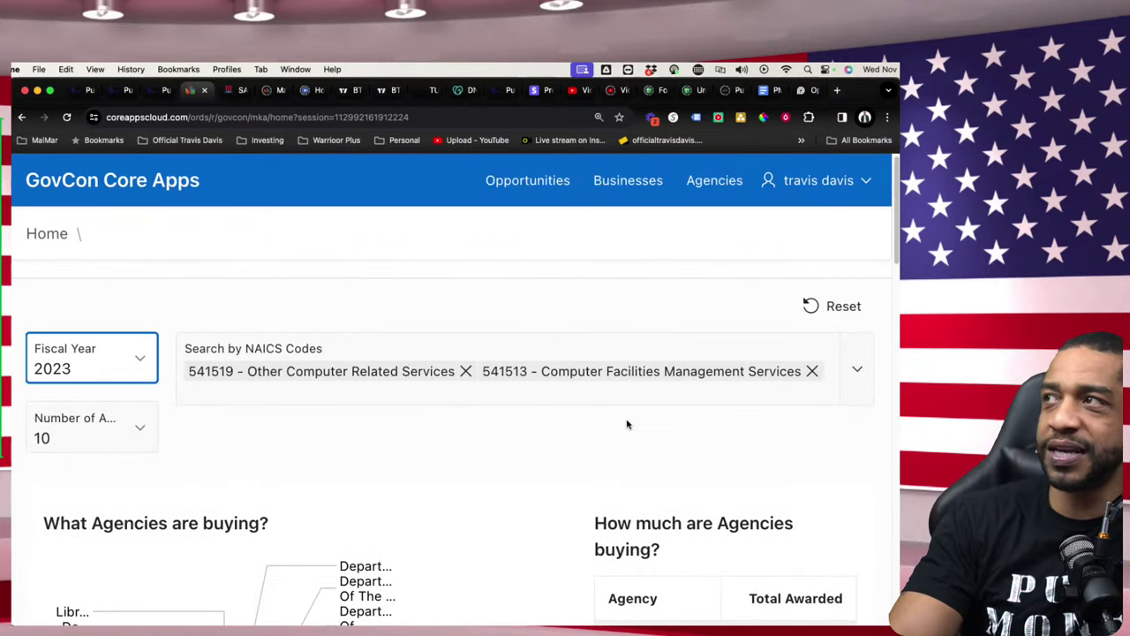
{"action": "scroll", "coordinate": [628, 425], "scroll_direction": "down", "scroll_amount": 5}
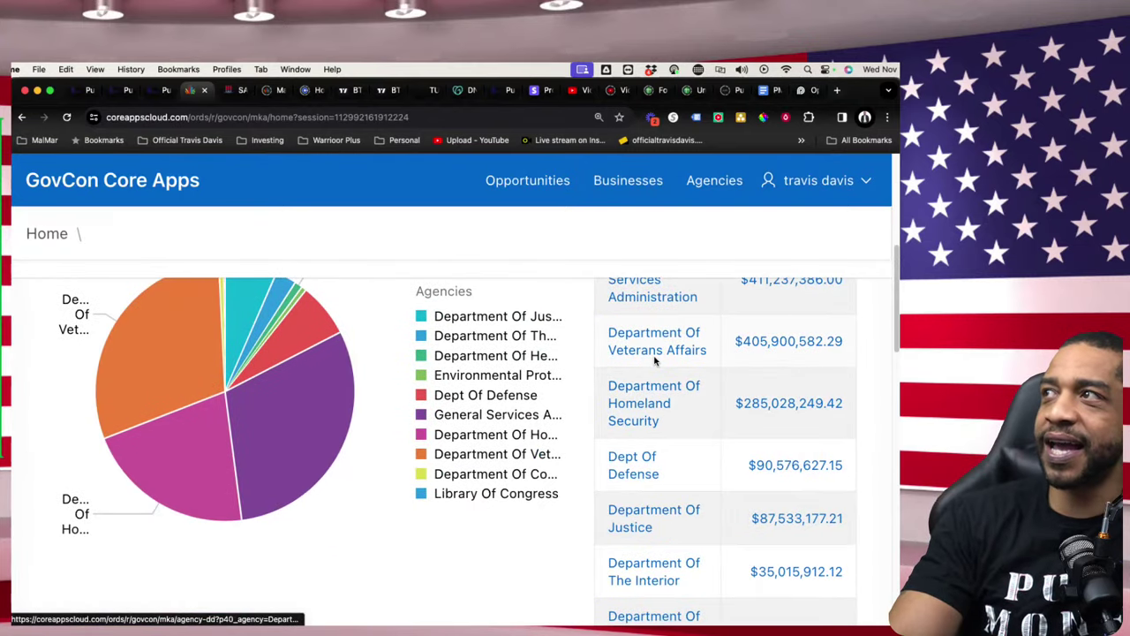
{"action": "scroll", "coordinate": [654, 379], "scroll_direction": "down", "scroll_amount": 3}
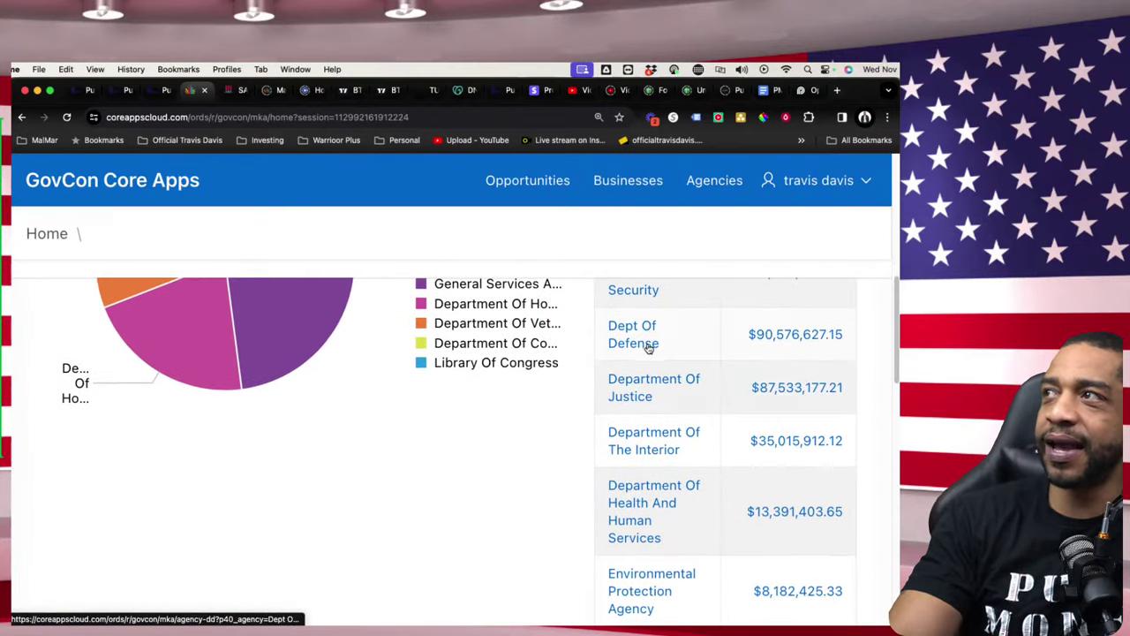
{"action": "scroll", "coordinate": [646, 385], "scroll_direction": "down", "scroll_amount": 1}
{"action": "scroll", "coordinate": [649, 408], "scroll_direction": "down", "scroll_amount": 1}
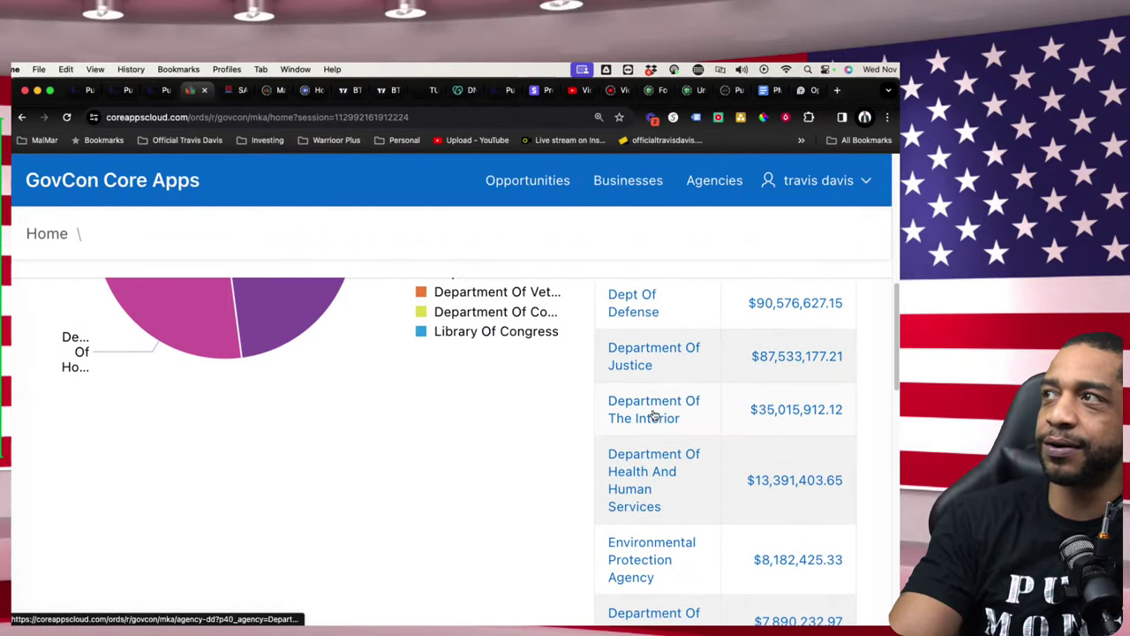
{"action": "scroll", "coordinate": [642, 426], "scroll_direction": "down", "scroll_amount": 1}
{"action": "scroll", "coordinate": [632, 443], "scroll_direction": "down", "scroll_amount": 1}
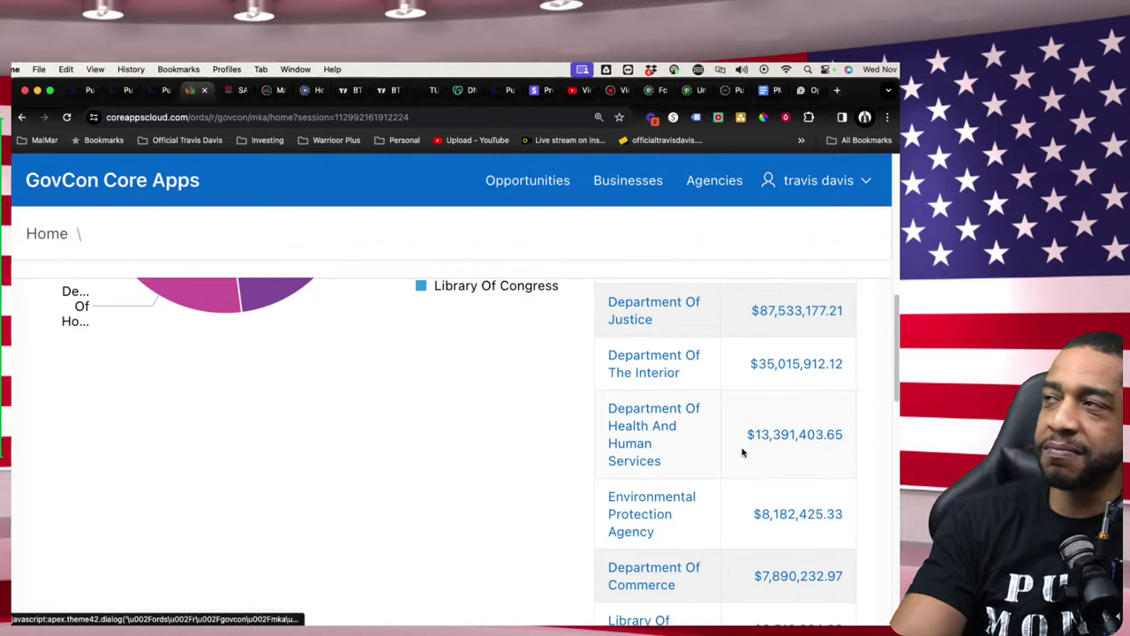
{"action": "scroll", "coordinate": [660, 451], "scroll_direction": "down", "scroll_amount": 4}
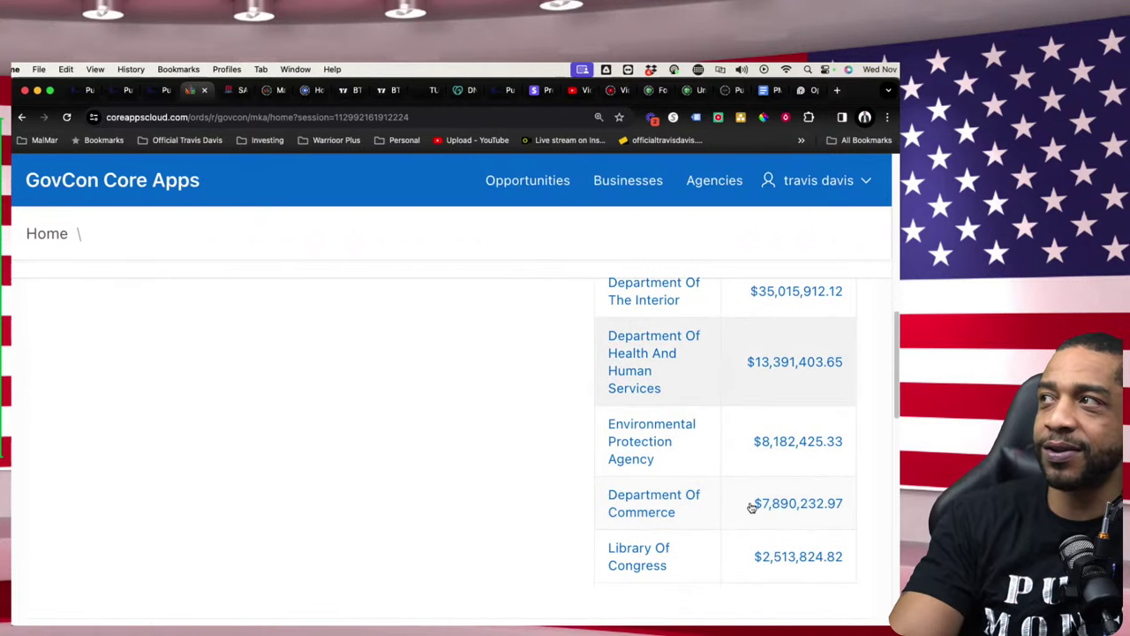
{"action": "scroll", "coordinate": [771, 466], "scroll_direction": "up", "scroll_amount": 10}
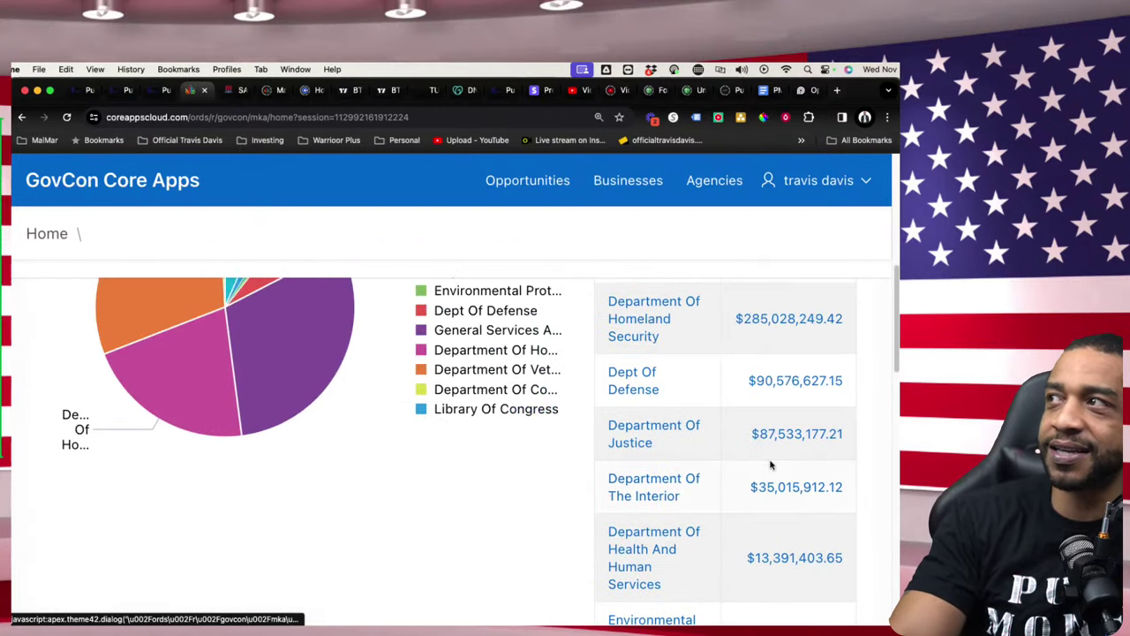
{"action": "scroll", "coordinate": [770, 466], "scroll_direction": "up", "scroll_amount": 3}
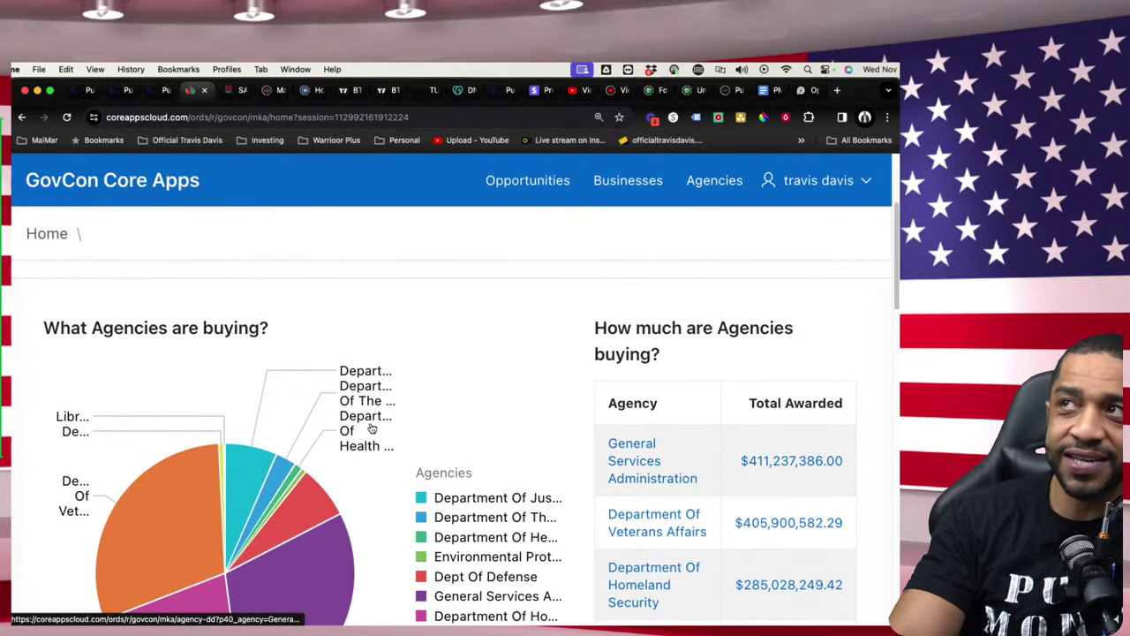
{"action": "scroll", "coordinate": [630, 466], "scroll_direction": "up", "scroll_amount": 5}
{"action": "left_click", "coordinate": [126, 378]}
- Switch the fiscal year to 2023 and highlight the 'What Agencies are buying?' heading
{"action": "left_click", "coordinate": [421, 450]}
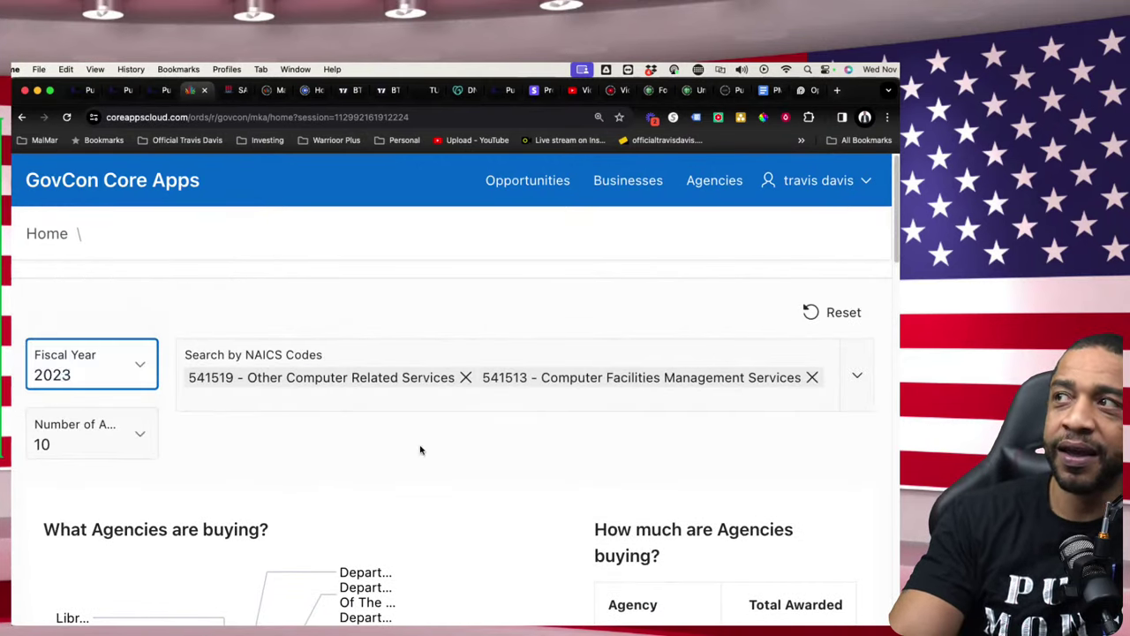
{"action": "scroll", "coordinate": [550, 474], "scroll_direction": "down", "scroll_amount": 4}
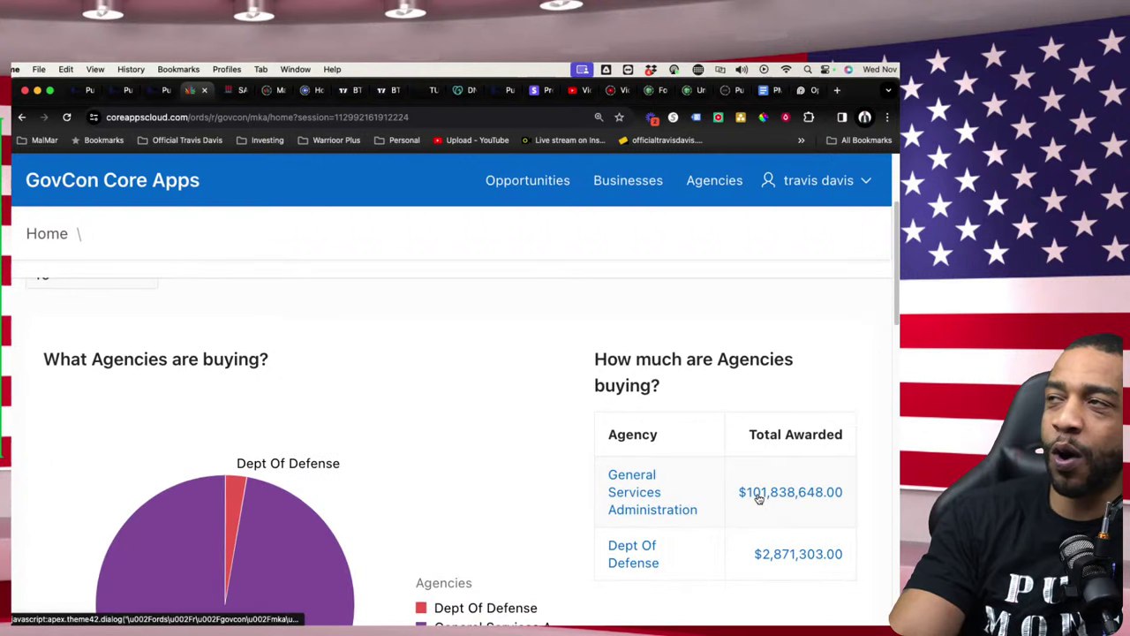
{"action": "scroll", "coordinate": [742, 495], "scroll_direction": "up", "scroll_amount": 4}
{"action": "left_click", "coordinate": [147, 378]}
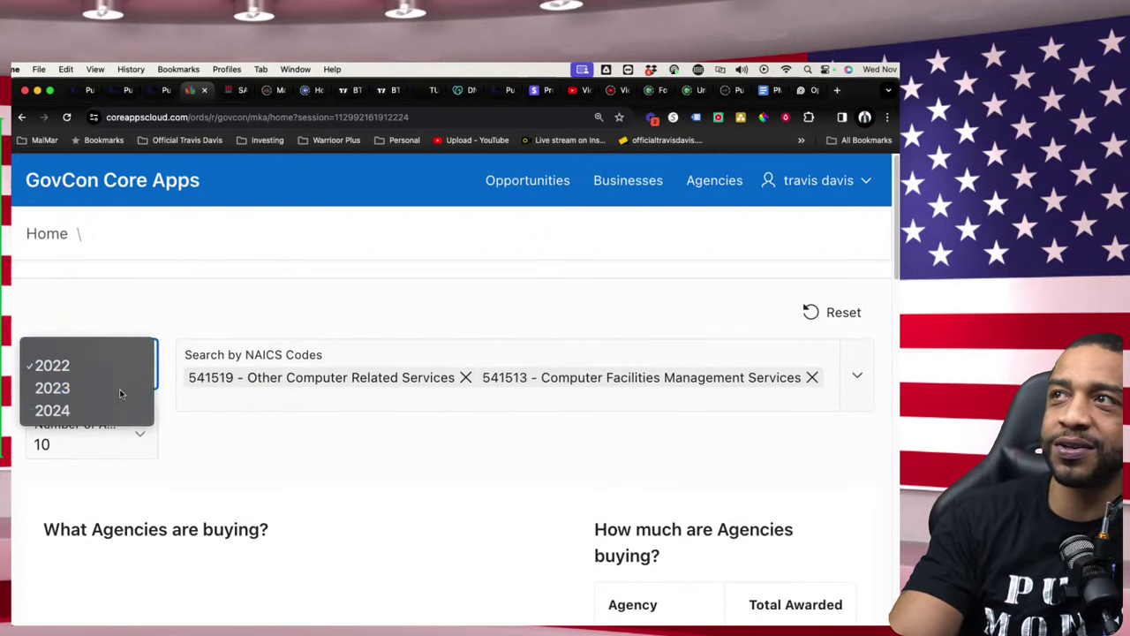
{"action": "left_click", "coordinate": [121, 386]}
{"action": "scroll", "coordinate": [692, 513], "scroll_direction": "down", "scroll_amount": 5}
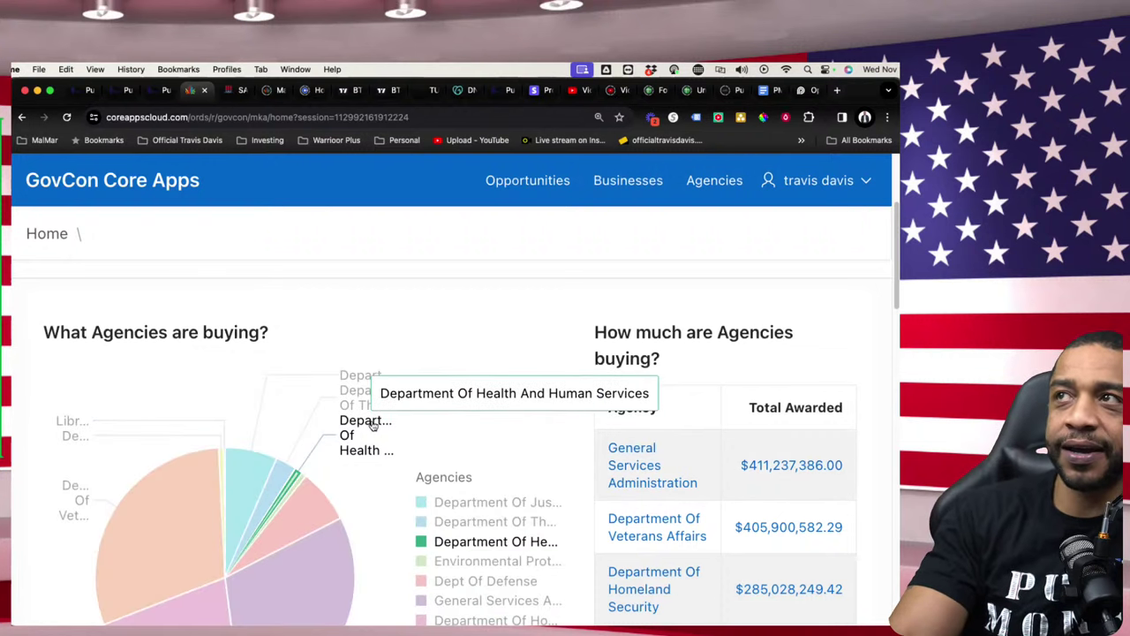
{"action": "scroll", "coordinate": [306, 396], "scroll_direction": "up", "scroll_amount": 1}
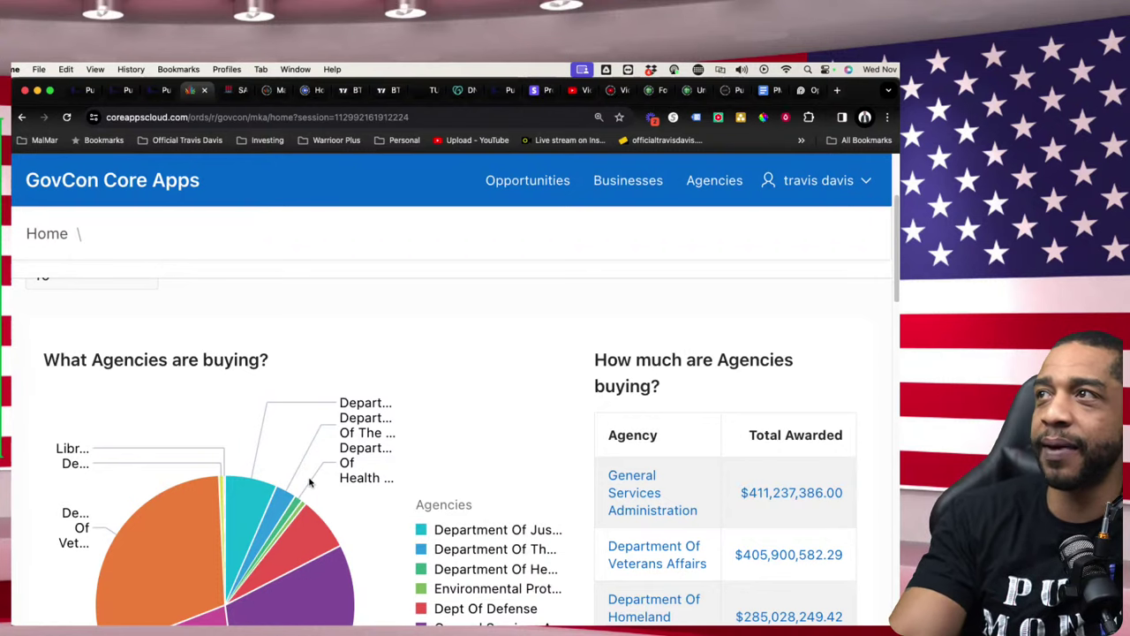
{"action": "scroll", "coordinate": [296, 482], "scroll_direction": "up", "scroll_amount": 3}
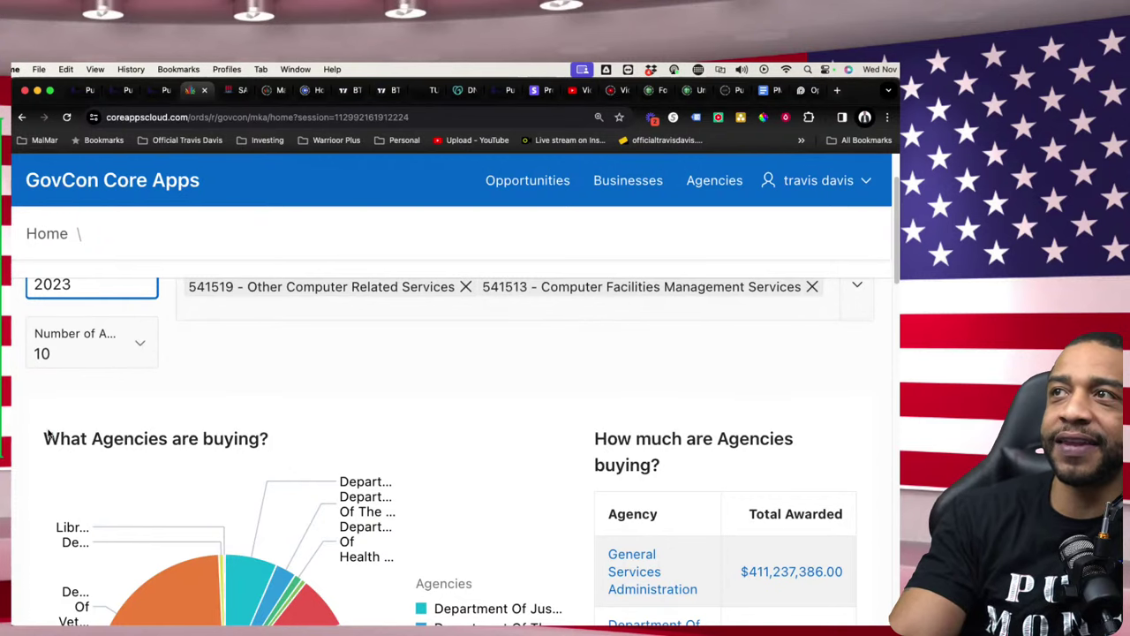
{"action": "left_click_drag", "start_coordinate": [48, 434], "coordinate": [284, 441]}
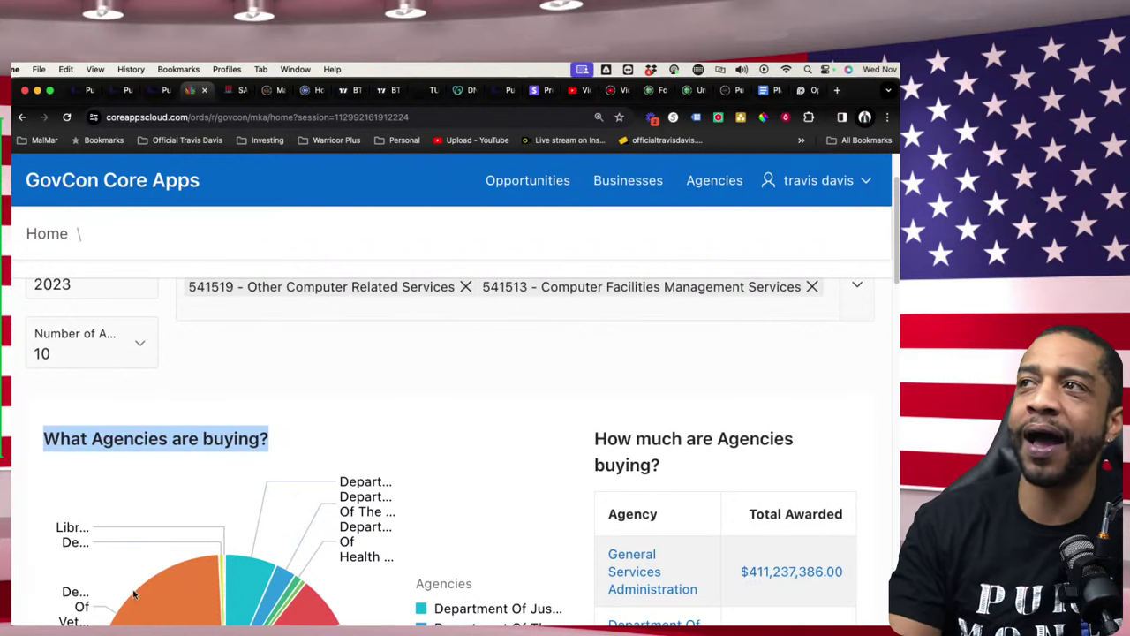
- Select the $411,237,386.00 General Services Administration total in the 2023 agency table and right-click it
{"action": "scroll", "coordinate": [197, 483], "scroll_direction": "down", "scroll_amount": 3}
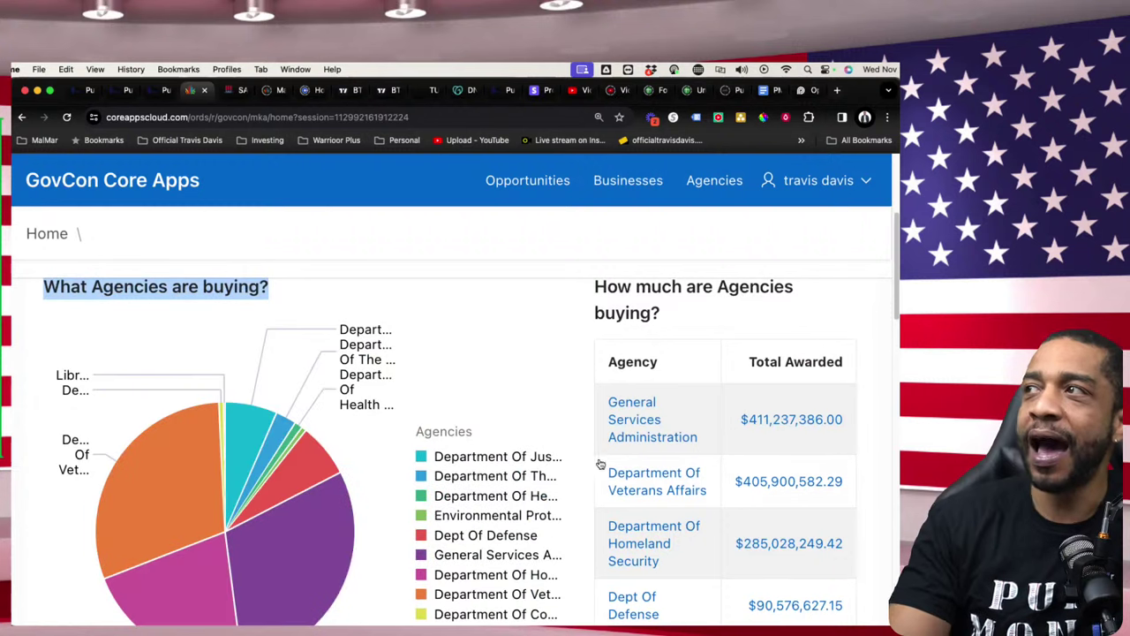
{"action": "scroll", "coordinate": [782, 430], "scroll_direction": "down", "scroll_amount": 1}
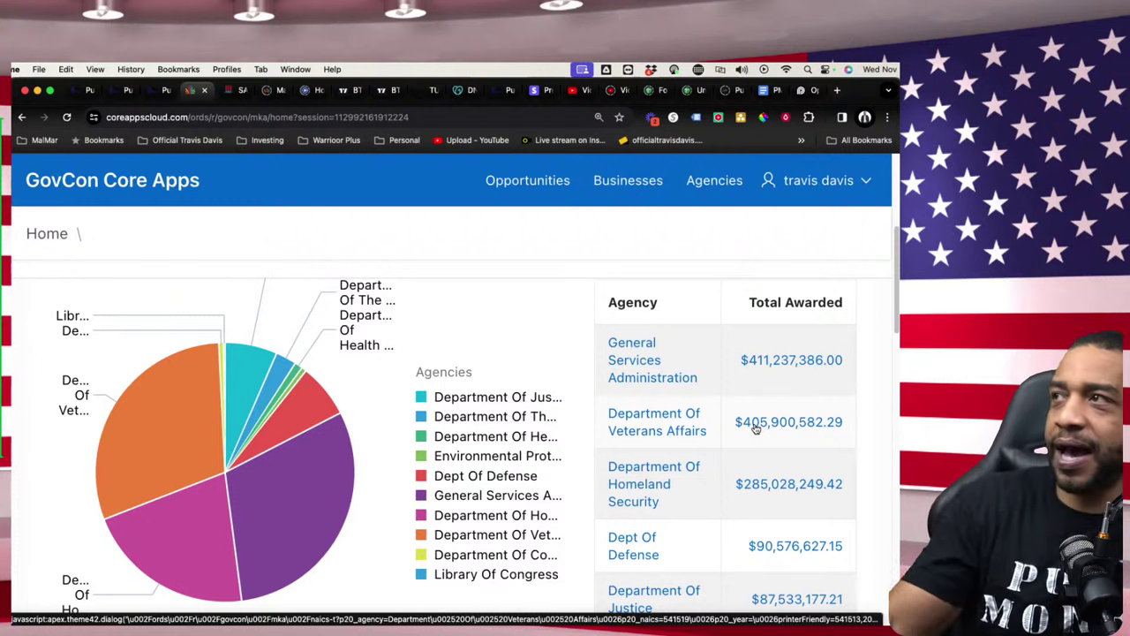
{"action": "scroll", "coordinate": [655, 371], "scroll_direction": "down", "scroll_amount": 1}
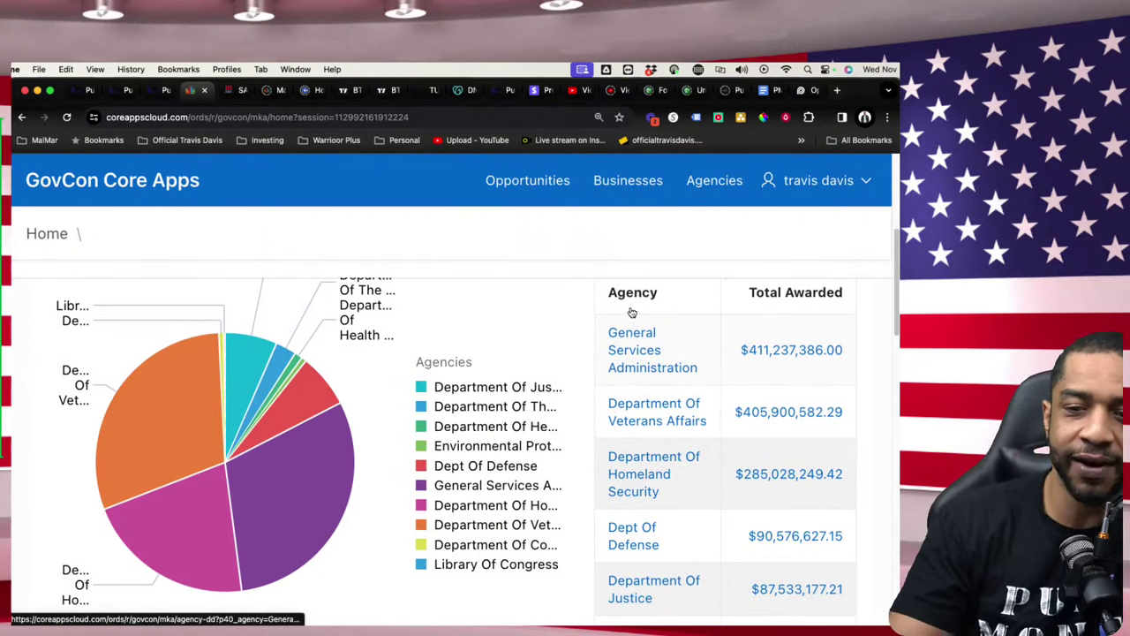
{"action": "left_click_drag", "start_coordinate": [736, 350], "coordinate": [864, 354]}
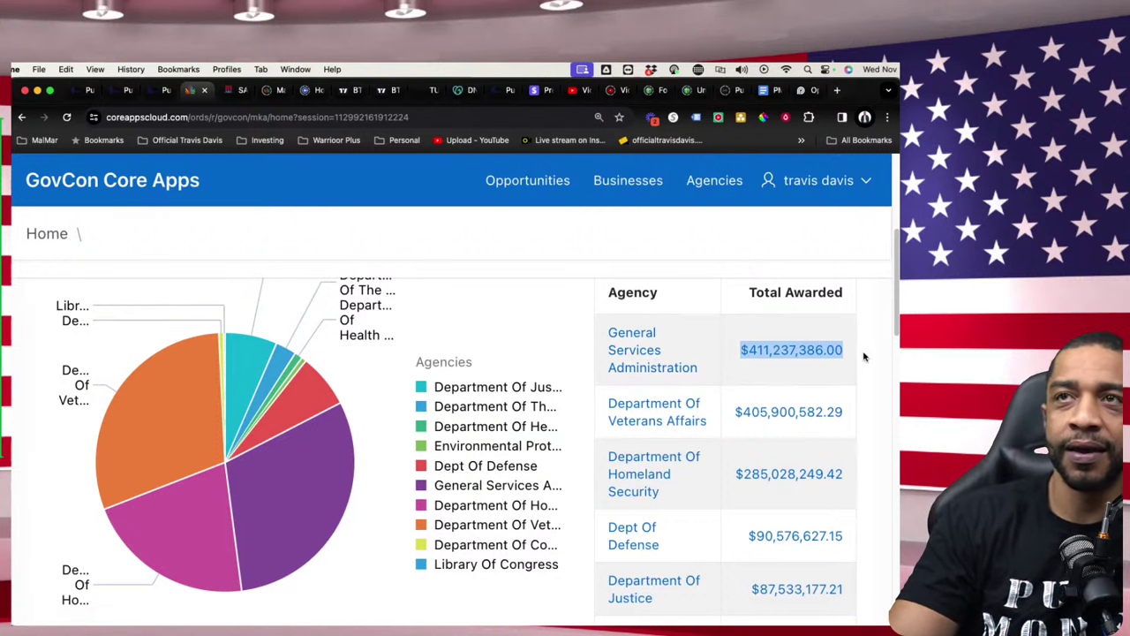
{"action": "scroll", "coordinate": [795, 424], "scroll_direction": "down", "scroll_amount": 5}
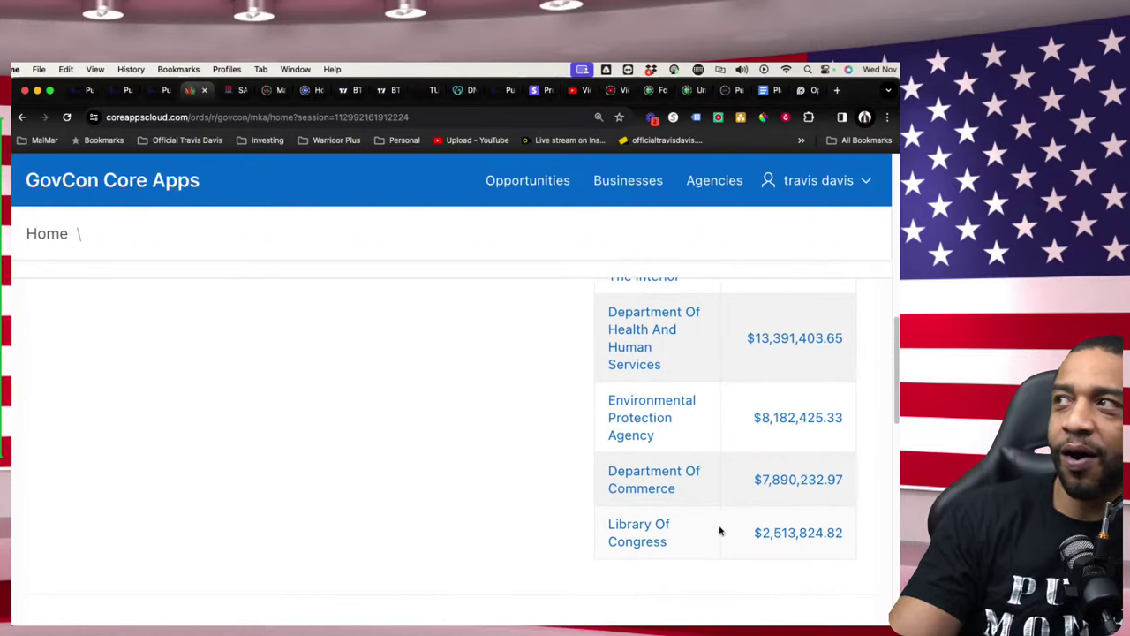
{"action": "scroll", "coordinate": [630, 519], "scroll_direction": "up", "scroll_amount": 2}
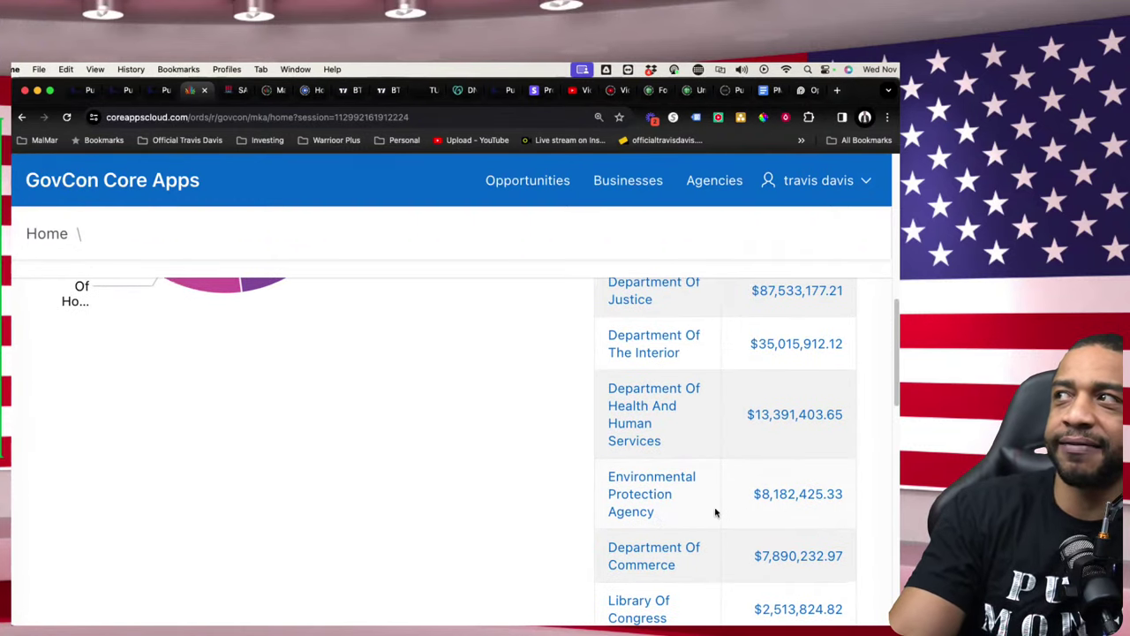
{"action": "scroll", "coordinate": [750, 525], "scroll_direction": "down", "scroll_amount": 1}
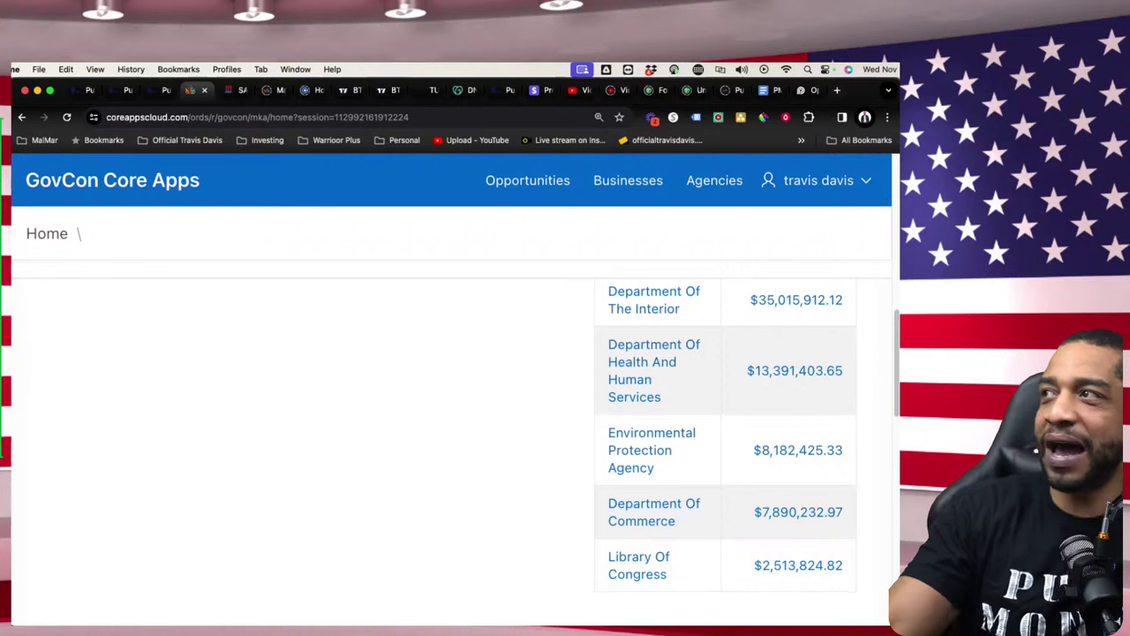
{"action": "scroll", "coordinate": [681, 432], "scroll_direction": "up", "scroll_amount": 5}
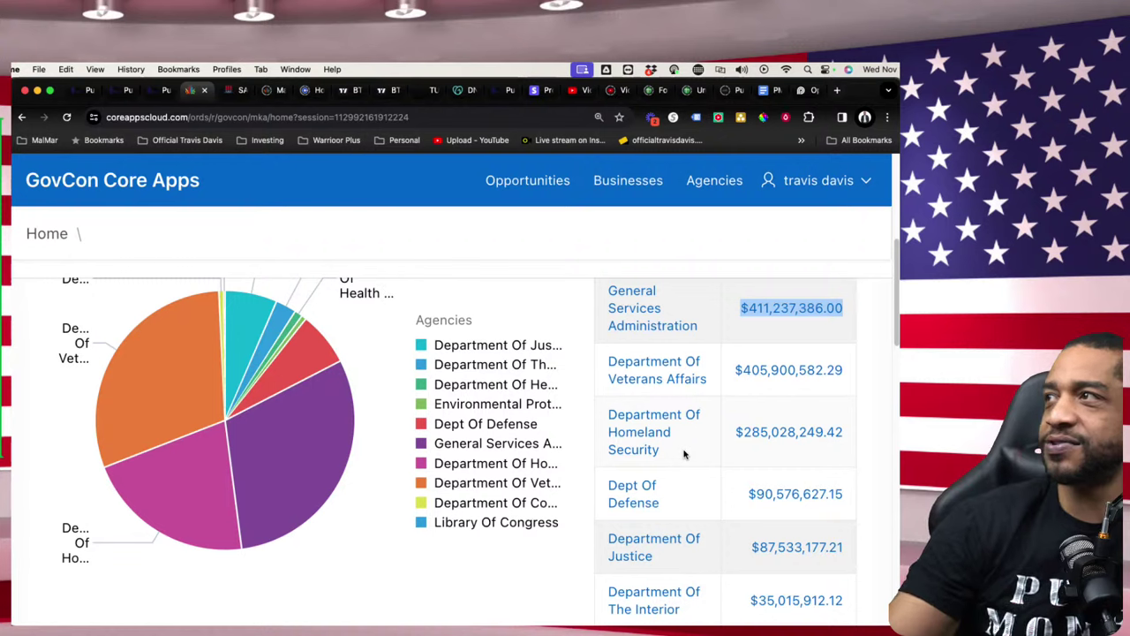
{"action": "right_click", "coordinate": [772, 433]}
{"action": "left_click", "coordinate": [771, 433]}
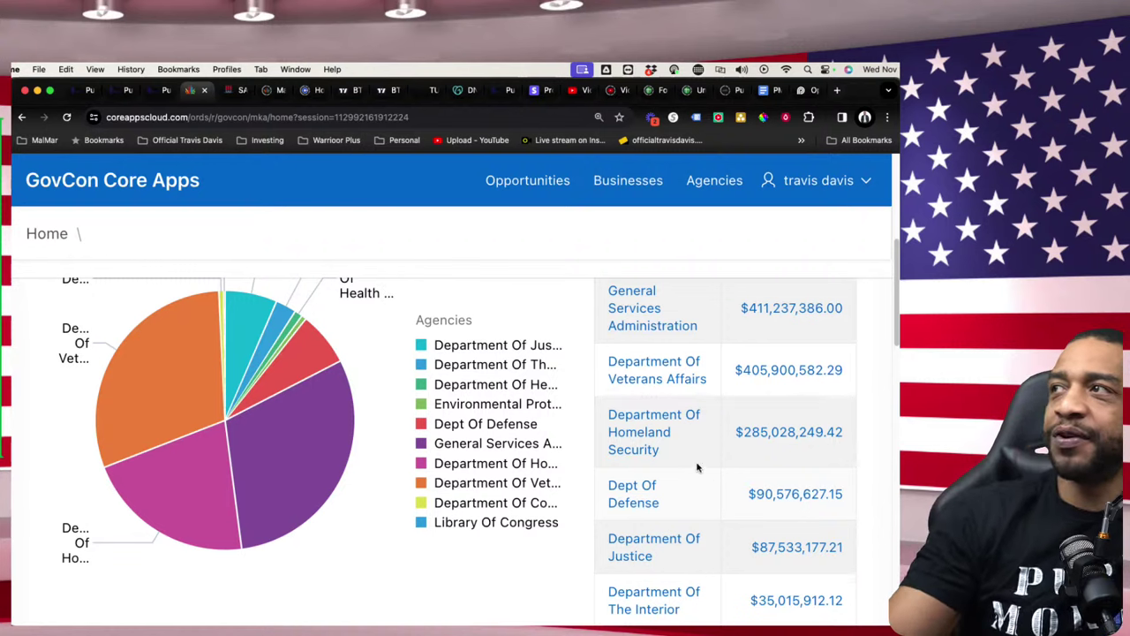
{"action": "scroll", "coordinate": [671, 369], "scroll_direction": "up", "scroll_amount": 1}
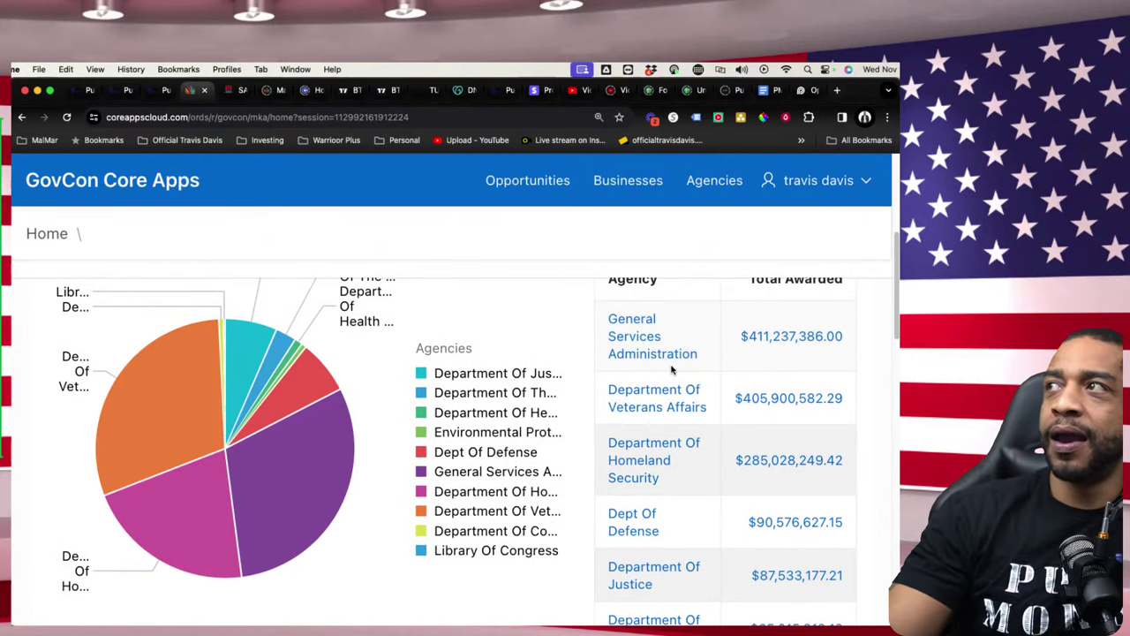
{"action": "scroll", "coordinate": [671, 369], "scroll_direction": "down", "scroll_amount": 2}
{"action": "scroll", "coordinate": [671, 369], "scroll_direction": "up", "scroll_amount": 1}
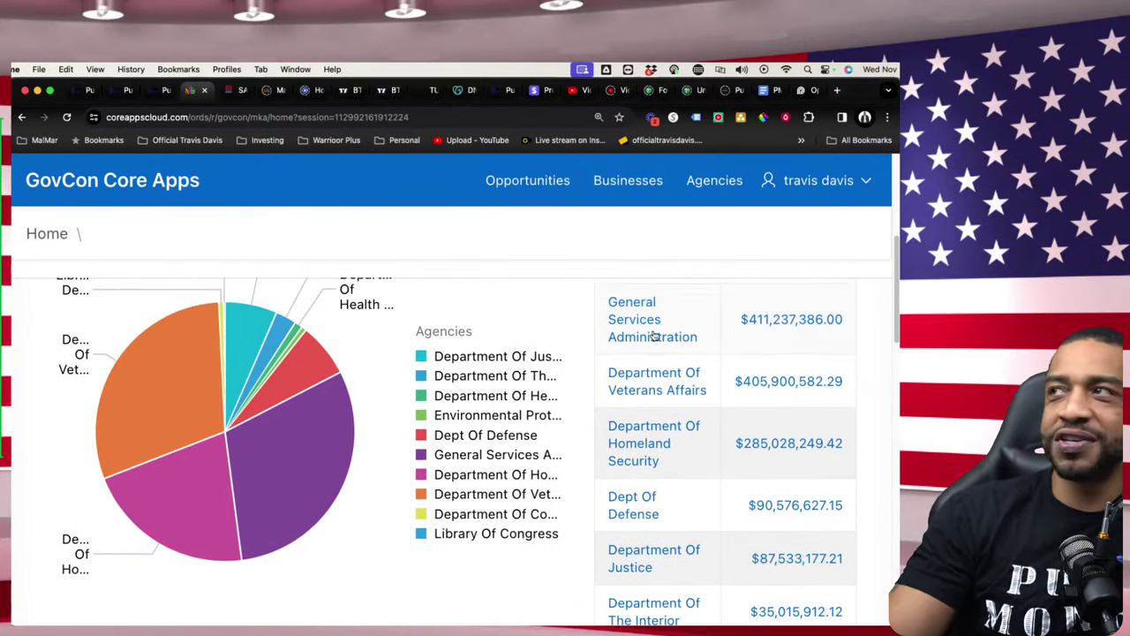
{"action": "scroll", "coordinate": [640, 503], "scroll_direction": "down", "scroll_amount": 3}
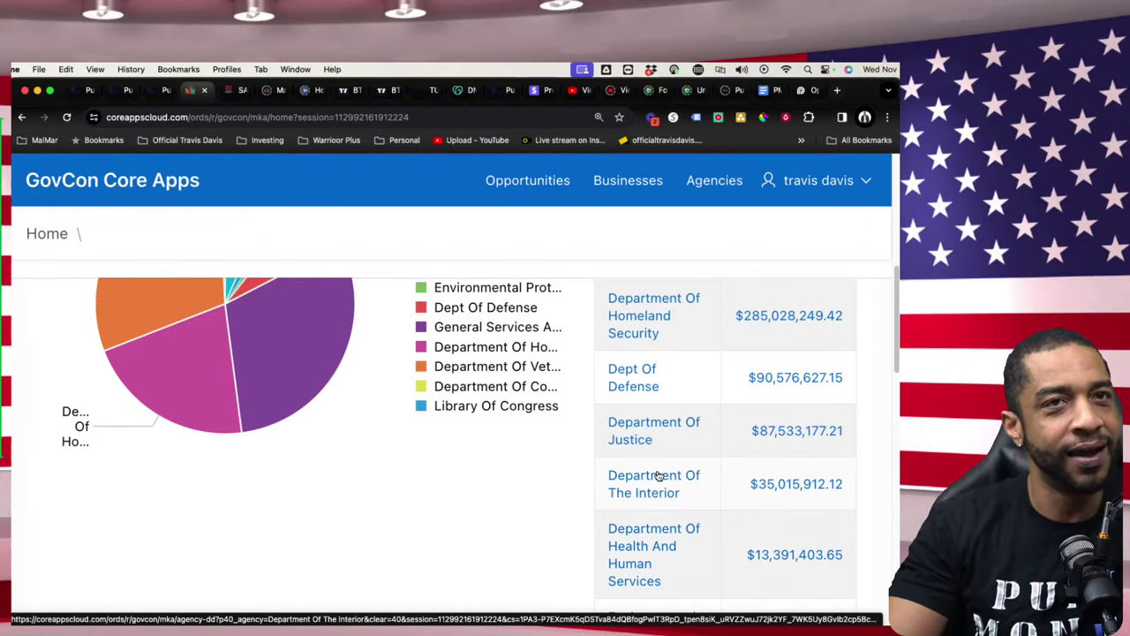
{"action": "scroll", "coordinate": [658, 477], "scroll_direction": "up", "scroll_amount": 4}
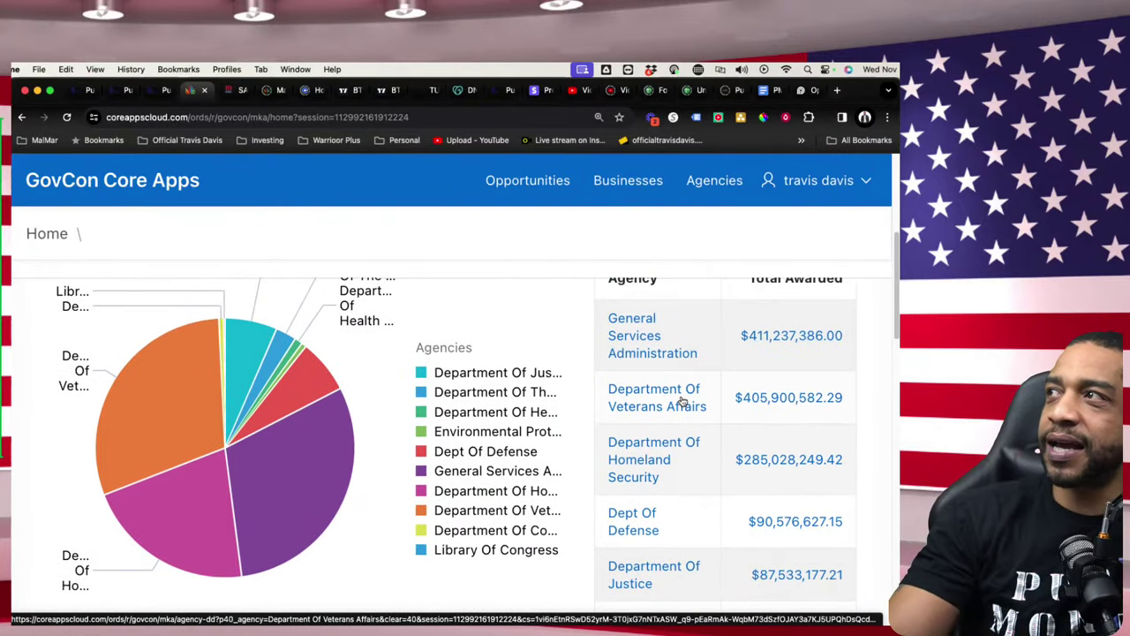
{"action": "scroll", "coordinate": [704, 472], "scroll_direction": "down", "scroll_amount": 3}
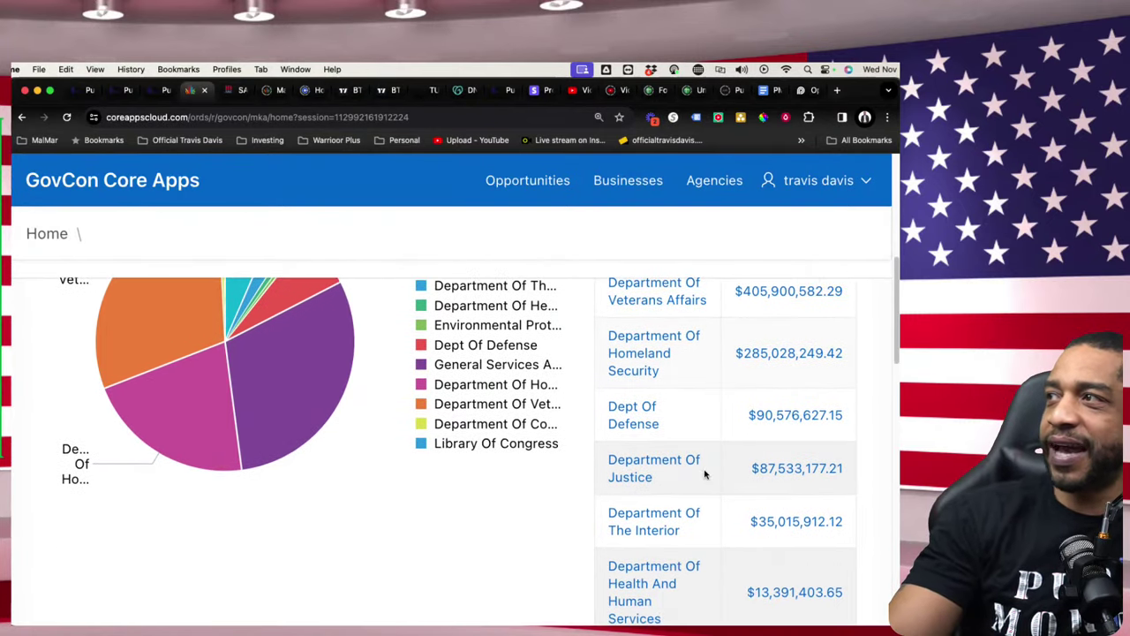
{"action": "scroll", "coordinate": [703, 474], "scroll_direction": "up", "scroll_amount": 3}
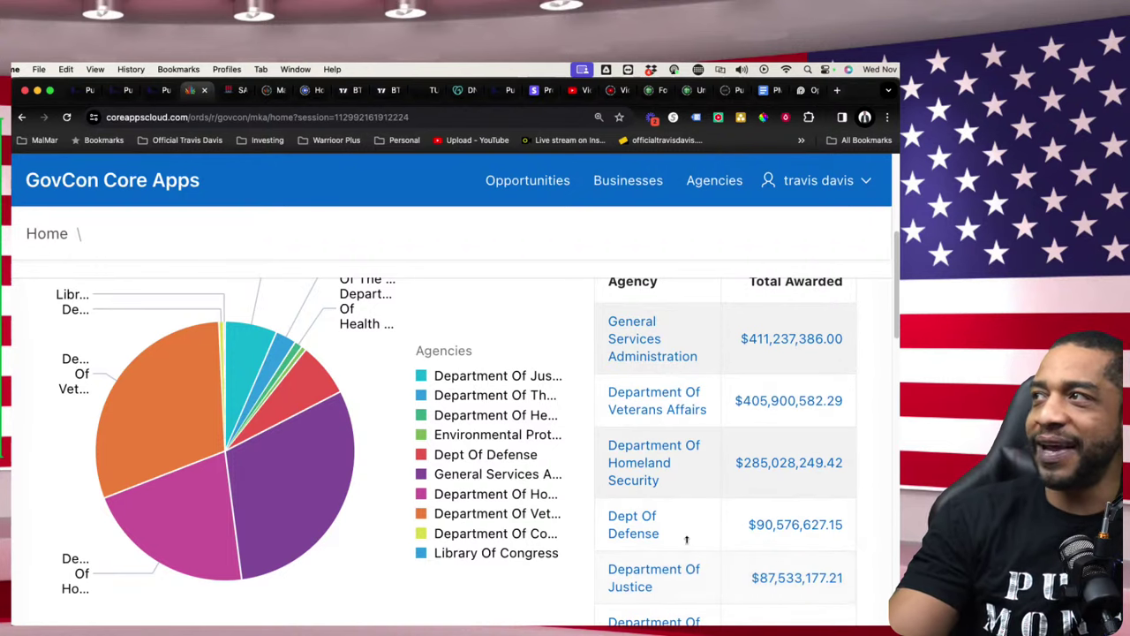
{"action": "scroll", "coordinate": [663, 547], "scroll_direction": "down", "scroll_amount": 7}
{"action": "scroll", "coordinate": [700, 578], "scroll_direction": "down", "scroll_amount": 2}
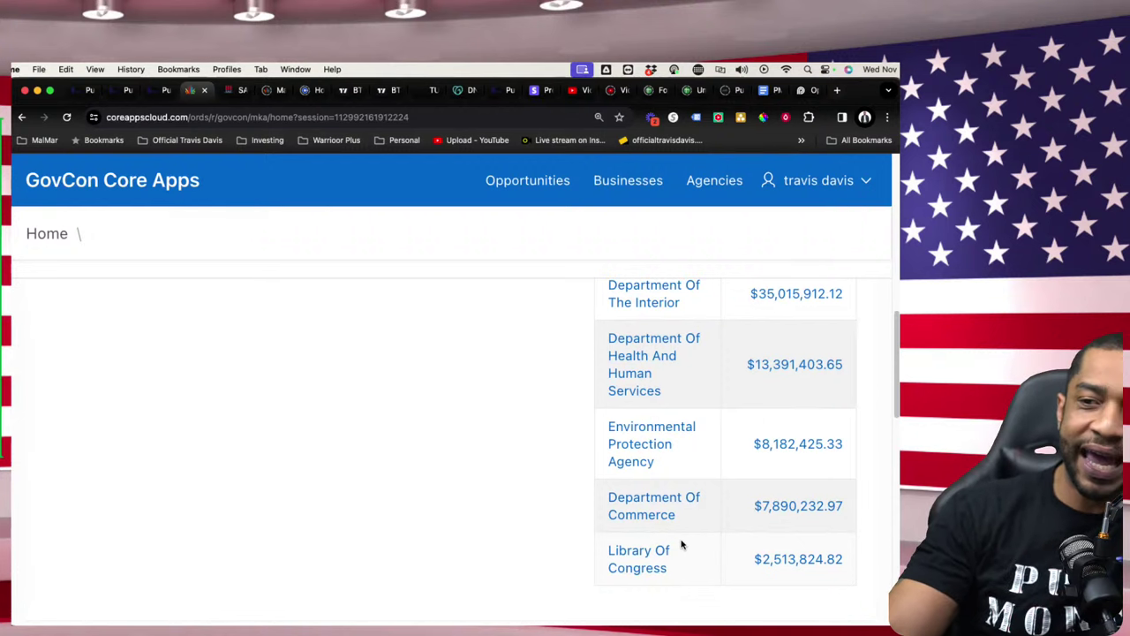
{"action": "scroll", "coordinate": [684, 548], "scroll_direction": "up", "scroll_amount": 8}
{"action": "scroll", "coordinate": [684, 541], "scroll_direction": "up", "scroll_amount": 3}
{"action": "scroll", "coordinate": [744, 559], "scroll_direction": "down", "scroll_amount": 9}
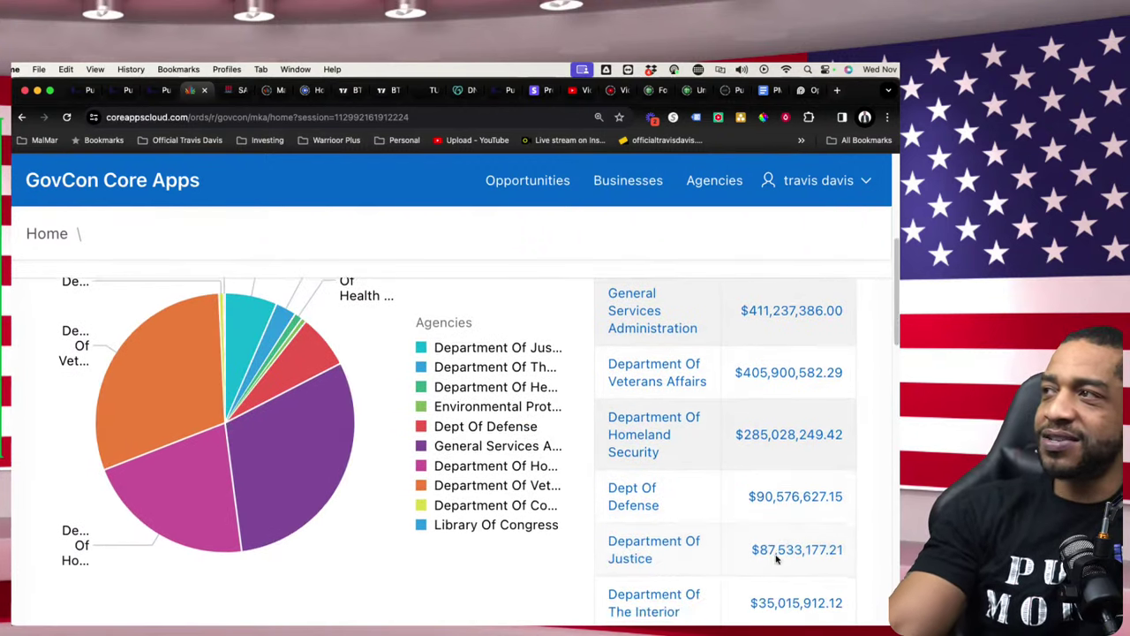
{"action": "scroll", "coordinate": [775, 564], "scroll_direction": "down", "scroll_amount": 8}
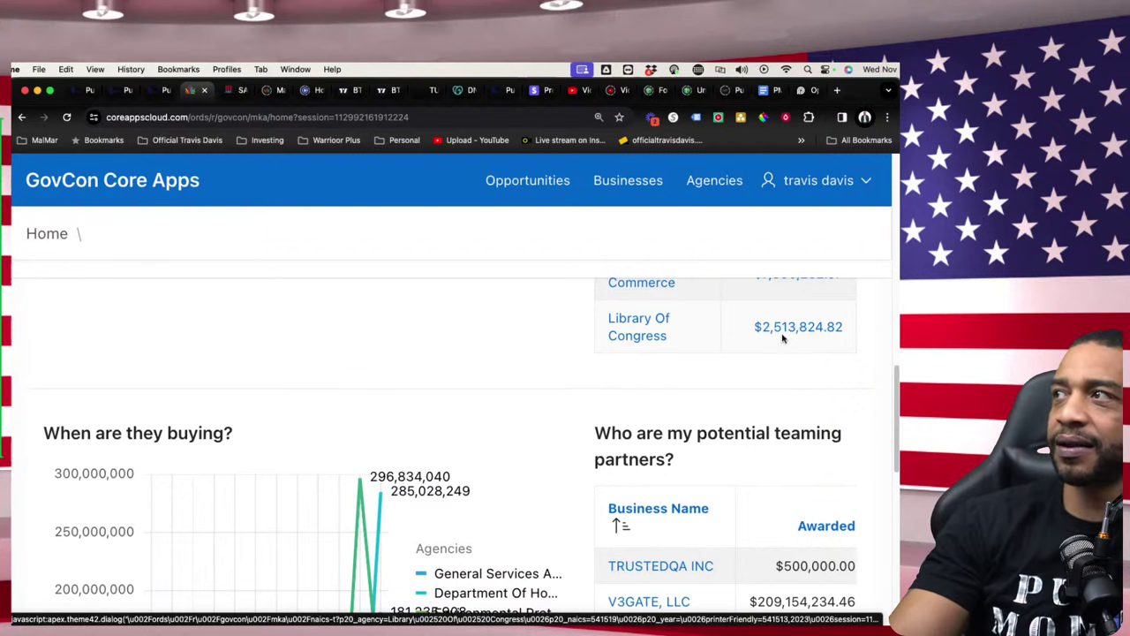
{"action": "scroll", "coordinate": [750, 332], "scroll_direction": "up", "scroll_amount": 5}
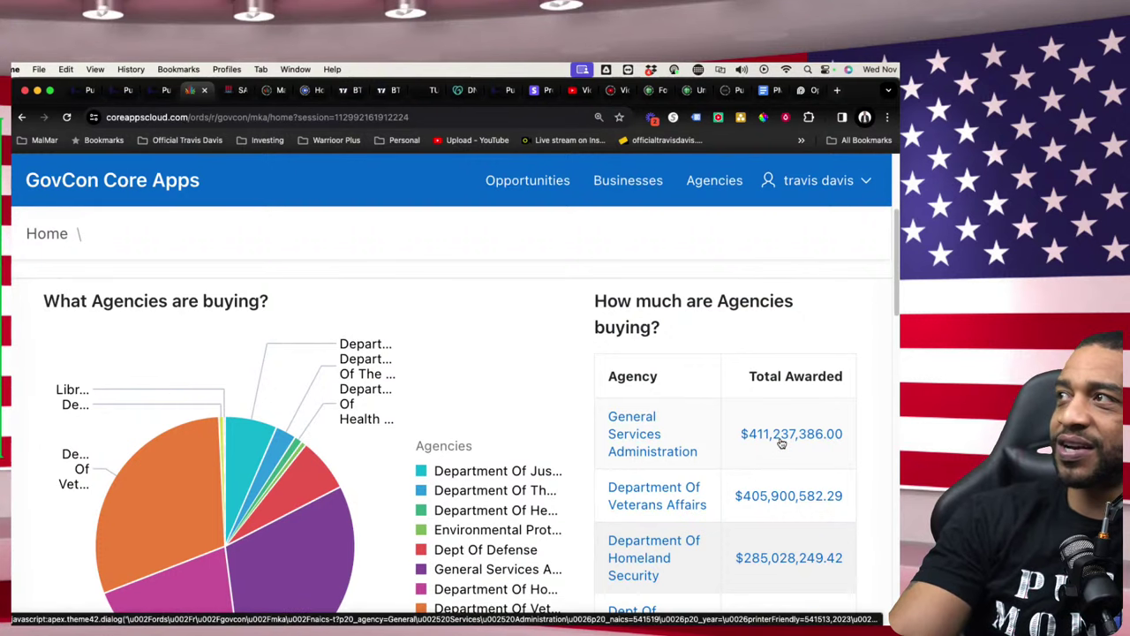
{"action": "scroll", "coordinate": [795, 441], "scroll_direction": "down", "scroll_amount": 1}
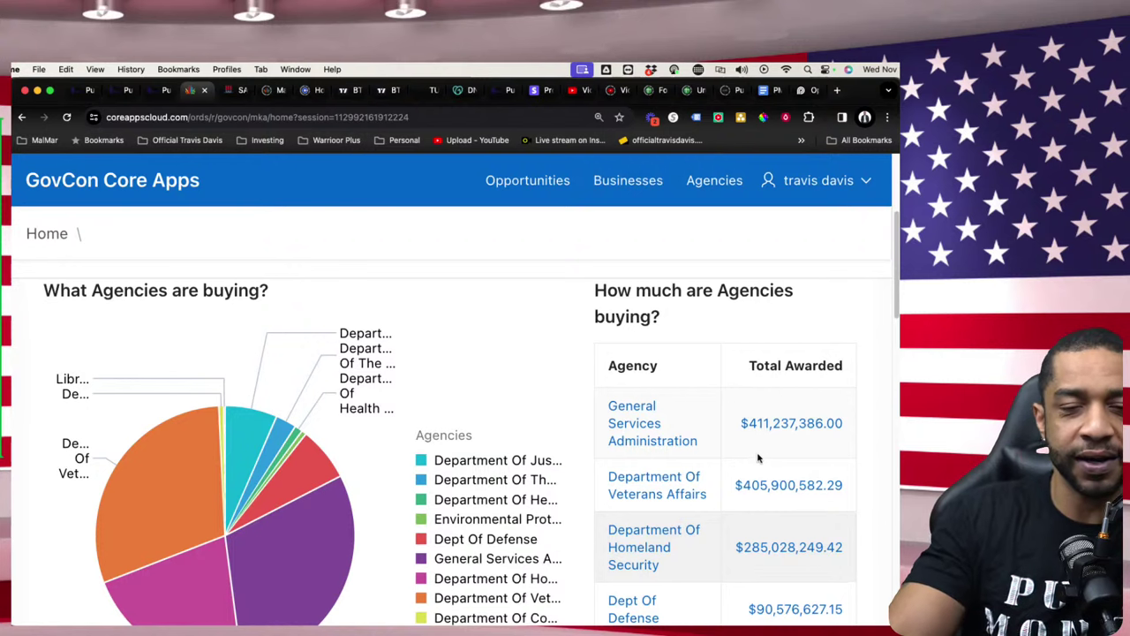
{"action": "scroll", "coordinate": [762, 453], "scroll_direction": "down", "scroll_amount": 15}
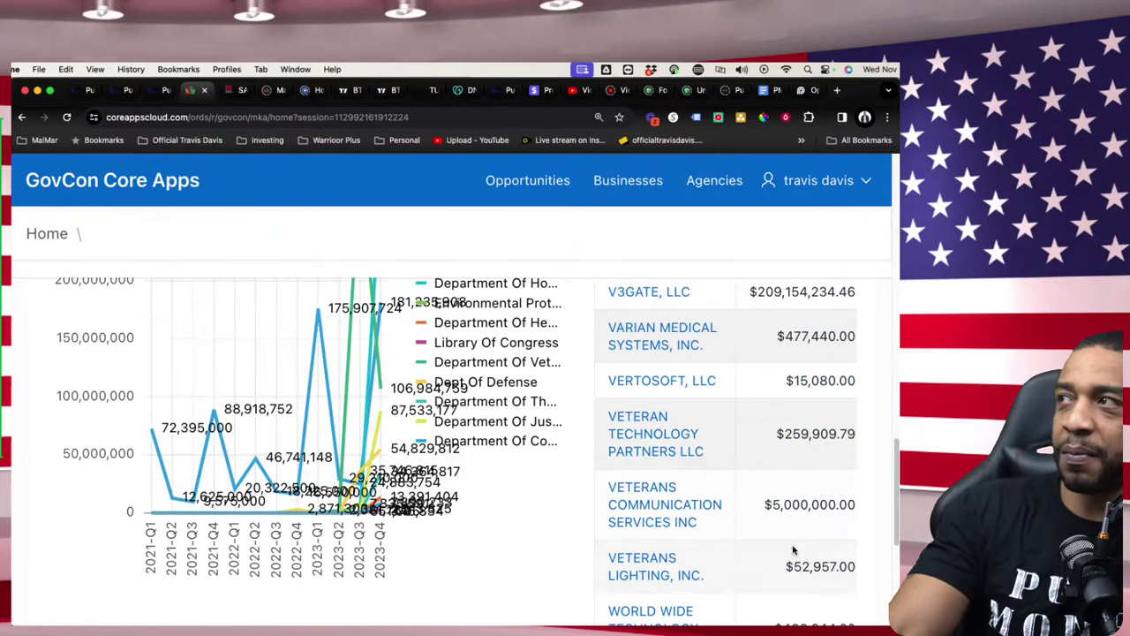
{"action": "scroll", "coordinate": [795, 553], "scroll_direction": "up", "scroll_amount": 10}
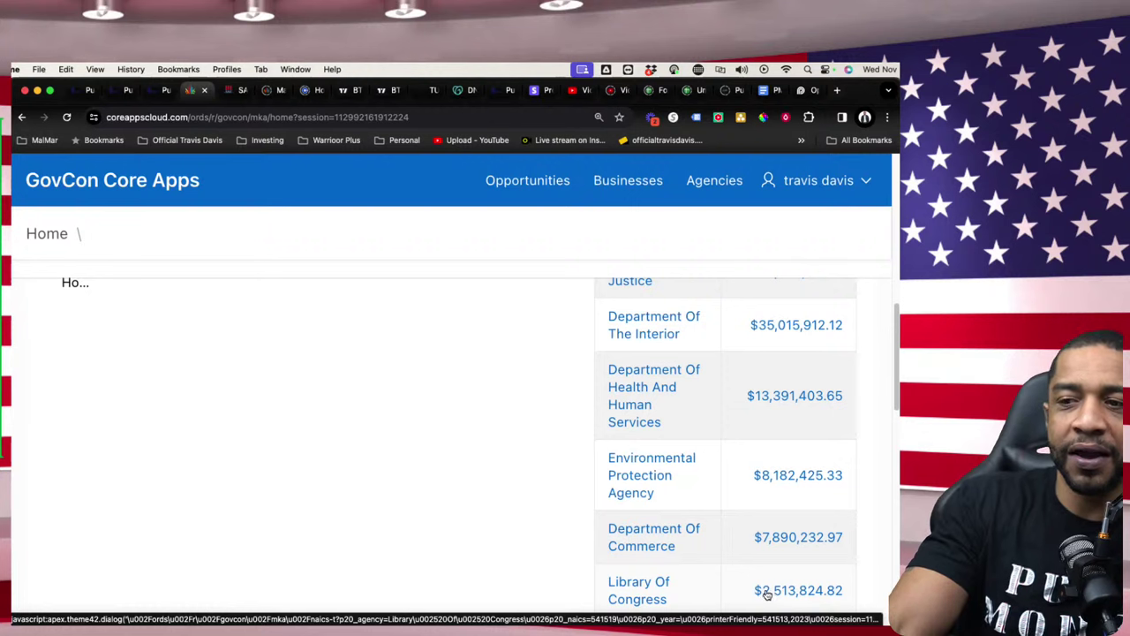
{"action": "scroll", "coordinate": [777, 595], "scroll_direction": "down", "scroll_amount": 1}
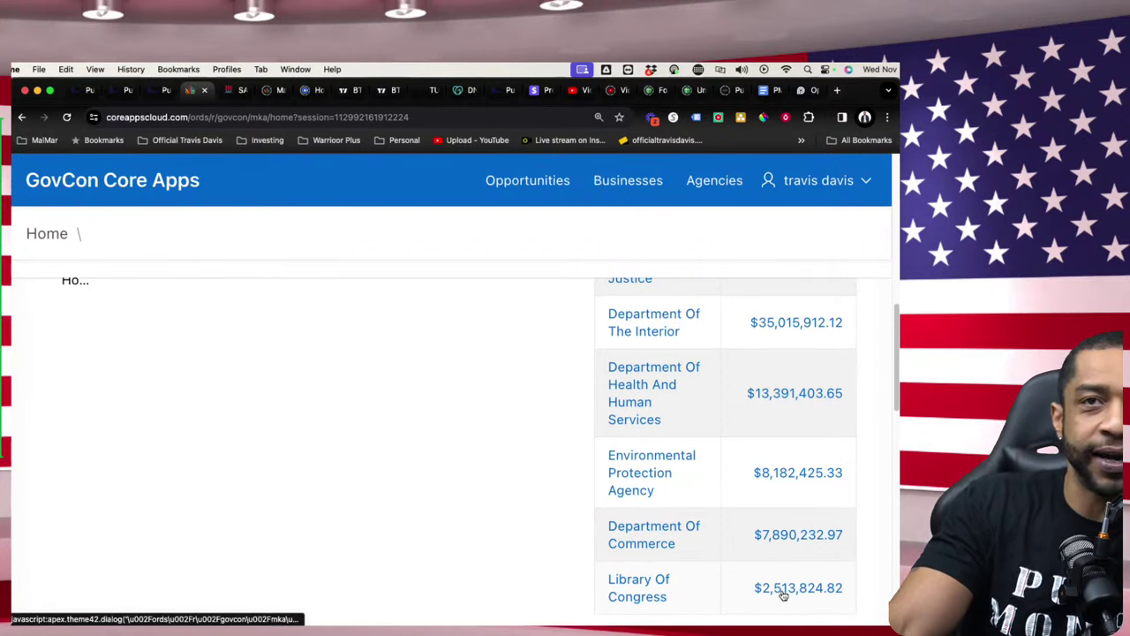
{"action": "scroll", "coordinate": [783, 596], "scroll_direction": "up", "scroll_amount": 10}
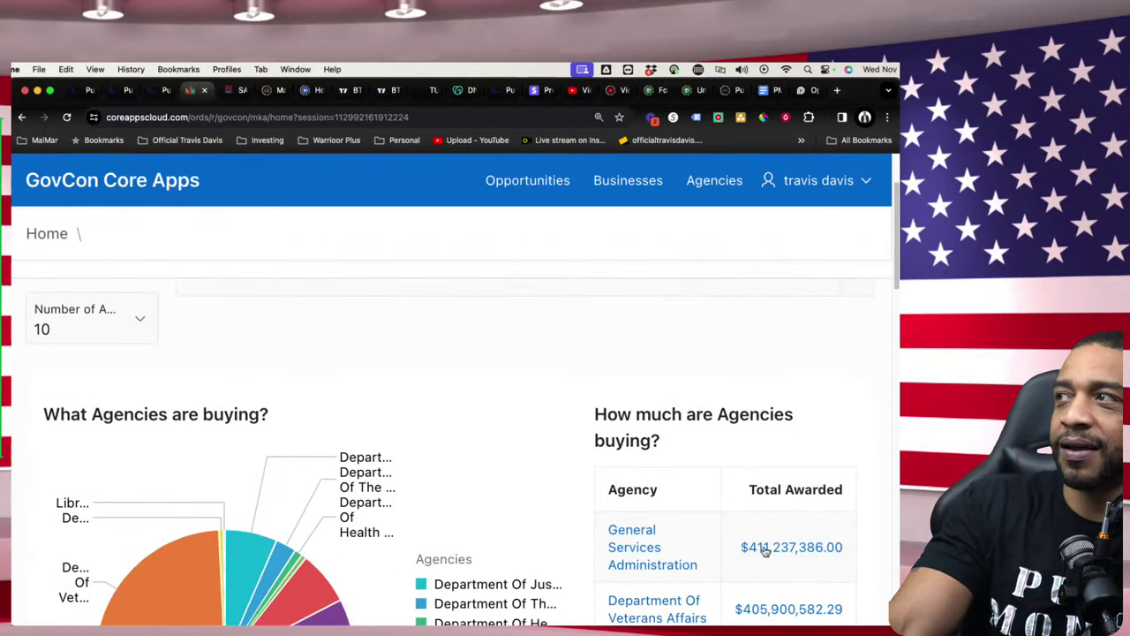
{"action": "scroll", "coordinate": [765, 547], "scroll_direction": "down", "scroll_amount": 1}
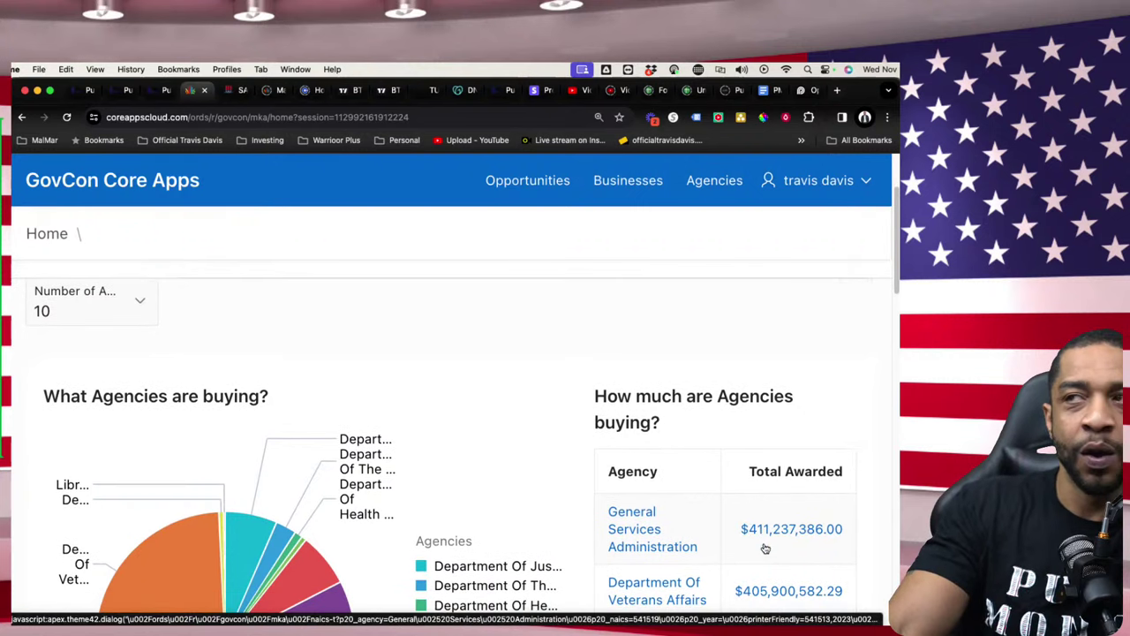
{"action": "scroll", "coordinate": [769, 540], "scroll_direction": "down", "scroll_amount": 1}
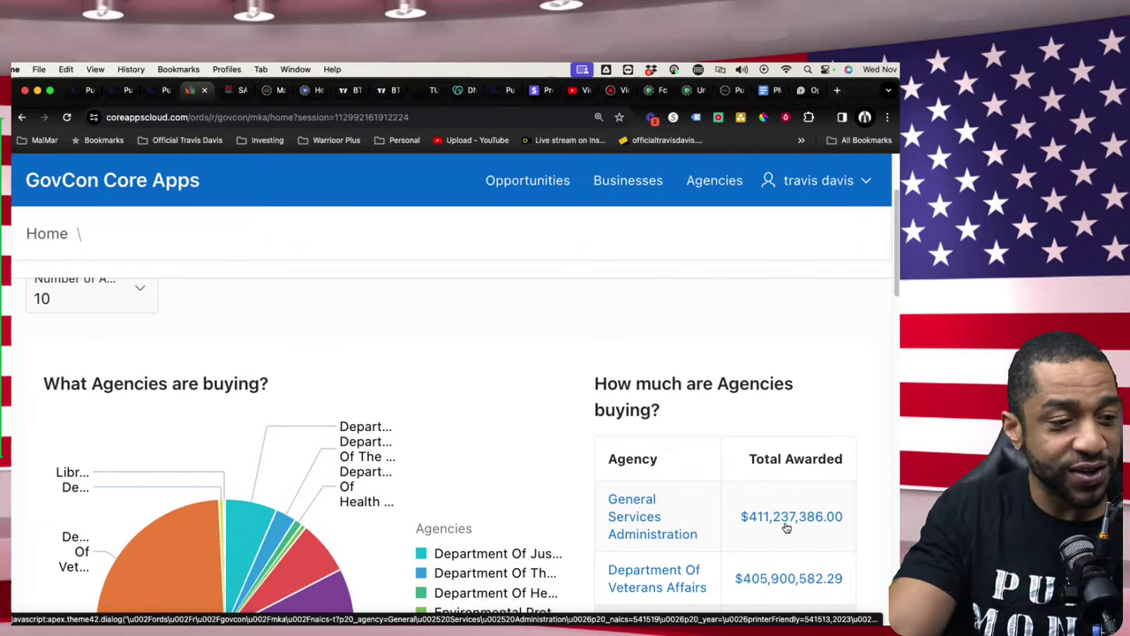
{"action": "scroll", "coordinate": [786, 527], "scroll_direction": "down", "scroll_amount": 1}
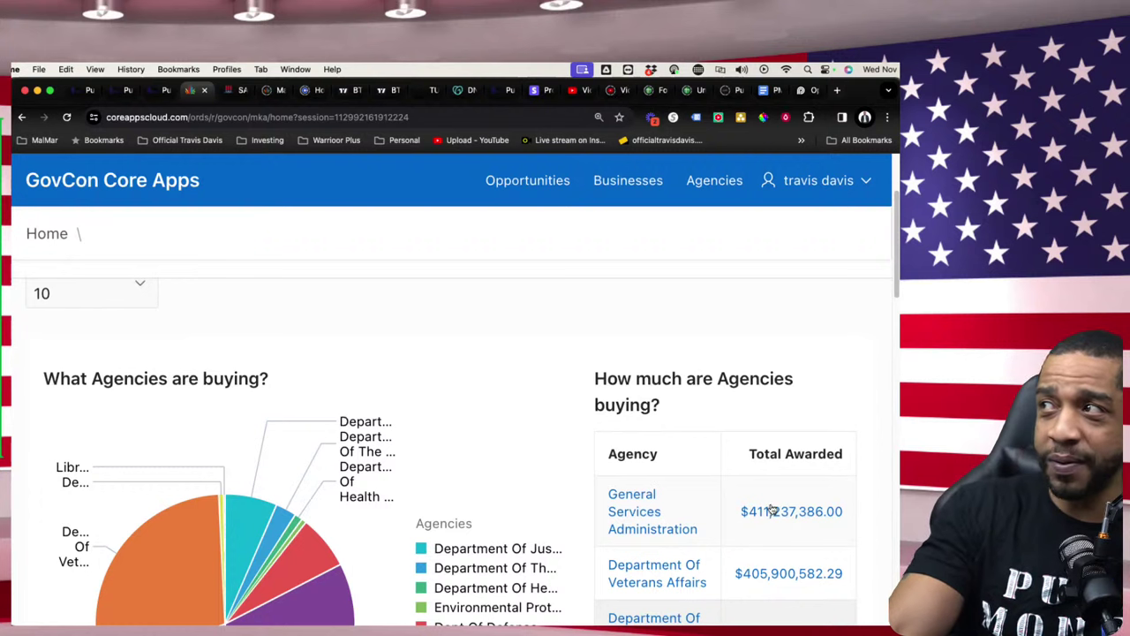
{"action": "scroll", "coordinate": [784, 536], "scroll_direction": "down", "scroll_amount": 3}
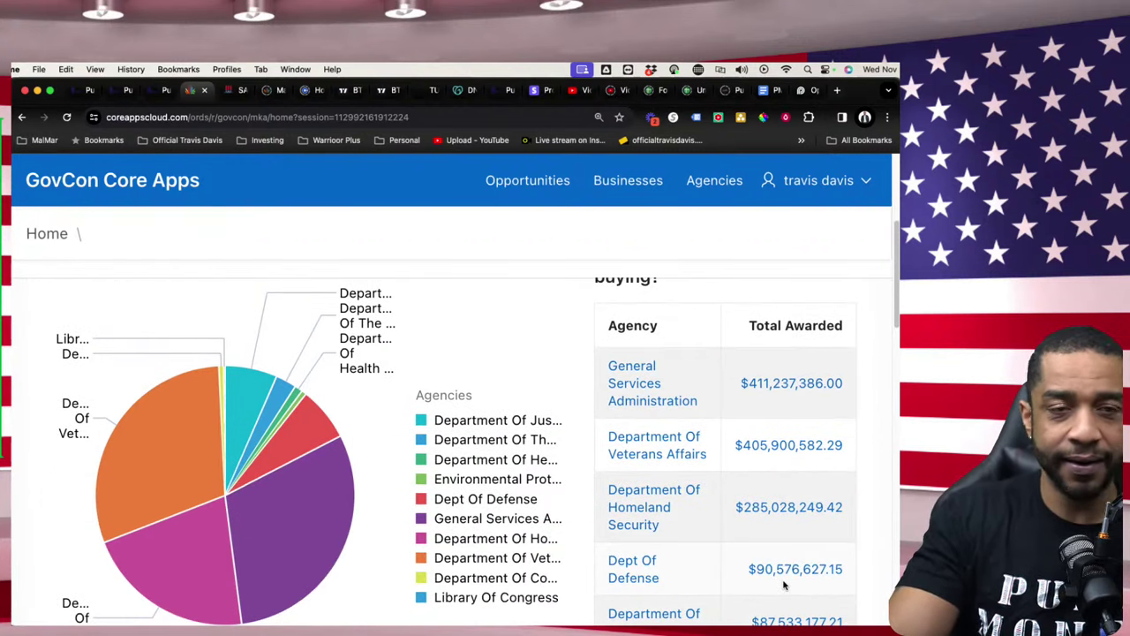
{"action": "scroll", "coordinate": [784, 584], "scroll_direction": "up", "scroll_amount": 3}
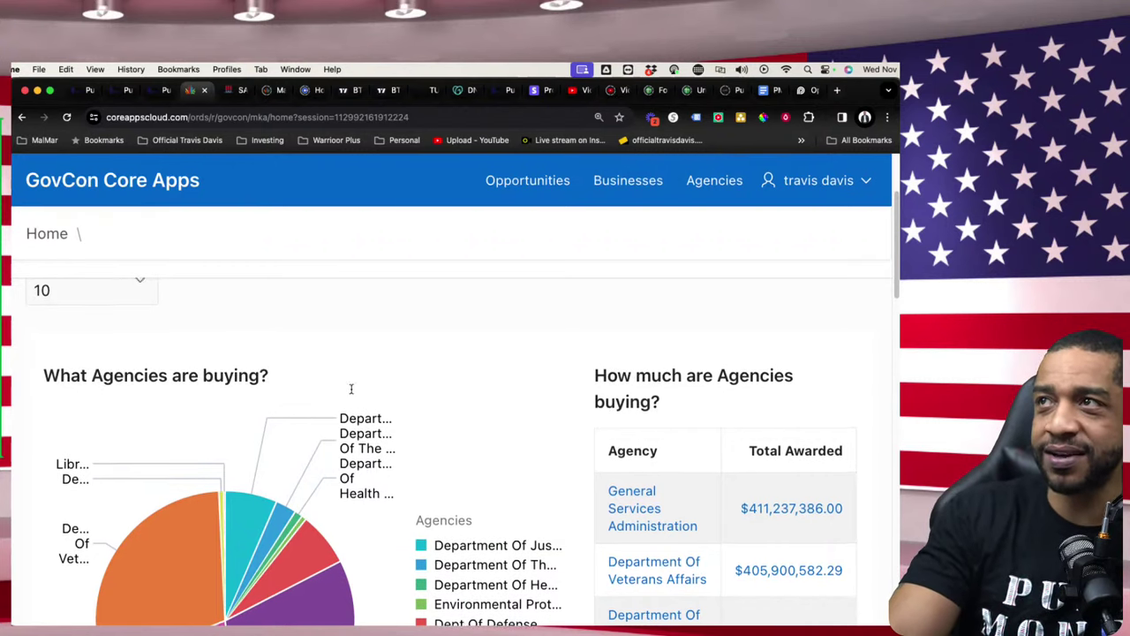
{"action": "scroll", "coordinate": [213, 385], "scroll_direction": "up", "scroll_amount": 1}
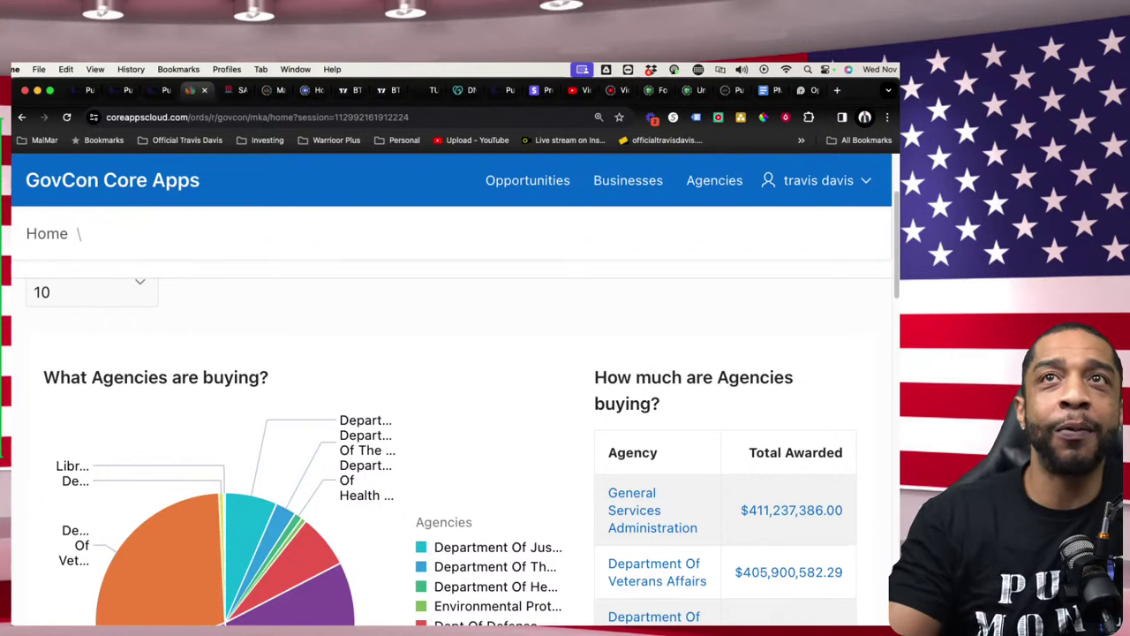
{"action": "scroll", "coordinate": [601, 474], "scroll_direction": "down", "scroll_amount": 10}
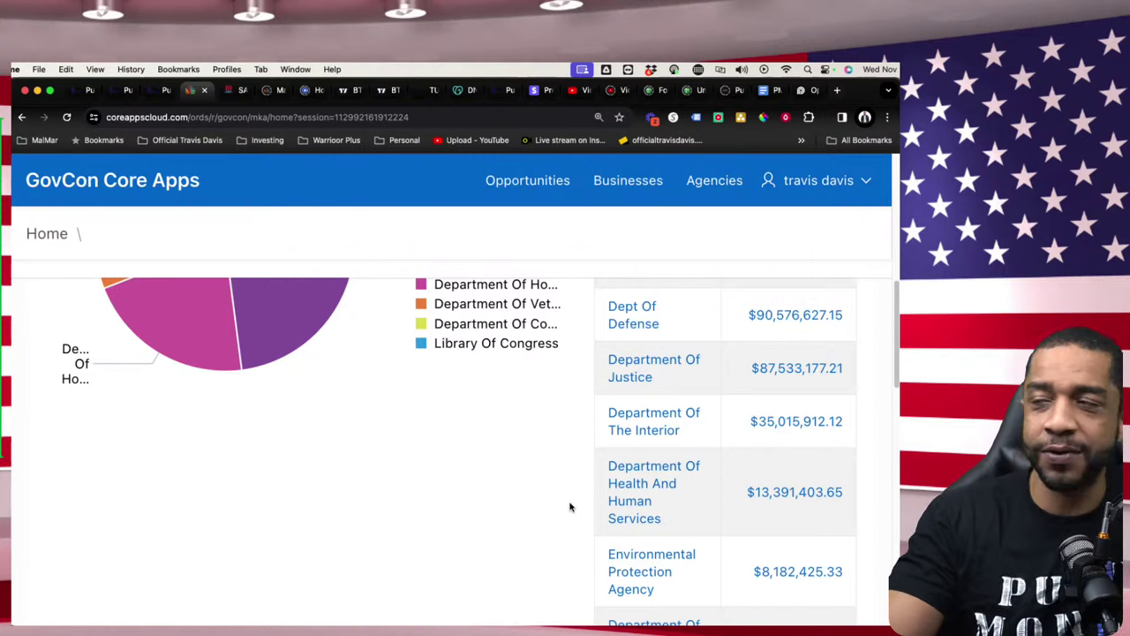
{"action": "scroll", "coordinate": [566, 513], "scroll_direction": "down", "scroll_amount": 2}
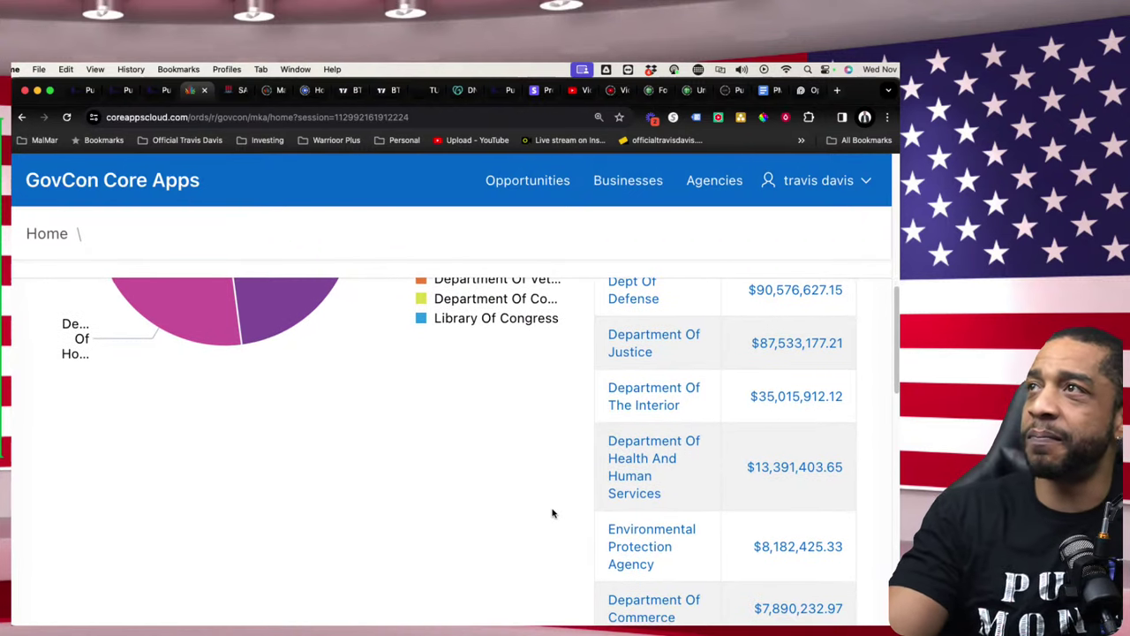
{"action": "scroll", "coordinate": [586, 500], "scroll_direction": "down", "scroll_amount": 5}
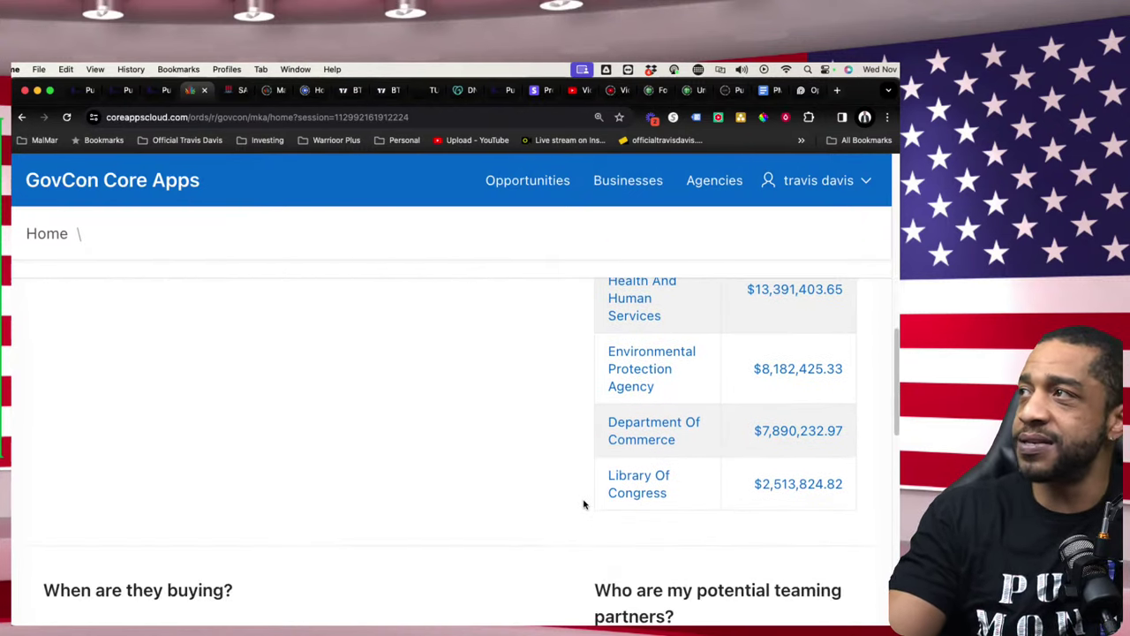
{"action": "scroll", "coordinate": [582, 504], "scroll_direction": "down", "scroll_amount": 7}
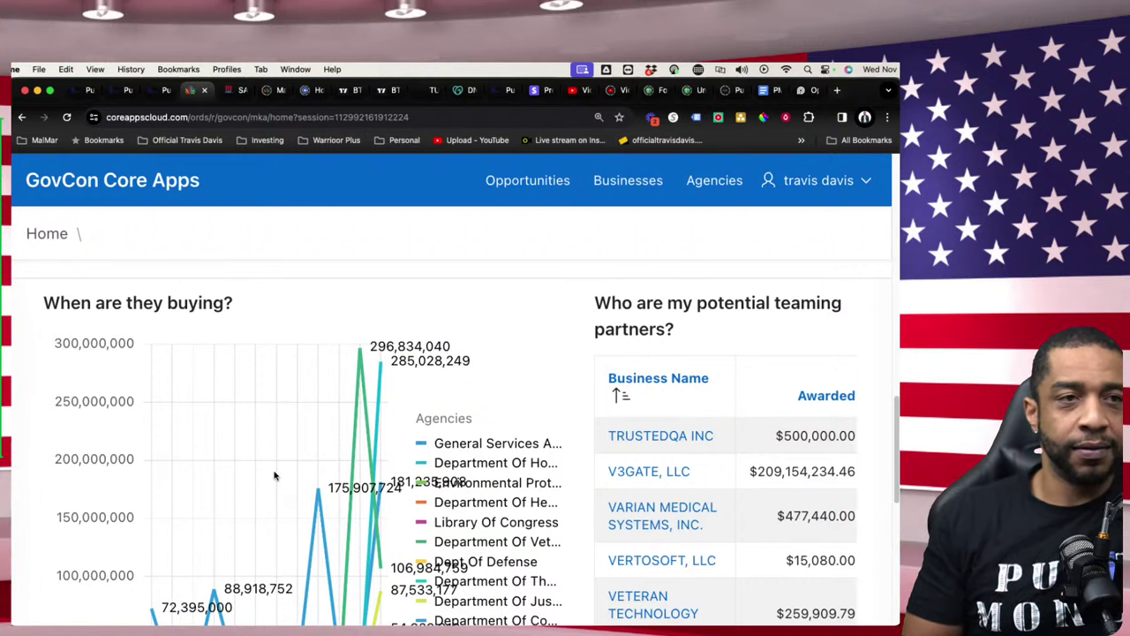
{"action": "scroll", "coordinate": [221, 435], "scroll_direction": "up", "scroll_amount": 10}
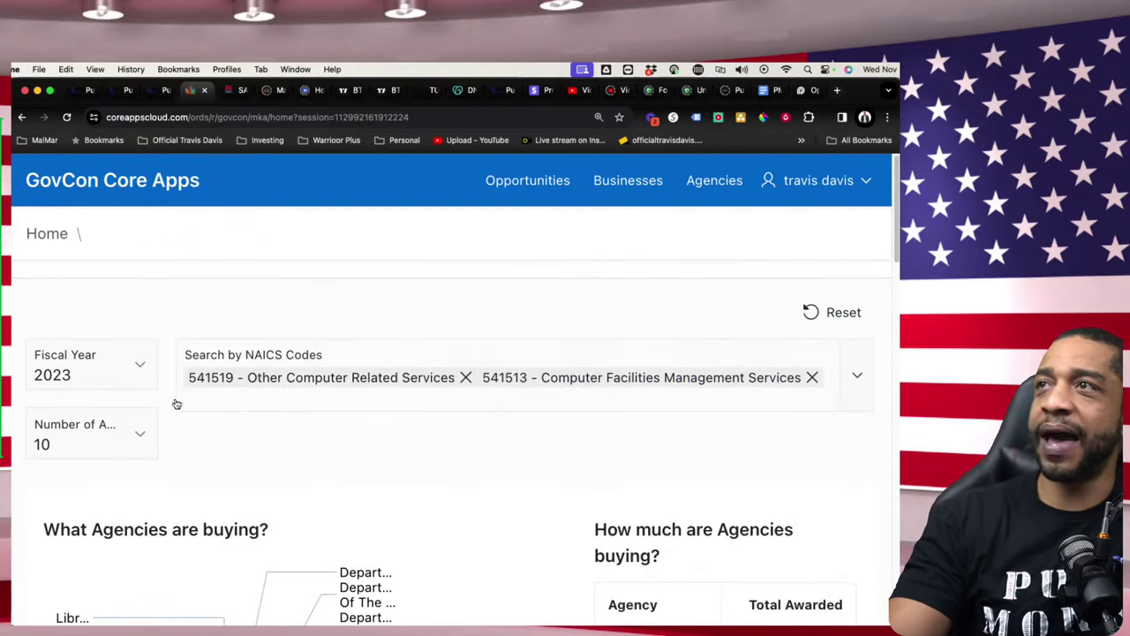
{"action": "left_click", "coordinate": [137, 367]}
{"action": "left_click", "coordinate": [126, 343]}
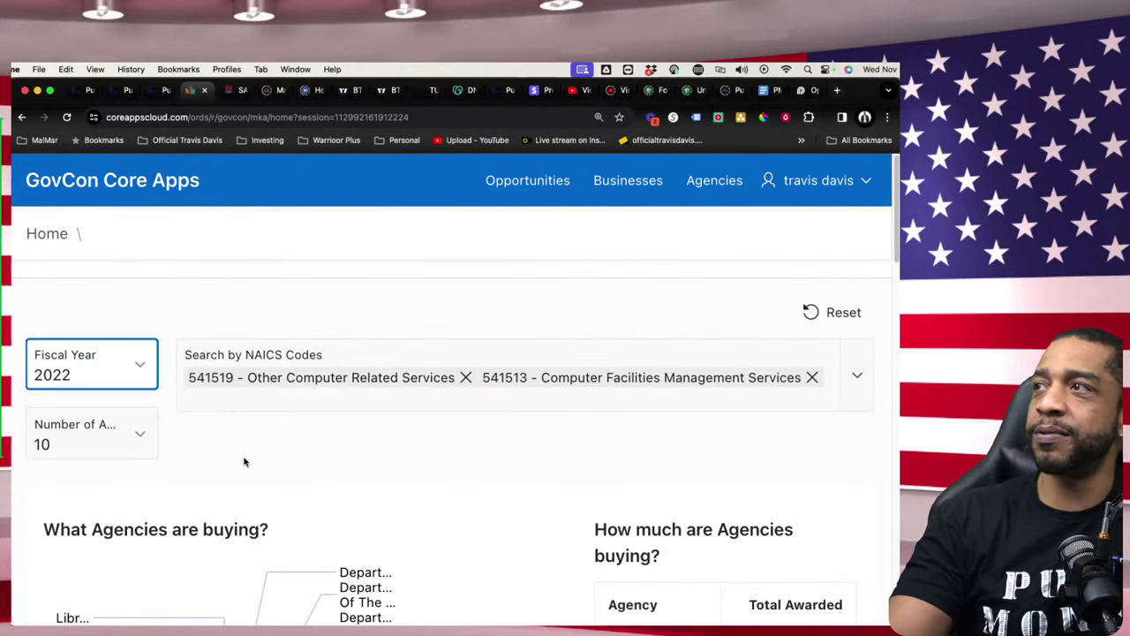
{"action": "scroll", "coordinate": [251, 472], "scroll_direction": "down", "scroll_amount": 2}
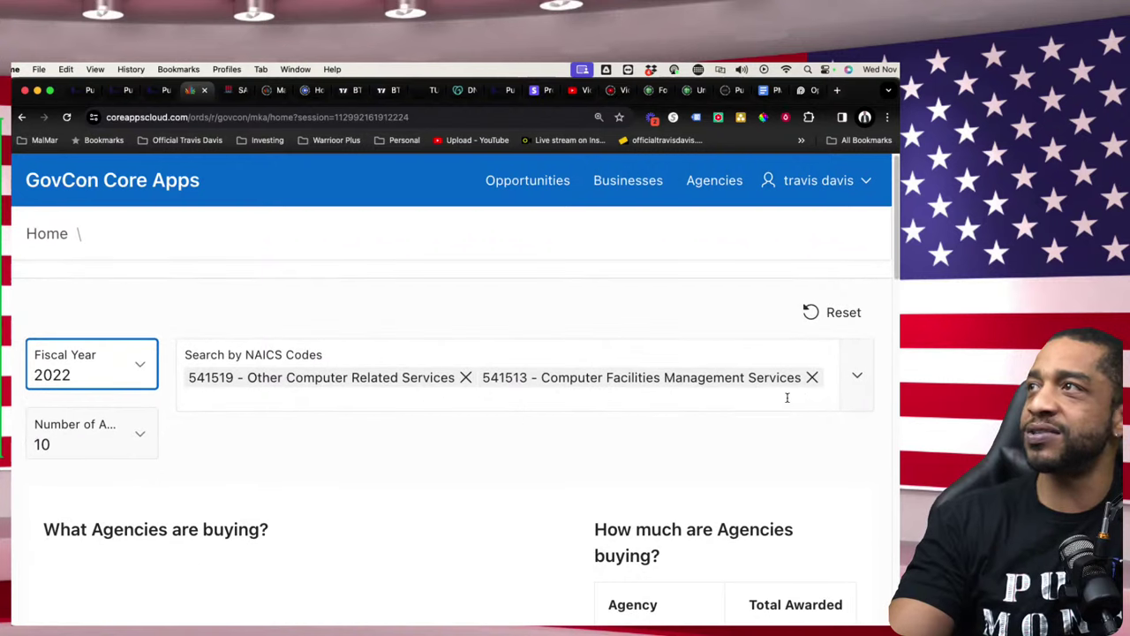
{"action": "left_click", "coordinate": [812, 378]}
{"action": "scroll", "coordinate": [288, 404], "scroll_direction": "down", "scroll_amount": 15}
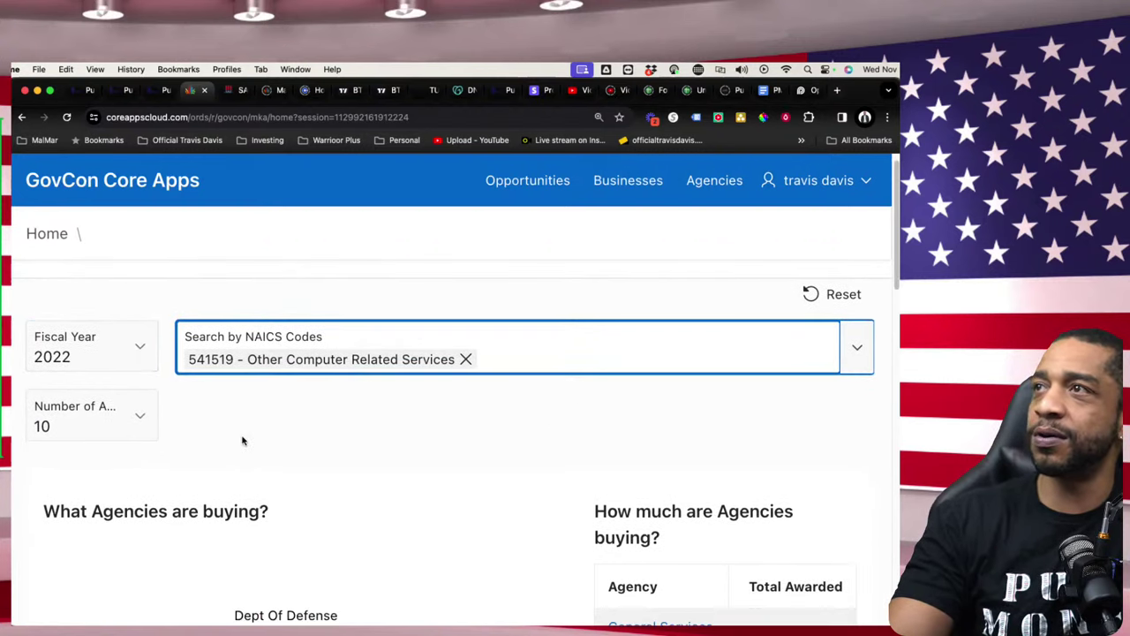
{"action": "scroll", "coordinate": [227, 455], "scroll_direction": "up", "scroll_amount": 5}
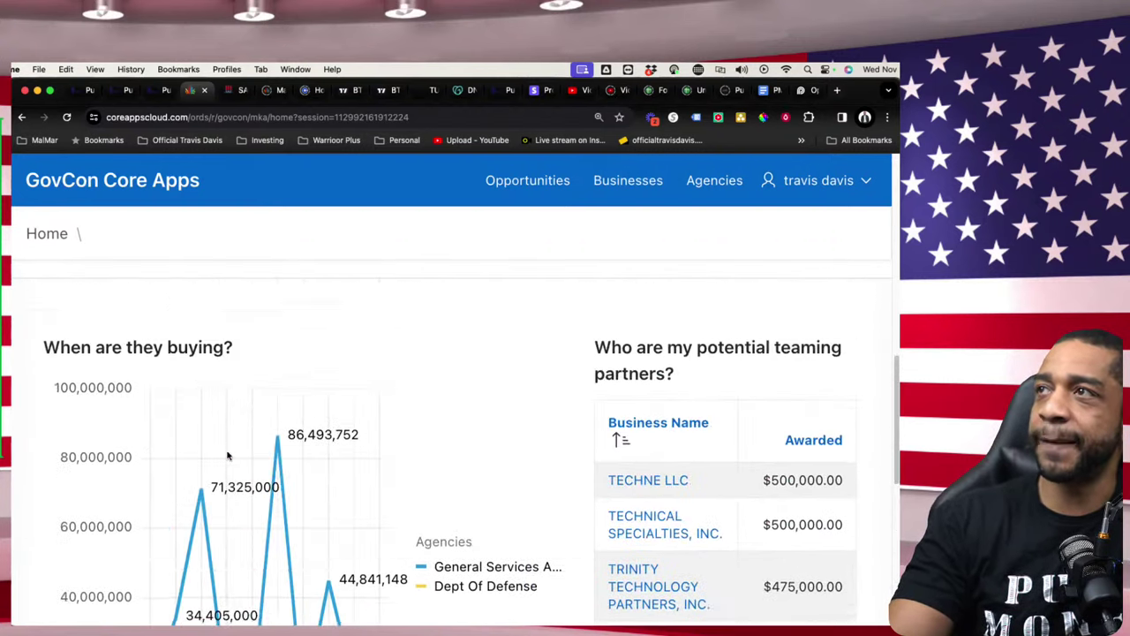
{"action": "scroll", "coordinate": [226, 455], "scroll_direction": "down", "scroll_amount": 2}
{"action": "scroll", "coordinate": [226, 455], "scroll_direction": "down", "scroll_amount": 3}
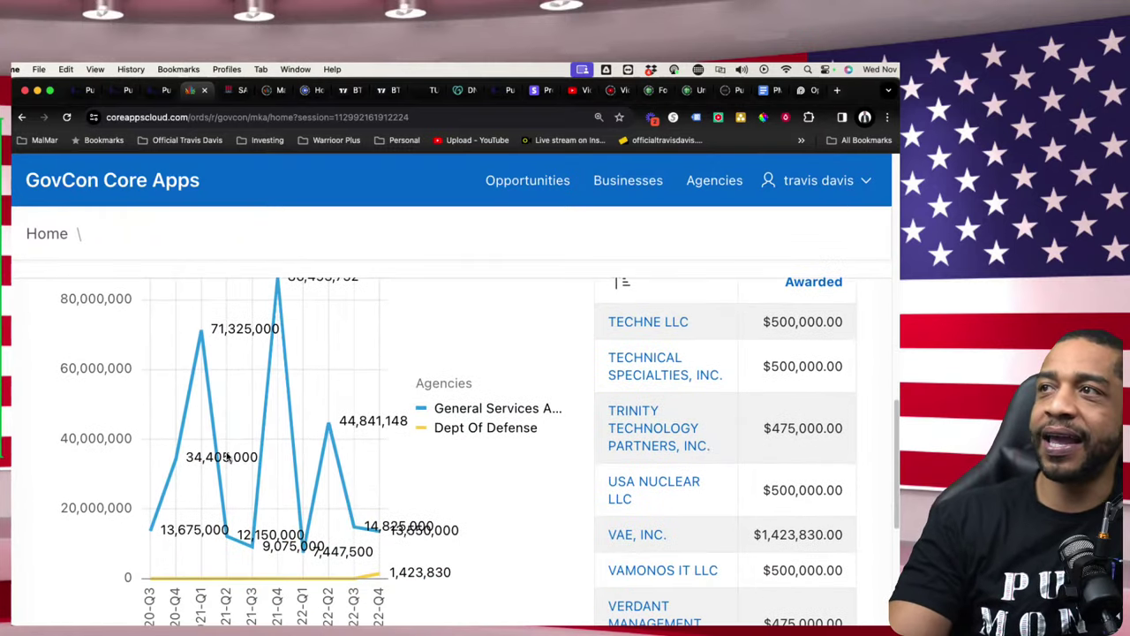
{"action": "mouse_move", "coordinate": [149, 517]}
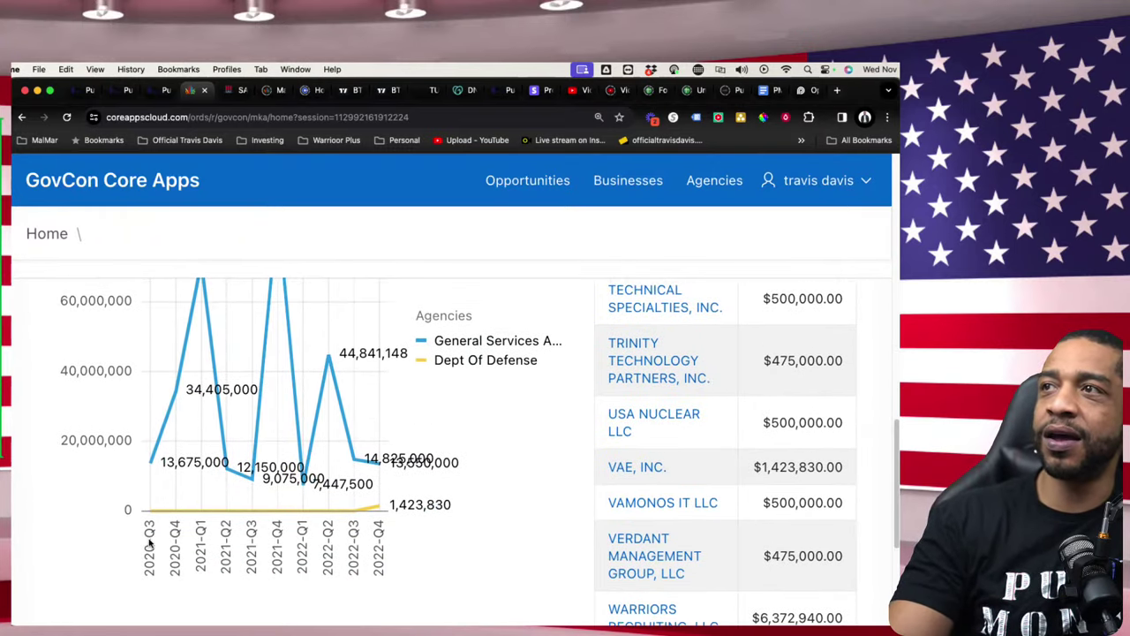
{"action": "scroll", "coordinate": [151, 543], "scroll_direction": "up", "scroll_amount": 1}
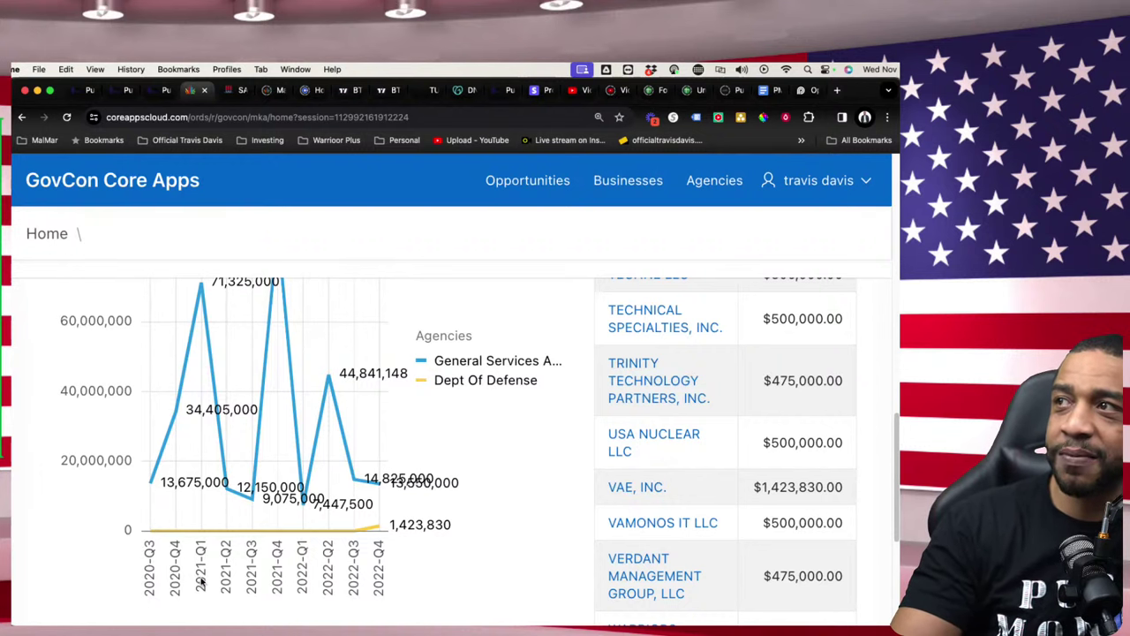
{"action": "scroll", "coordinate": [238, 485], "scroll_direction": "up", "scroll_amount": 10}
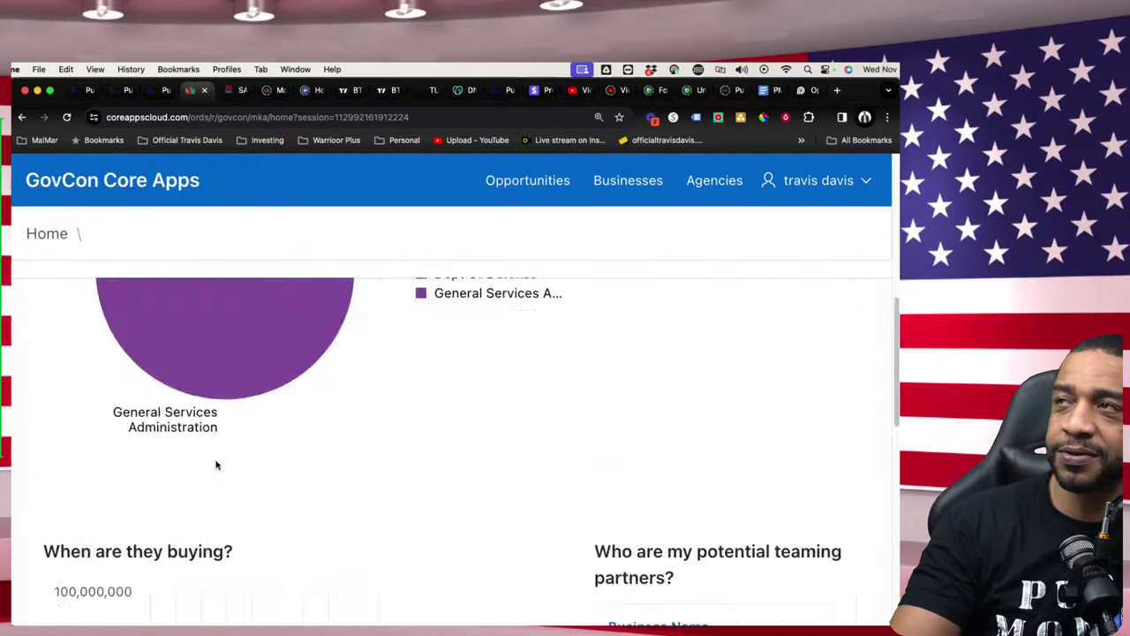
- Set the fiscal year to 2024 and look over the refreshed agency charts and teaming partners
{"action": "left_click", "coordinate": [131, 371]}
{"action": "left_click", "coordinate": [141, 399]}
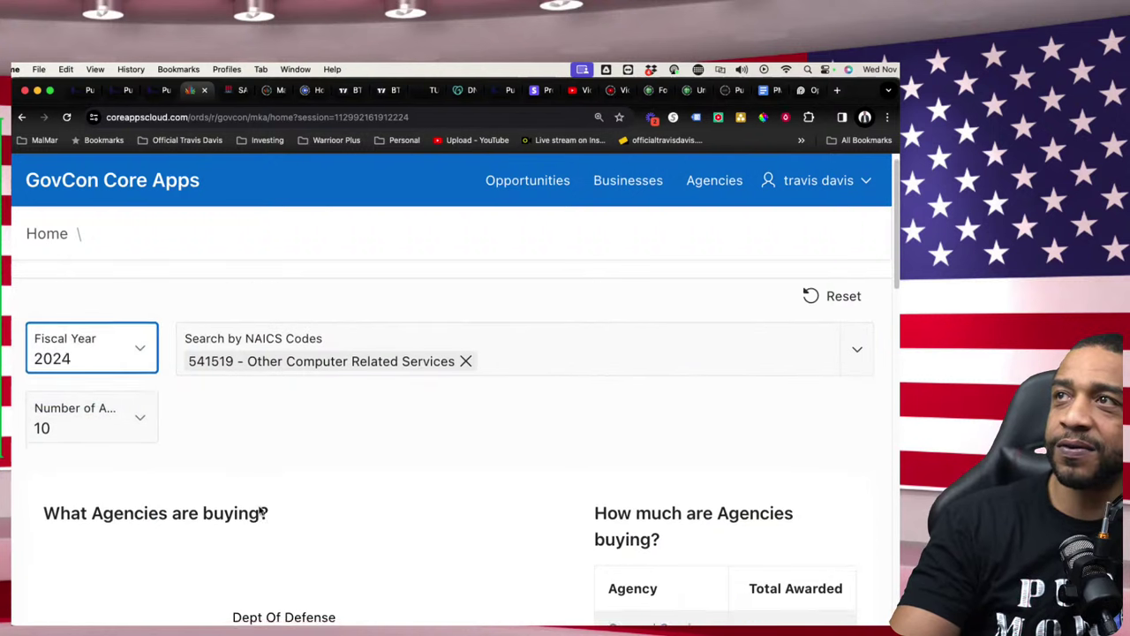
{"action": "scroll", "coordinate": [262, 512], "scroll_direction": "down", "scroll_amount": 5}
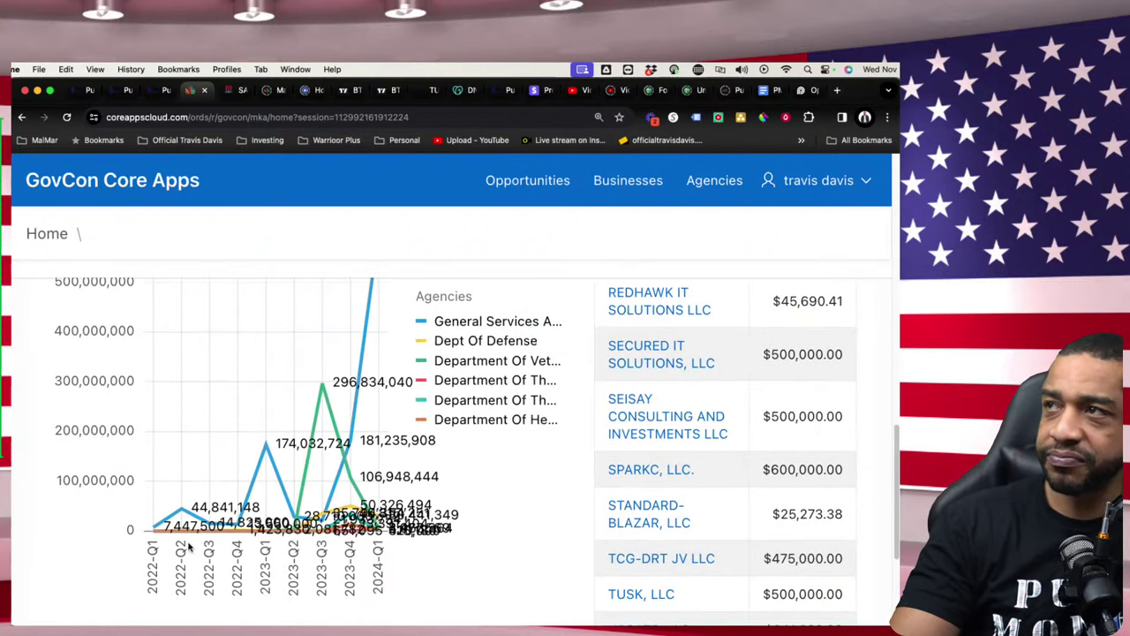
{"action": "scroll", "coordinate": [494, 468], "scroll_direction": "up", "scroll_amount": 3}
{"action": "scroll", "coordinate": [530, 459], "scroll_direction": "up", "scroll_amount": 3}
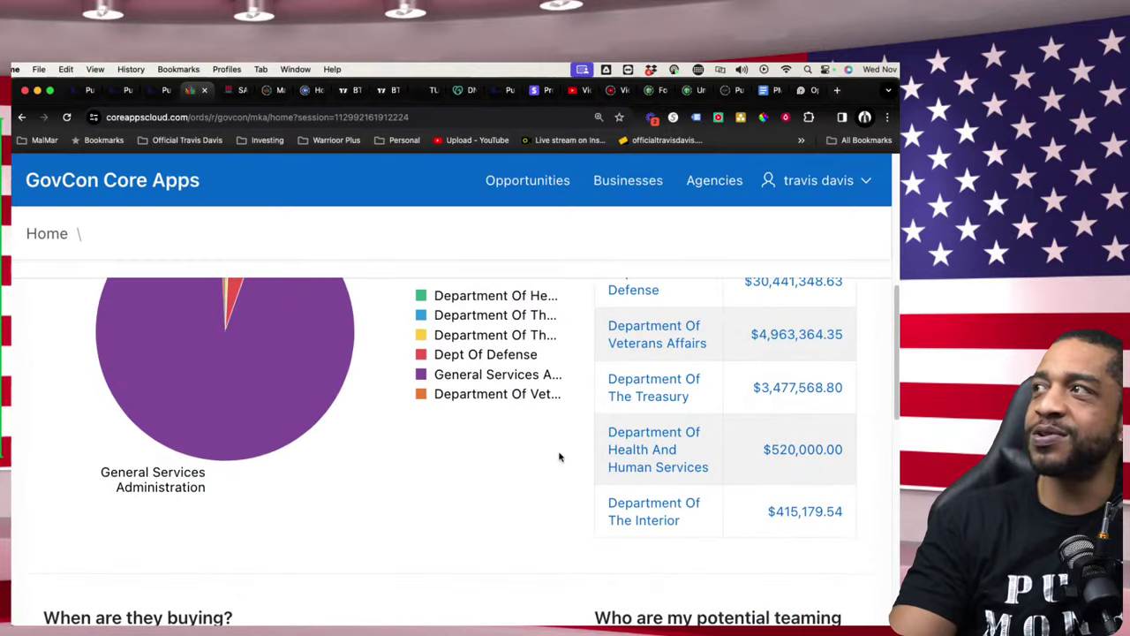
{"action": "scroll", "coordinate": [548, 459], "scroll_direction": "down", "scroll_amount": 8}
{"action": "scroll", "coordinate": [348, 463], "scroll_direction": "up", "scroll_amount": 2}
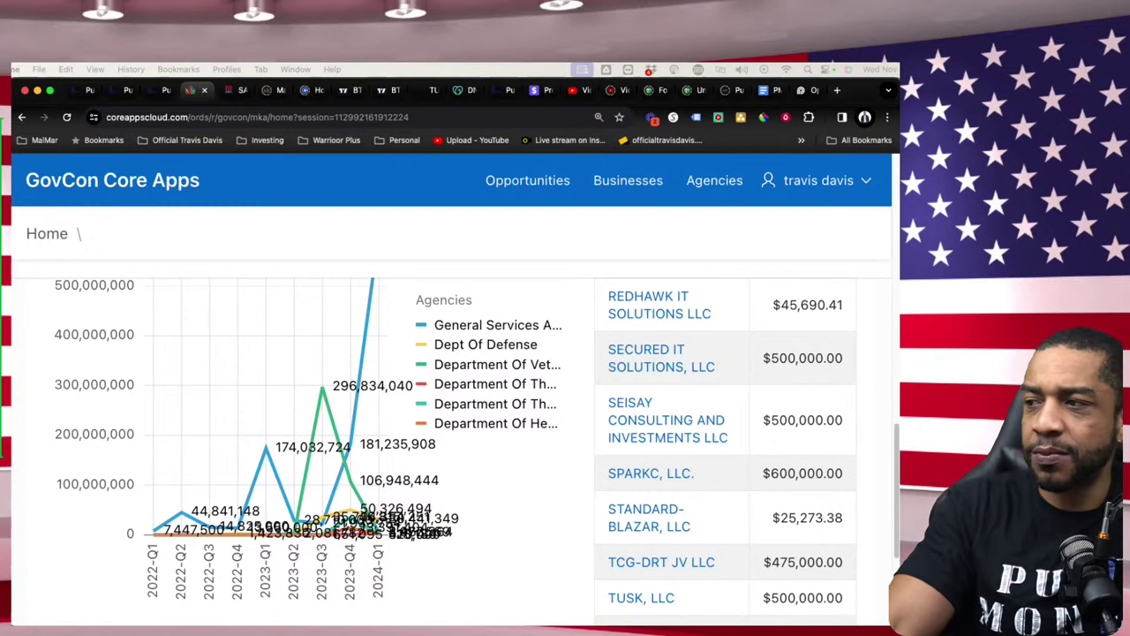
- Scroll to 'Who are my potential teaming partners?' and open the SPARKC, LLC. business profile
{"action": "scroll", "coordinate": [432, 442], "scroll_direction": "up", "scroll_amount": 5}
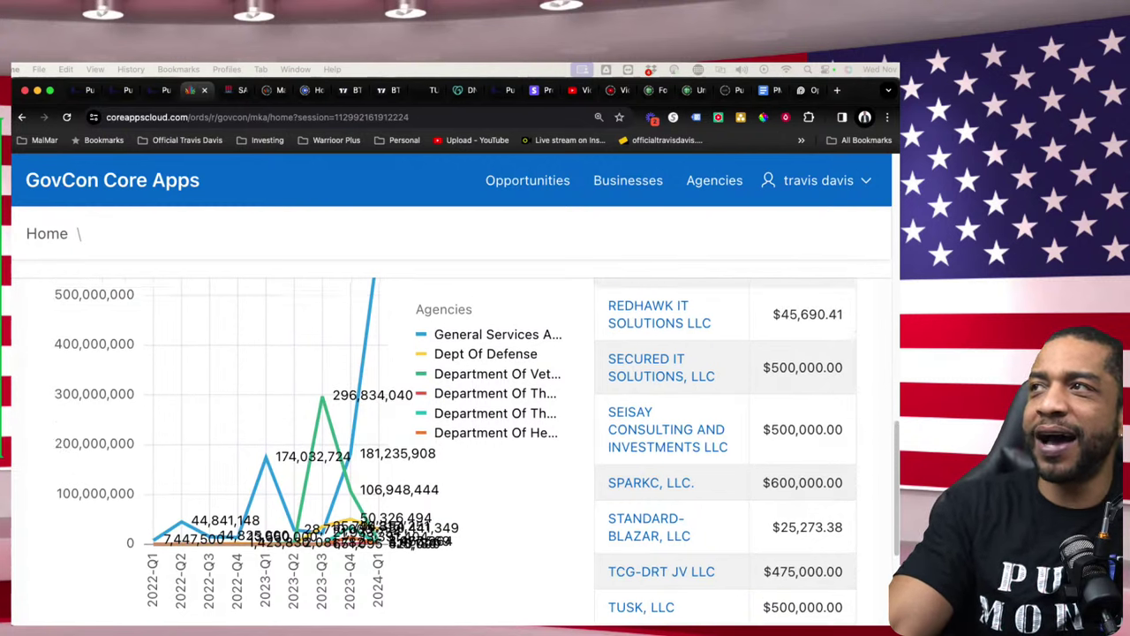
{"action": "scroll", "coordinate": [451, 442], "scroll_direction": "down", "scroll_amount": 3}
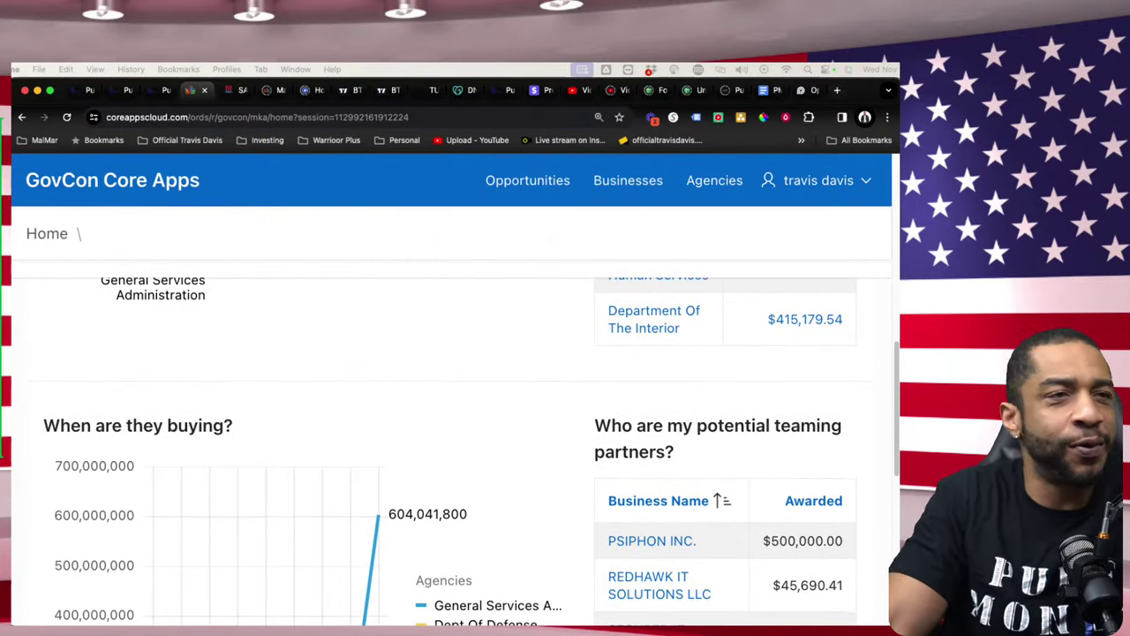
{"action": "scroll", "coordinate": [451, 441], "scroll_direction": "down", "scroll_amount": 10}
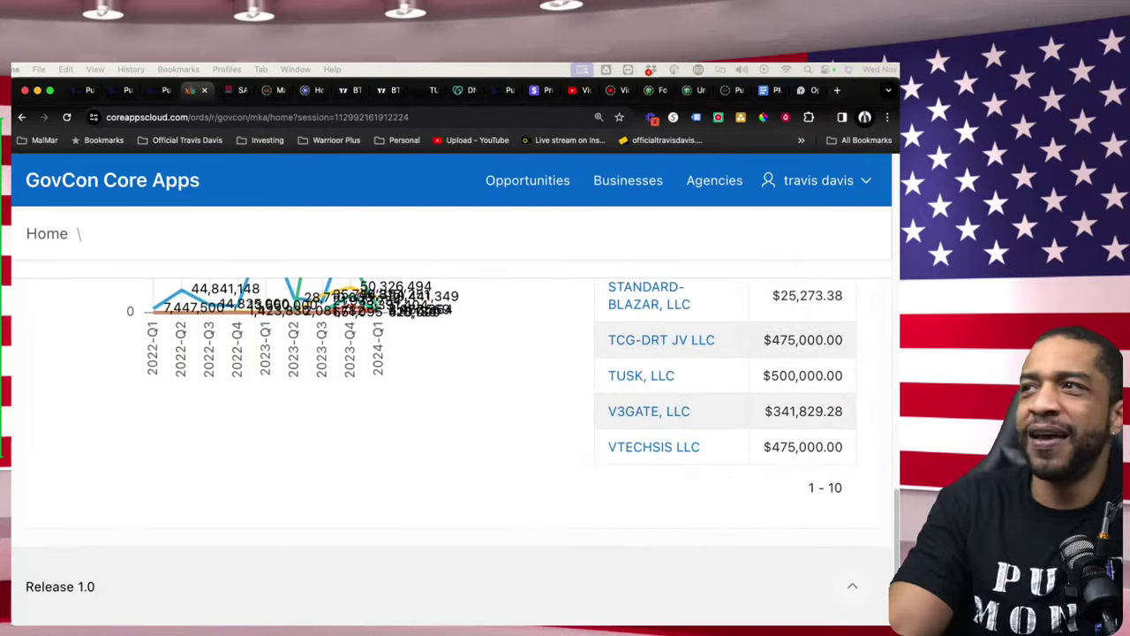
{"action": "scroll", "coordinate": [450, 442], "scroll_direction": "up", "scroll_amount": 5}
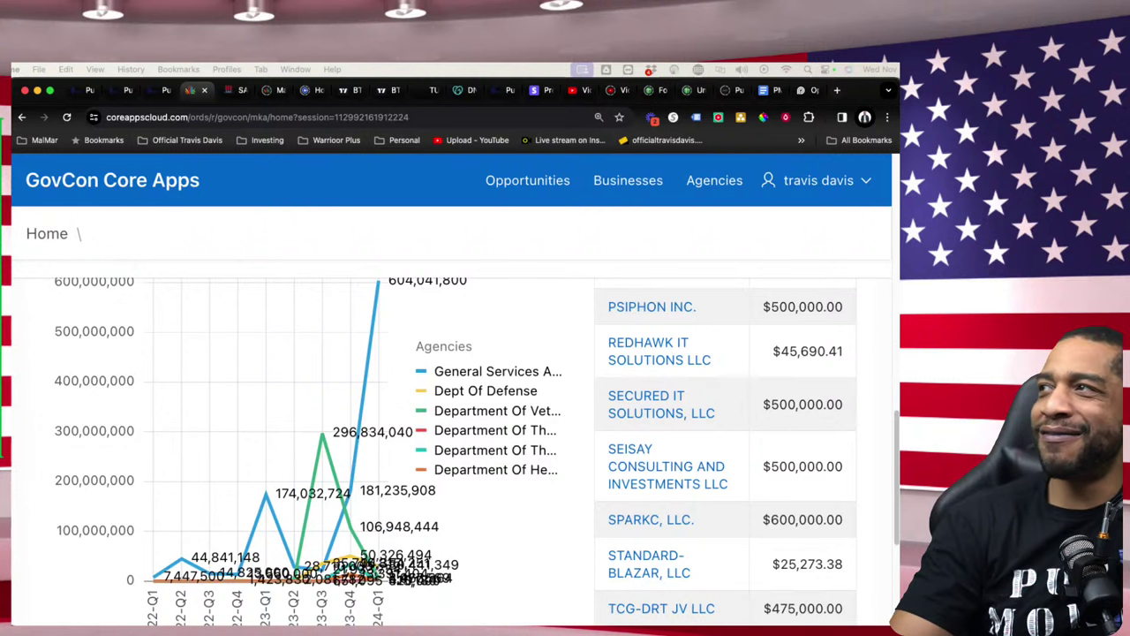
{"action": "scroll", "coordinate": [450, 451], "scroll_direction": "up", "scroll_amount": 1}
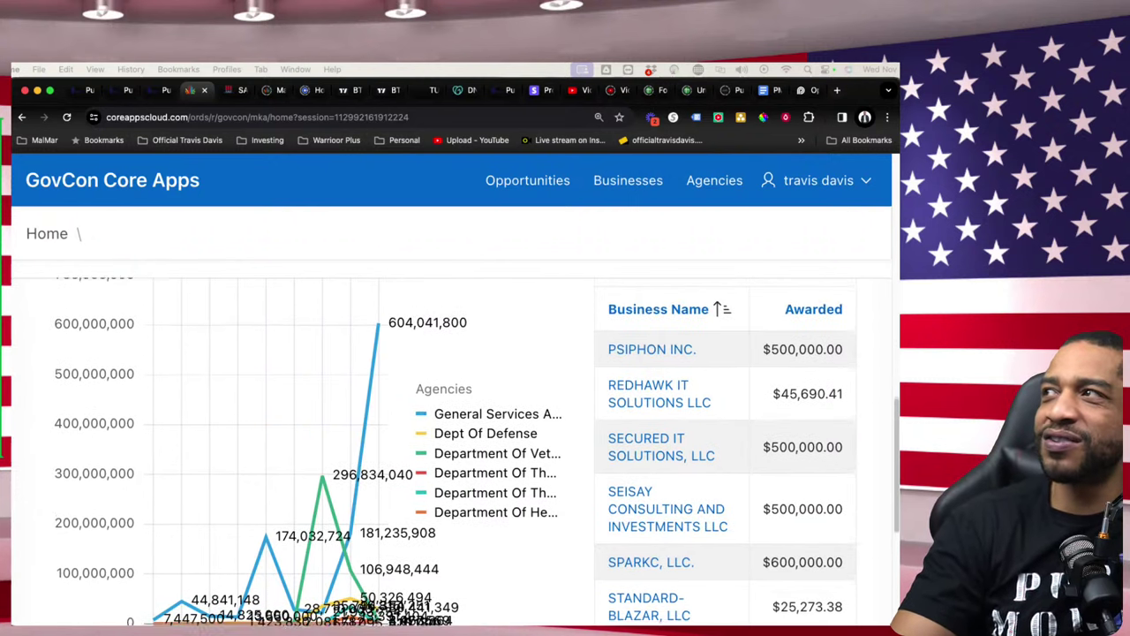
{"action": "scroll", "coordinate": [450, 450], "scroll_direction": "down", "scroll_amount": 5}
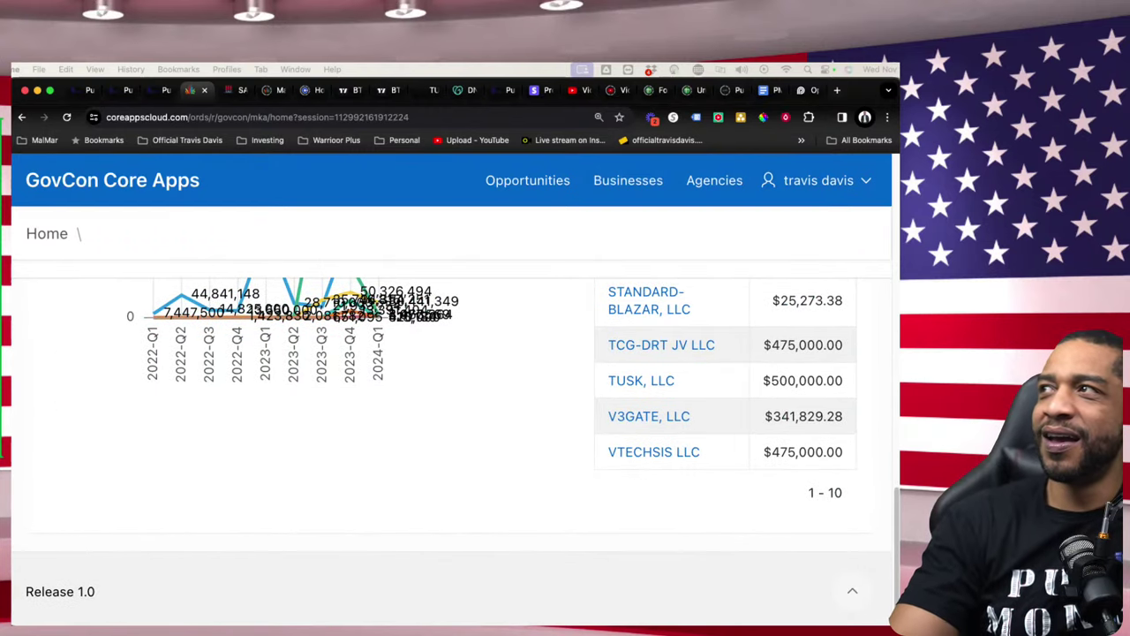
{"action": "scroll", "coordinate": [451, 450], "scroll_direction": "up", "scroll_amount": 1}
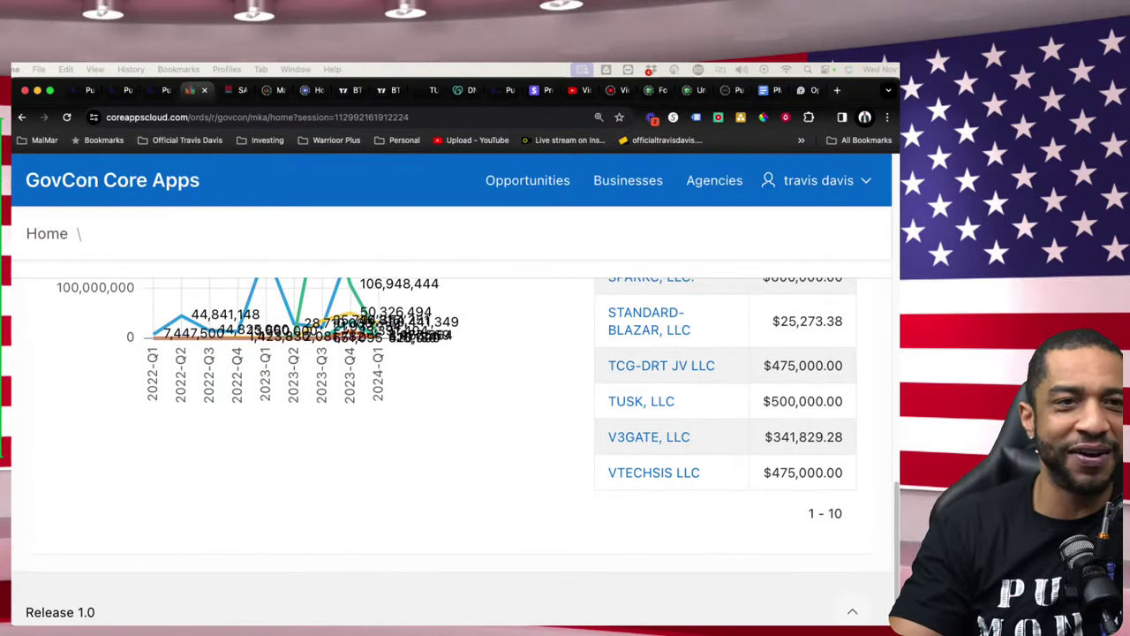
{"action": "scroll", "coordinate": [450, 450], "scroll_direction": "up", "scroll_amount": 10}
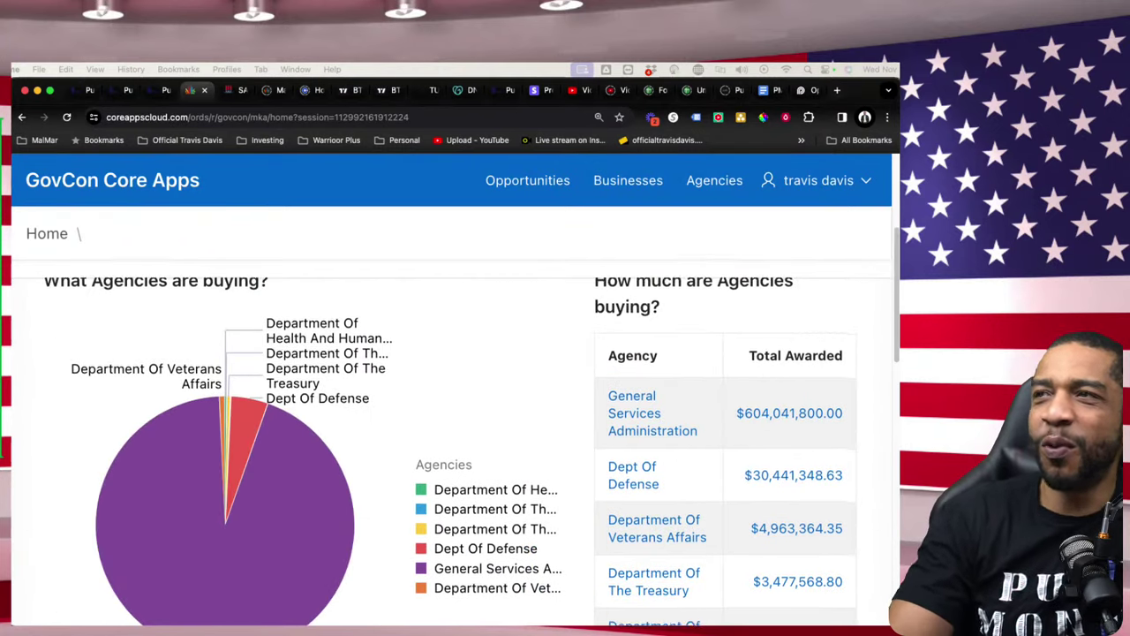
{"action": "scroll", "coordinate": [450, 450], "scroll_direction": "down", "scroll_amount": 5}
{"action": "scroll", "coordinate": [451, 450], "scroll_direction": "down", "scroll_amount": 1}
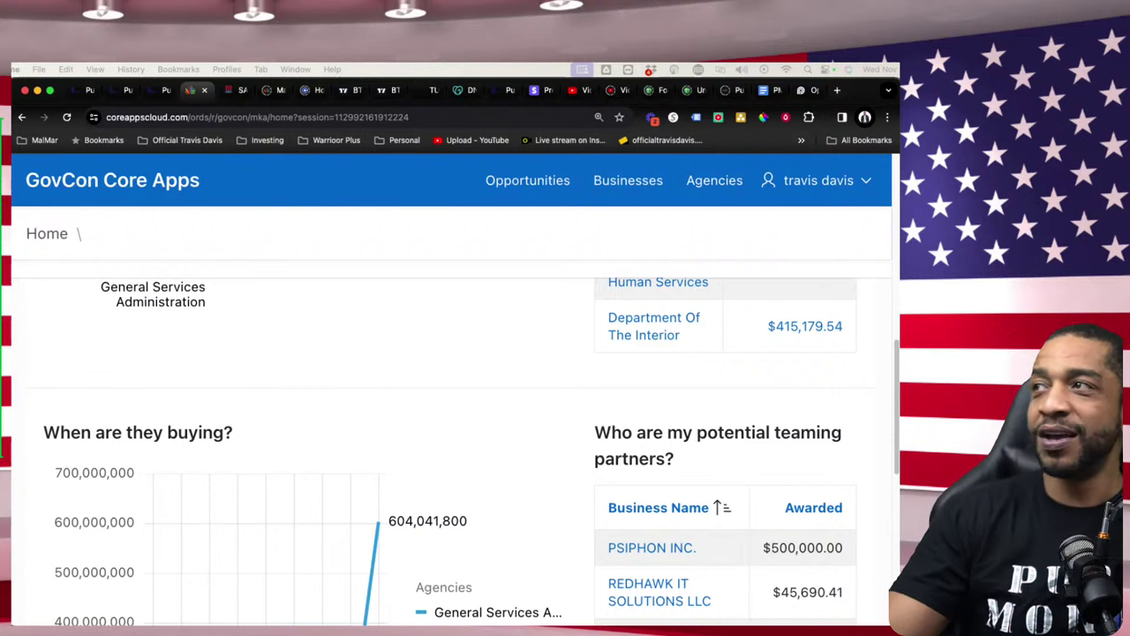
{"action": "scroll", "coordinate": [456, 452], "scroll_direction": "down", "scroll_amount": 2}
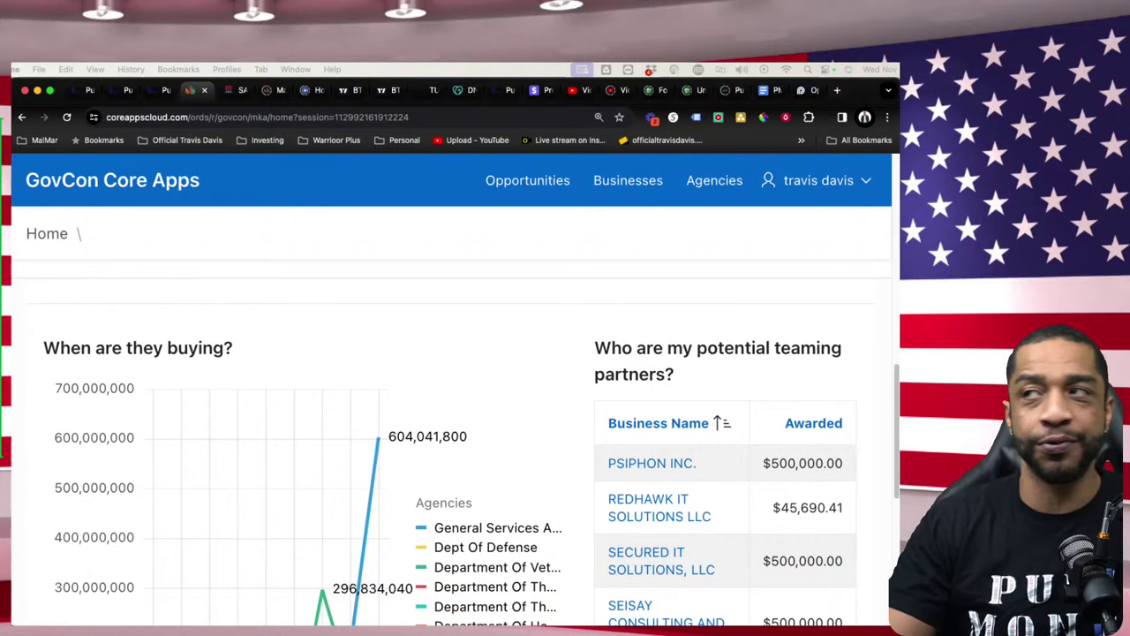
{"action": "scroll", "coordinate": [455, 452], "scroll_direction": "down", "scroll_amount": 5}
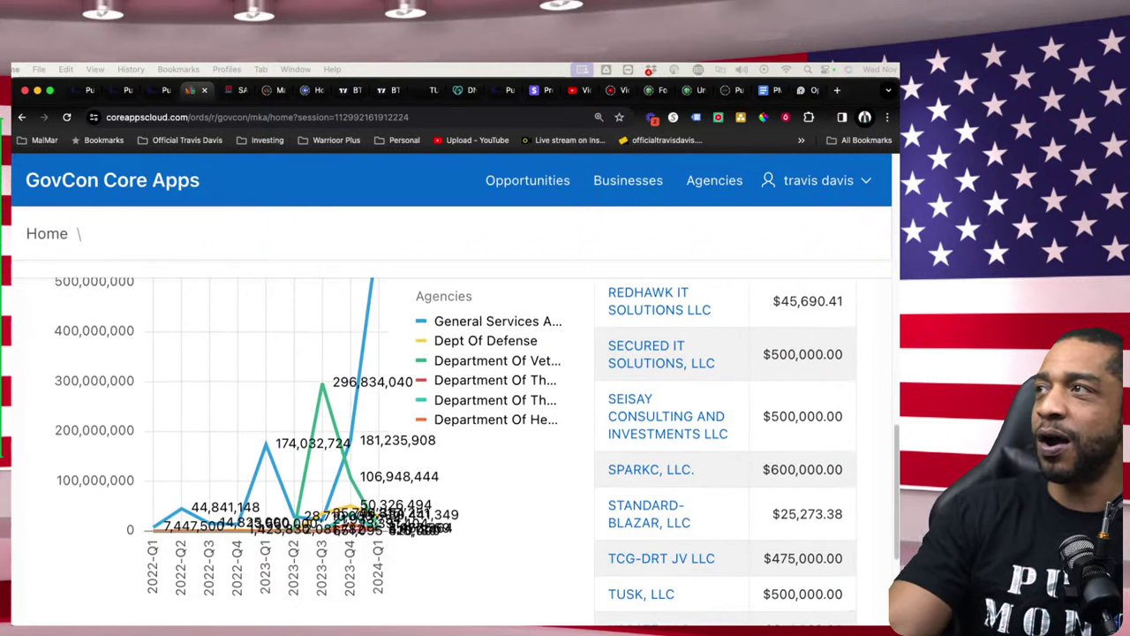
{"action": "left_click", "coordinate": [651, 470]}
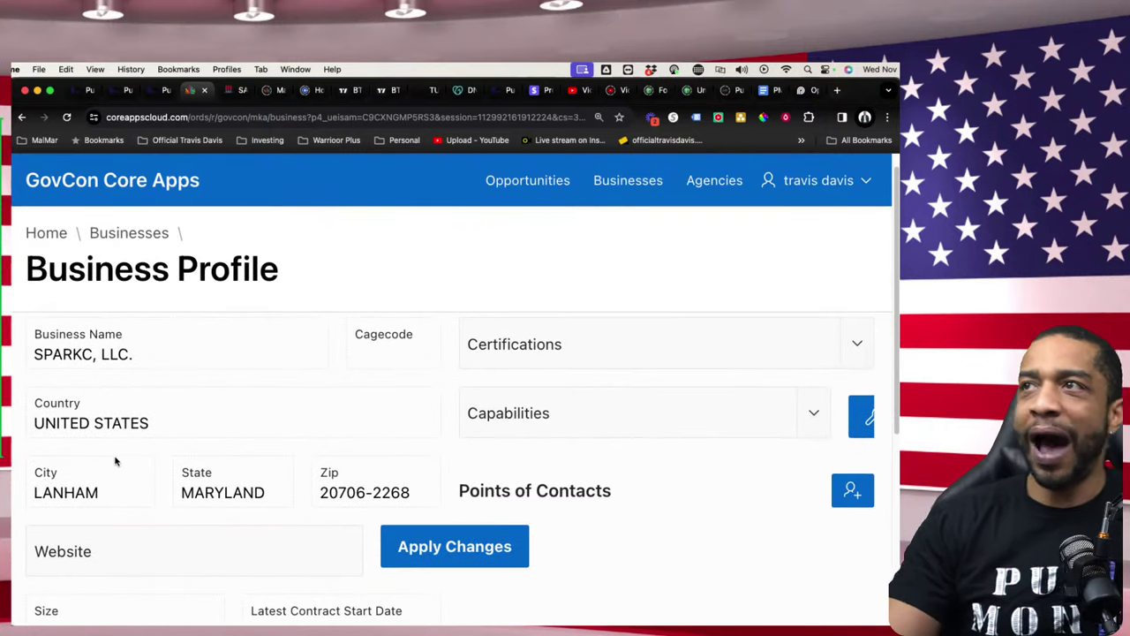
- Review SPARKC, LLC.'s Maryland location and its $600,000 Contracts Awarded entry
{"action": "left_click_drag", "start_coordinate": [196, 493], "coordinate": [292, 491]}
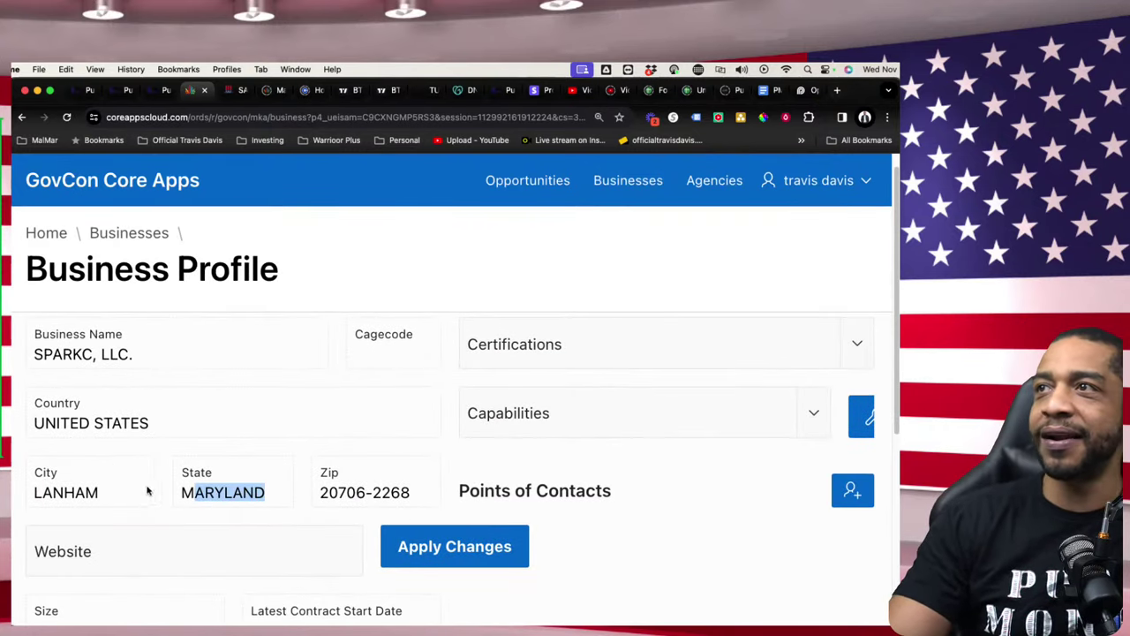
{"action": "left_click_drag", "start_coordinate": [148, 492], "coordinate": [13, 481]}
{"action": "scroll", "coordinate": [221, 501], "scroll_direction": "down", "scroll_amount": 5}
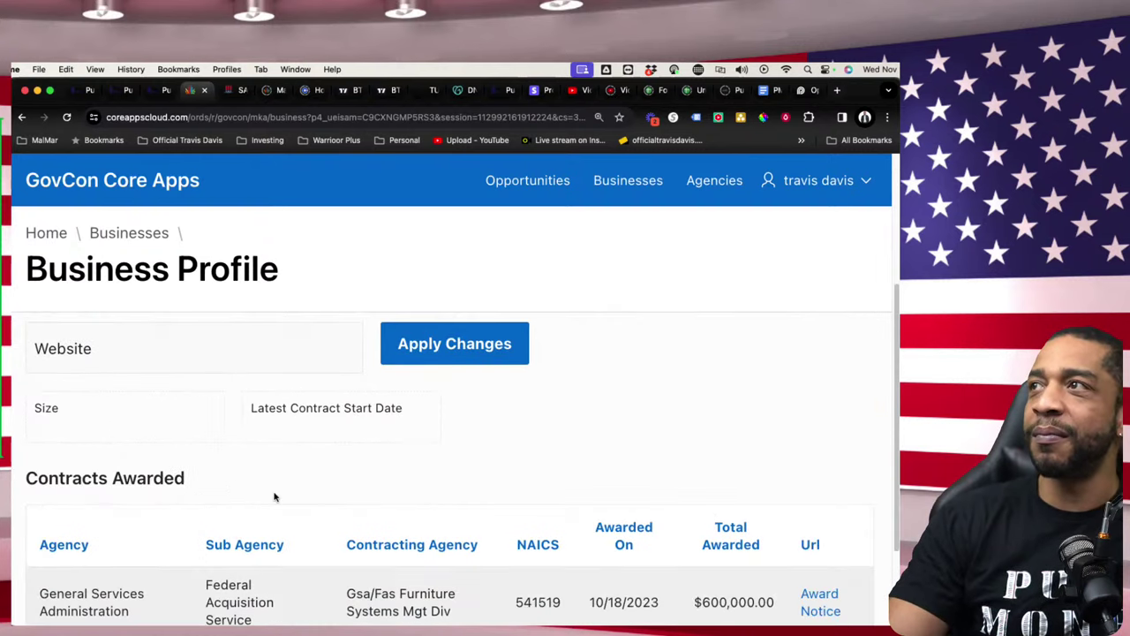
{"action": "scroll", "coordinate": [277, 499], "scroll_direction": "down", "scroll_amount": 2}
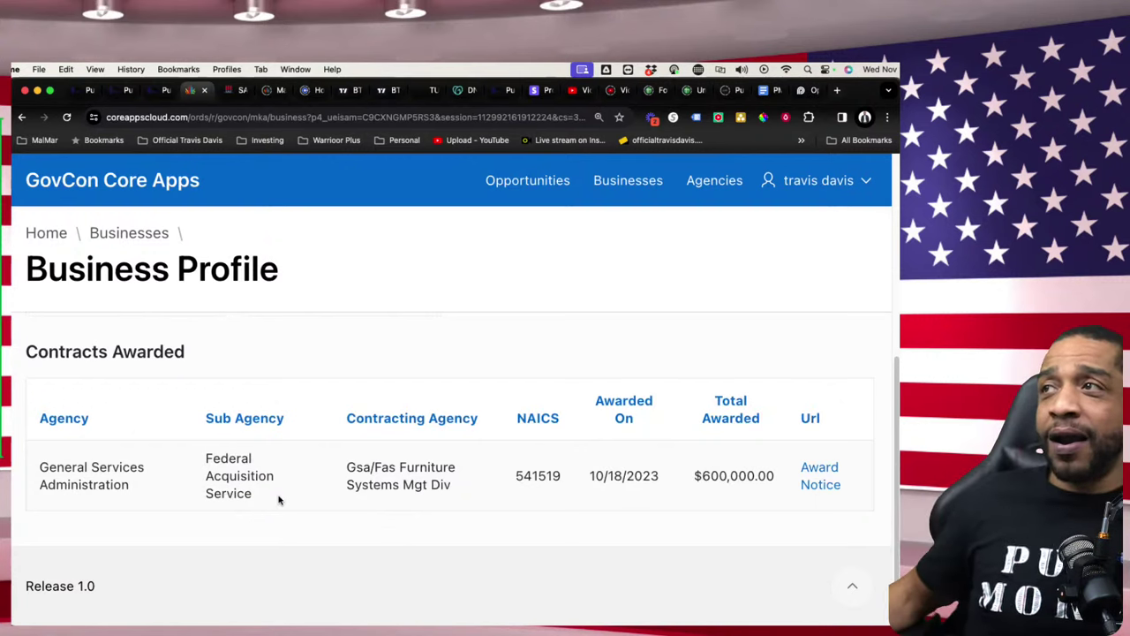
{"action": "scroll", "coordinate": [350, 502], "scroll_direction": "up", "scroll_amount": 10}
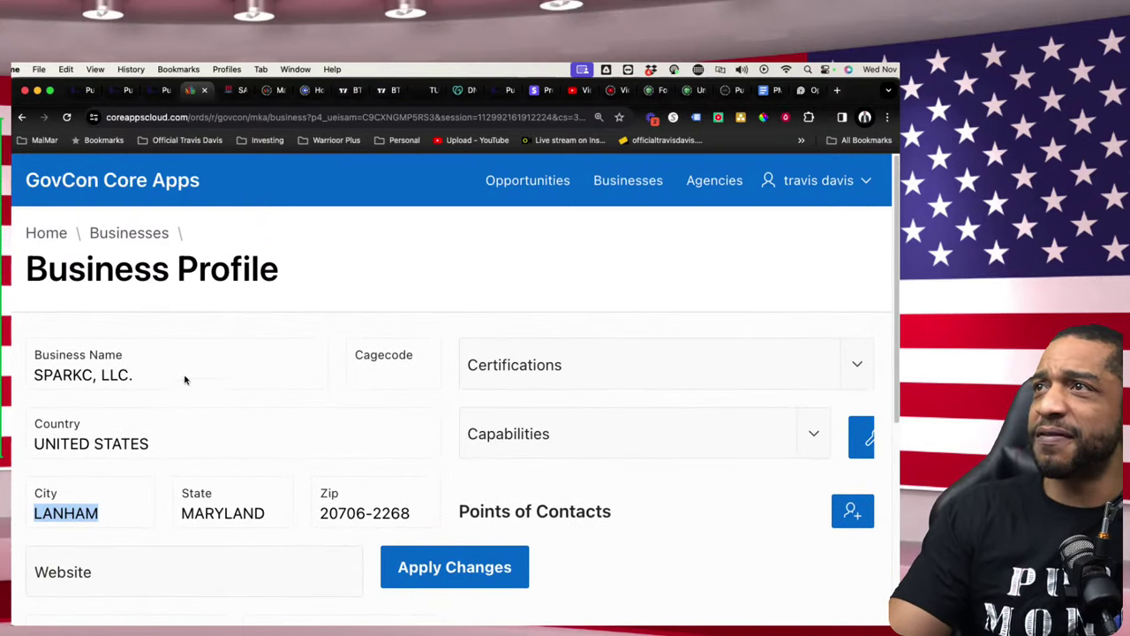
- Copy the business name SPARKC, LLC. and bring up paste options in the SAM.gov tab's address bar
{"action": "left_click_drag", "start_coordinate": [184, 380], "coordinate": [42, 380]}
{"action": "right_click", "coordinate": [66, 374]}
{"action": "left_click", "coordinate": [88, 391]}
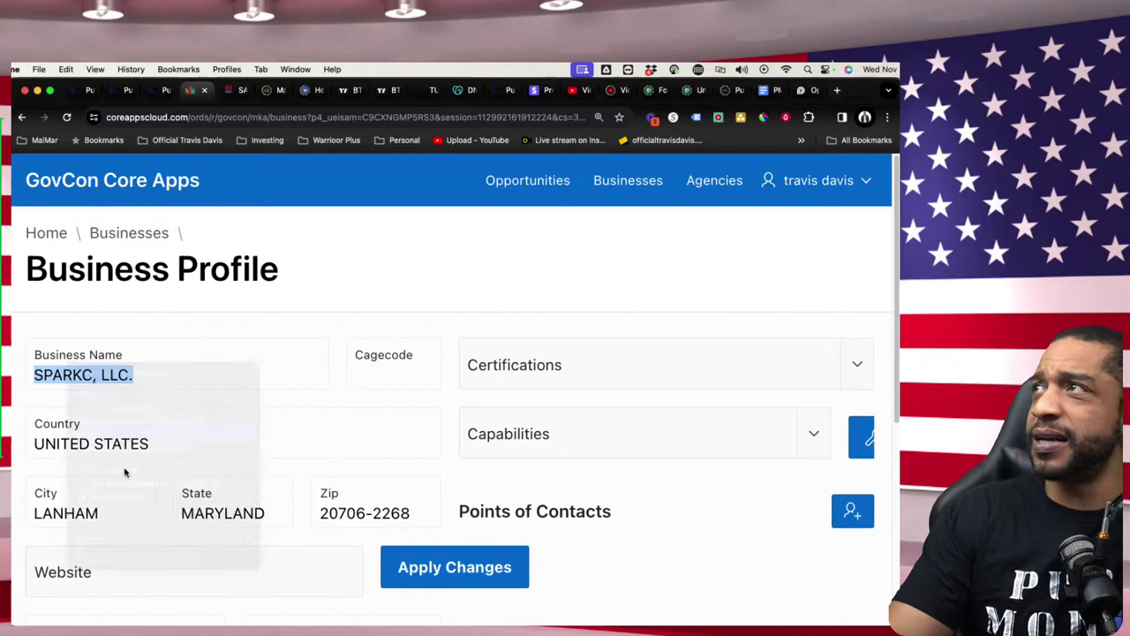
{"action": "left_click", "coordinate": [234, 92]}
{"action": "left_click", "coordinate": [243, 117]}
{"action": "right_click", "coordinate": [247, 117]}
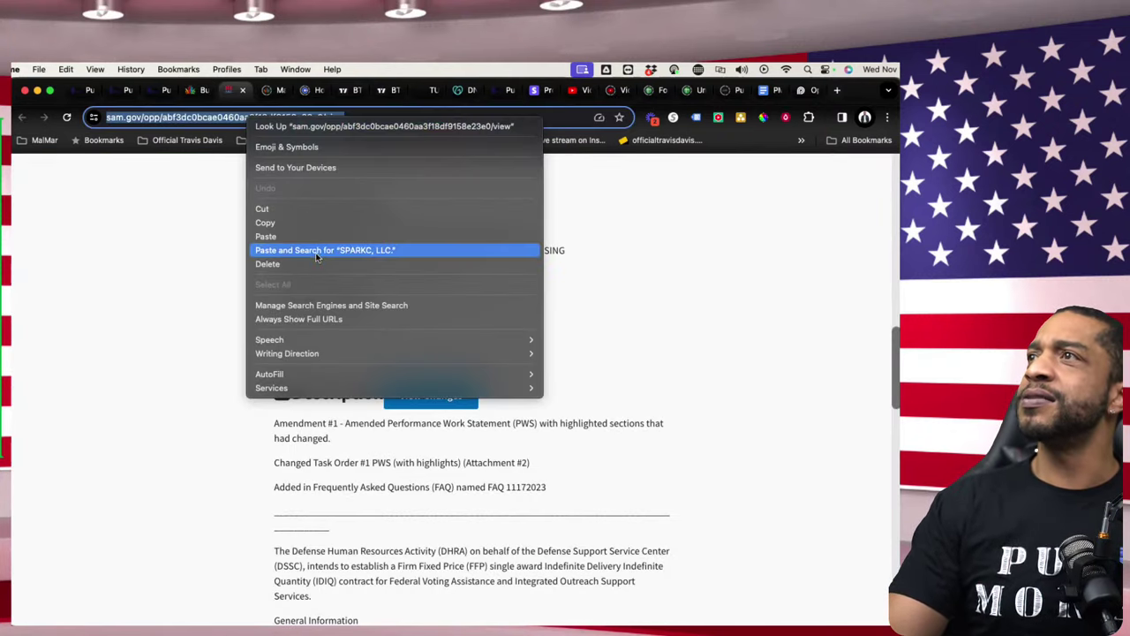
- Search Google for SPARKC, LLC. and scan the results for the Spark Consulting LLC panel
{"action": "left_click", "coordinate": [316, 251]}
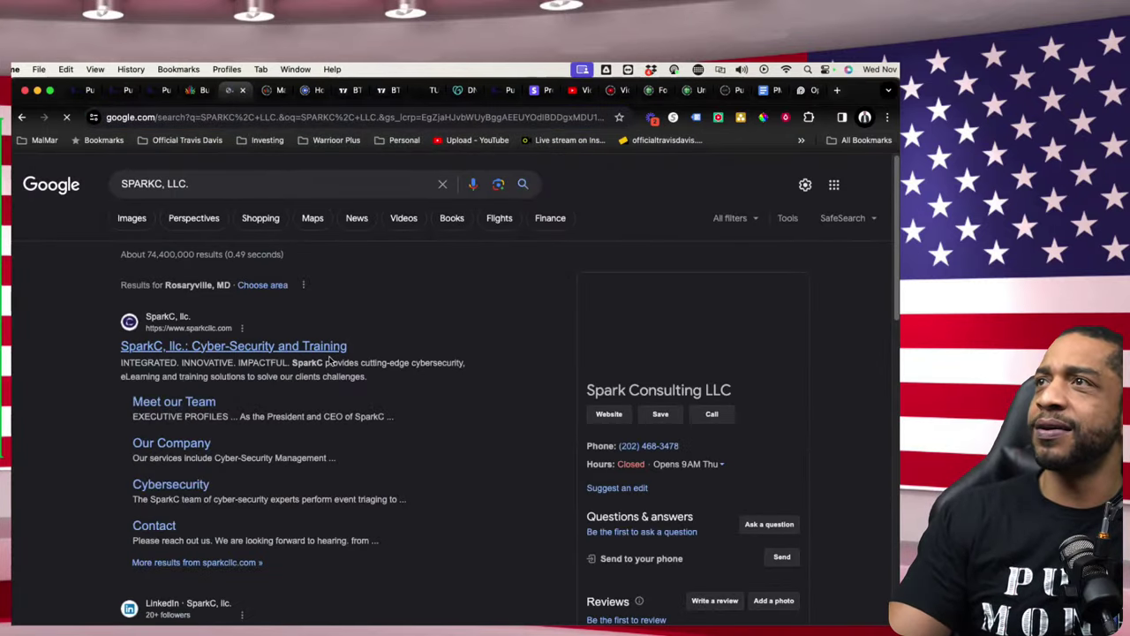
{"action": "scroll", "coordinate": [430, 427], "scroll_direction": "down", "scroll_amount": 2}
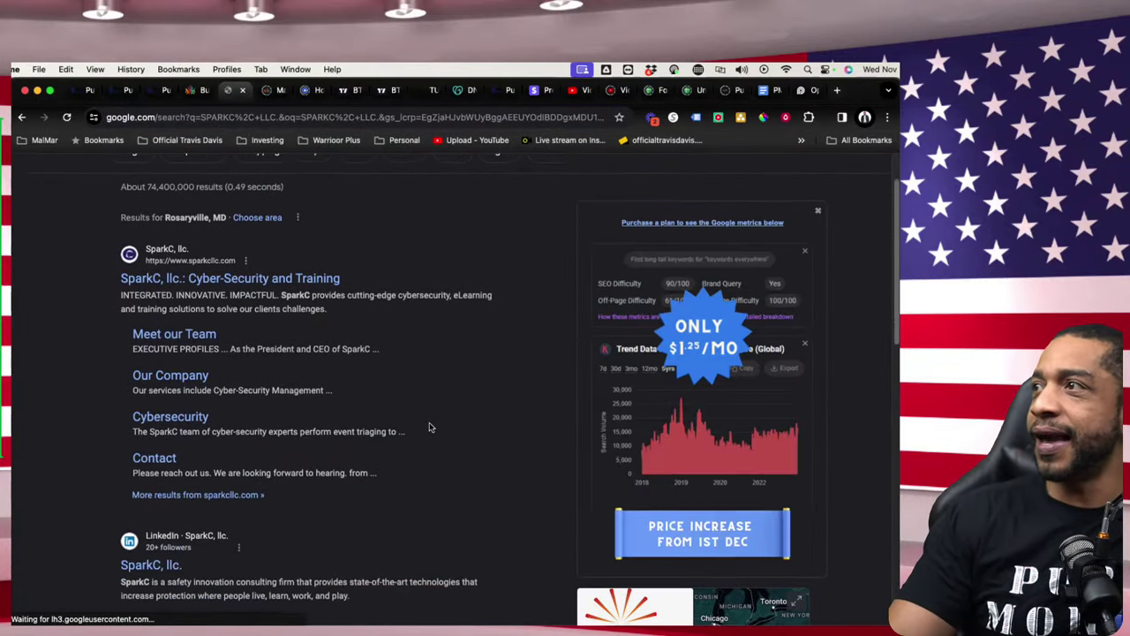
{"action": "scroll", "coordinate": [430, 427], "scroll_direction": "down", "scroll_amount": 5}
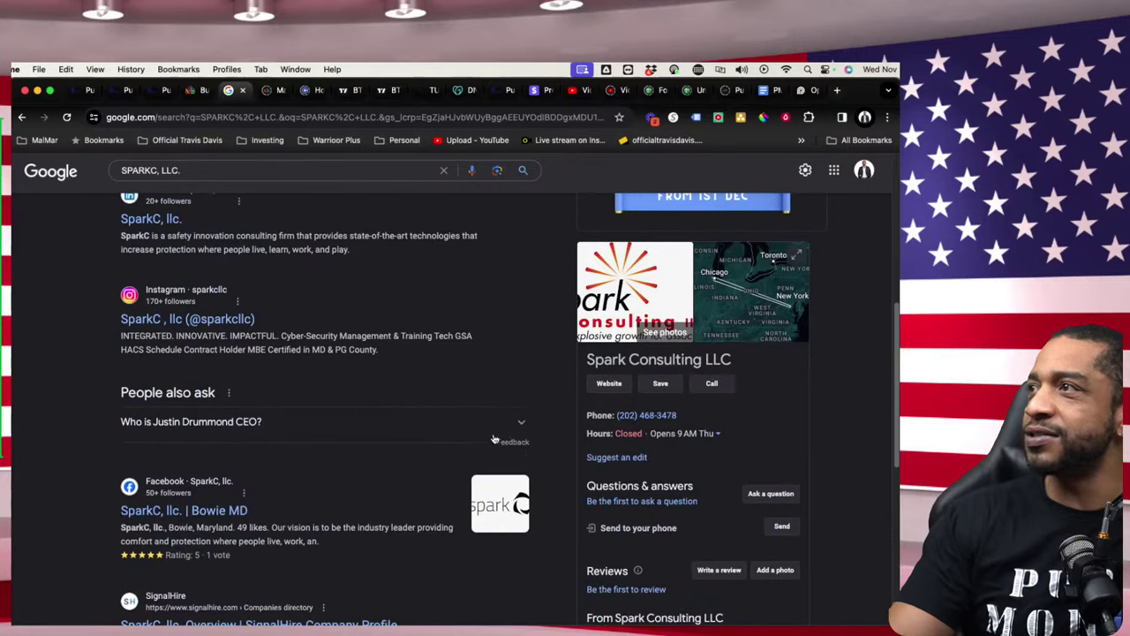
{"action": "scroll", "coordinate": [495, 439], "scroll_direction": "down", "scroll_amount": 5}
{"action": "scroll", "coordinate": [568, 461], "scroll_direction": "up", "scroll_amount": 5}
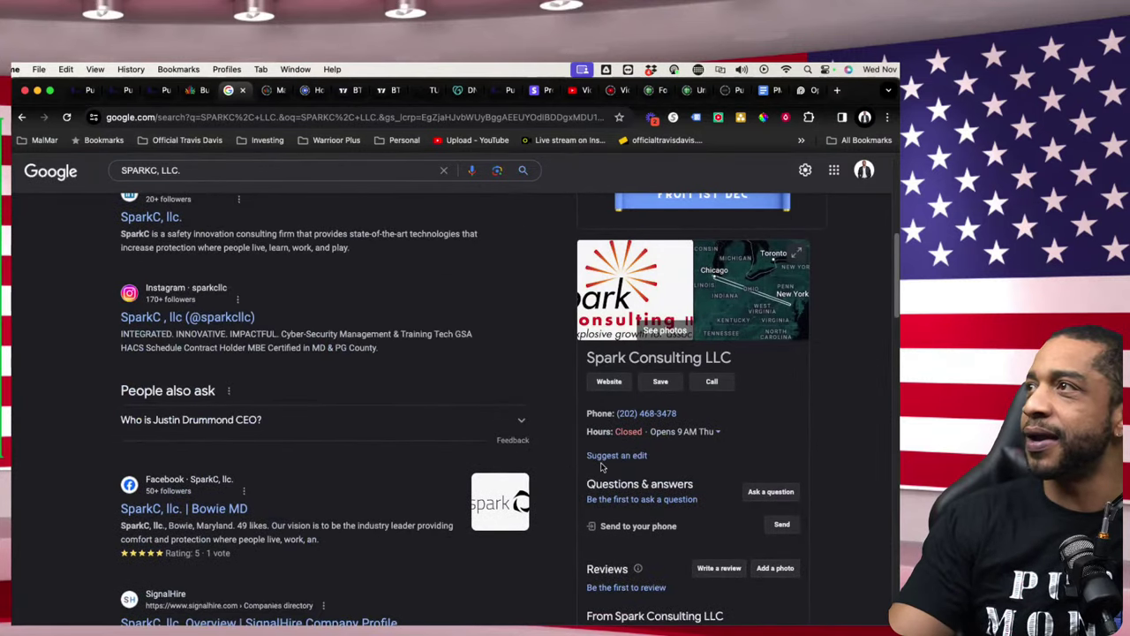
{"action": "scroll", "coordinate": [604, 450], "scroll_direction": "up", "scroll_amount": 1}
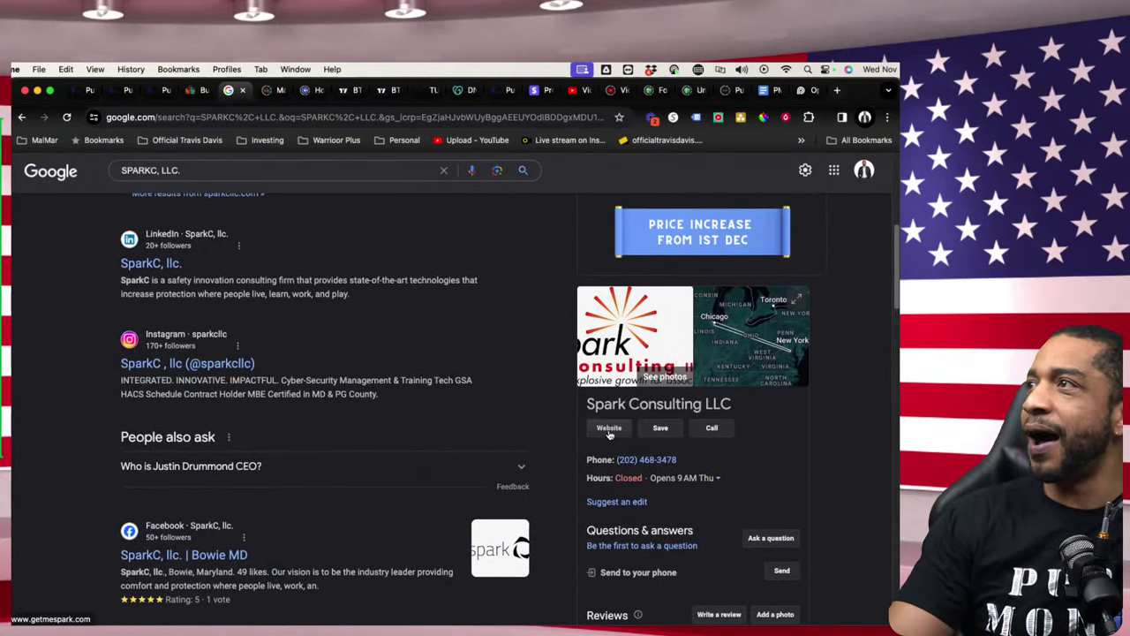
- Open getmespark.com from the knowledge panel and highlight its BLOG through WHITEPAPERS sections
{"action": "left_click", "coordinate": [609, 430]}
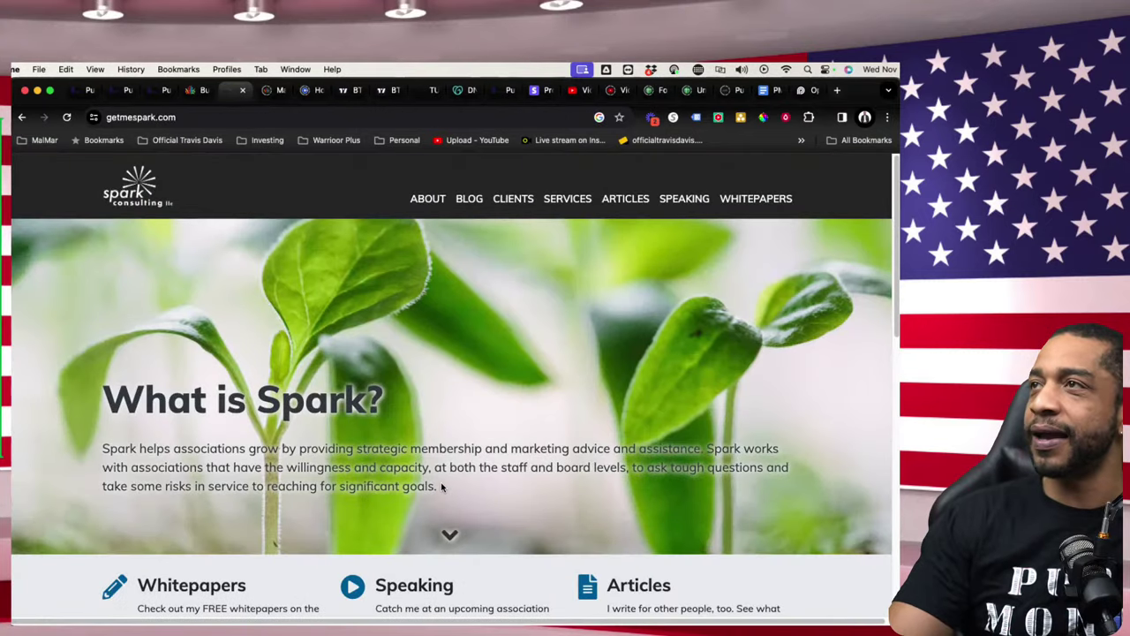
{"action": "scroll", "coordinate": [442, 485], "scroll_direction": "down", "scroll_amount": 1}
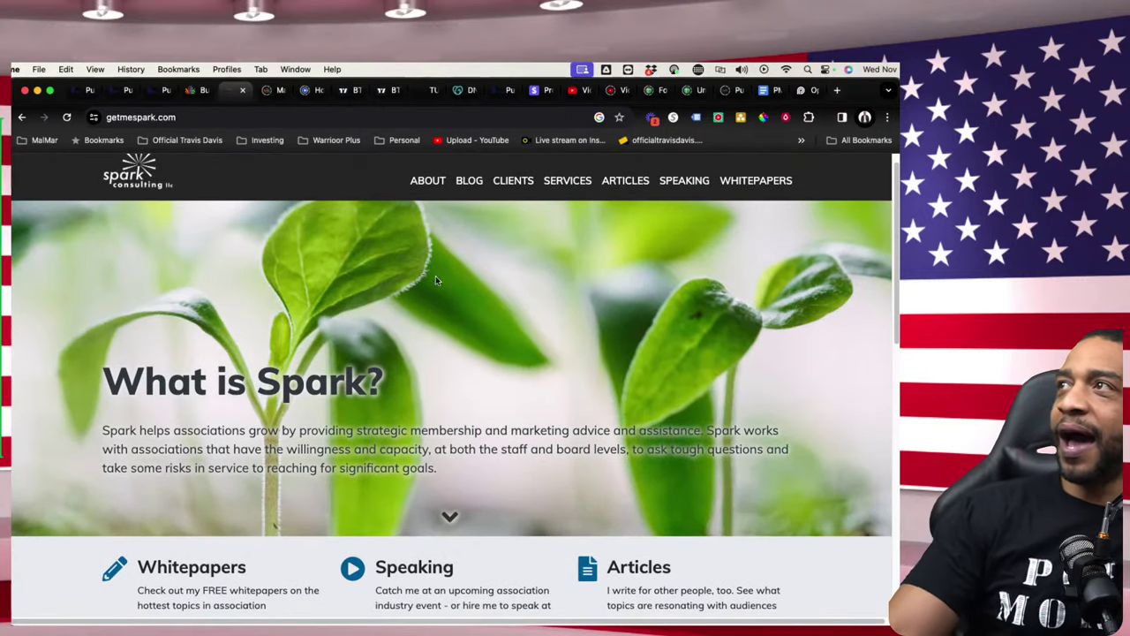
{"action": "scroll", "coordinate": [435, 280], "scroll_direction": "up", "scroll_amount": 1}
{"action": "scroll", "coordinate": [410, 313], "scroll_direction": "down", "scroll_amount": 2}
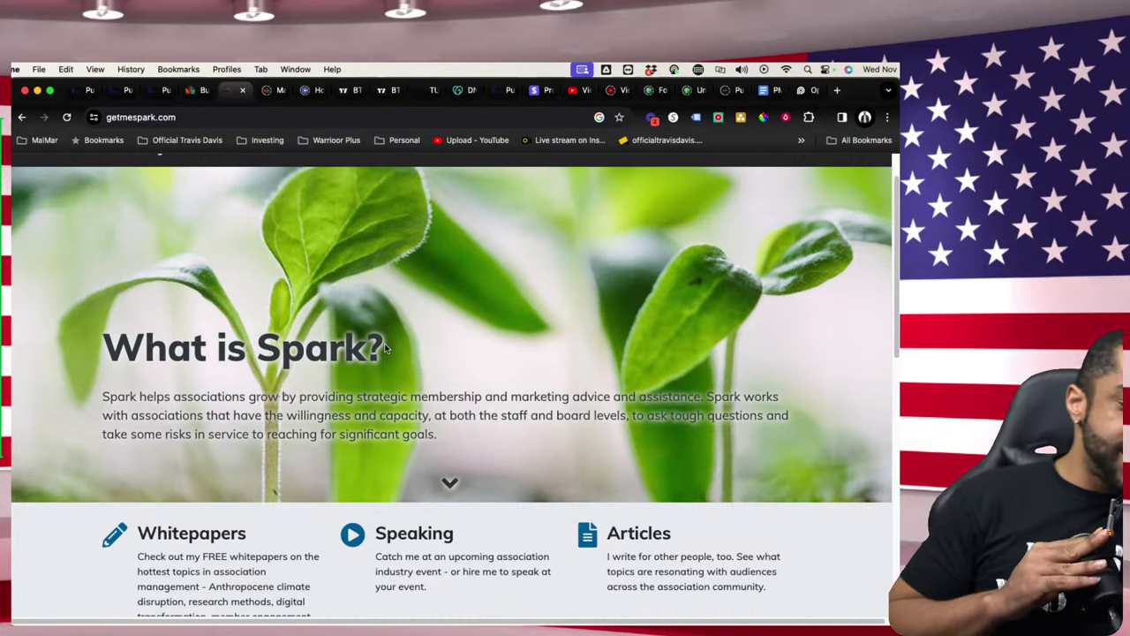
{"action": "scroll", "coordinate": [415, 342], "scroll_direction": "up", "scroll_amount": 1}
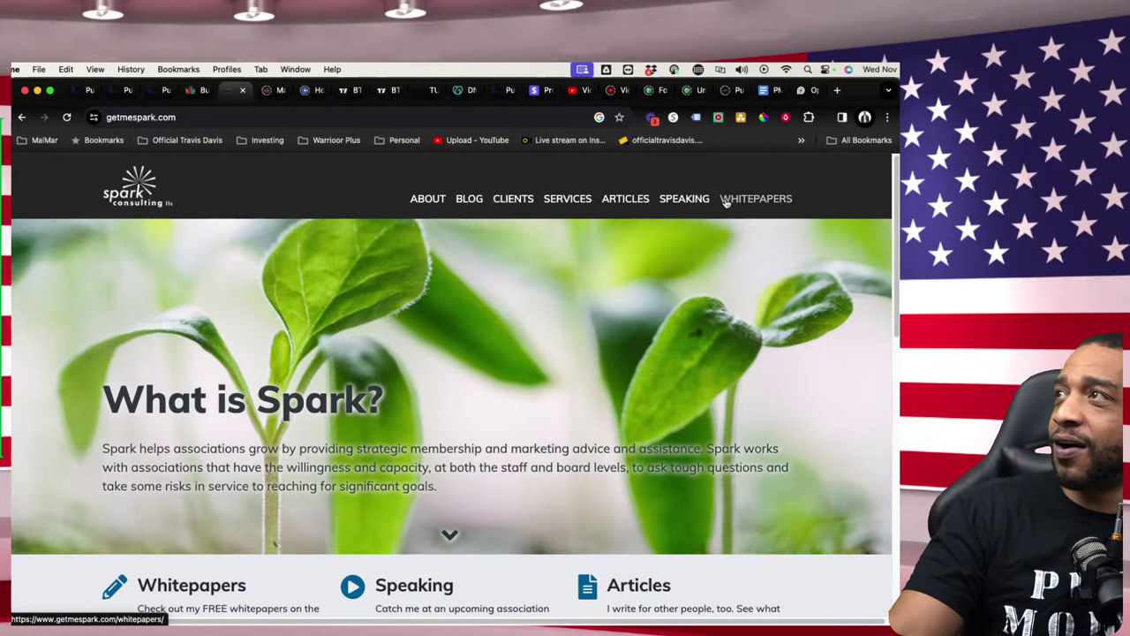
{"action": "left_click_drag", "start_coordinate": [411, 215], "coordinate": [807, 197]}
{"action": "scroll", "coordinate": [461, 242], "scroll_direction": "down", "scroll_amount": 5}
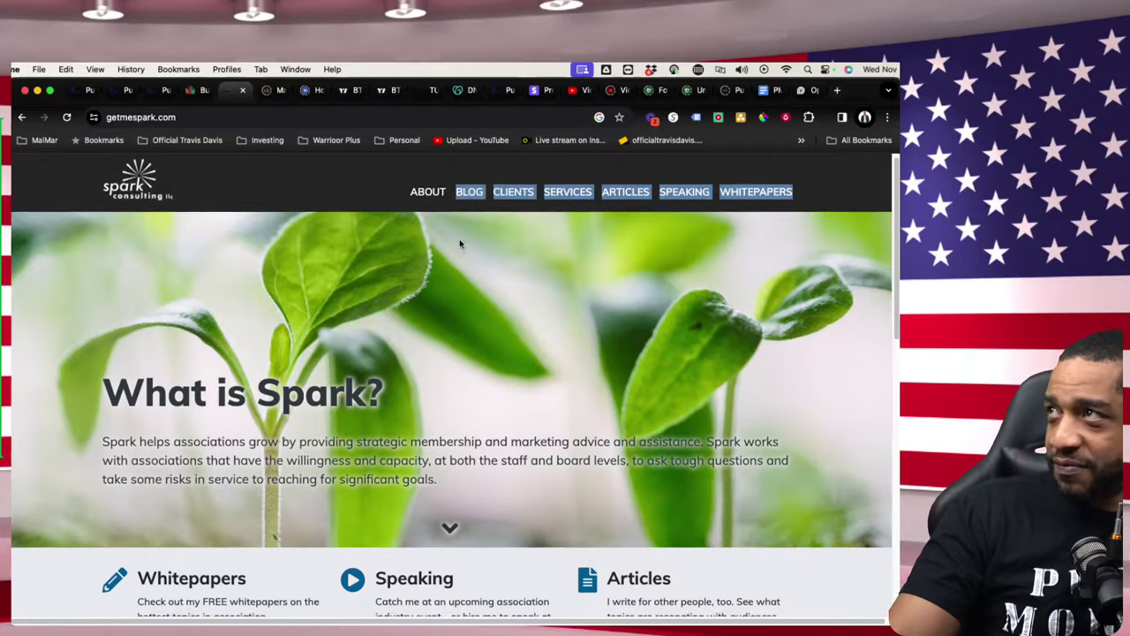
{"action": "scroll", "coordinate": [465, 256], "scroll_direction": "down", "scroll_amount": 1}
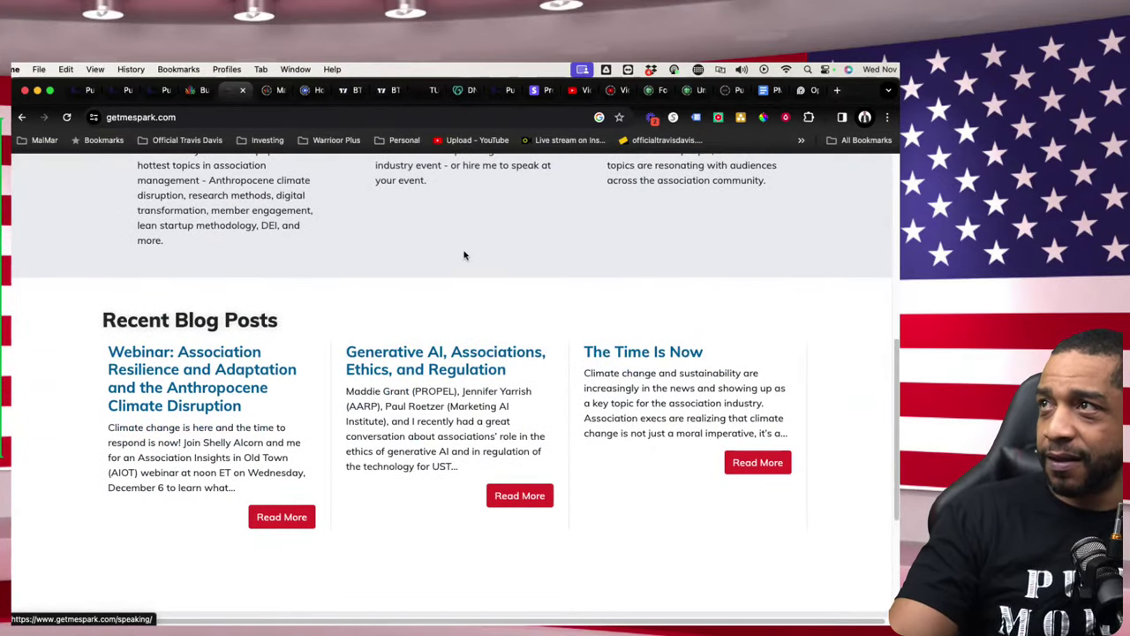
- Highlight the site's three recent blog posts, then clear the selection
{"action": "left_click_drag", "start_coordinate": [94, 358], "coordinate": [865, 427]}
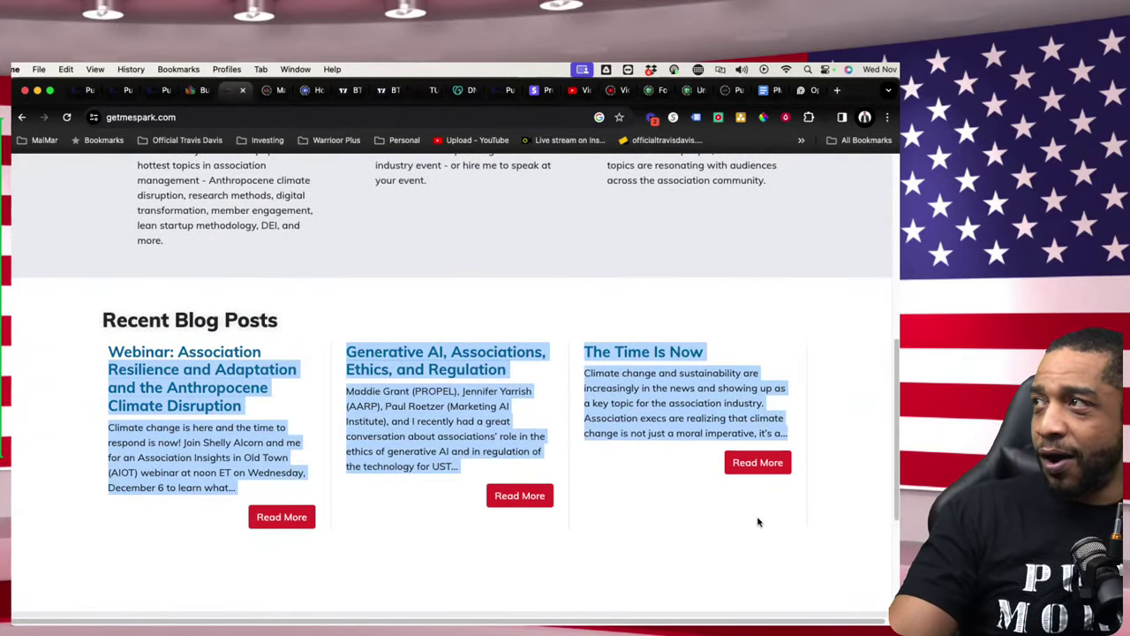
{"action": "scroll", "coordinate": [684, 499], "scroll_direction": "down", "scroll_amount": 2}
{"action": "scroll", "coordinate": [760, 484], "scroll_direction": "down", "scroll_amount": 2}
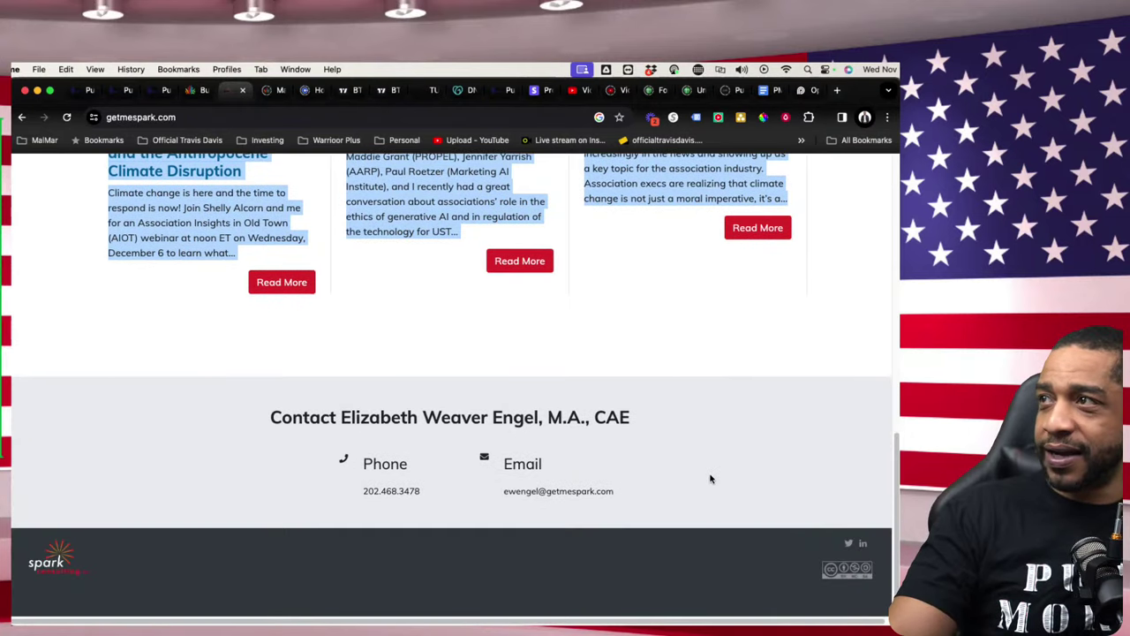
{"action": "left_click", "coordinate": [679, 423]}
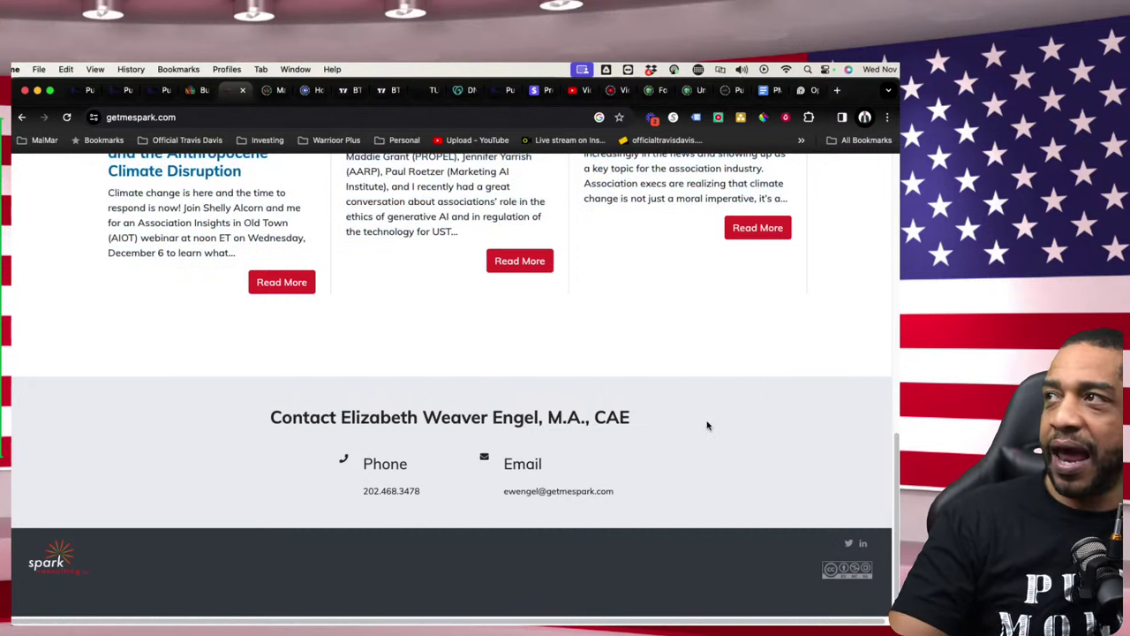
{"action": "scroll", "coordinate": [727, 409], "scroll_direction": "up", "scroll_amount": 3}
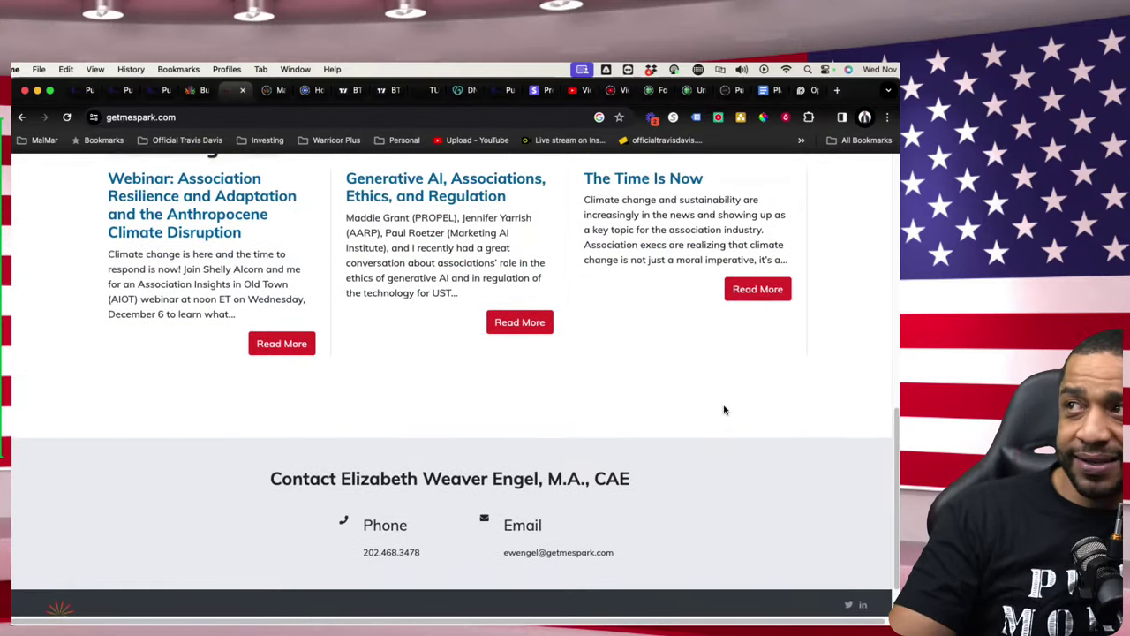
{"action": "scroll", "coordinate": [727, 412], "scroll_direction": "up", "scroll_amount": 1}
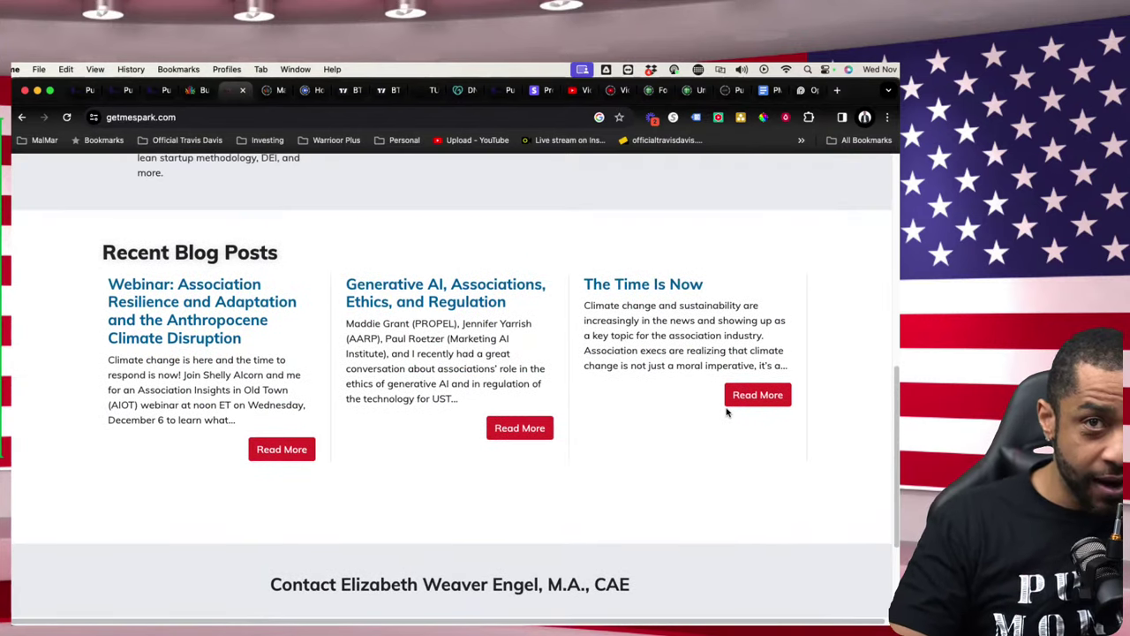
{"action": "scroll", "coordinate": [717, 405], "scroll_direction": "up", "scroll_amount": 5}
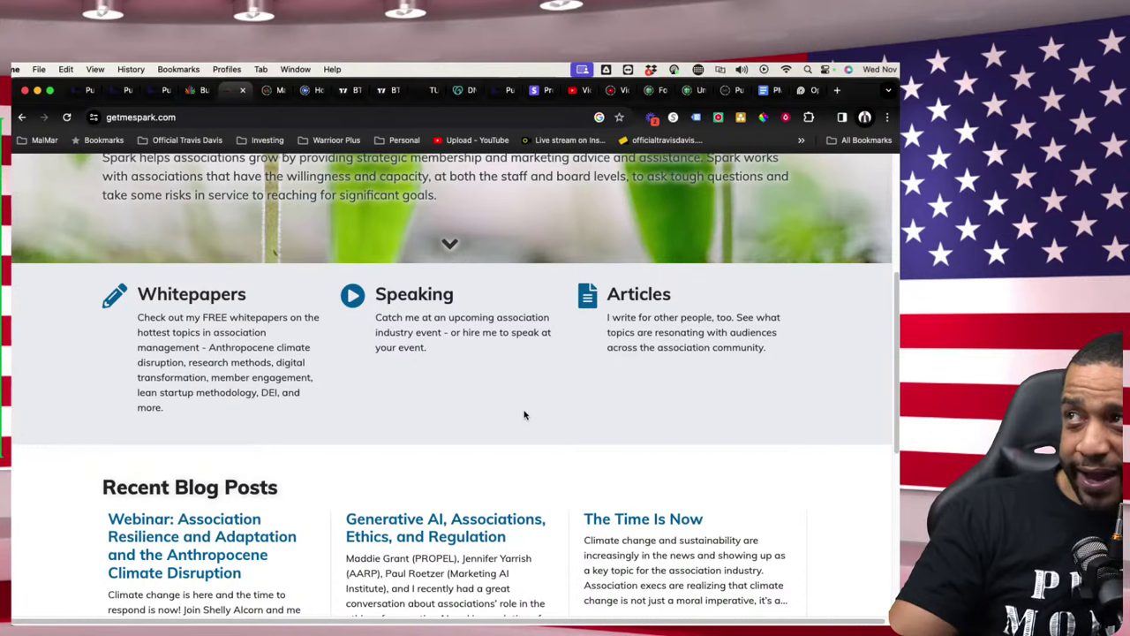
{"action": "scroll", "coordinate": [530, 422], "scroll_direction": "down", "scroll_amount": 1}
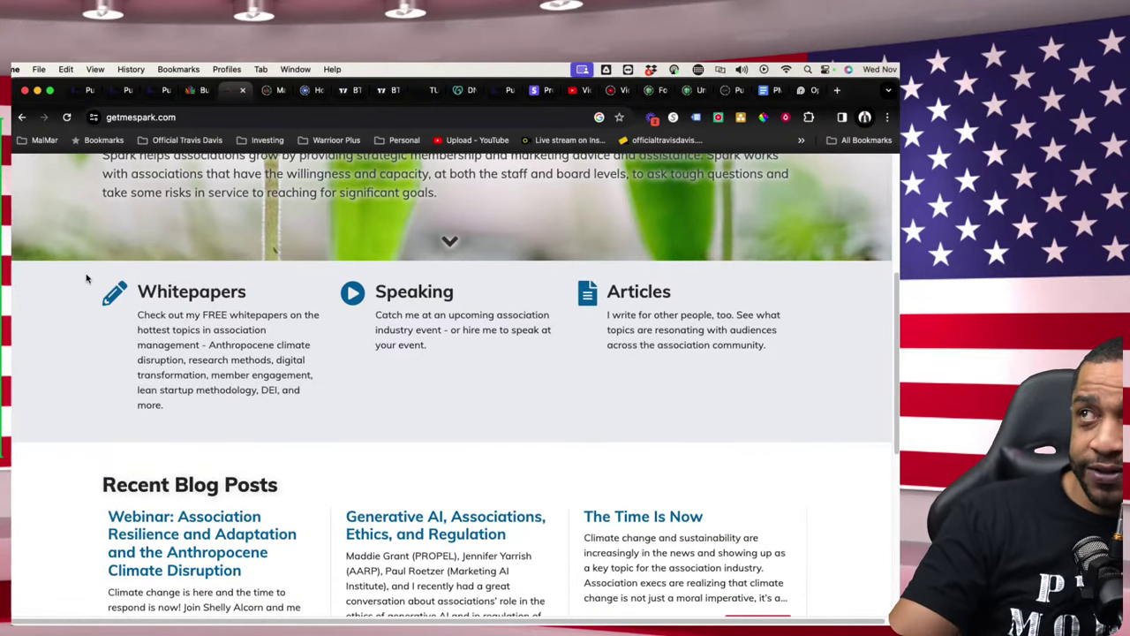
- Highlight the Speaking section, scroll through the remaining page, and return to the top
{"action": "left_click_drag", "start_coordinate": [86, 279], "coordinate": [467, 383]}
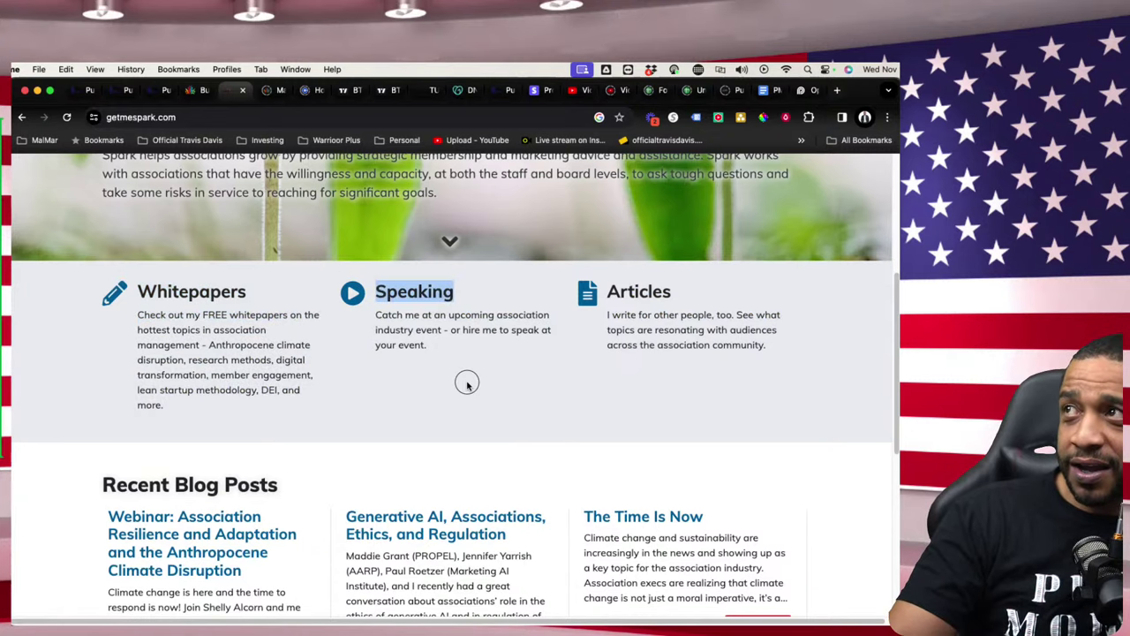
{"action": "left_click_drag", "start_coordinate": [565, 290], "coordinate": [783, 383]}
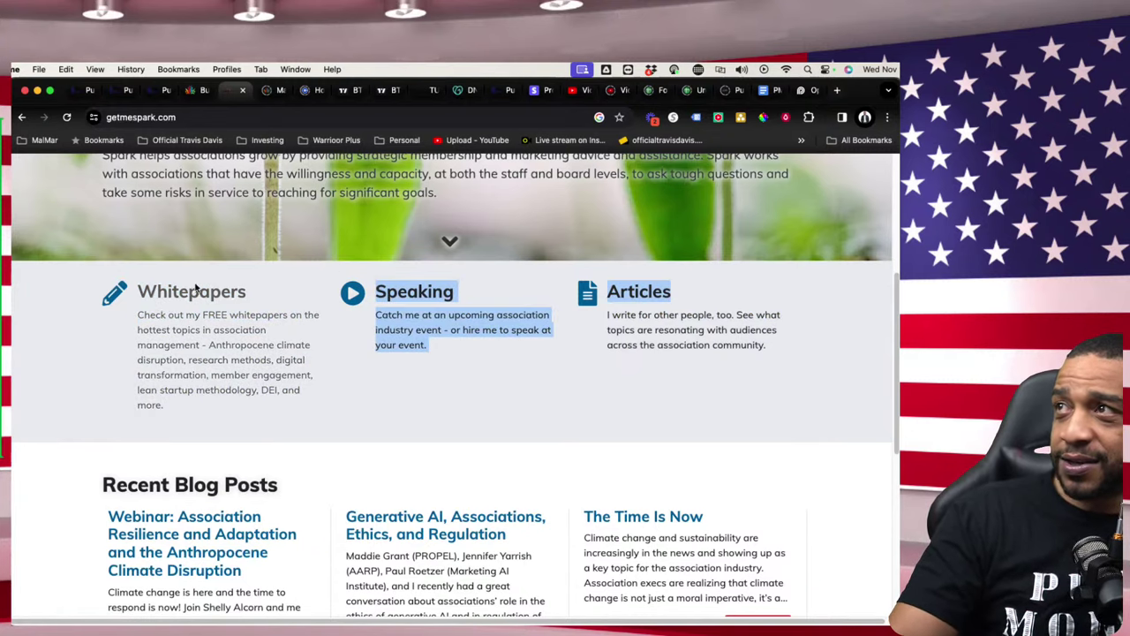
{"action": "scroll", "coordinate": [262, 389], "scroll_direction": "down", "scroll_amount": 3}
{"action": "scroll", "coordinate": [302, 456], "scroll_direction": "down", "scroll_amount": 1}
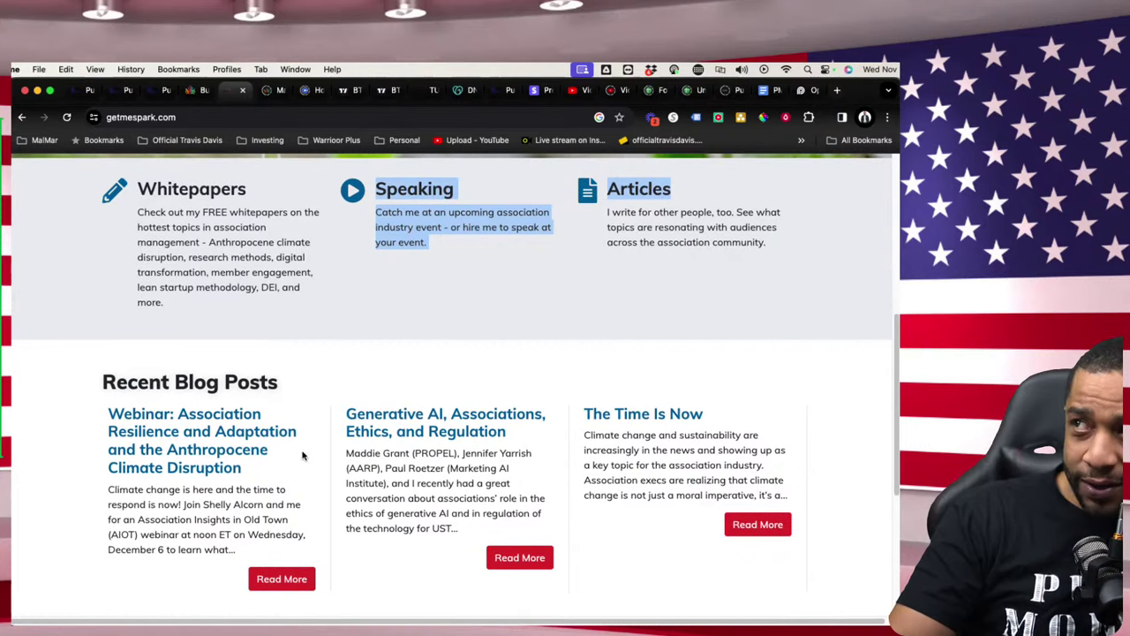
{"action": "scroll", "coordinate": [333, 372], "scroll_direction": "down", "scroll_amount": 1}
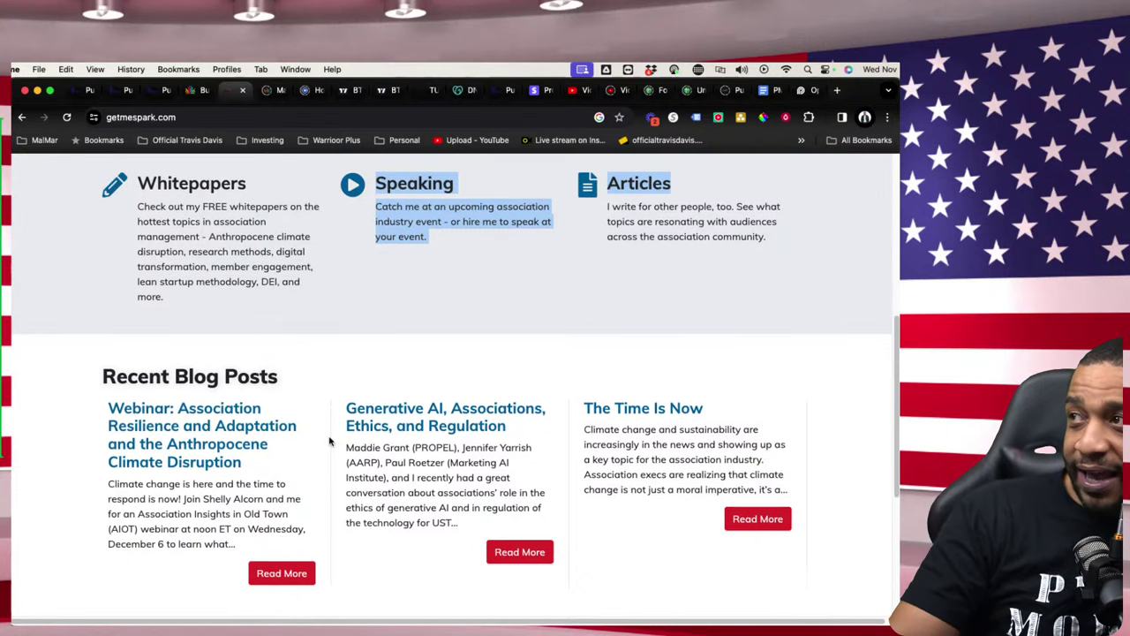
{"action": "scroll", "coordinate": [415, 454], "scroll_direction": "down", "scroll_amount": 5}
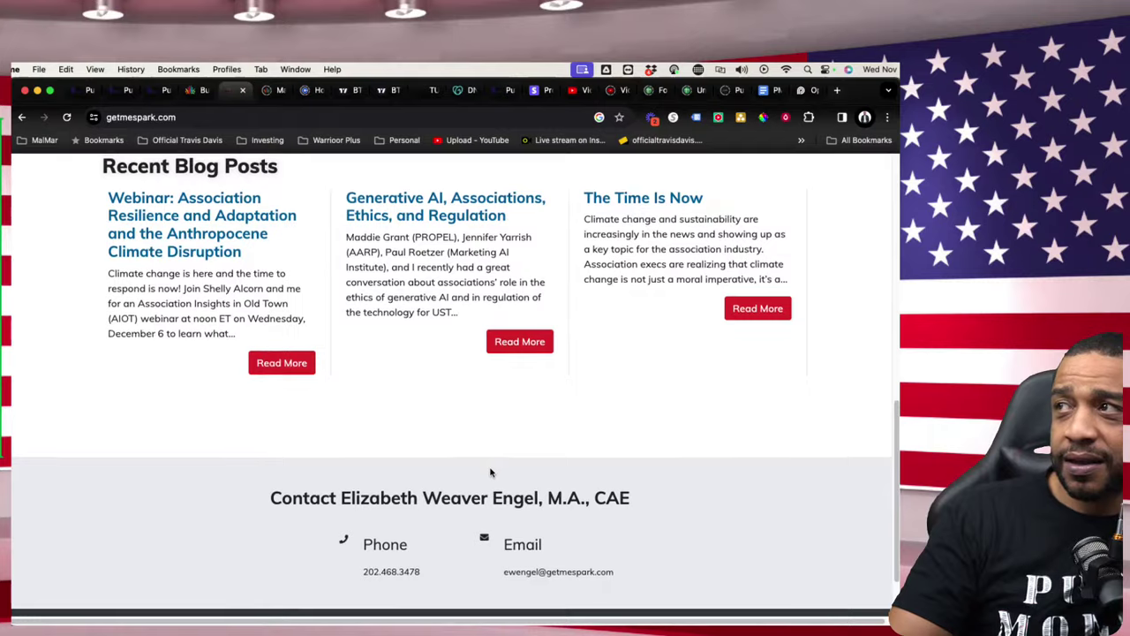
{"action": "key", "text": "super+Up"}
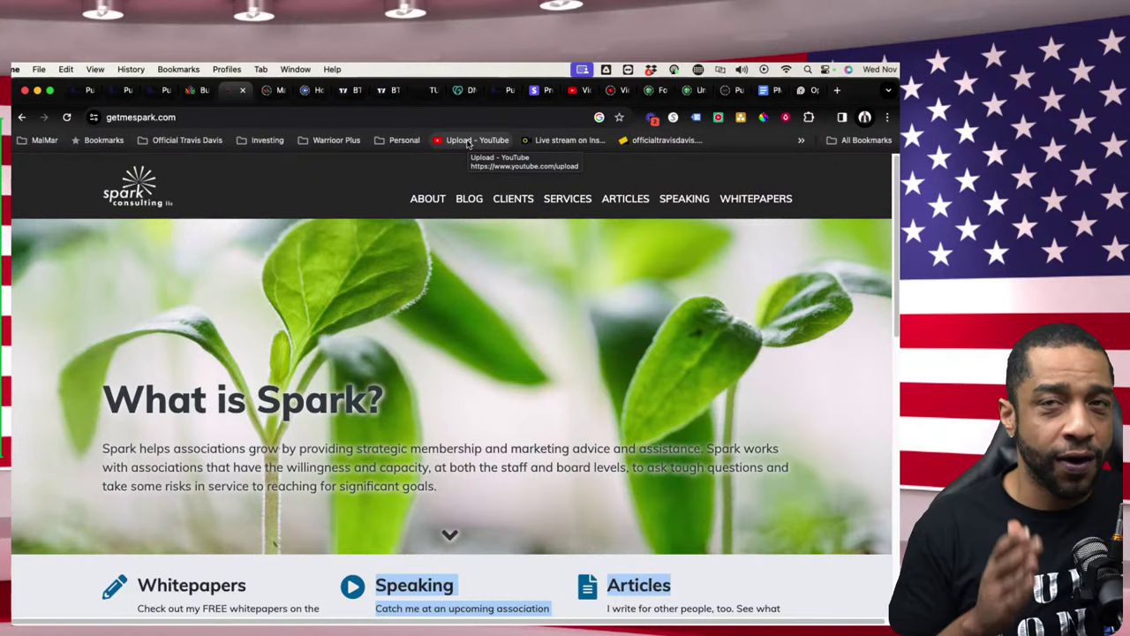
- Open the VTECHSIS LLC business profile in GovCon Core Apps and copy its business name
{"action": "left_click", "coordinate": [196, 92]}
{"action": "scroll", "coordinate": [102, 253], "scroll_direction": "down", "scroll_amount": 1}
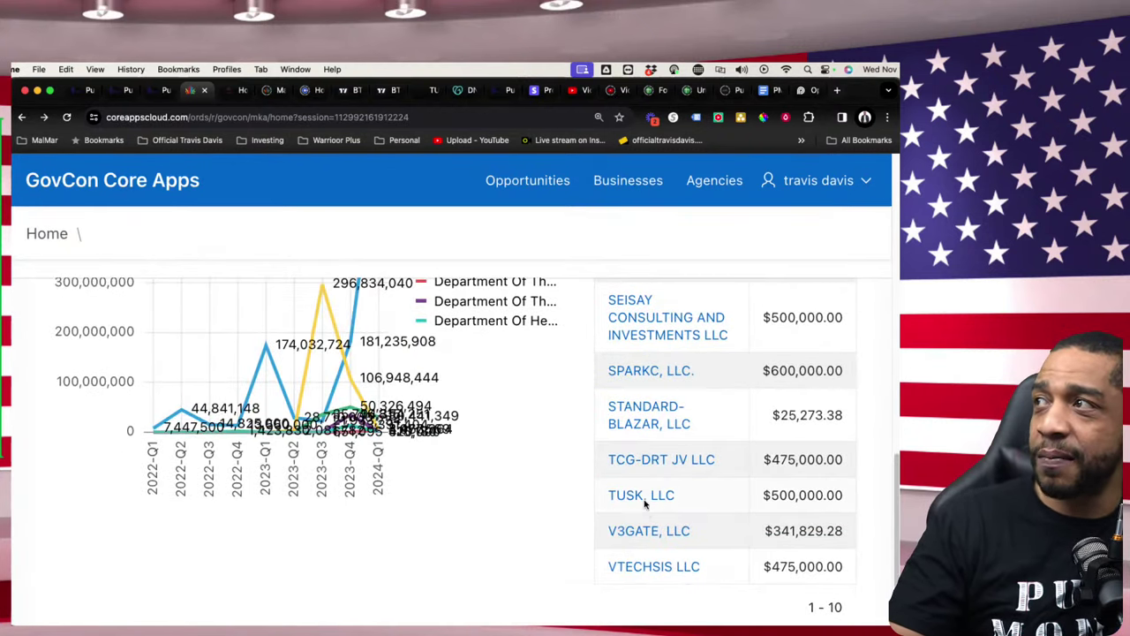
{"action": "left_click", "coordinate": [652, 565]}
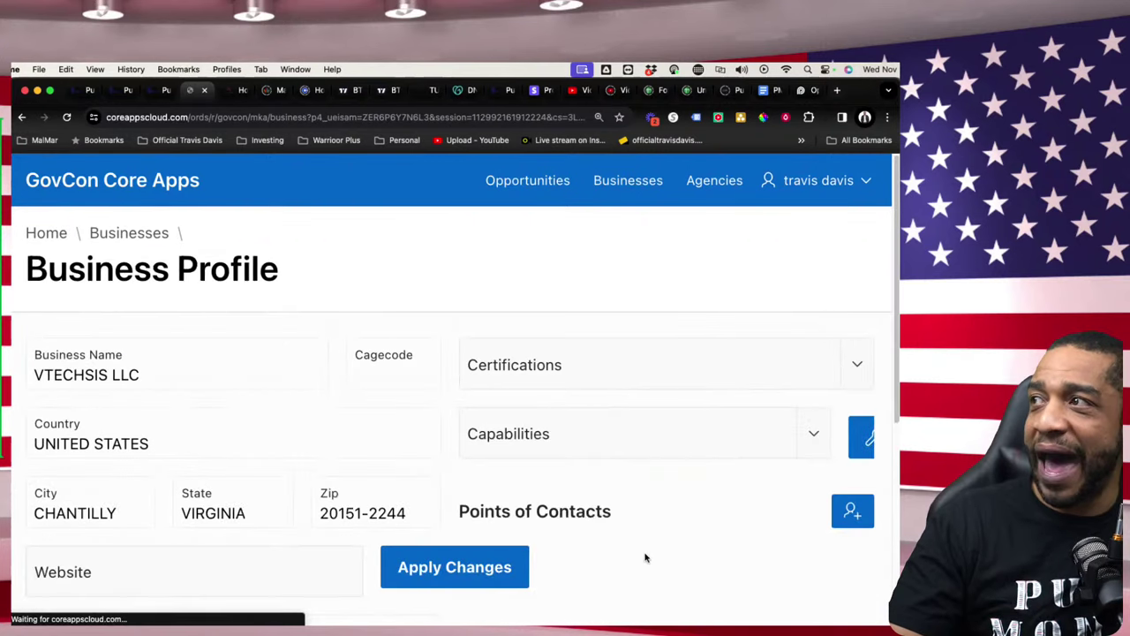
{"action": "triple_click", "coordinate": [129, 375]}
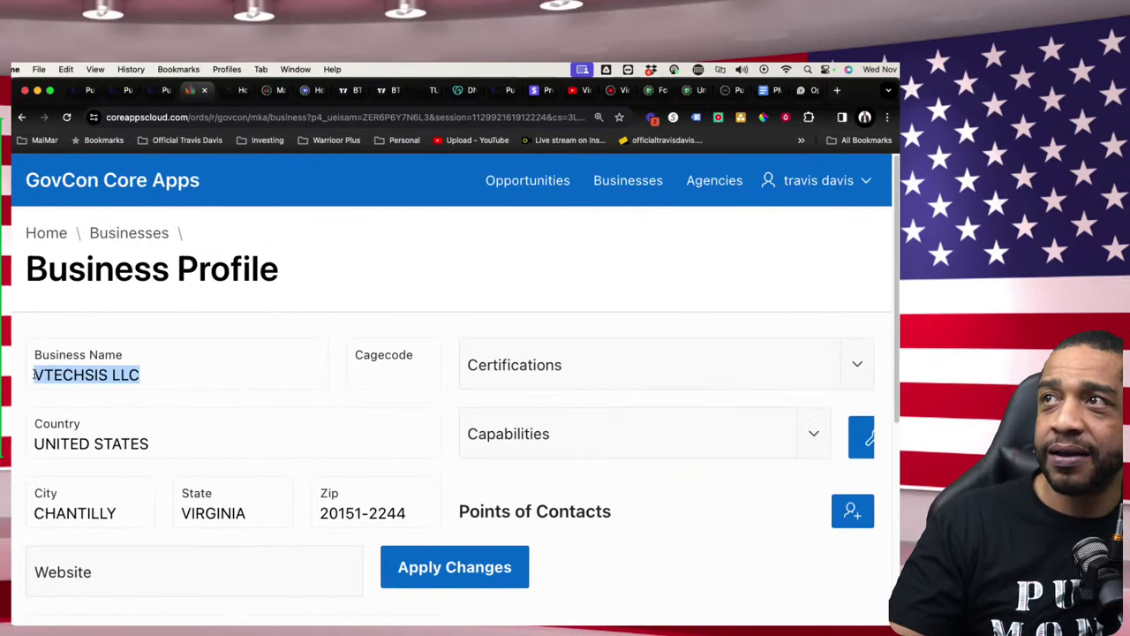
{"action": "right_click", "coordinate": [39, 367]}
{"action": "left_click", "coordinate": [70, 398]}
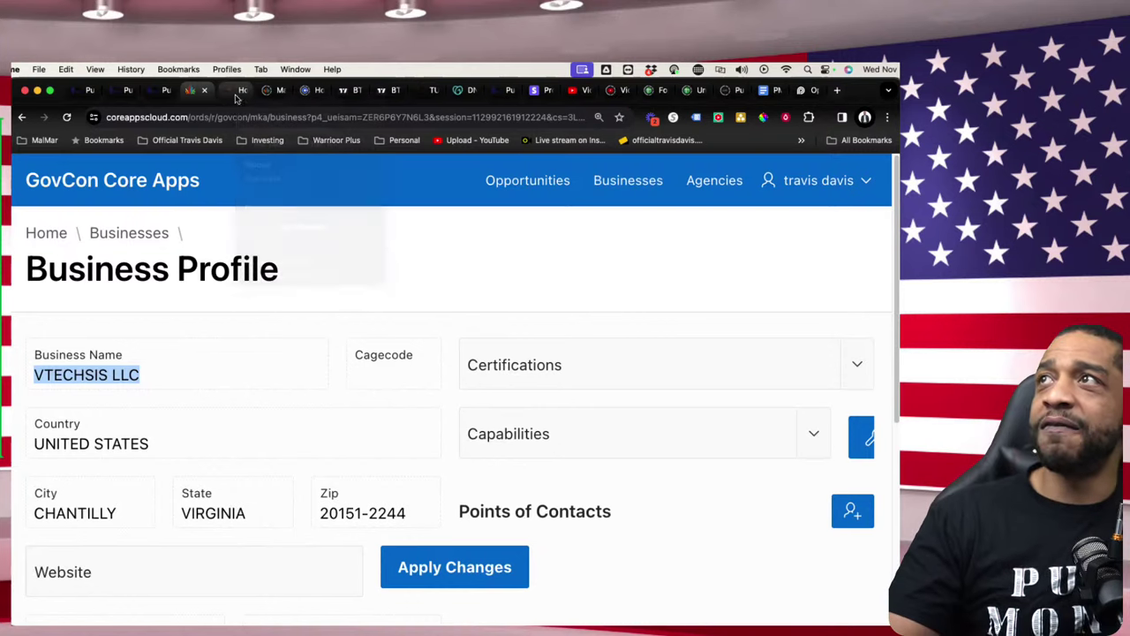
- Paste and search 'VTECHSIS LLC' on Google and scroll to the vTech Solution Inc panel
{"action": "left_click", "coordinate": [234, 92]}
{"action": "right_click", "coordinate": [257, 117]}
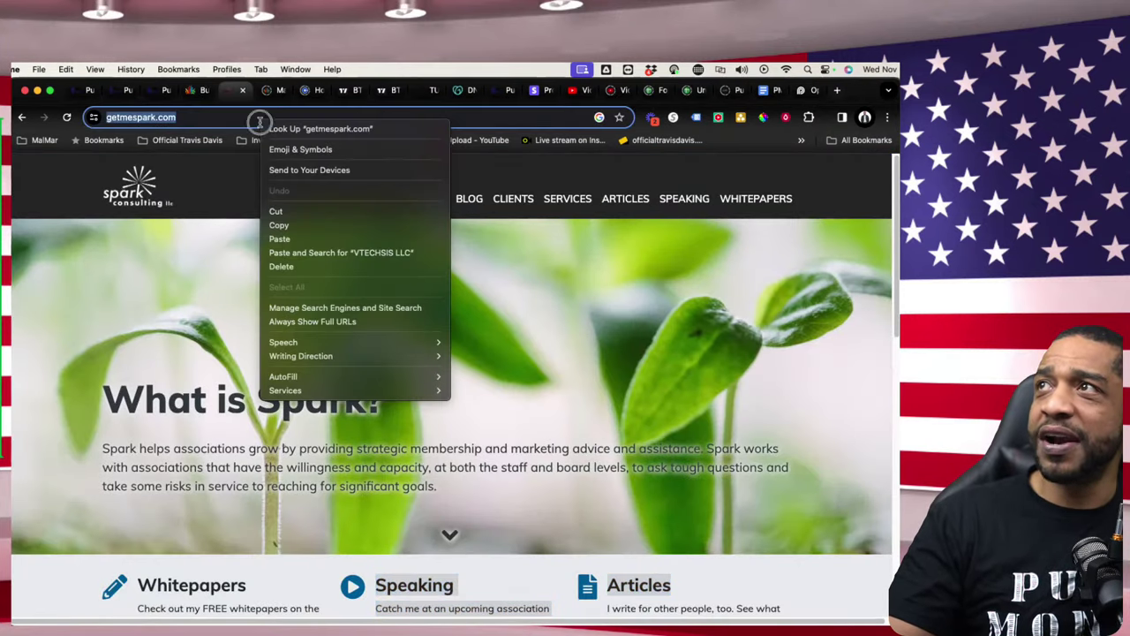
{"action": "left_click", "coordinate": [333, 253]}
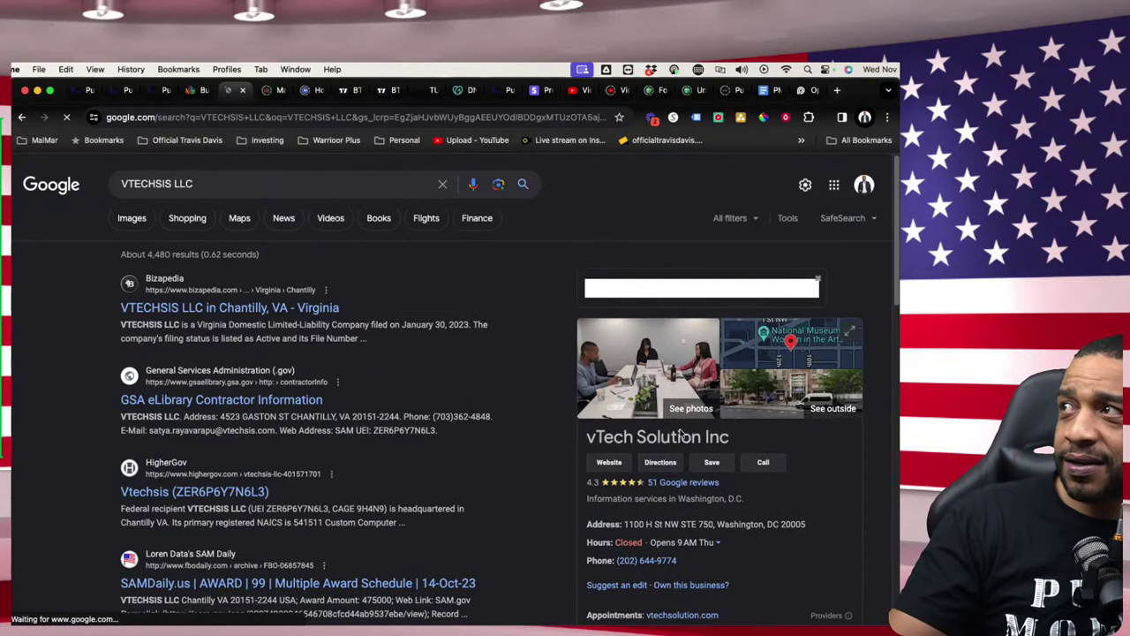
{"action": "scroll", "coordinate": [630, 429], "scroll_direction": "down", "scroll_amount": 5}
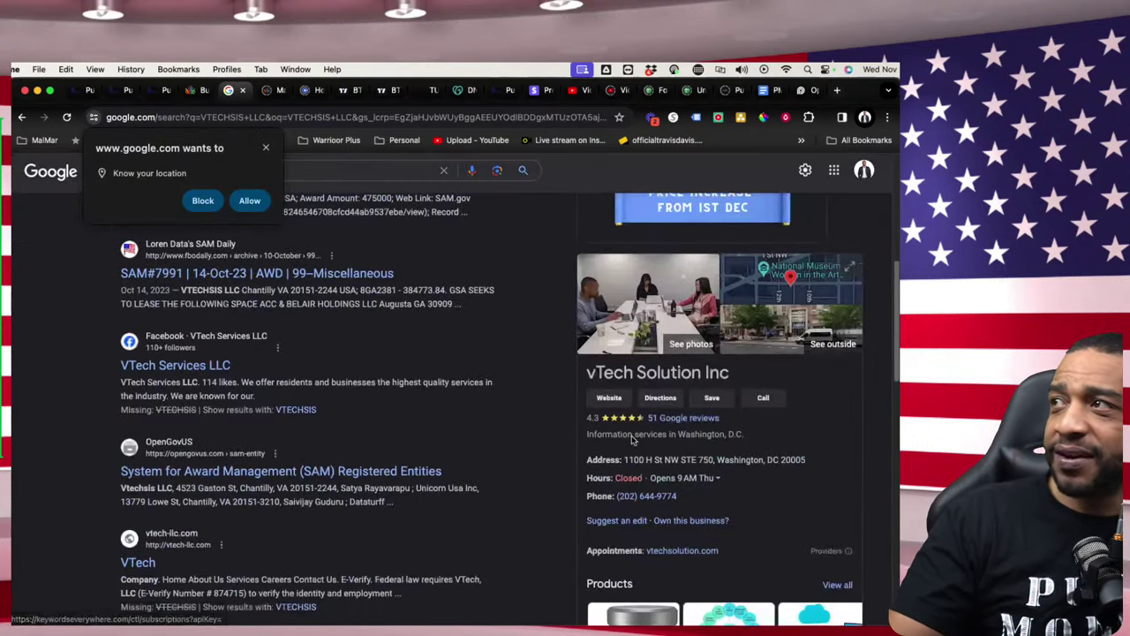
- Open vTech Solution Inc's website, dismissing the location prompt and chat assistant
{"action": "left_click", "coordinate": [609, 398]}
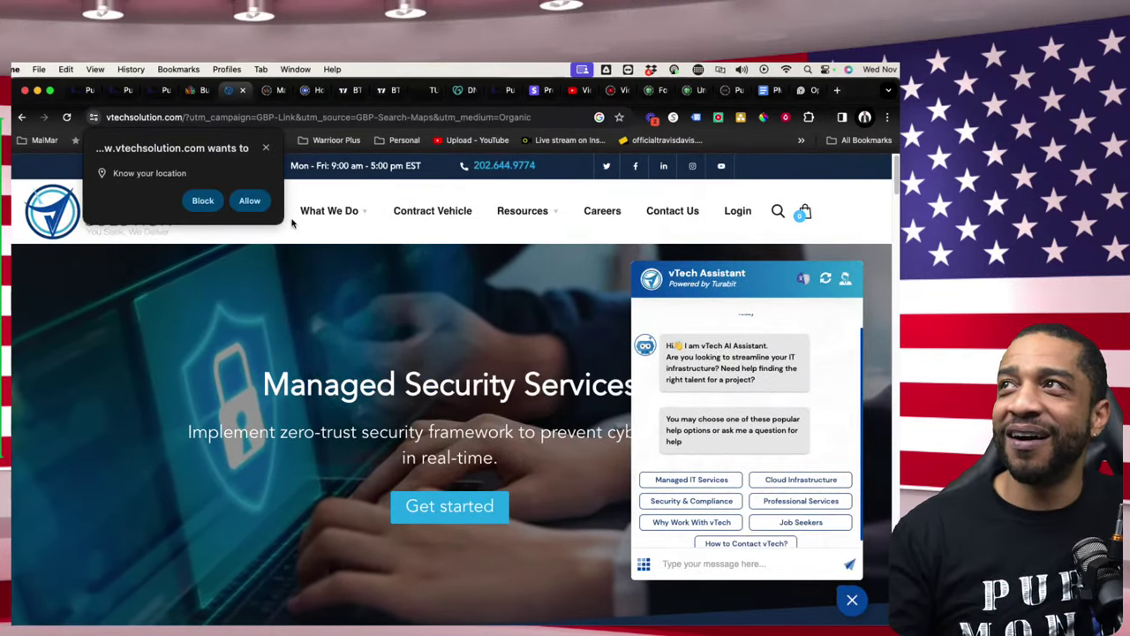
{"action": "left_click", "coordinate": [265, 149]}
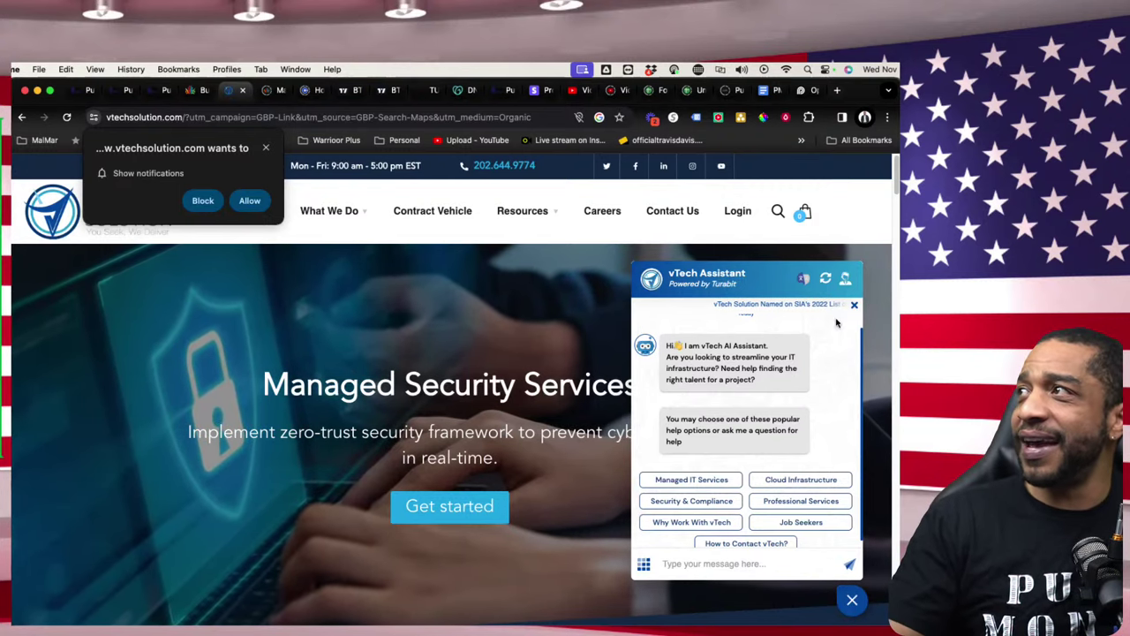
{"action": "scroll", "coordinate": [550, 331], "scroll_direction": "down", "scroll_amount": 3}
{"action": "scroll", "coordinate": [550, 331], "scroll_direction": "down", "scroll_amount": 1}
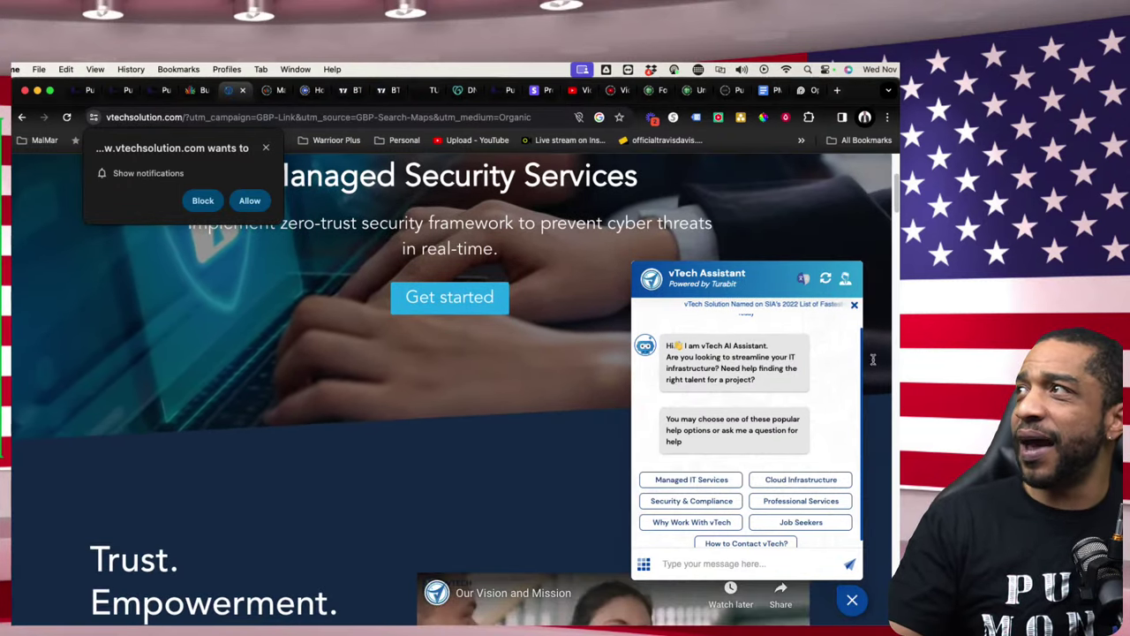
{"action": "left_click", "coordinate": [851, 602]}
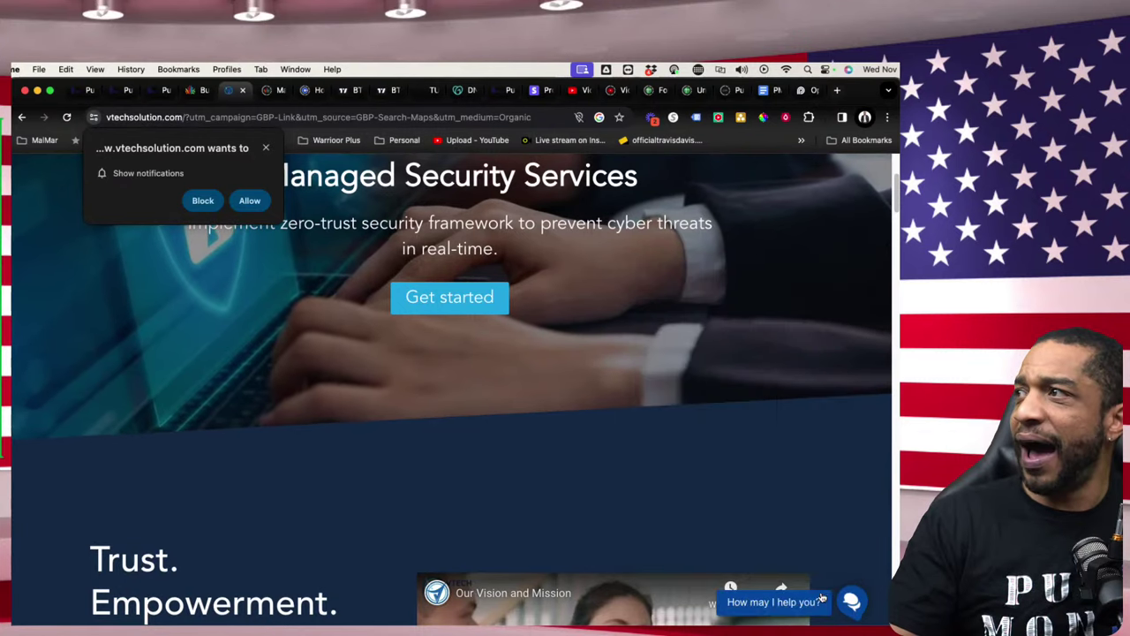
- Scroll through vTech's services, certifications and contract vehicles
{"action": "scroll", "coordinate": [554, 410], "scroll_direction": "down", "scroll_amount": 3}
{"action": "scroll", "coordinate": [554, 410], "scroll_direction": "down", "scroll_amount": 3}
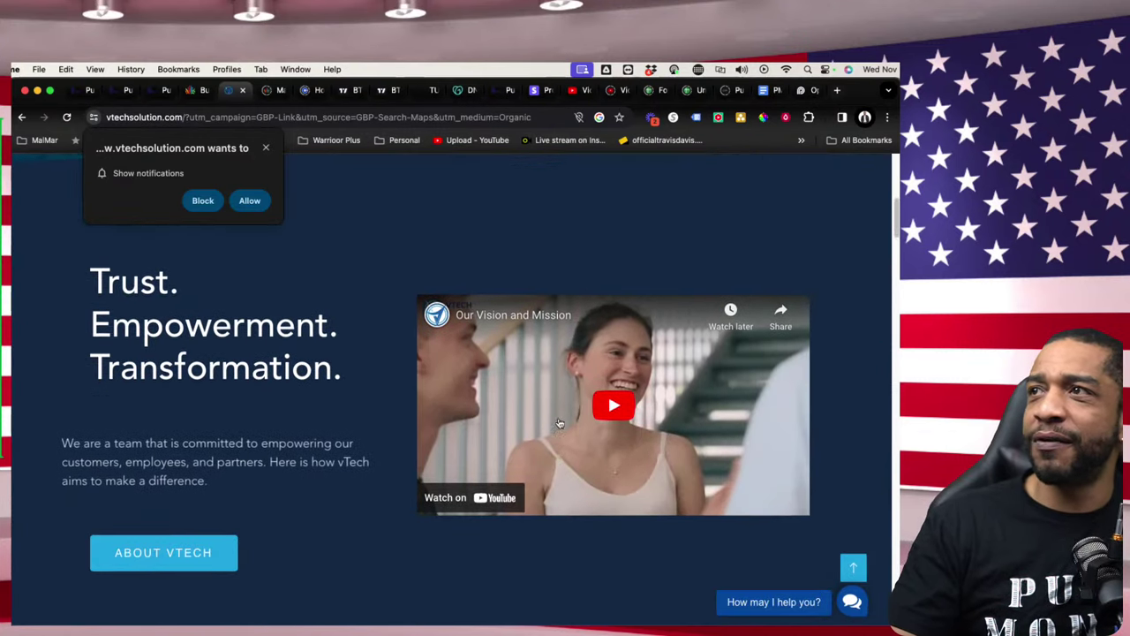
{"action": "scroll", "coordinate": [560, 426], "scroll_direction": "down", "scroll_amount": 12}
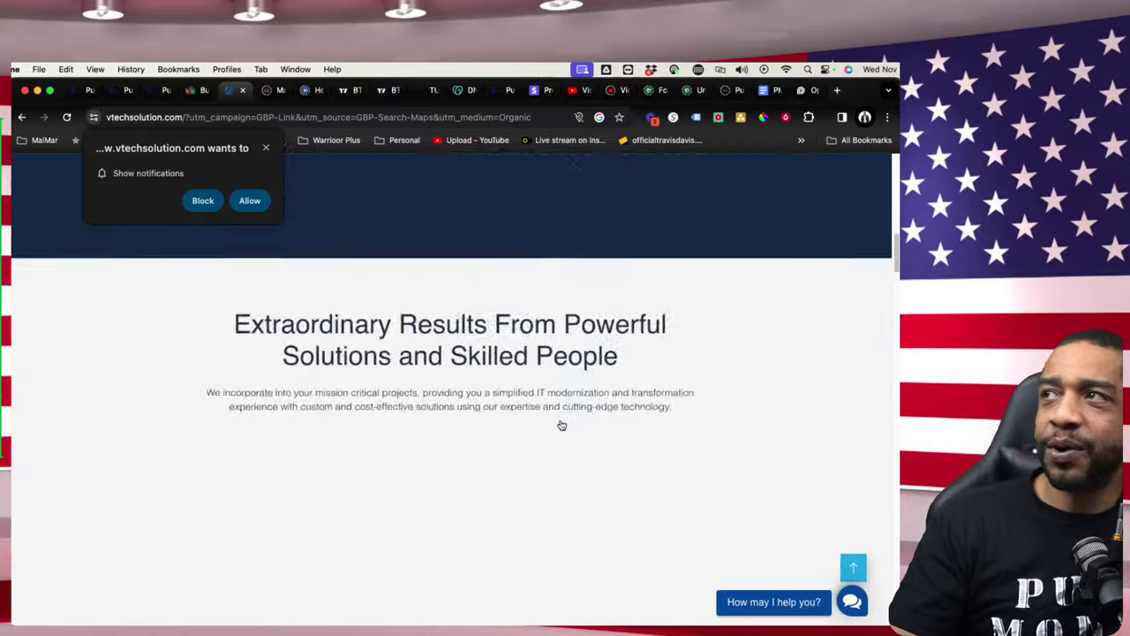
{"action": "scroll", "coordinate": [622, 432], "scroll_direction": "down", "scroll_amount": 9}
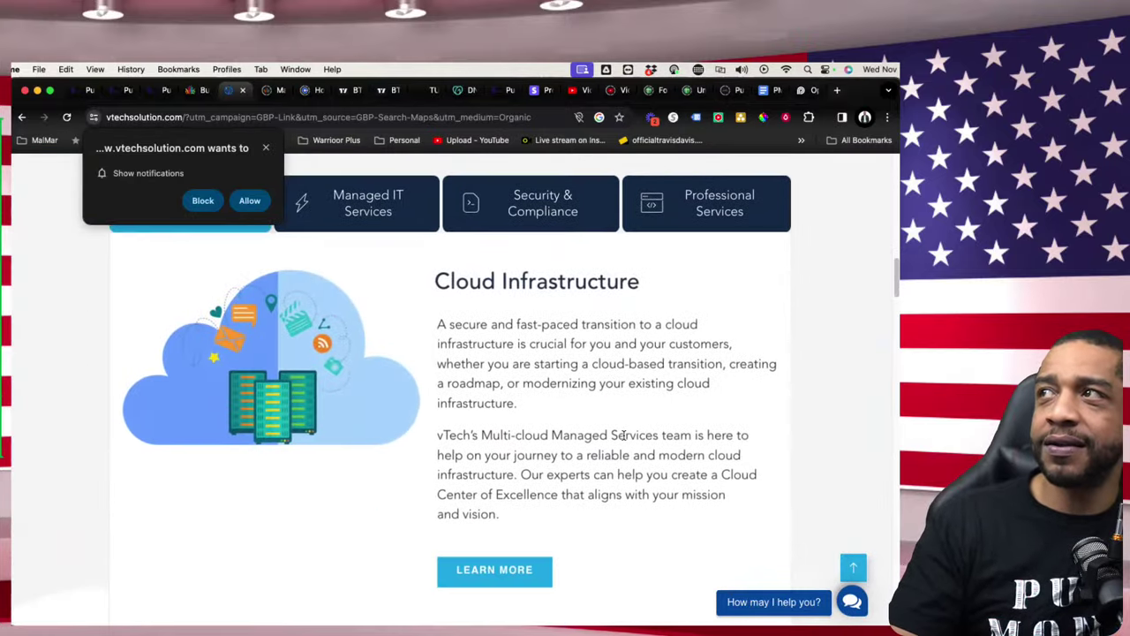
{"action": "scroll", "coordinate": [624, 439], "scroll_direction": "down", "scroll_amount": 10}
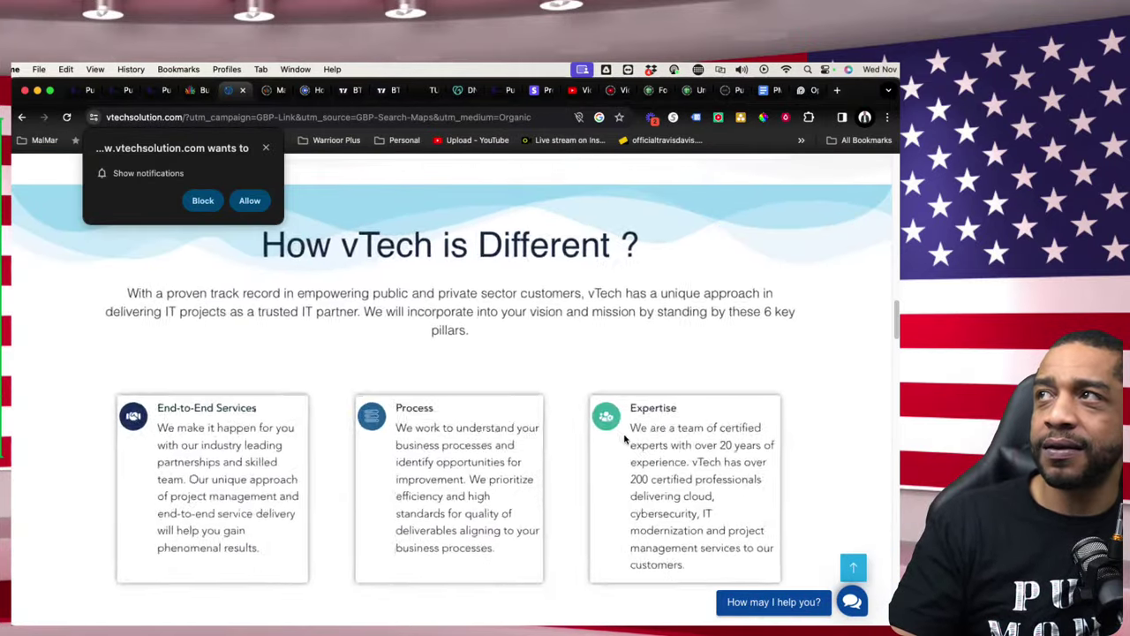
{"action": "scroll", "coordinate": [623, 439], "scroll_direction": "down", "scroll_amount": 4}
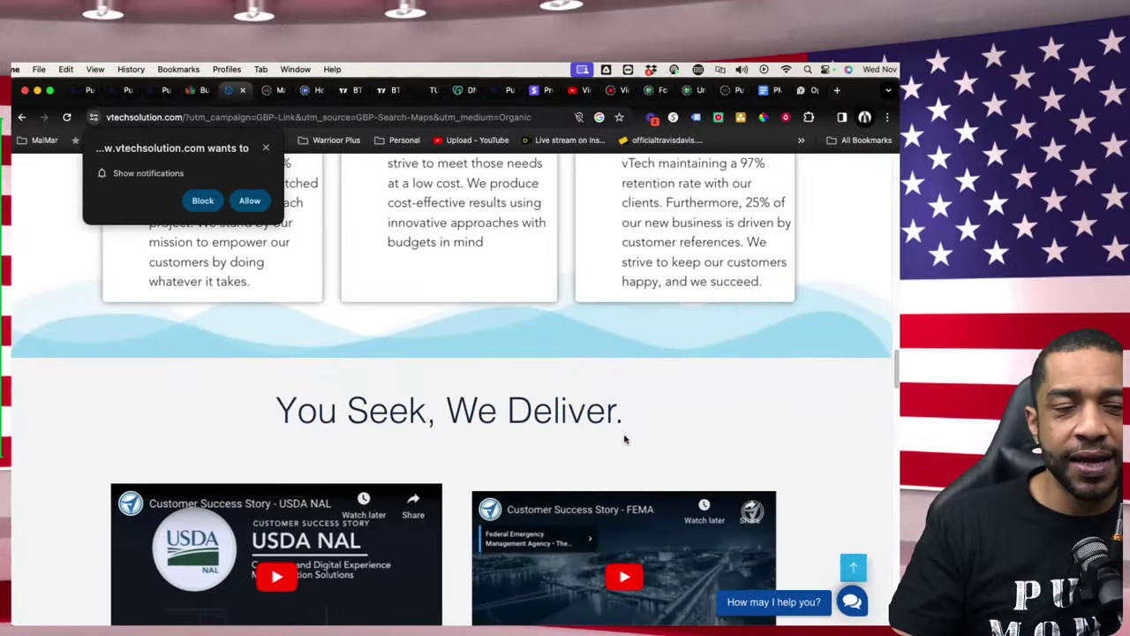
{"action": "scroll", "coordinate": [626, 439], "scroll_direction": "down", "scroll_amount": 10}
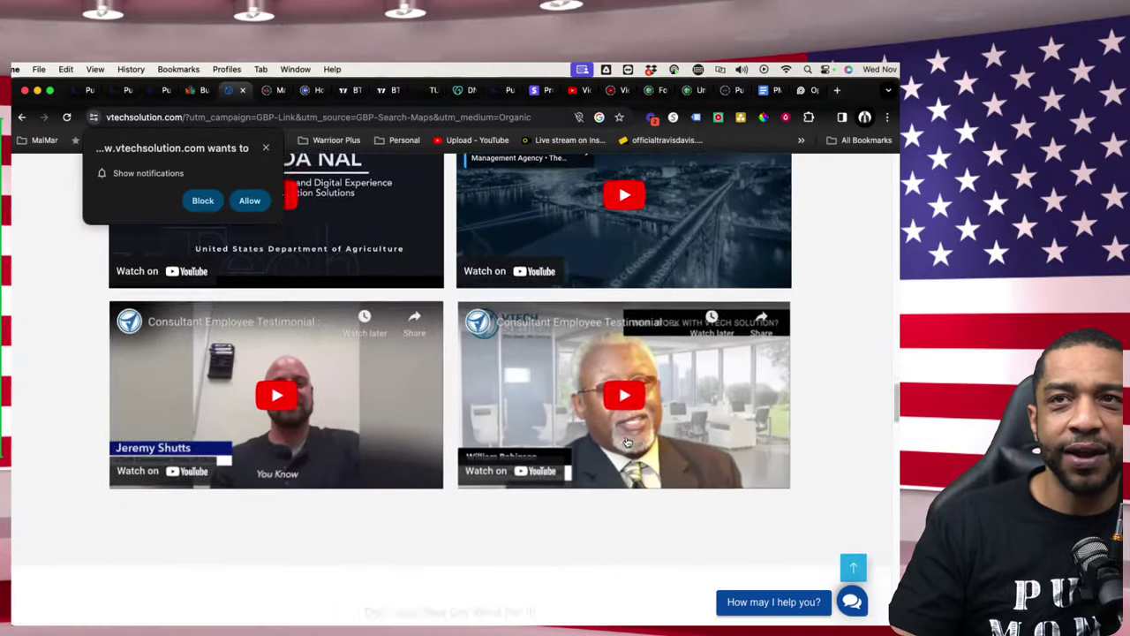
{"action": "scroll", "coordinate": [627, 439], "scroll_direction": "down", "scroll_amount": 15}
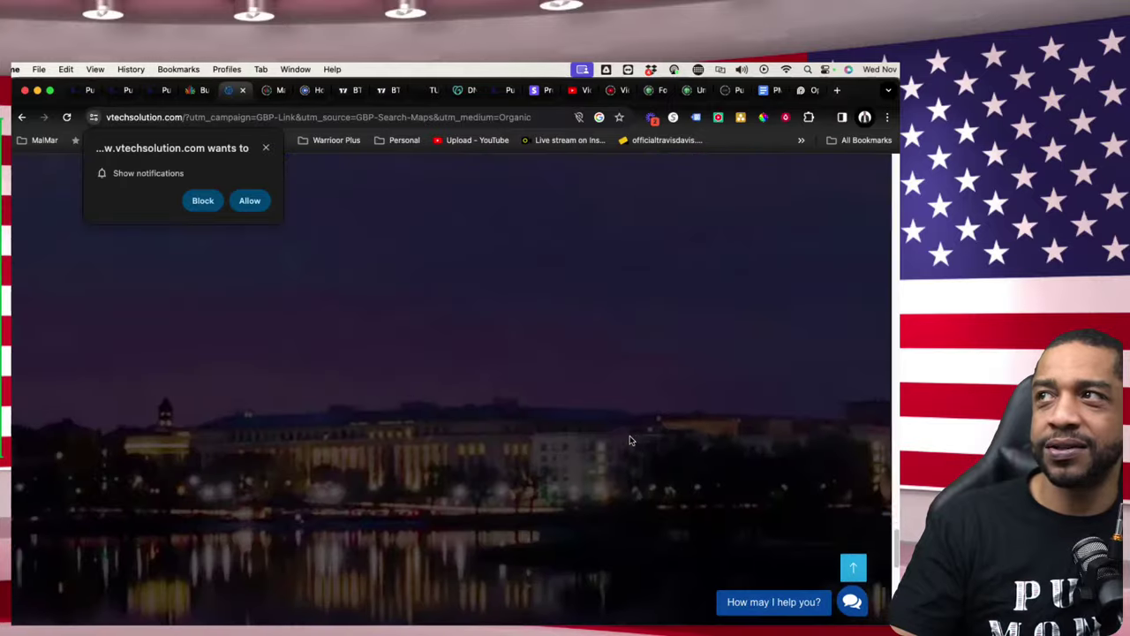
{"action": "scroll", "coordinate": [628, 439], "scroll_direction": "up", "scroll_amount": 6}
{"action": "scroll", "coordinate": [631, 444], "scroll_direction": "down", "scroll_amount": 15}
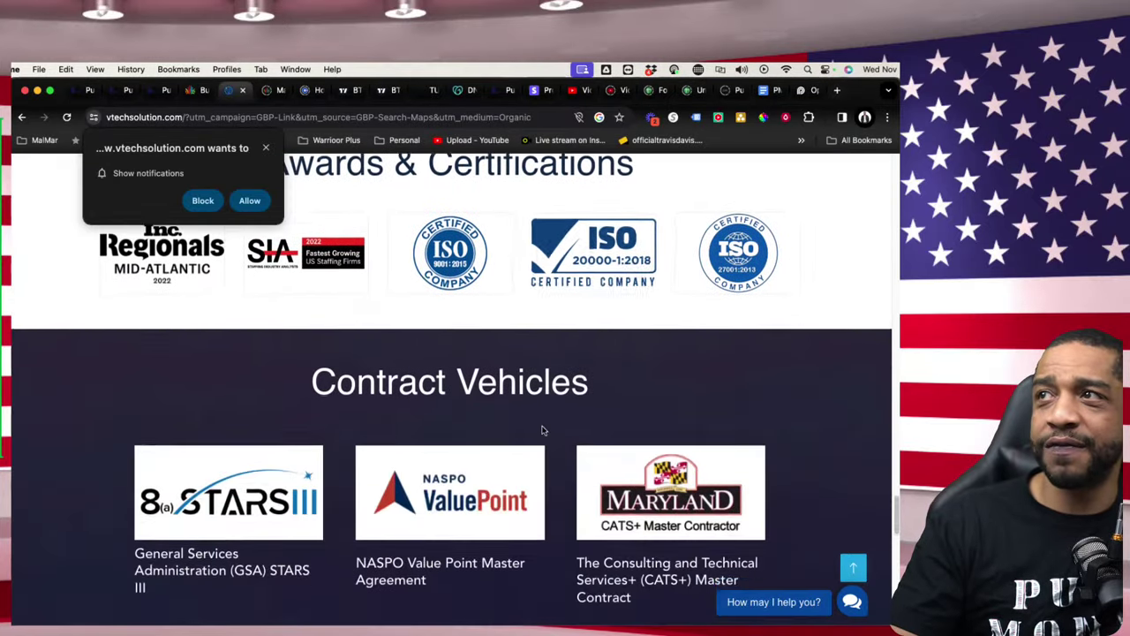
{"action": "scroll", "coordinate": [540, 433], "scroll_direction": "down", "scroll_amount": 3}
{"action": "scroll", "coordinate": [549, 378], "scroll_direction": "up", "scroll_amount": 10}
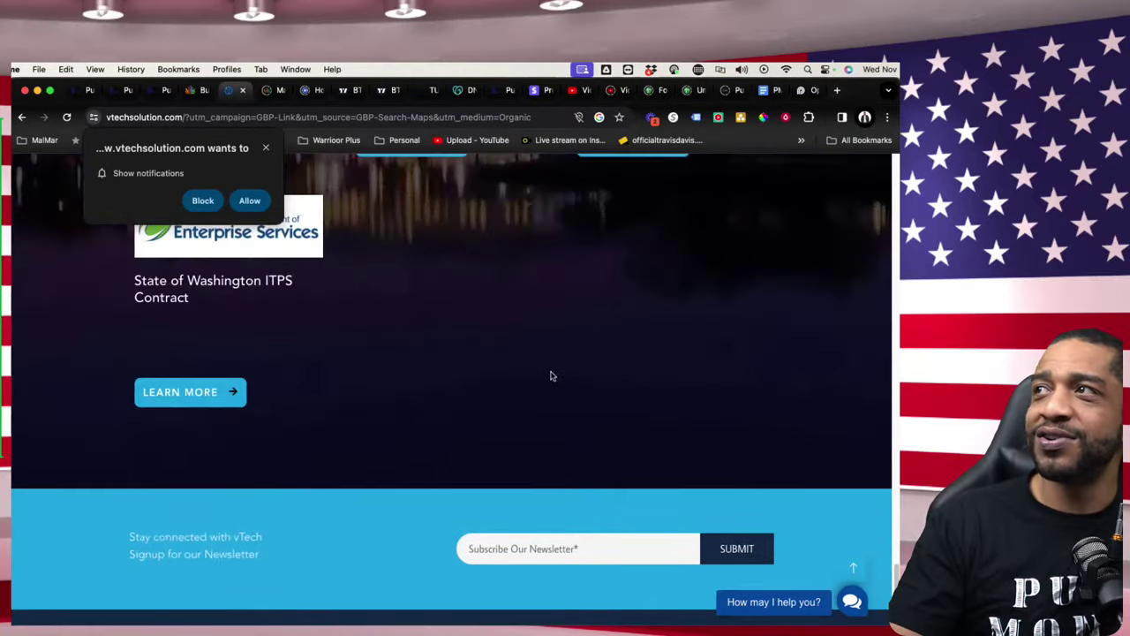
{"action": "scroll", "coordinate": [481, 386], "scroll_direction": "up", "scroll_amount": 20}
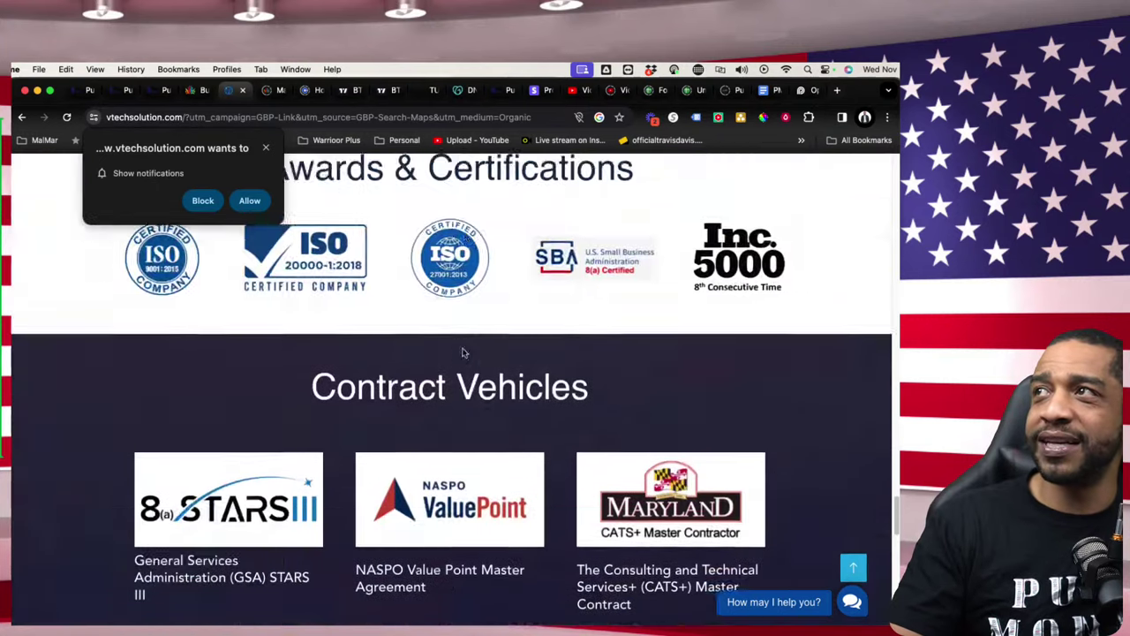
{"action": "scroll", "coordinate": [461, 351], "scroll_direction": "up", "scroll_amount": 15}
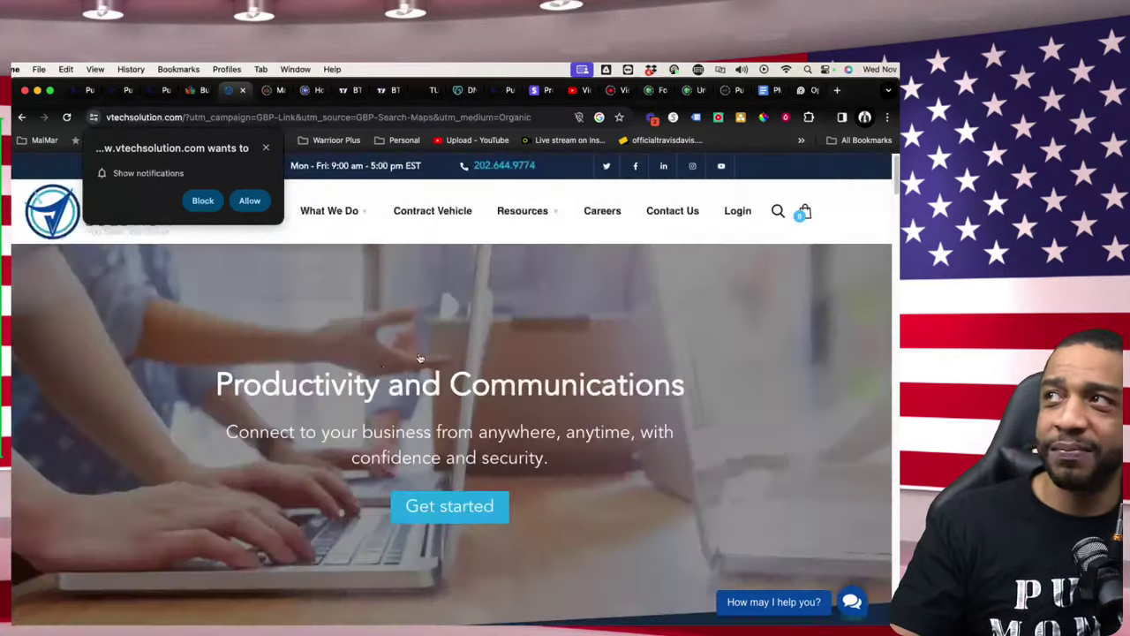
- Return to the GovCon home page business list and mark VTECHSIS LLC's $475,000.00 award
{"action": "left_click", "coordinate": [188, 92]}
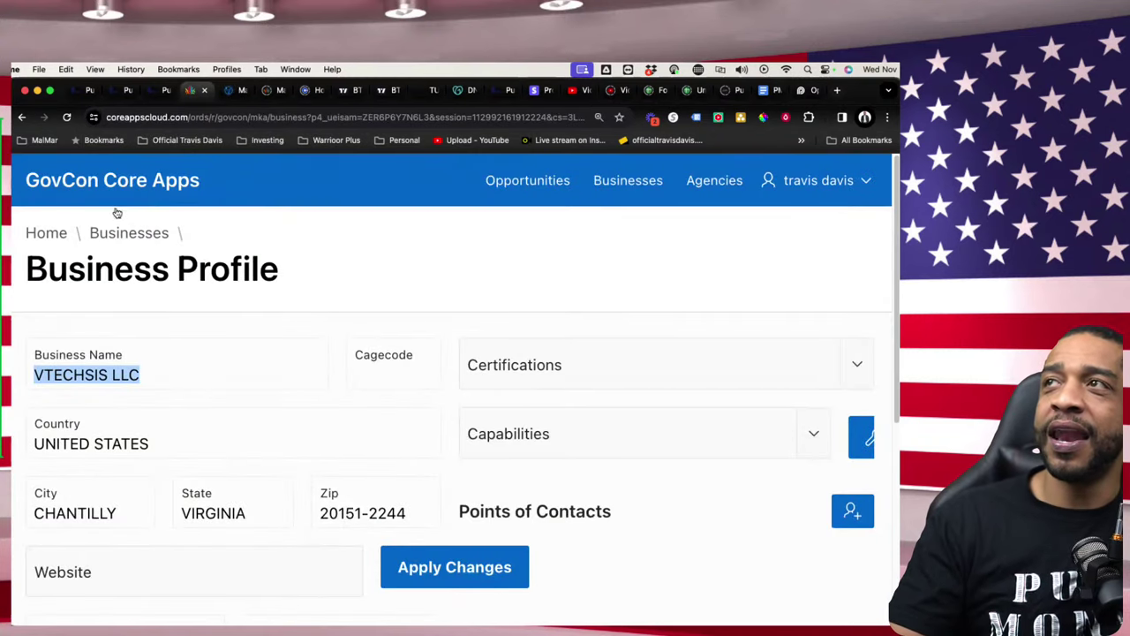
{"action": "left_click", "coordinate": [25, 117]}
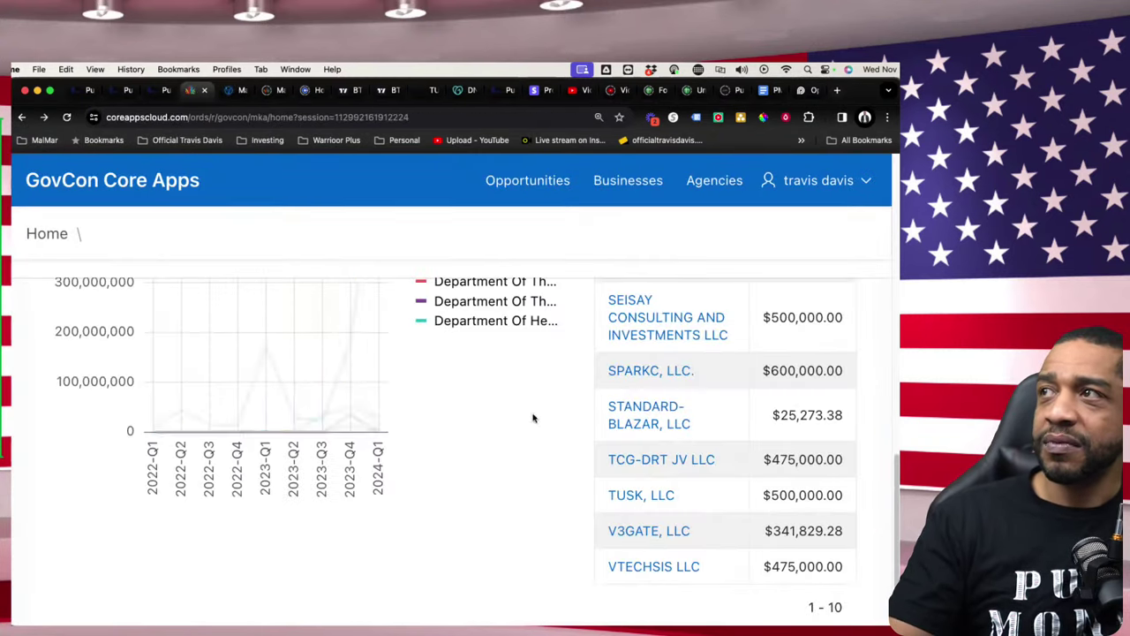
{"action": "scroll", "coordinate": [673, 521], "scroll_direction": "down", "scroll_amount": 1}
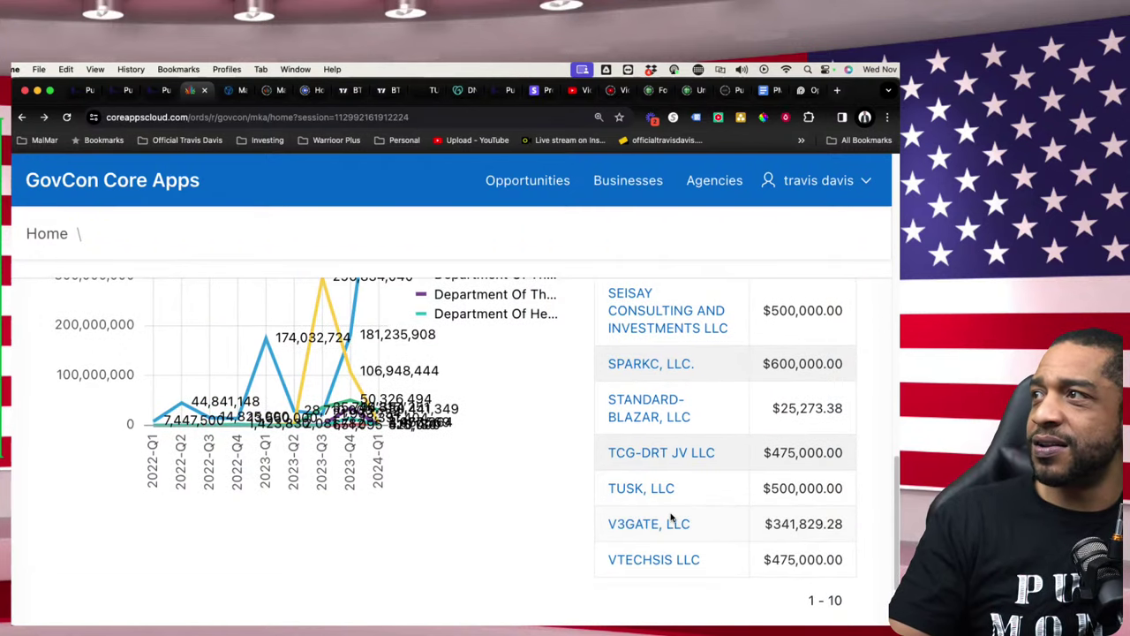
{"action": "double_click", "coordinate": [843, 559]}
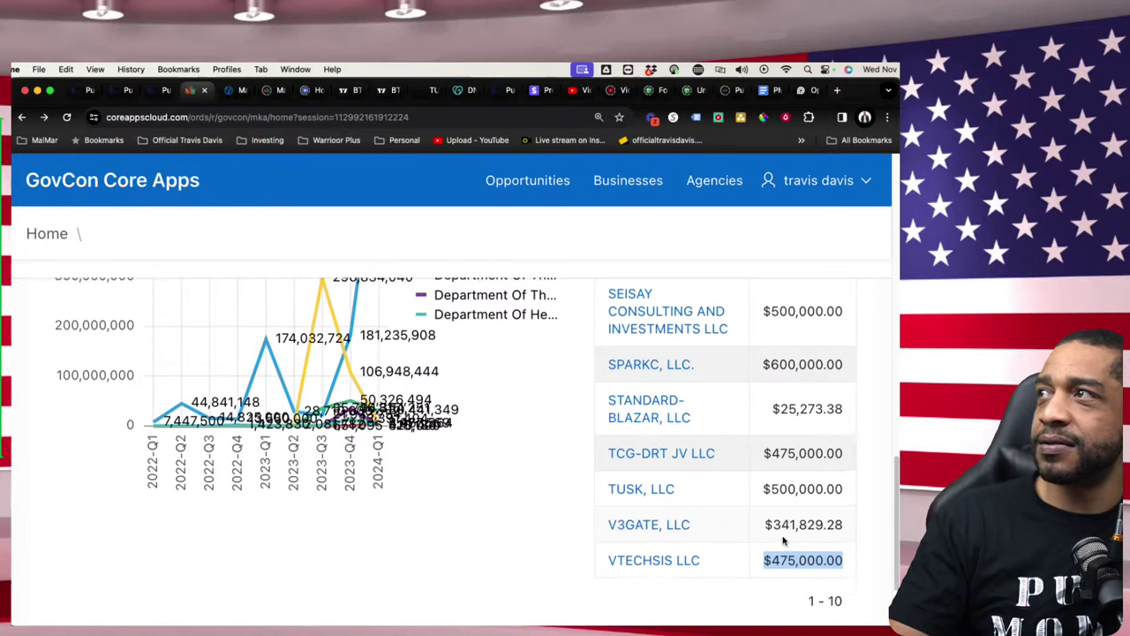
- Compare the SPARKC, LLC. $600,000.00 row against the VTECHSIS LLC $475,000.00 row
{"action": "scroll", "coordinate": [782, 538], "scroll_direction": "up", "scroll_amount": 1}
{"action": "left_click_drag", "start_coordinate": [761, 380], "coordinate": [843, 381]}
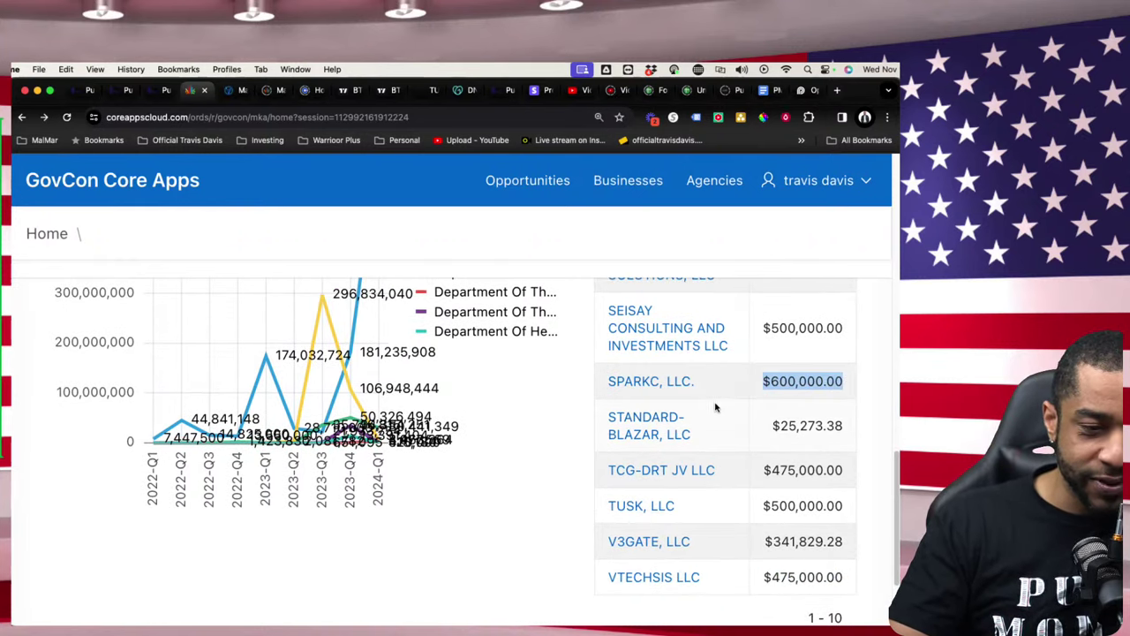
{"action": "scroll", "coordinate": [722, 459], "scroll_direction": "down", "scroll_amount": 1}
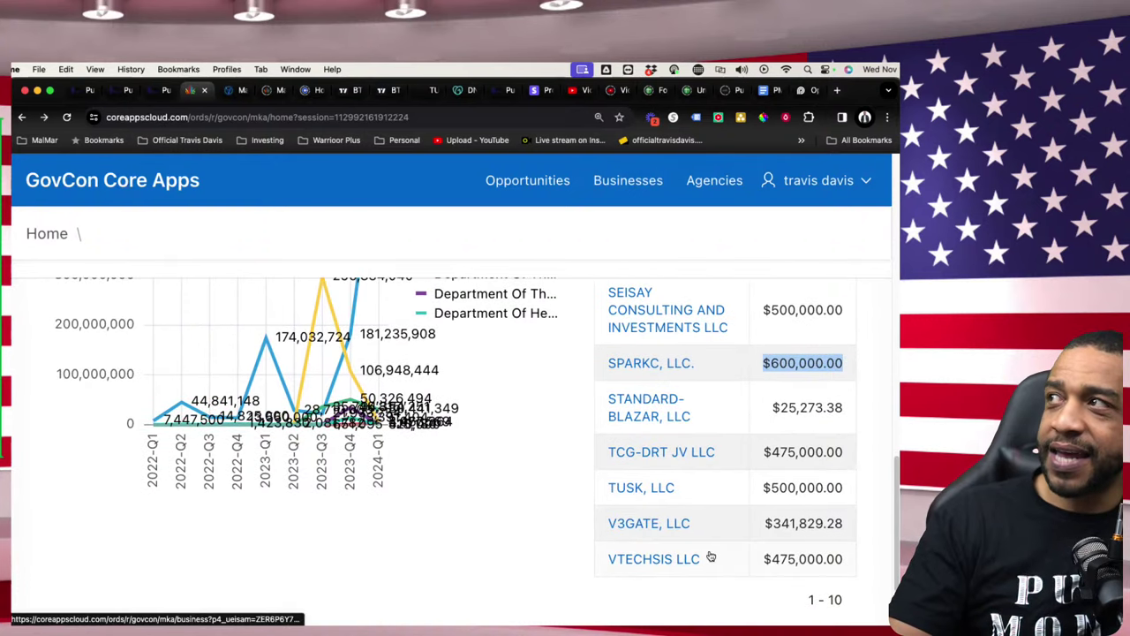
{"action": "left_click_drag", "start_coordinate": [848, 559], "coordinate": [653, 546]}
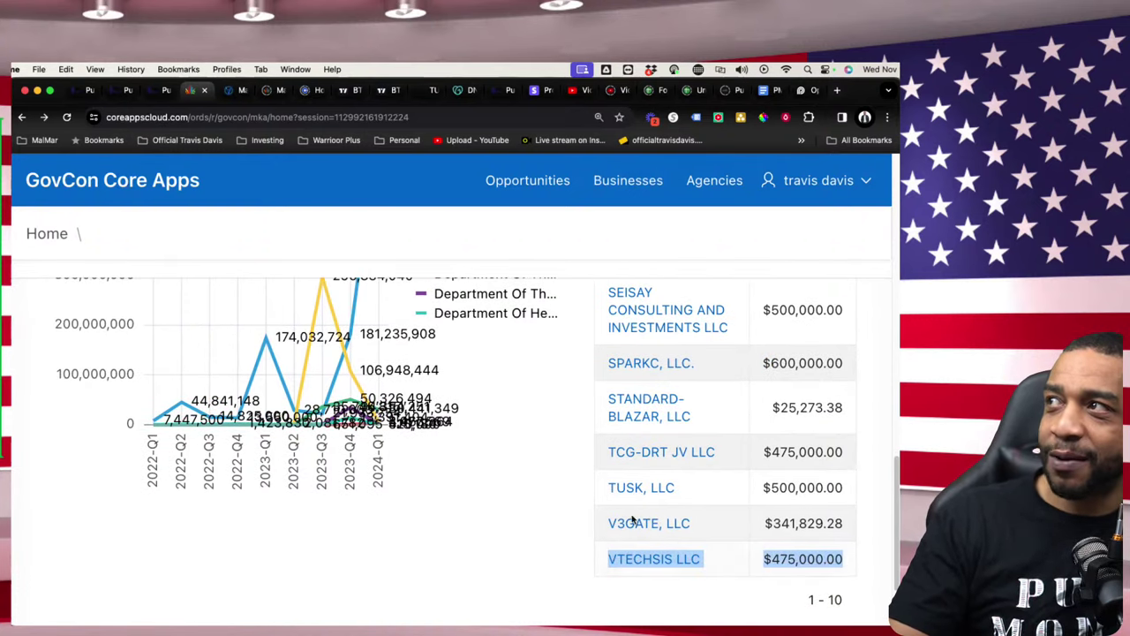
{"action": "mouse_move", "coordinate": [609, 363]}
{"action": "left_mouse_down"}
{"action": "mouse_move", "coordinate": [863, 361]}
{"action": "mouse_move", "coordinate": [846, 362]}
{"action": "mouse_move", "coordinate": [852, 371]}
{"action": "mouse_move", "coordinate": [615, 362]}
{"action": "left_mouse_up"}
{"action": "left_click_drag", "start_coordinate": [843, 558], "coordinate": [603, 554]}
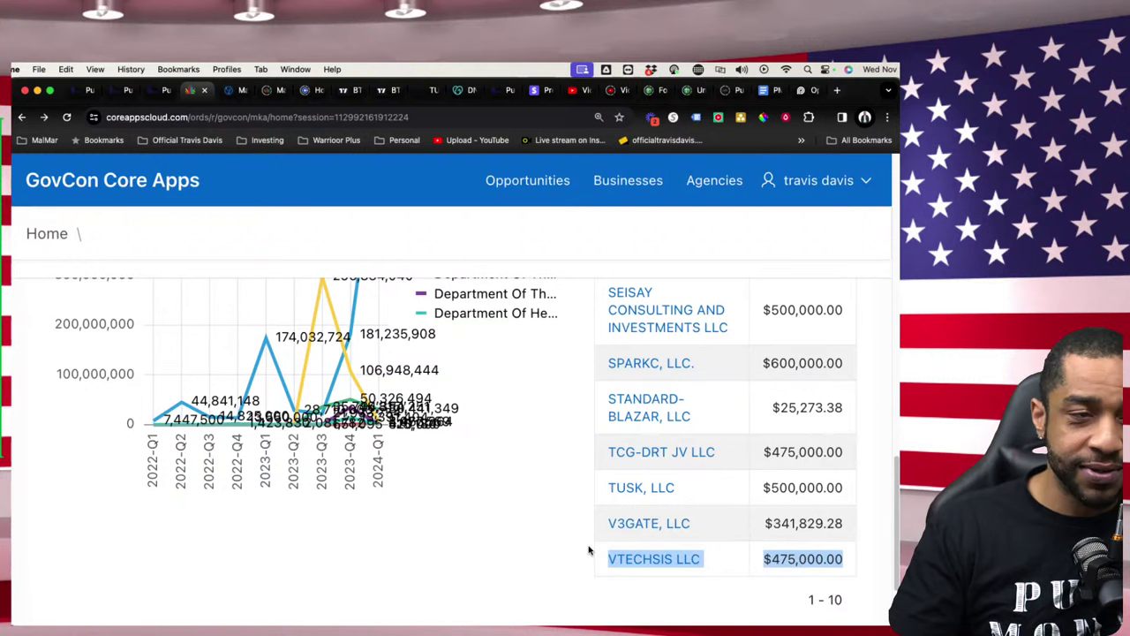
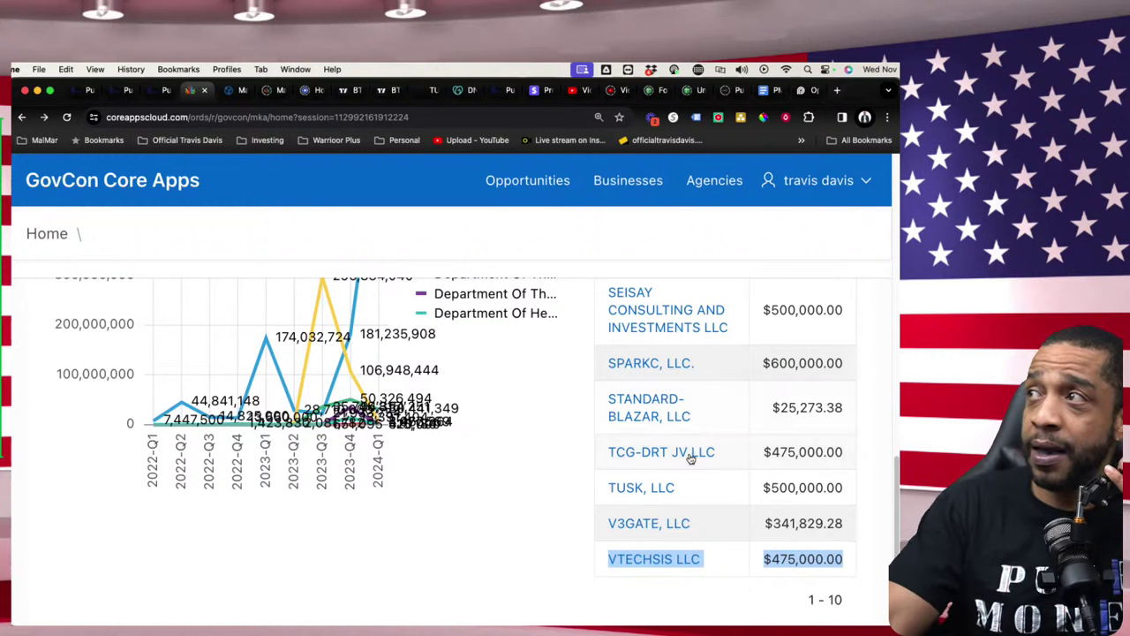
- Open VTECHSIS LLC's site, vtechsolution.com, in a new tab and scroll down to its footer
{"action": "left_click", "coordinate": [652, 404]}
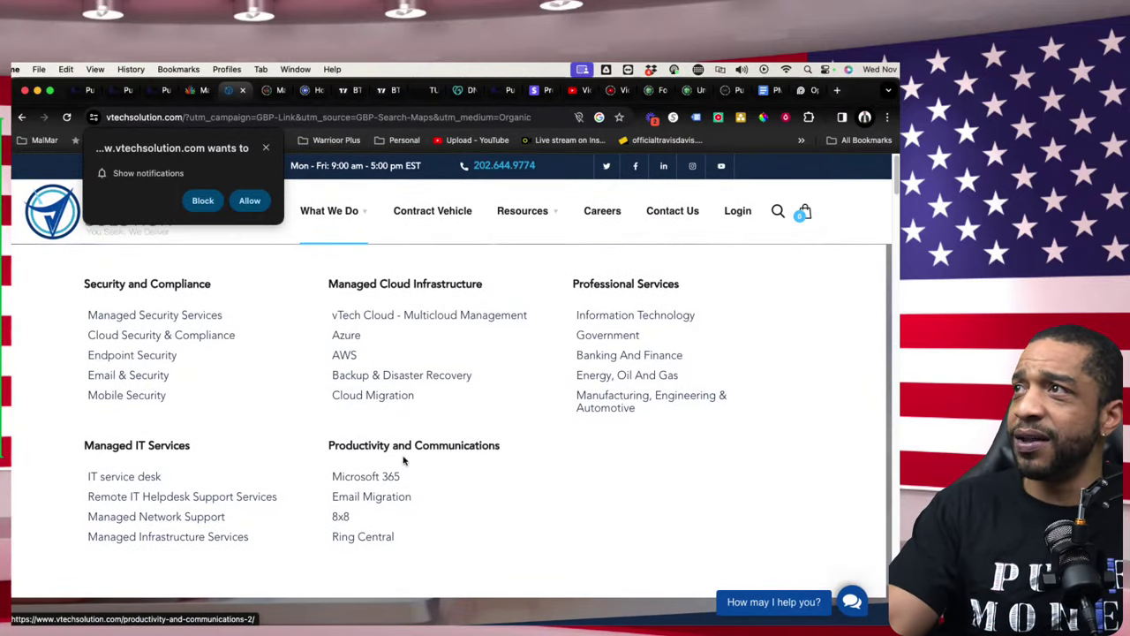
{"action": "scroll", "coordinate": [419, 430], "scroll_direction": "down", "scroll_amount": 10}
{"action": "scroll", "coordinate": [472, 466], "scroll_direction": "down", "scroll_amount": 15}
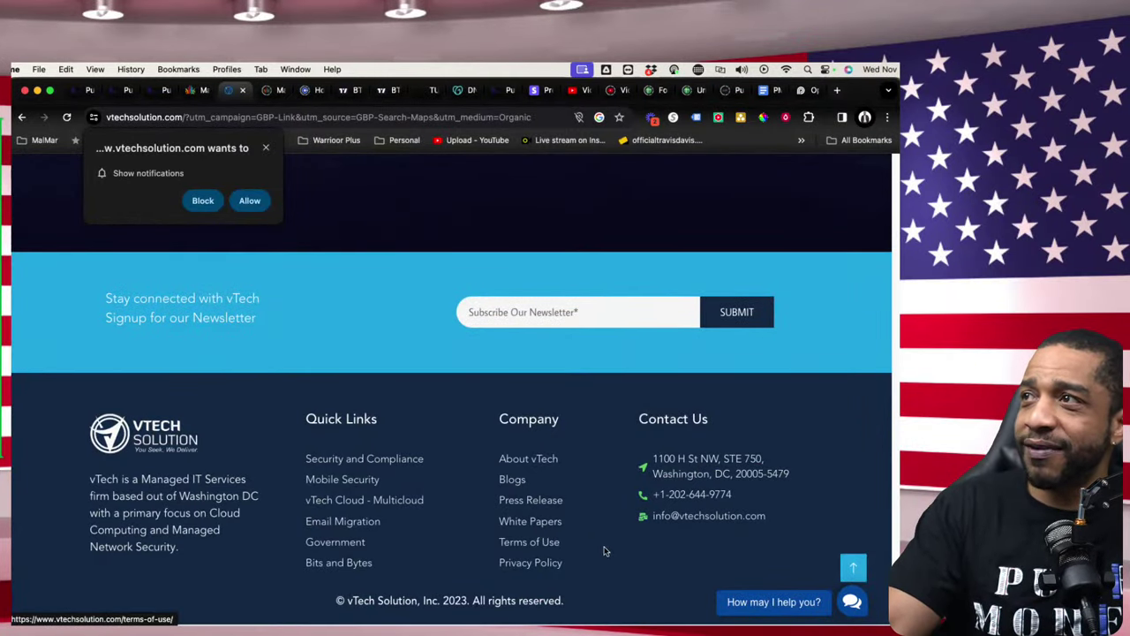
- Go to the White Papers page from the footer and scroll through the white paper cards
{"action": "left_click", "coordinate": [547, 523]}
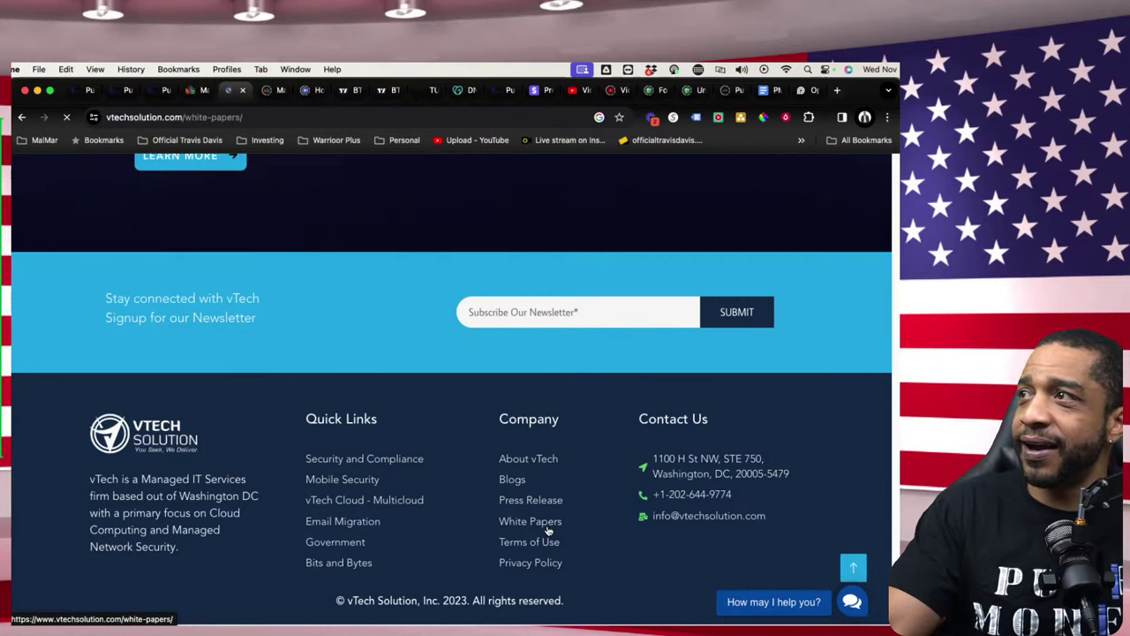
{"action": "scroll", "coordinate": [565, 530], "scroll_direction": "down", "scroll_amount": 4}
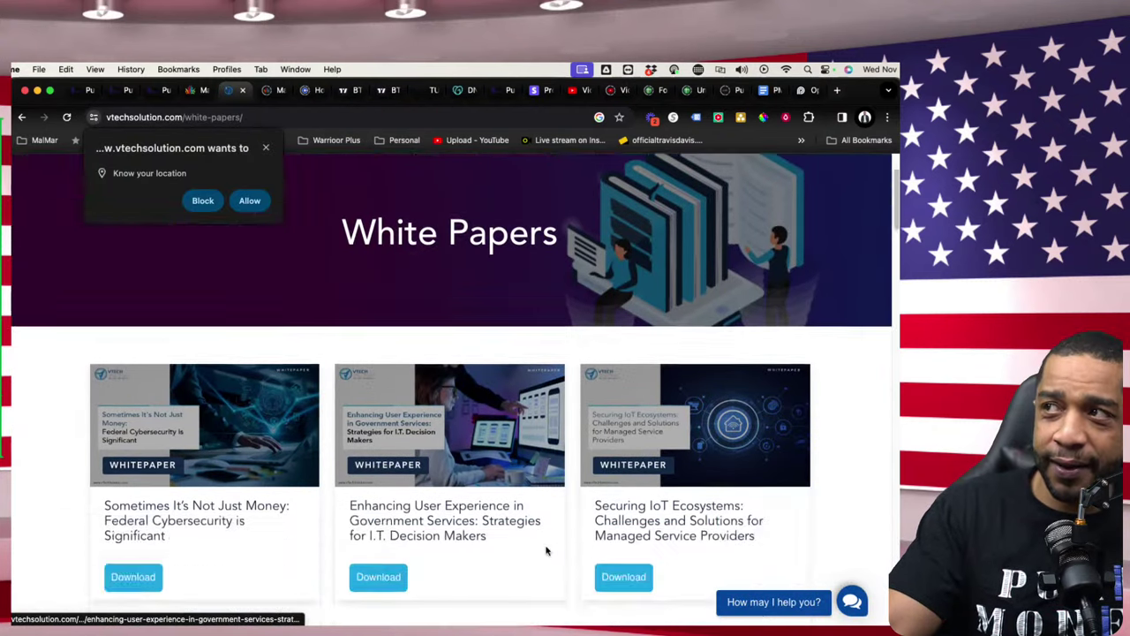
{"action": "scroll", "coordinate": [547, 550], "scroll_direction": "down", "scroll_amount": 5}
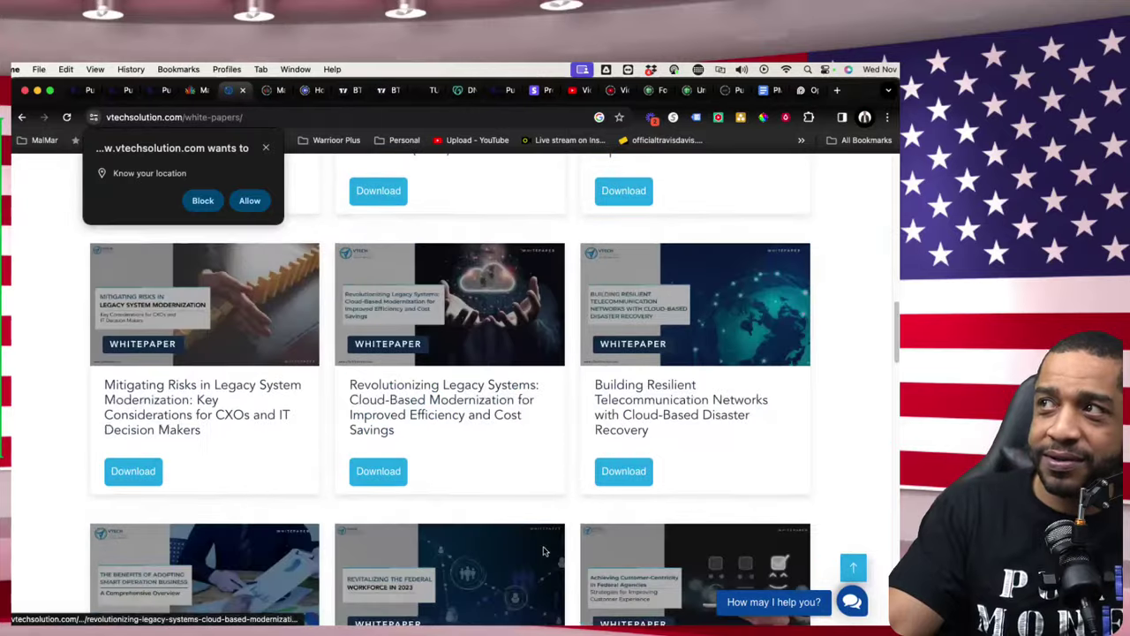
{"action": "scroll", "coordinate": [544, 553], "scroll_direction": "down", "scroll_amount": 4}
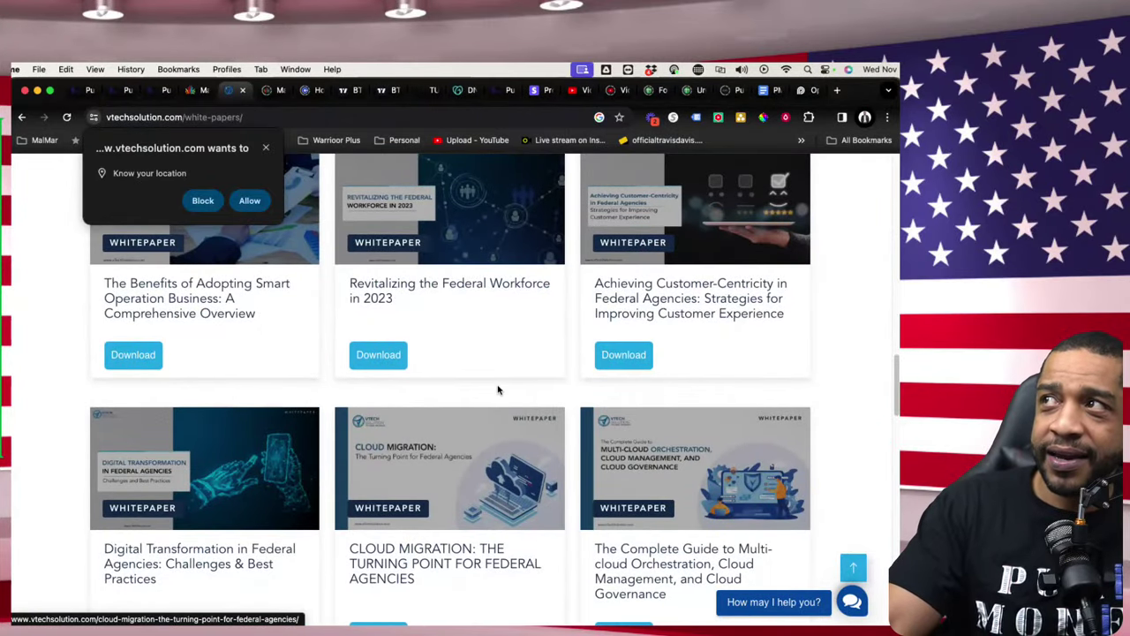
{"action": "scroll", "coordinate": [496, 389], "scroll_direction": "down", "scroll_amount": 1}
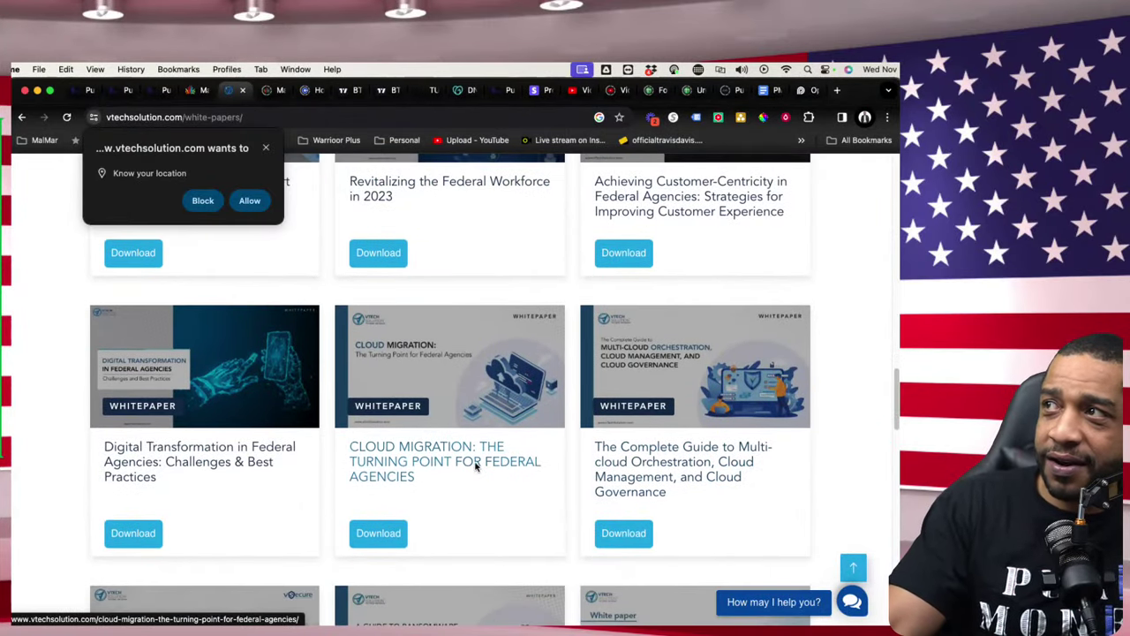
{"action": "scroll", "coordinate": [472, 465], "scroll_direction": "down", "scroll_amount": 1}
{"action": "scroll", "coordinate": [470, 465], "scroll_direction": "down", "scroll_amount": 2}
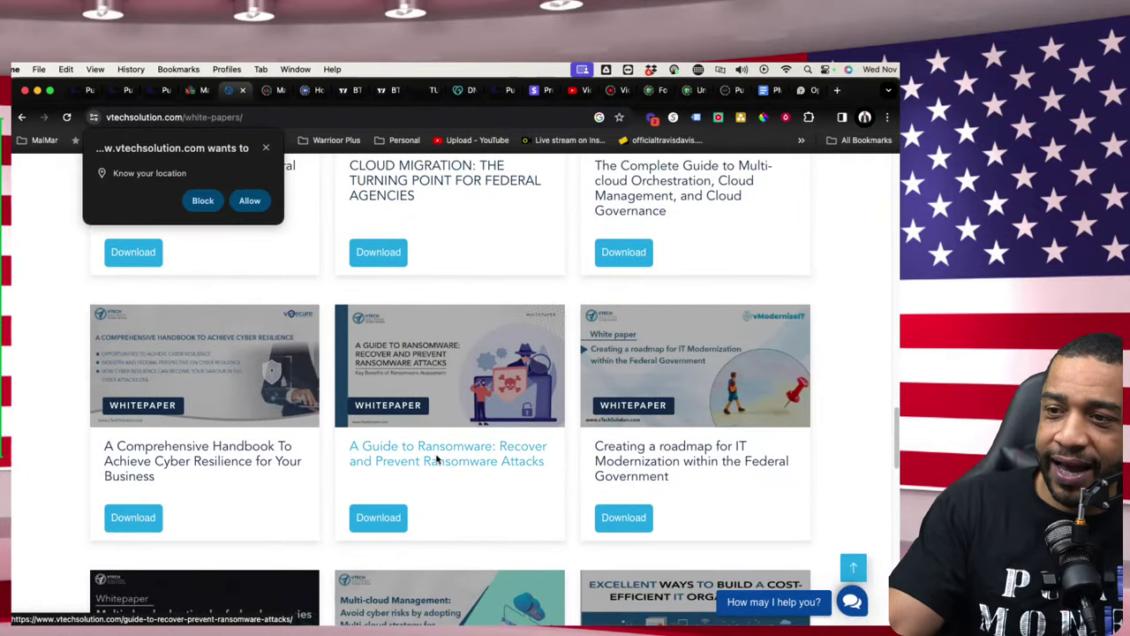
{"action": "scroll", "coordinate": [488, 472], "scroll_direction": "down", "scroll_amount": 3}
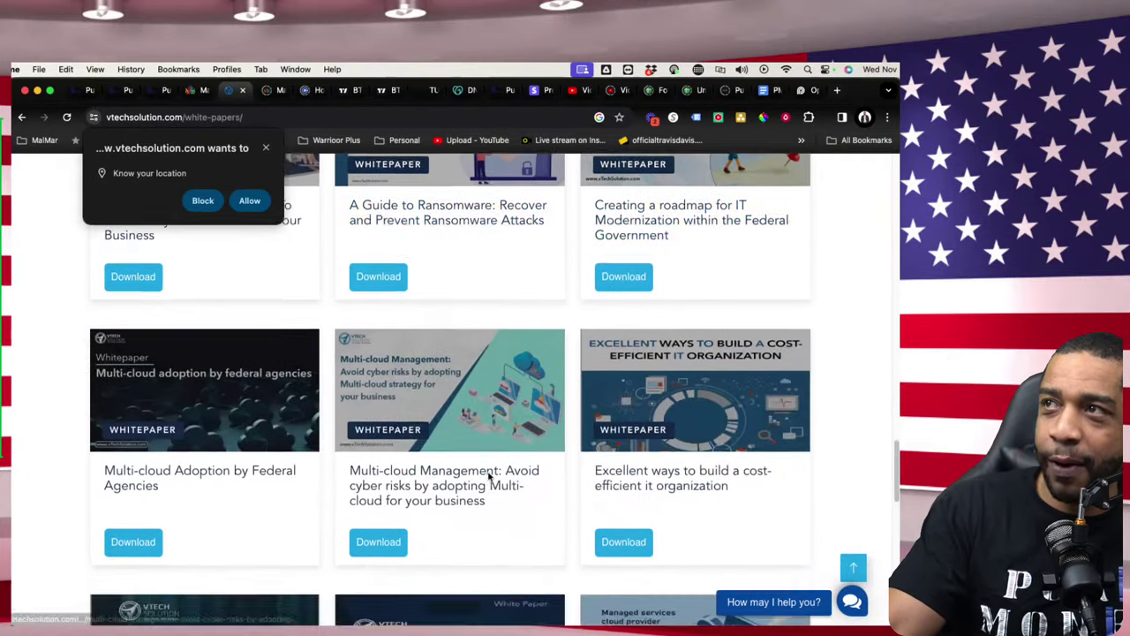
{"action": "scroll", "coordinate": [446, 485], "scroll_direction": "up", "scroll_amount": 1}
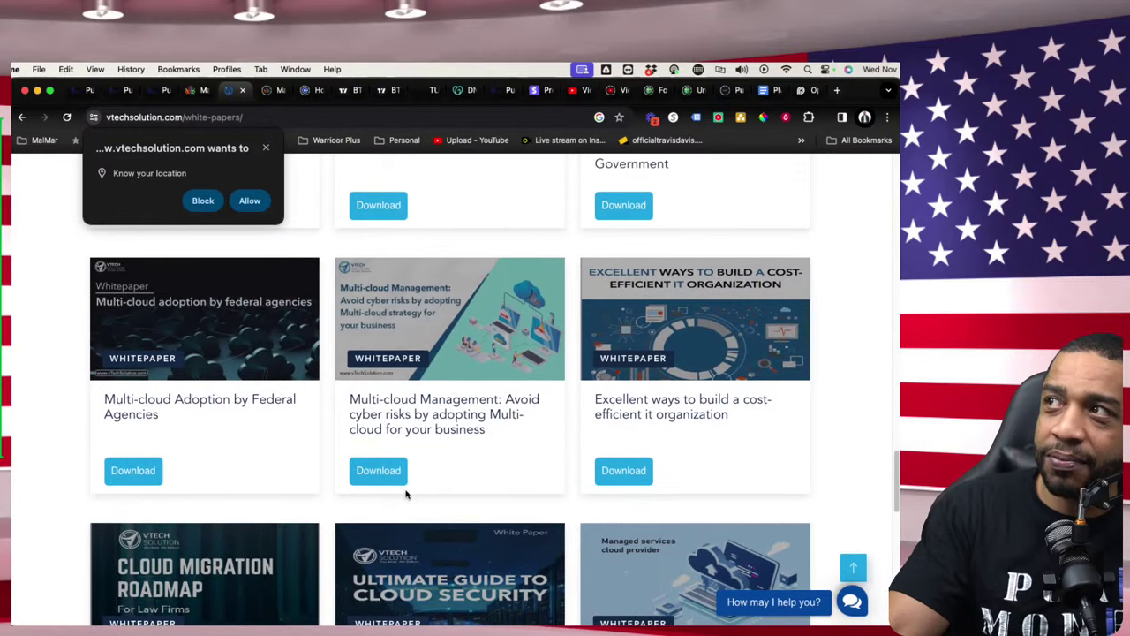
{"action": "scroll", "coordinate": [389, 477], "scroll_direction": "down", "scroll_amount": 5}
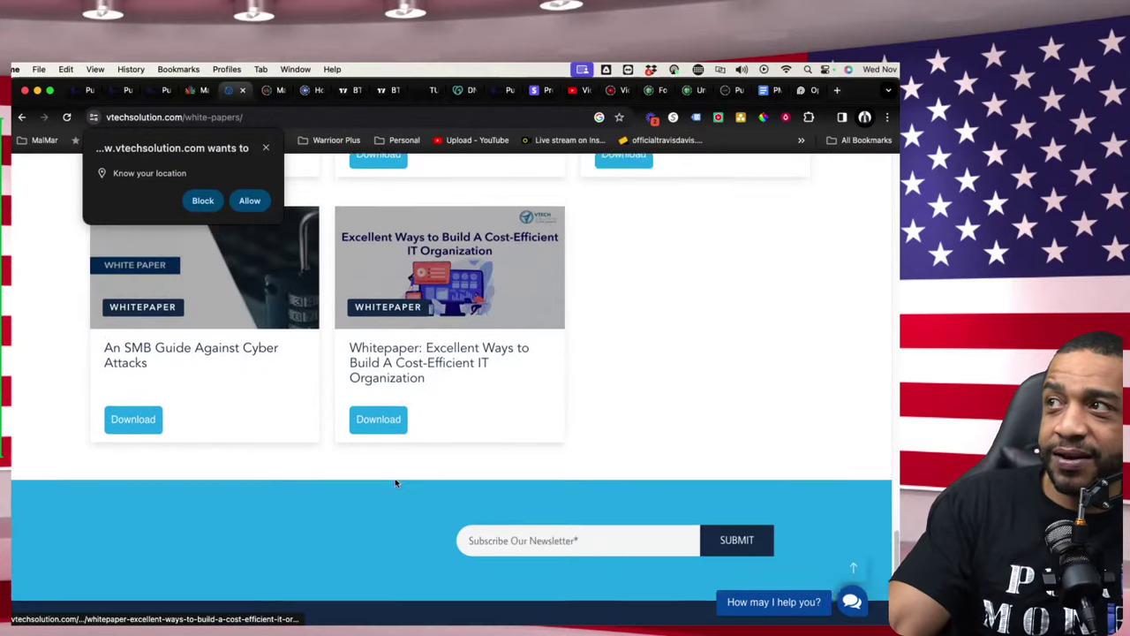
{"action": "scroll", "coordinate": [506, 464], "scroll_direction": "down", "scroll_amount": 3}
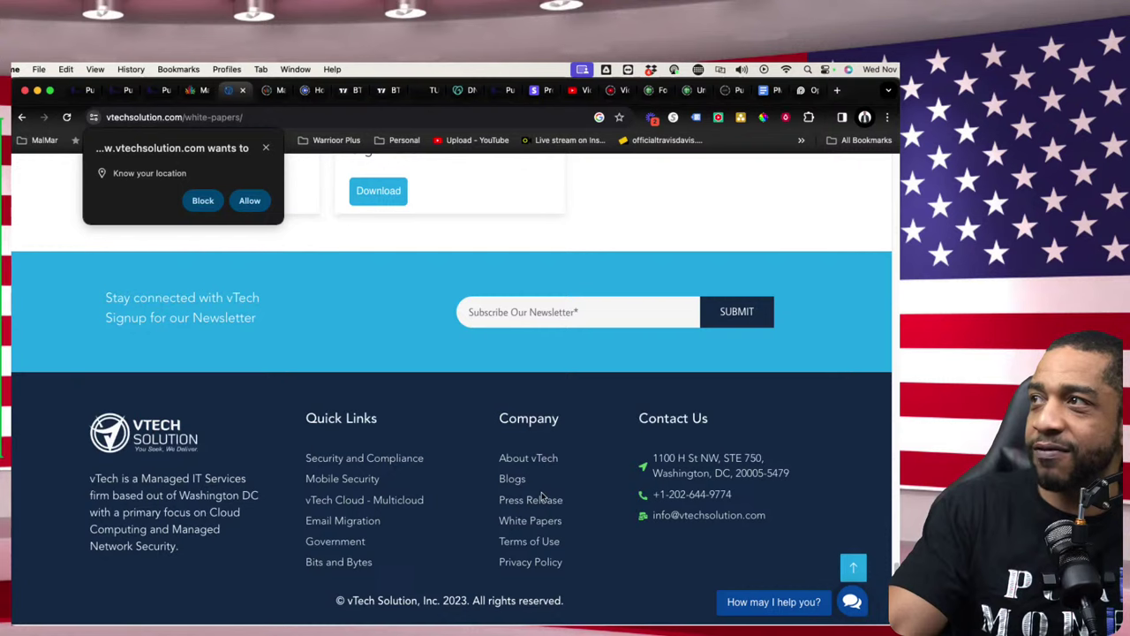
{"action": "scroll", "coordinate": [520, 446], "scroll_direction": "up", "scroll_amount": 20}
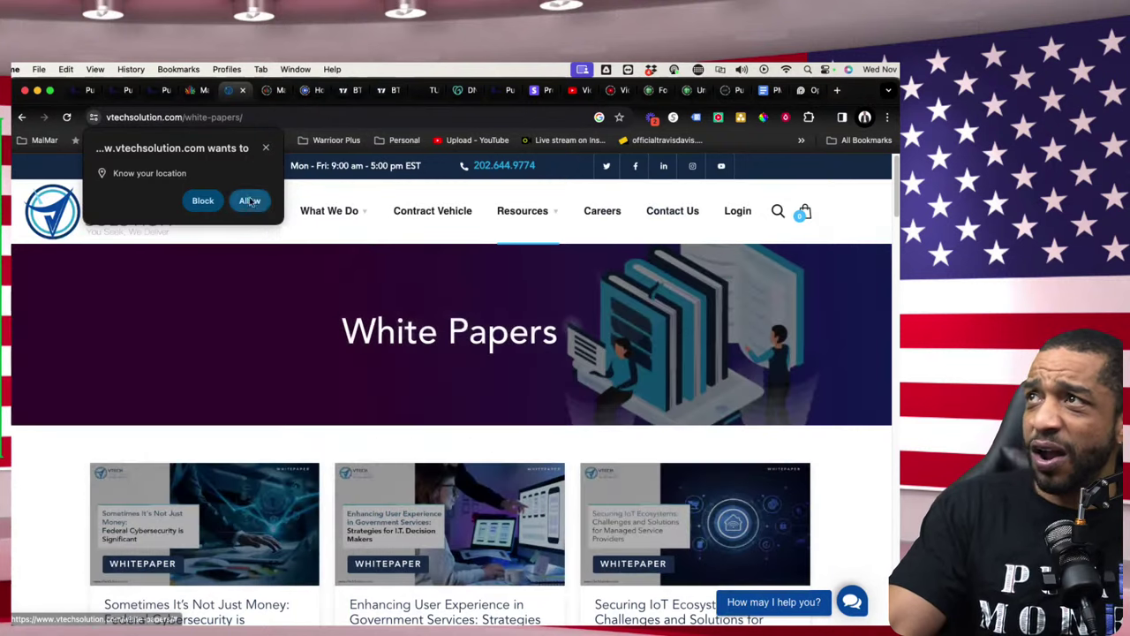
- Dismiss the notification prompt and look over the What We Do and Who We Are menus
{"action": "mouse_move", "coordinate": [323, 210]}
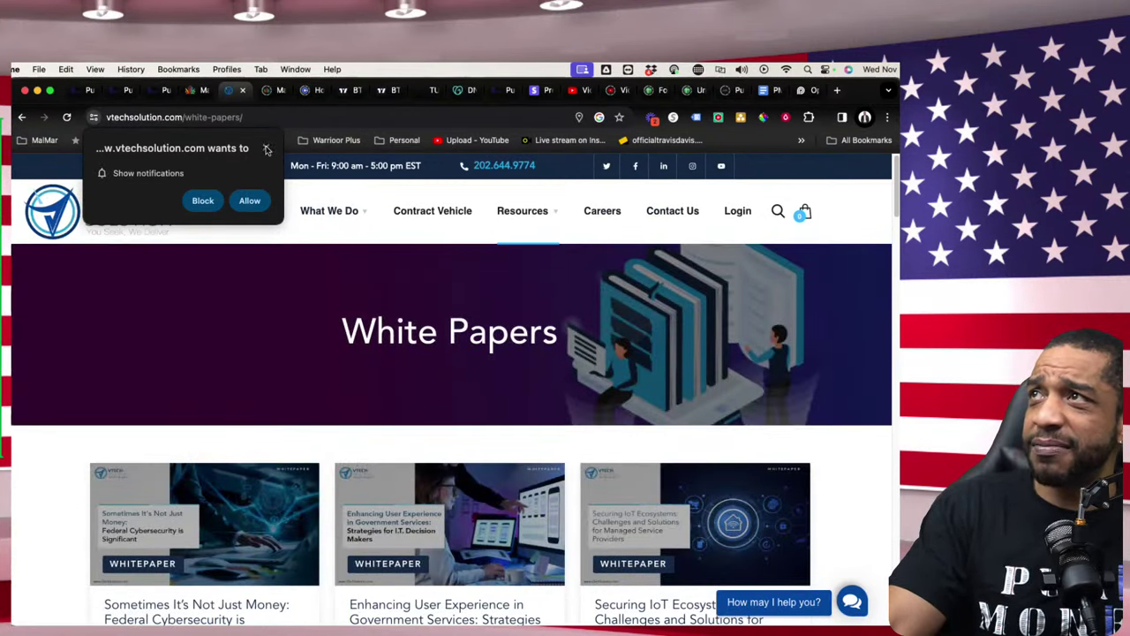
{"action": "left_click", "coordinate": [265, 147]}
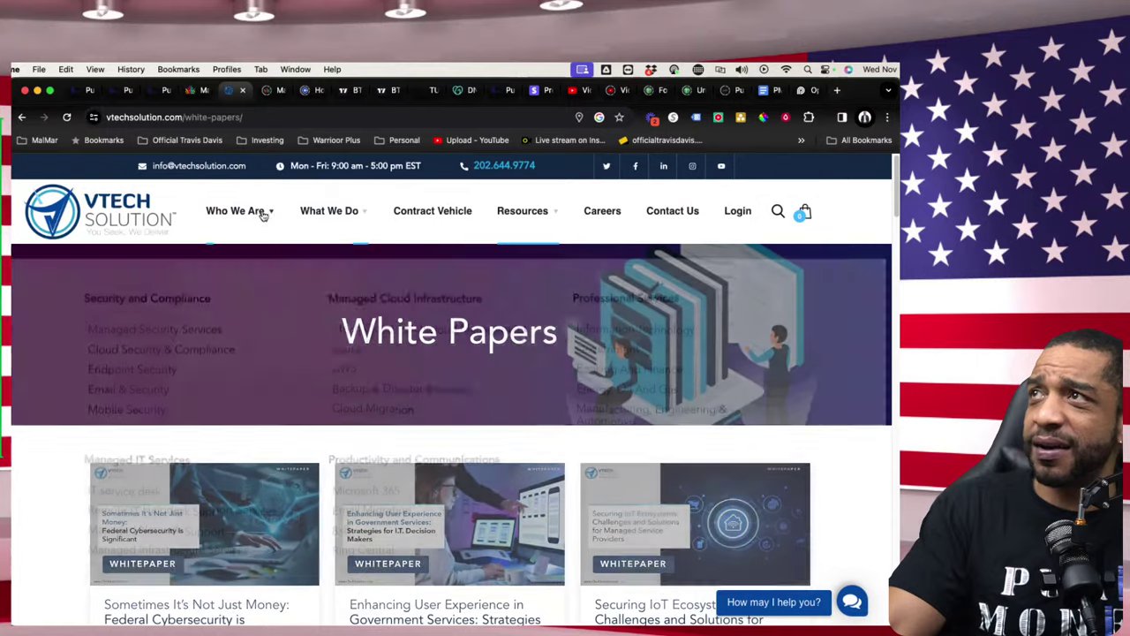
{"action": "mouse_move", "coordinate": [256, 217]}
{"action": "mouse_move", "coordinate": [303, 210]}
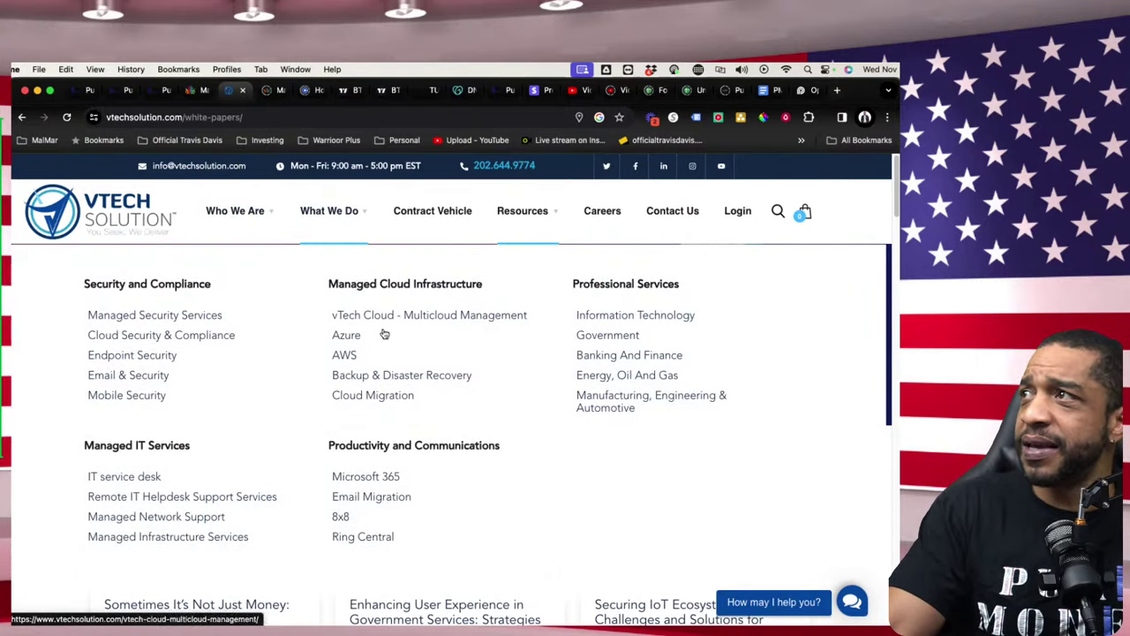
{"action": "scroll", "coordinate": [397, 365], "scroll_direction": "down", "scroll_amount": 4}
{"action": "scroll", "coordinate": [395, 365], "scroll_direction": "up", "scroll_amount": 4}
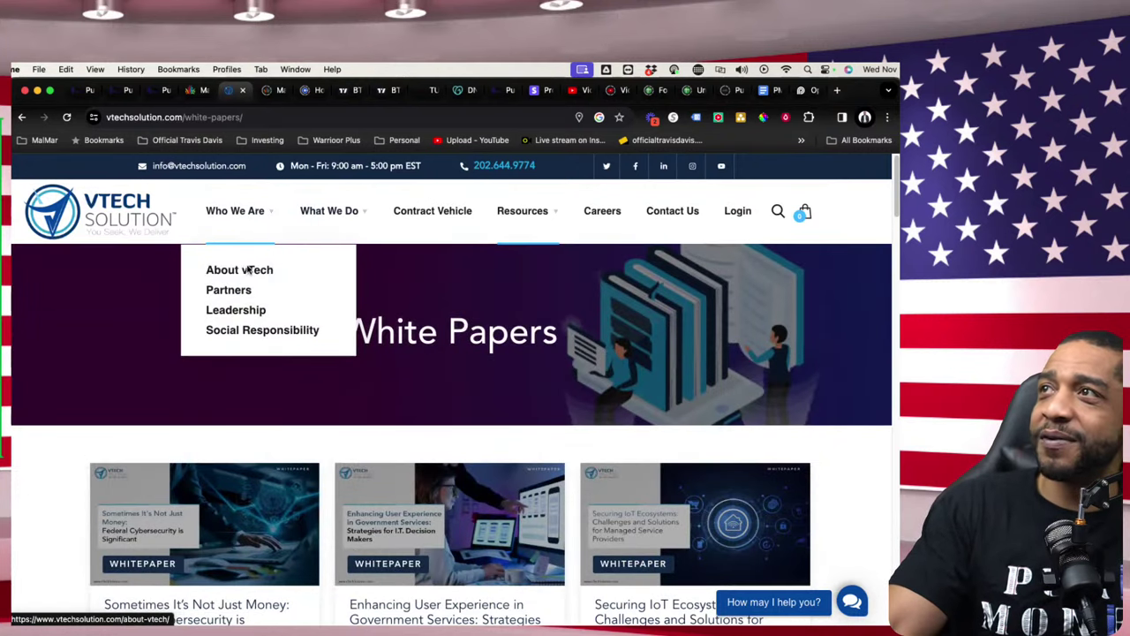
- Scroll through the partner logos on Who We Are > Partners, then return to GovCon Core Apps
{"action": "left_click", "coordinate": [230, 290]}
{"action": "scroll", "coordinate": [308, 353], "scroll_direction": "down", "scroll_amount": 1}
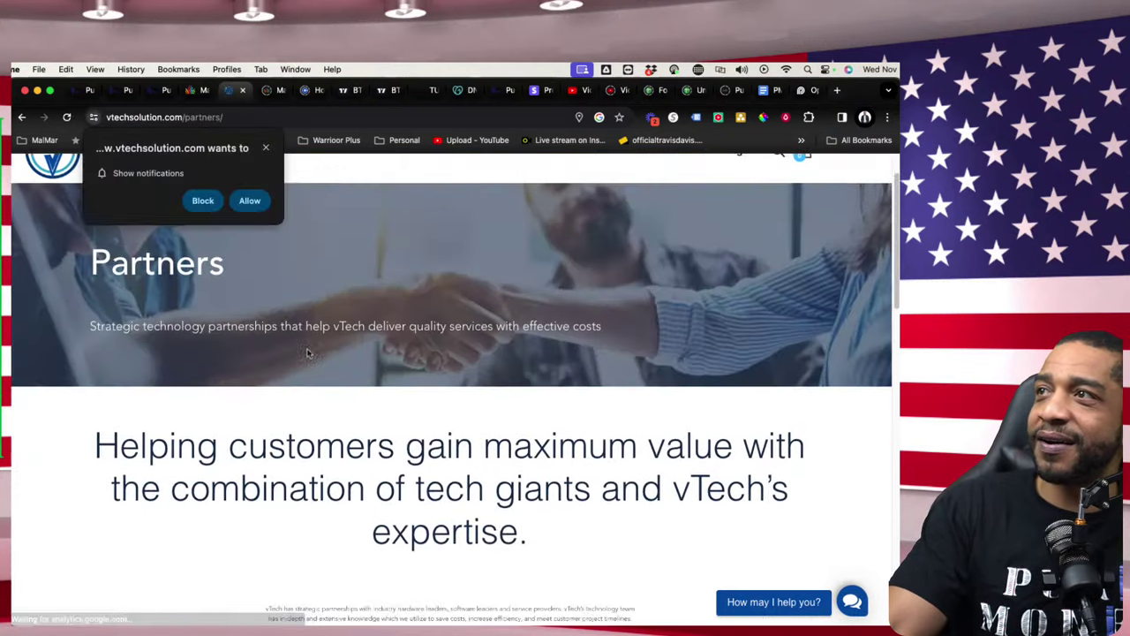
{"action": "scroll", "coordinate": [307, 353], "scroll_direction": "down", "scroll_amount": 10}
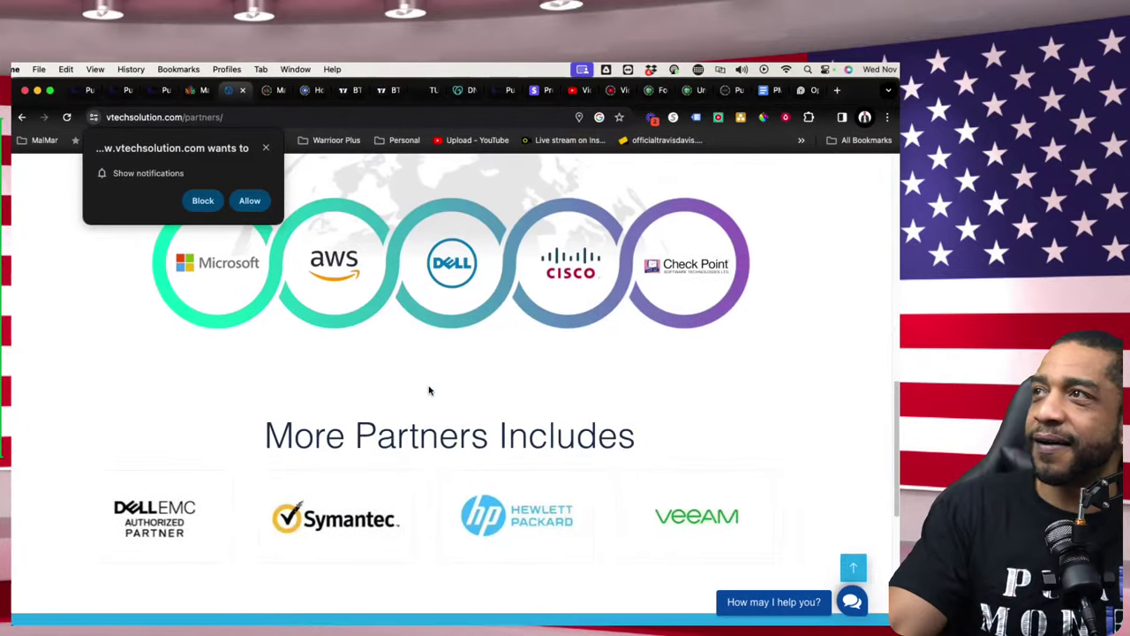
{"action": "scroll", "coordinate": [495, 391], "scroll_direction": "down", "scroll_amount": 5}
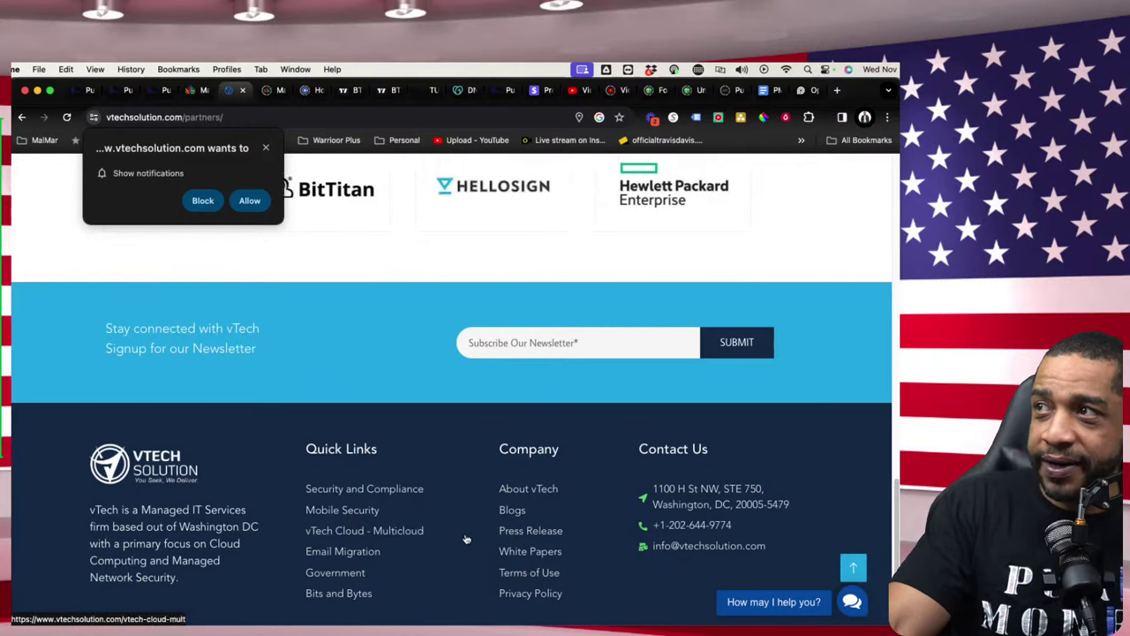
{"action": "scroll", "coordinate": [470, 593], "scroll_direction": "down", "scroll_amount": 1}
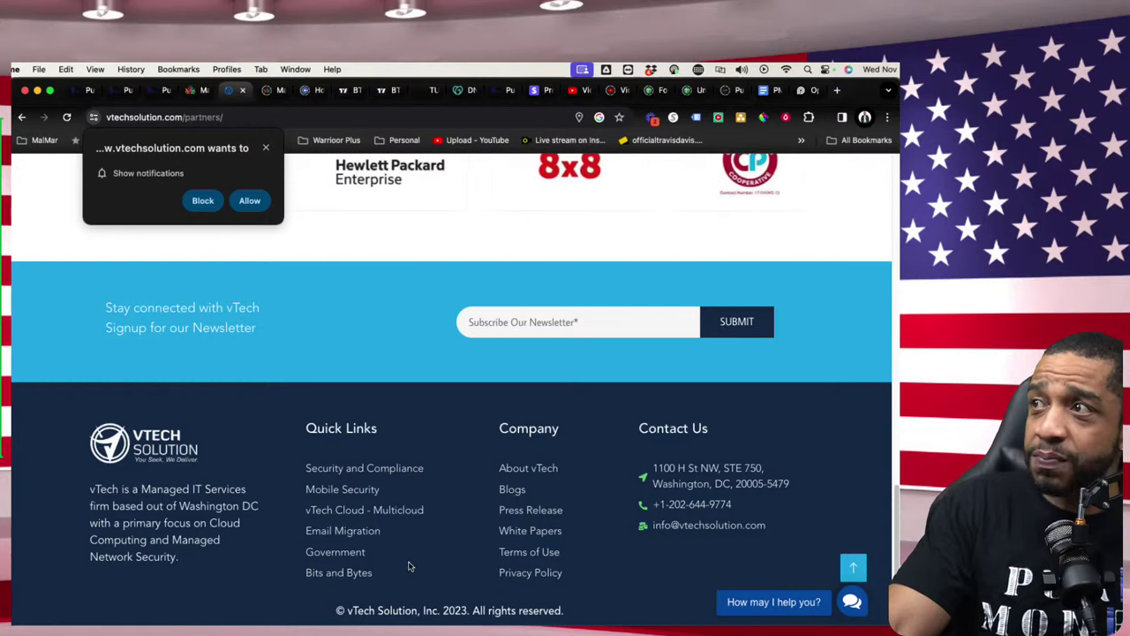
{"action": "scroll", "coordinate": [404, 556], "scroll_direction": "down", "scroll_amount": 1}
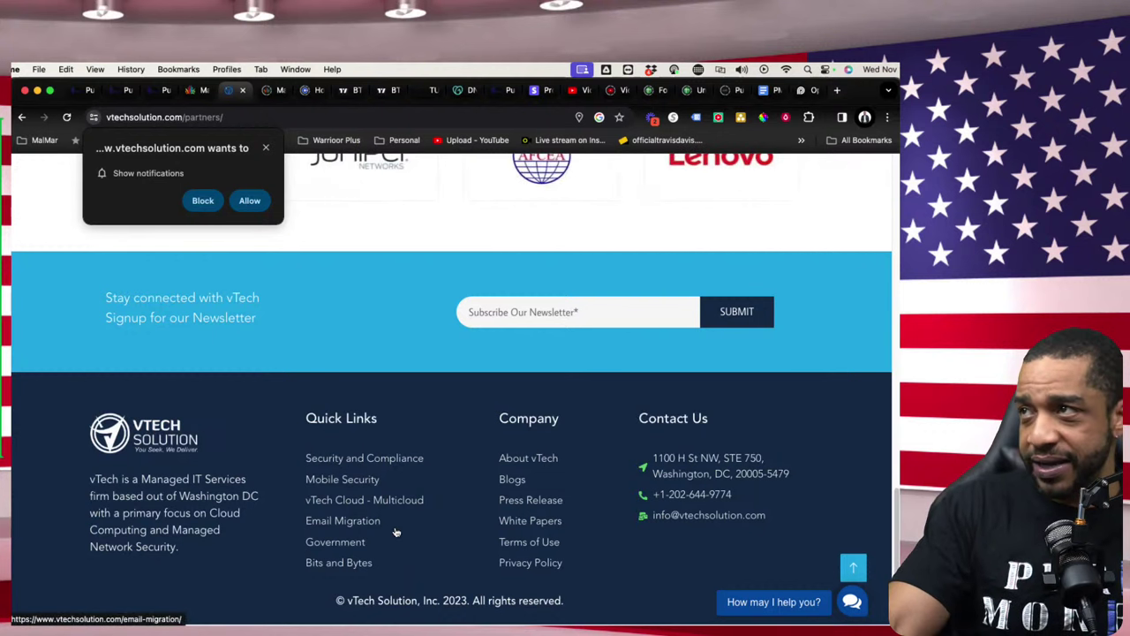
{"action": "scroll", "coordinate": [396, 532], "scroll_direction": "up", "scroll_amount": 5}
{"action": "scroll", "coordinate": [391, 531], "scroll_direction": "down", "scroll_amount": 3}
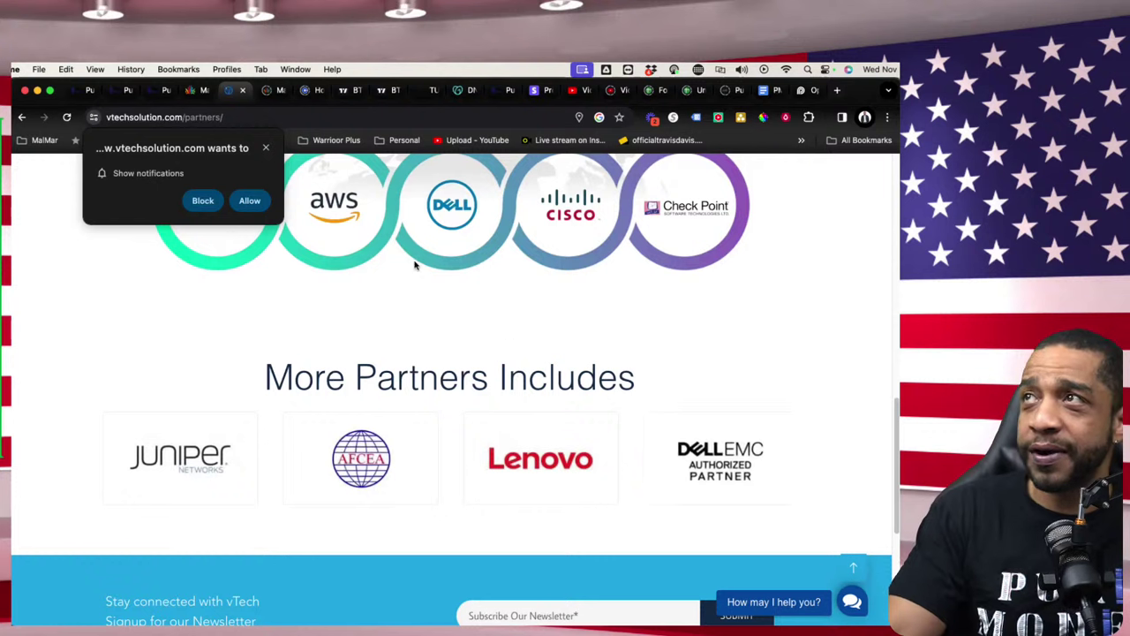
{"action": "left_click", "coordinate": [194, 90]}
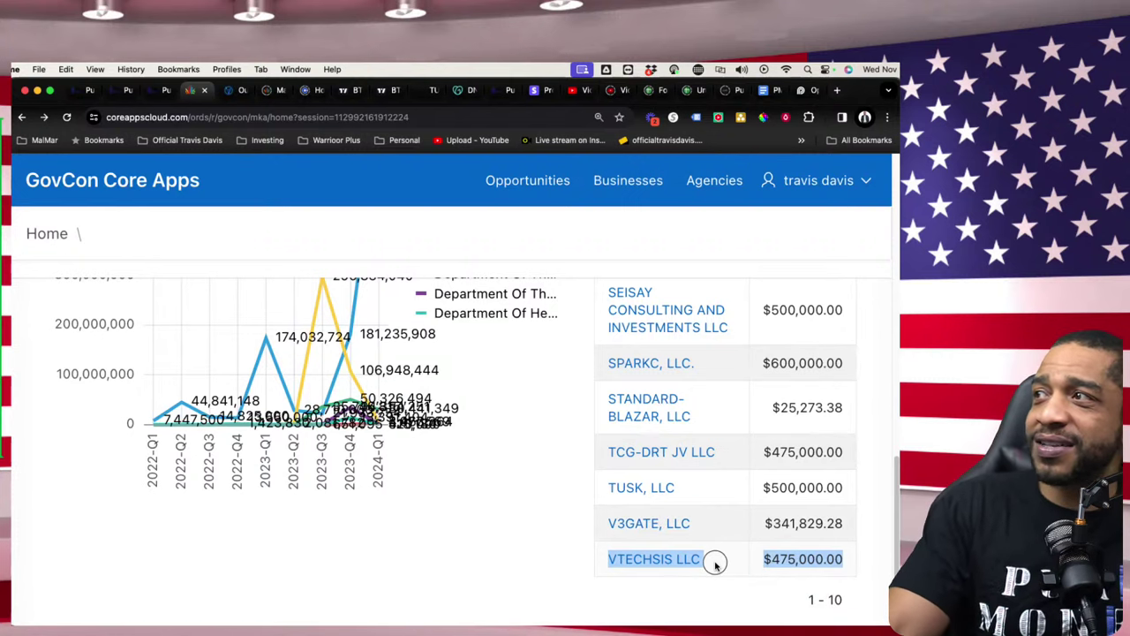
{"action": "left_click_drag", "start_coordinate": [715, 563], "coordinate": [553, 562]}
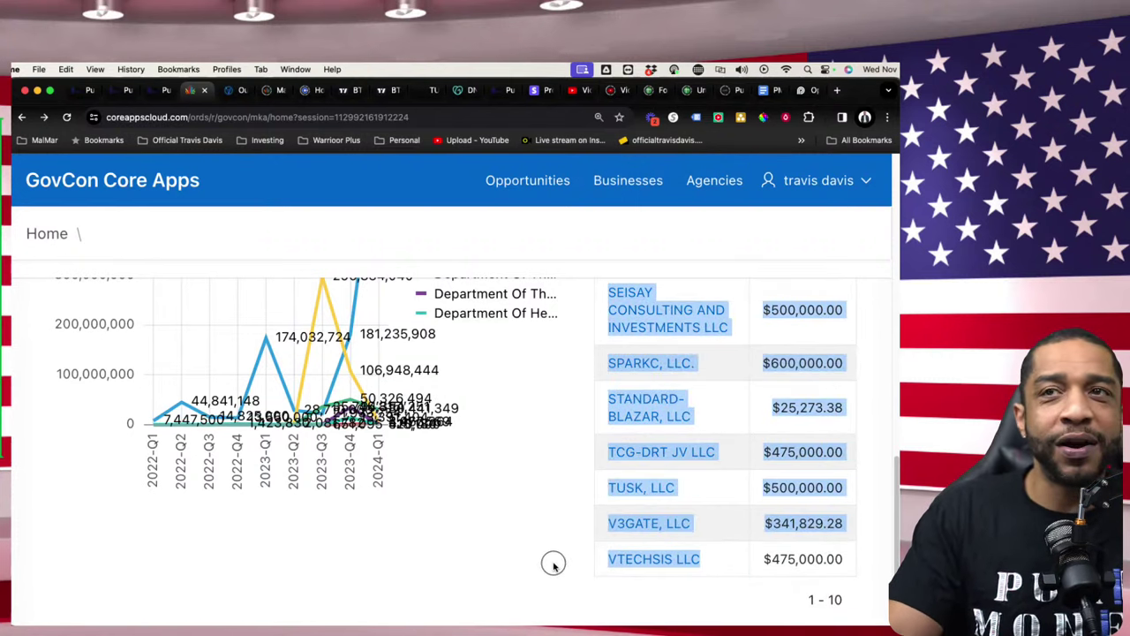
{"action": "left_click", "coordinate": [723, 572]}
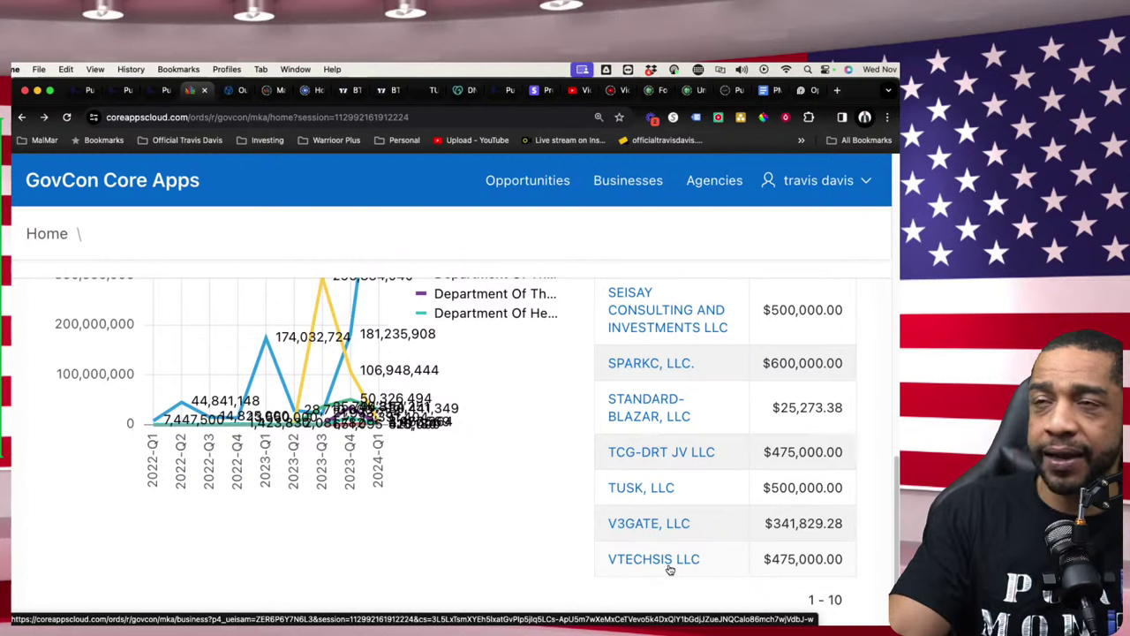
- Scroll the vTech Partners page down to its footer, then go back to the GovCon Core Apps award table
{"action": "left_click", "coordinate": [228, 90]}
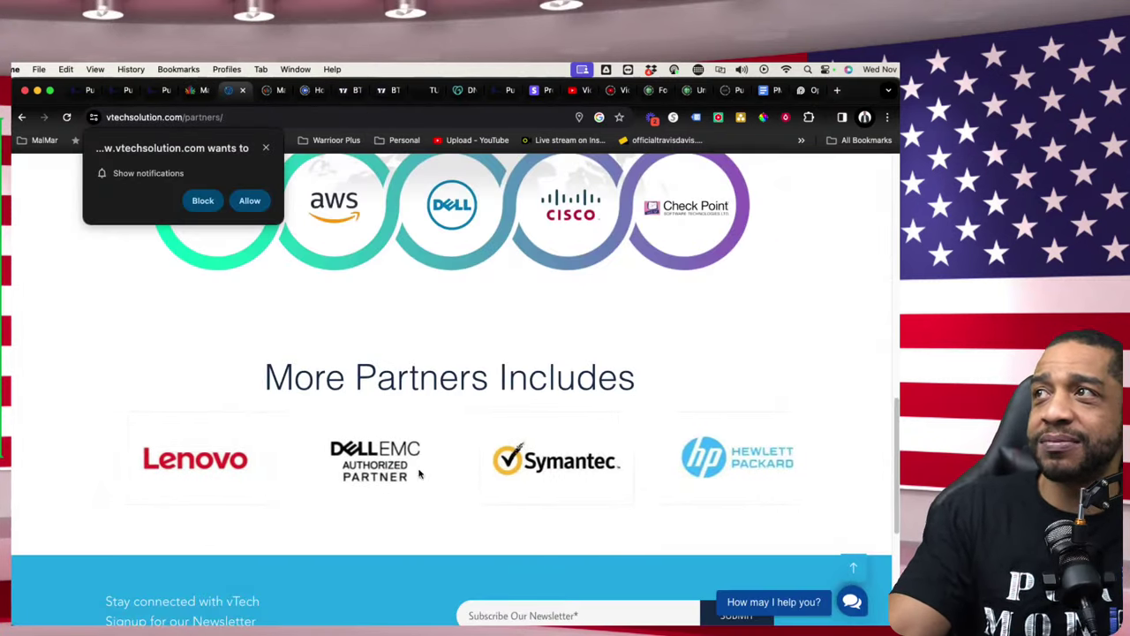
{"action": "scroll", "coordinate": [420, 475], "scroll_direction": "up", "scroll_amount": 3}
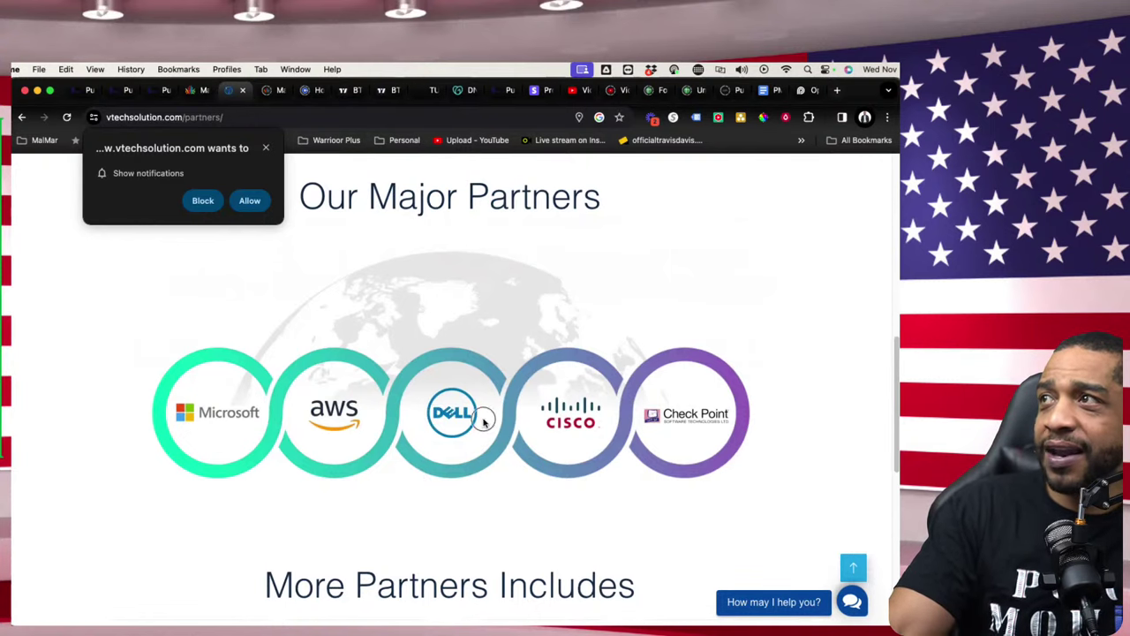
{"action": "scroll", "coordinate": [651, 492], "scroll_direction": "down", "scroll_amount": 3}
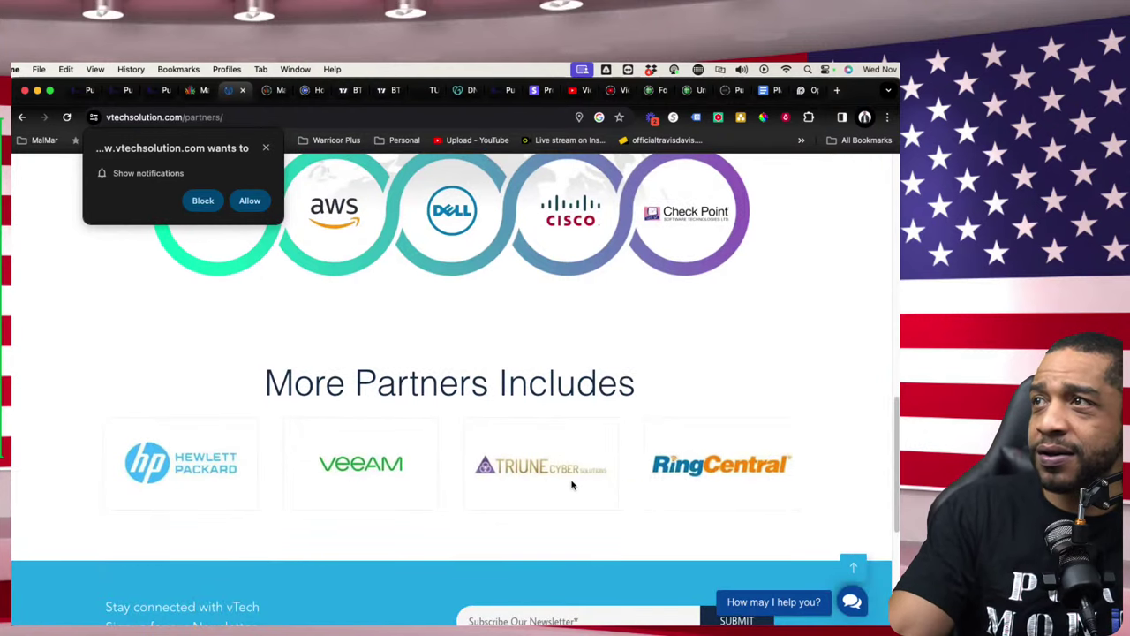
{"action": "scroll", "coordinate": [474, 522], "scroll_direction": "down", "scroll_amount": 2}
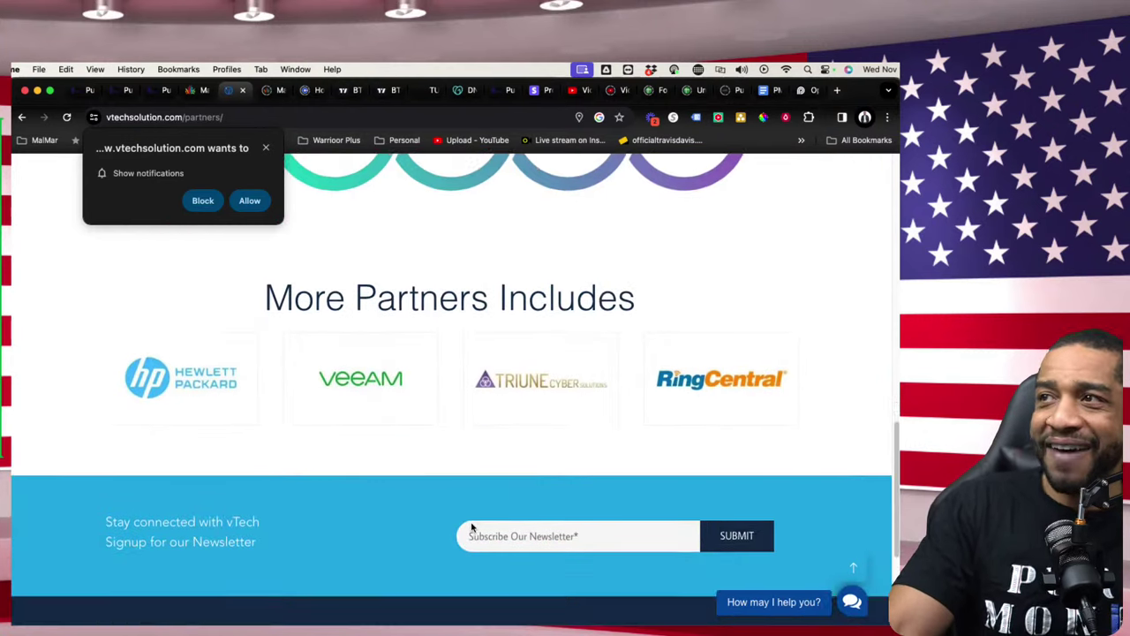
{"action": "scroll", "coordinate": [469, 527], "scroll_direction": "down", "scroll_amount": 3}
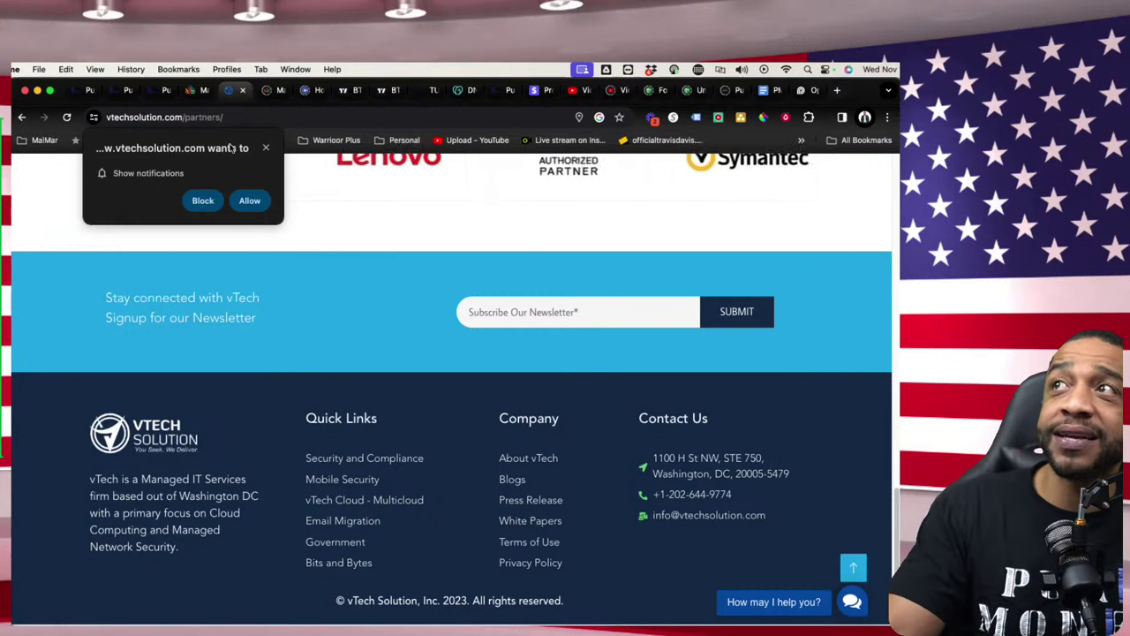
{"action": "left_click", "coordinate": [203, 94]}
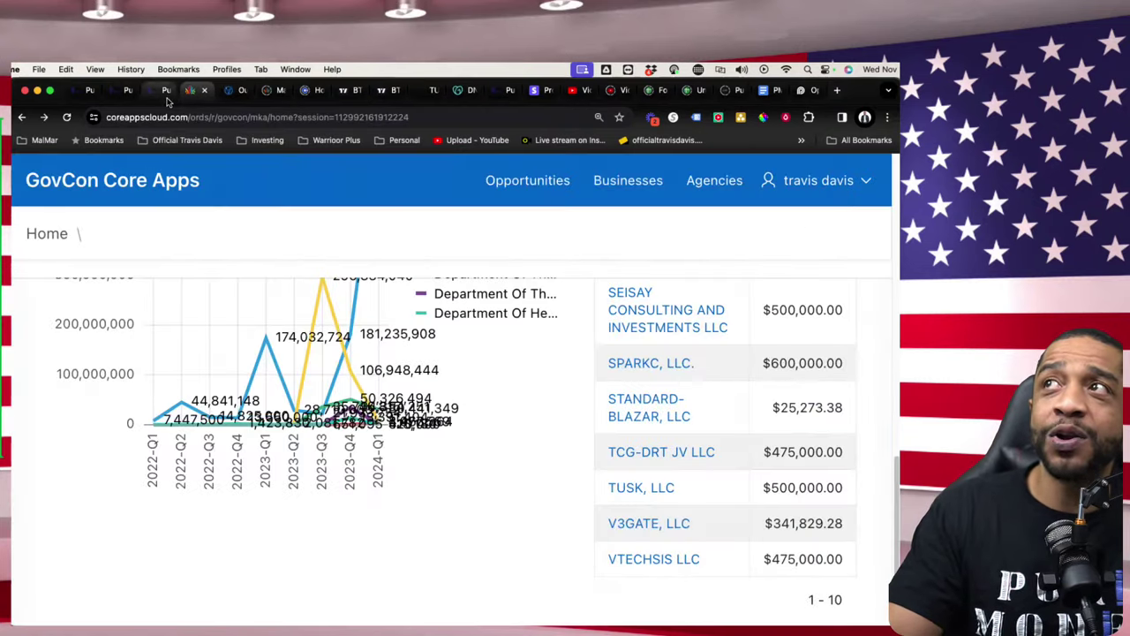
{"action": "scroll", "coordinate": [575, 500], "scroll_direction": "up", "scroll_amount": 1}
{"action": "scroll", "coordinate": [475, 455], "scroll_direction": "up", "scroll_amount": 2}
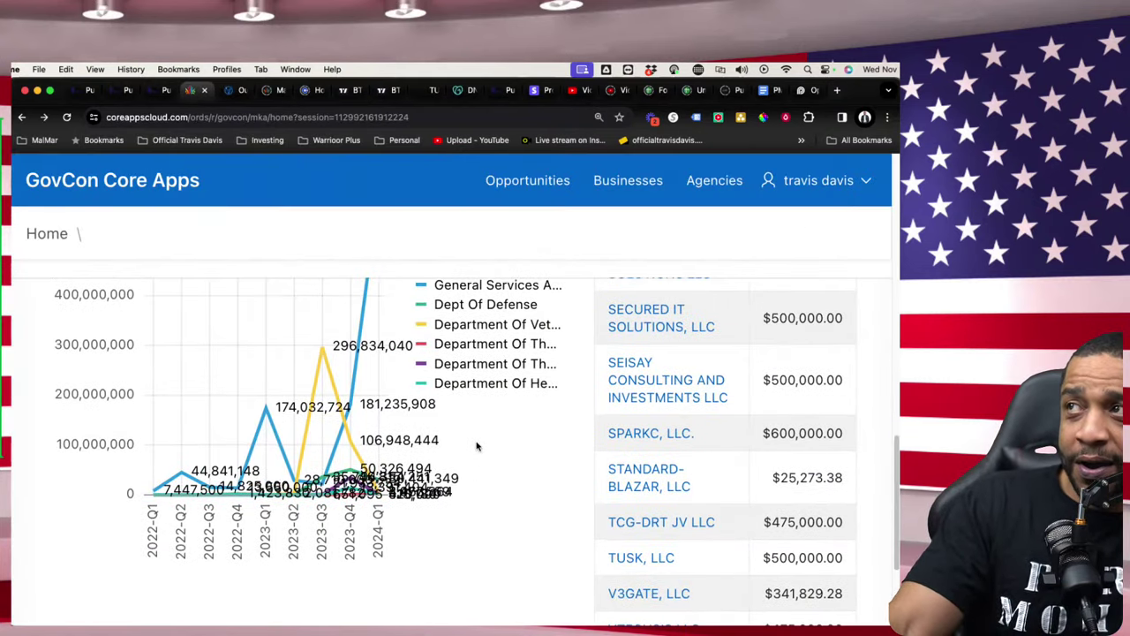
{"action": "scroll", "coordinate": [609, 523], "scroll_direction": "down", "scroll_amount": 1}
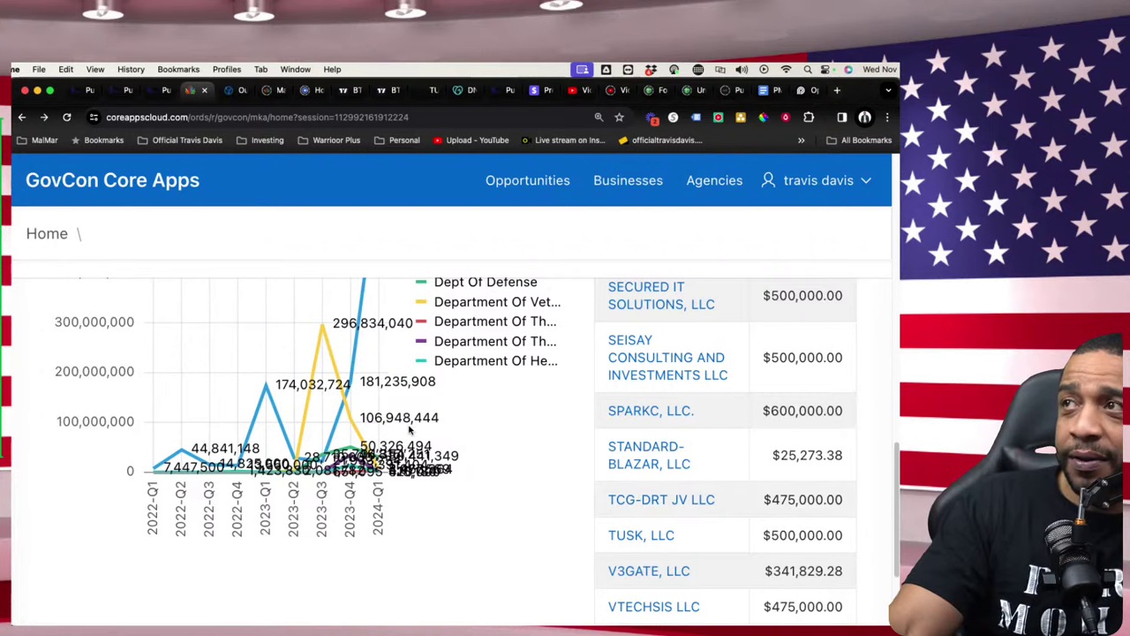
{"action": "scroll", "coordinate": [642, 495], "scroll_direction": "up", "scroll_amount": 5}
{"action": "scroll", "coordinate": [641, 453], "scroll_direction": "down", "scroll_amount": 5}
{"action": "scroll", "coordinate": [645, 441], "scroll_direction": "up", "scroll_amount": 8}
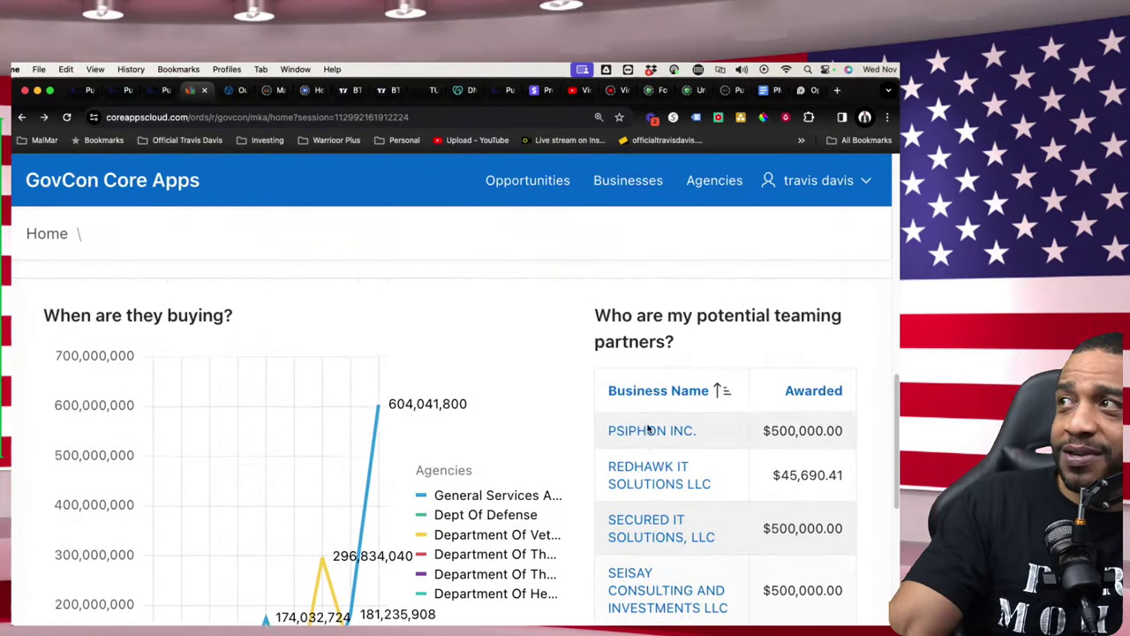
{"action": "scroll", "coordinate": [653, 513], "scroll_direction": "down", "scroll_amount": 12}
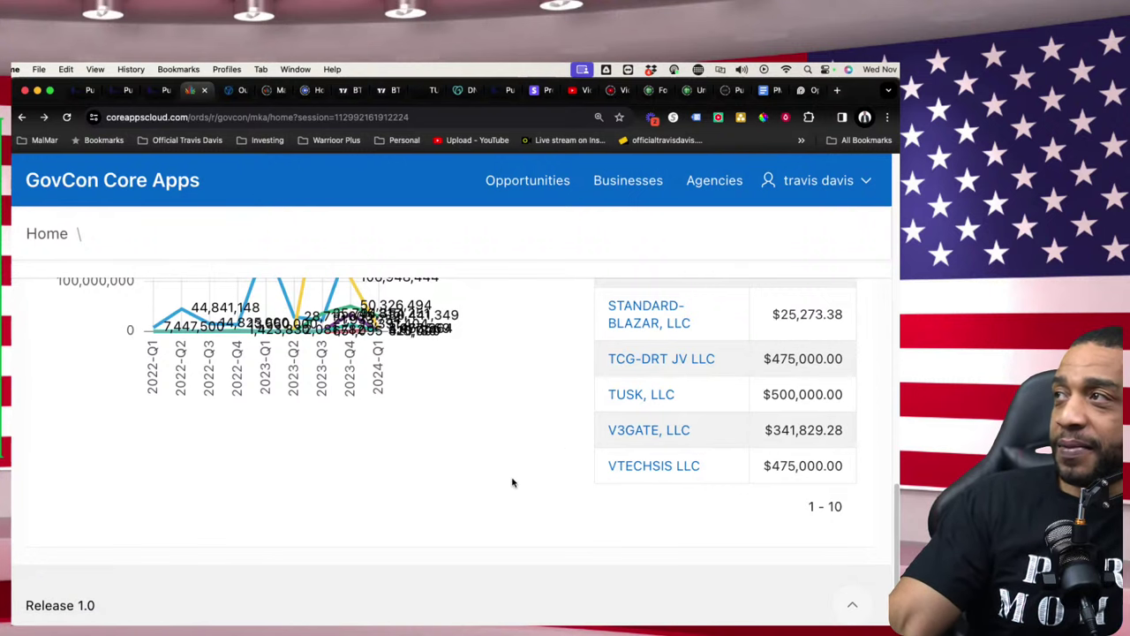
{"action": "scroll", "coordinate": [474, 486], "scroll_direction": "up", "scroll_amount": 2}
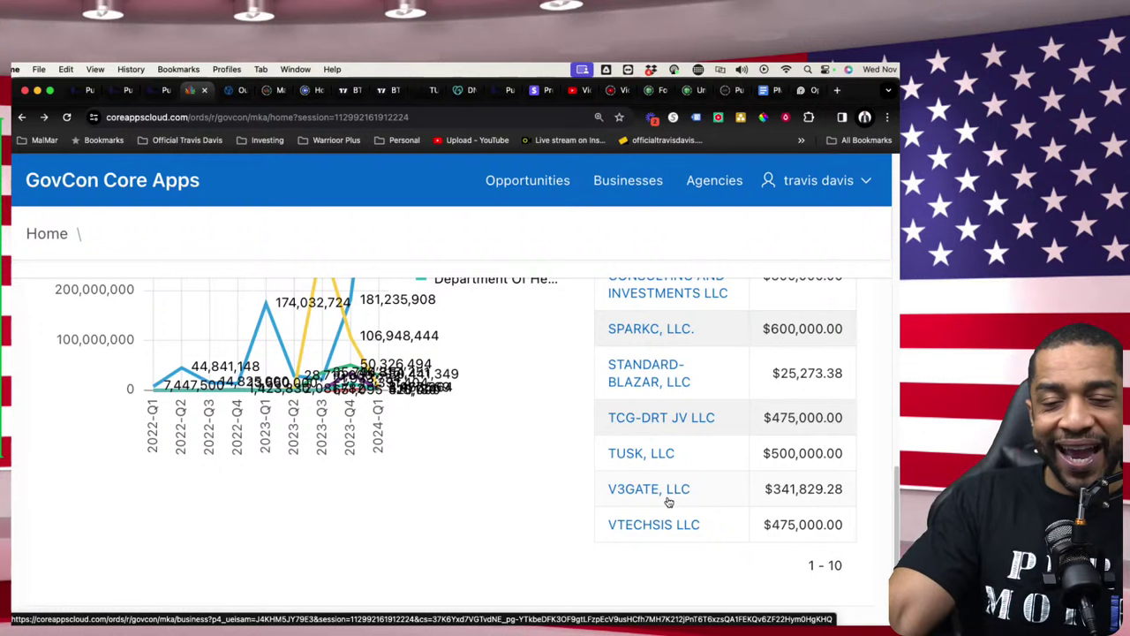
{"action": "scroll", "coordinate": [795, 481], "scroll_direction": "up", "scroll_amount": 2}
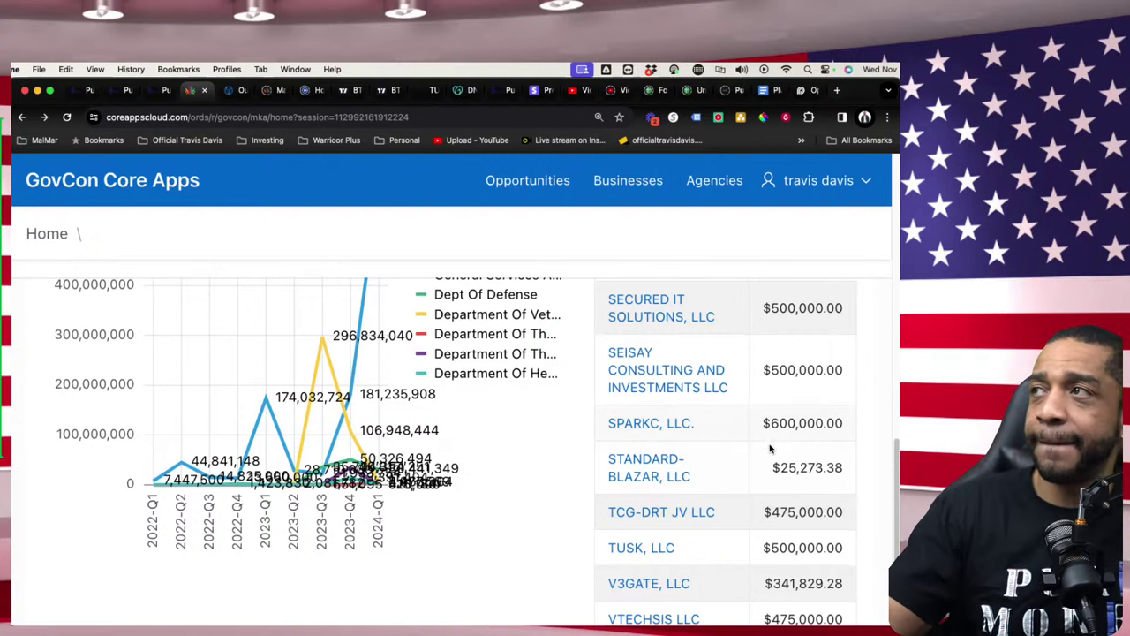
- Go from Businesses to Opportunities to list the 22 opportunities for NAICS 541519
{"action": "scroll", "coordinate": [517, 375], "scroll_direction": "down", "scroll_amount": 1}
{"action": "scroll", "coordinate": [547, 362], "scroll_direction": "down", "scroll_amount": 4}
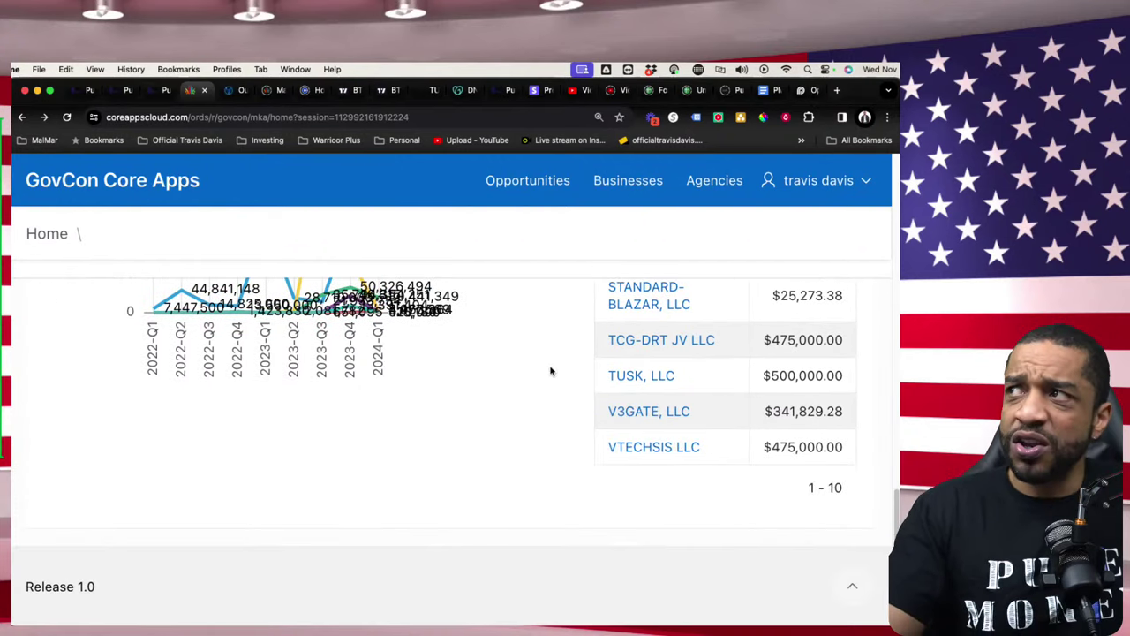
{"action": "scroll", "coordinate": [460, 395], "scroll_direction": "up", "scroll_amount": 8}
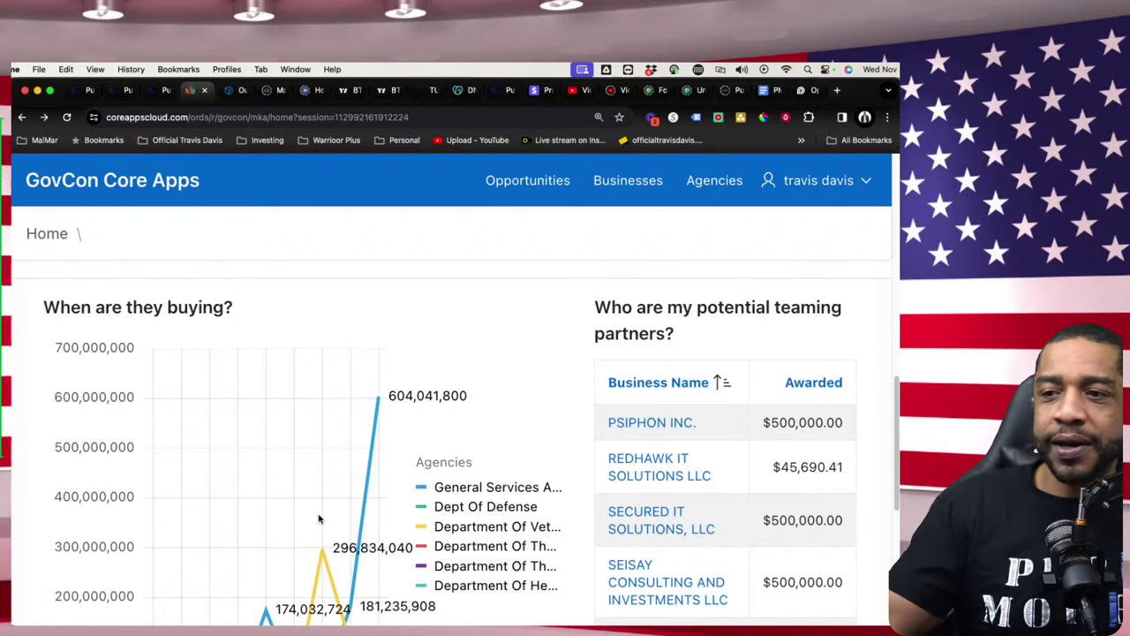
{"action": "left_click", "coordinate": [629, 182]}
{"action": "left_click", "coordinate": [548, 181]}
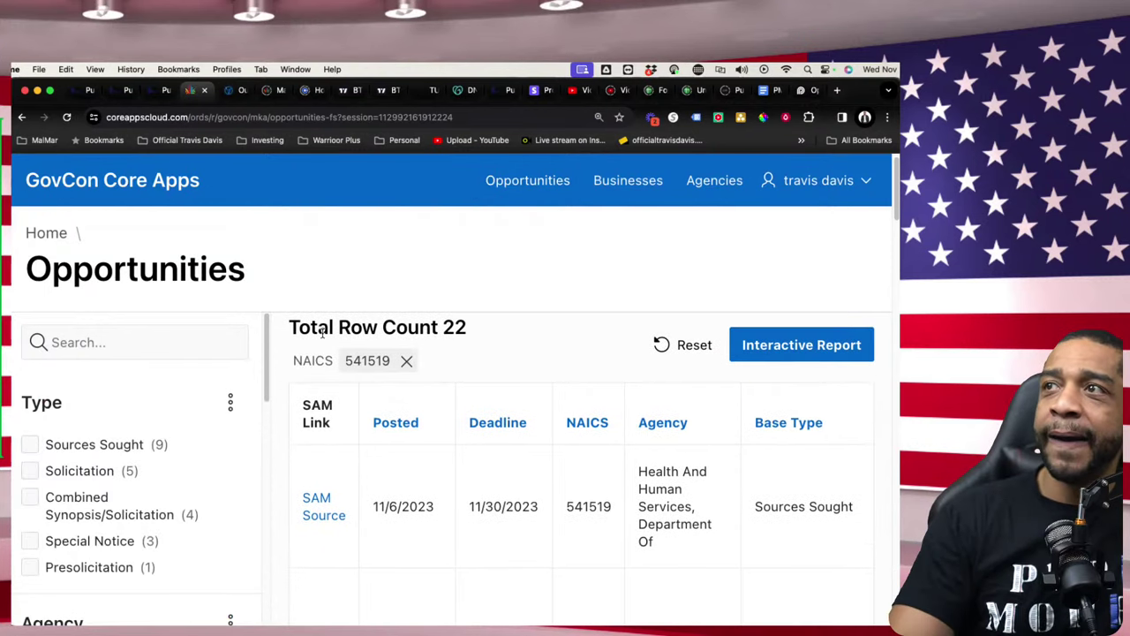
{"action": "scroll", "coordinate": [318, 329], "scroll_direction": "down", "scroll_amount": 1}
{"action": "scroll", "coordinate": [317, 328], "scroll_direction": "down", "scroll_amount": 2}
{"action": "scroll", "coordinate": [225, 377], "scroll_direction": "up", "scroll_amount": 3}
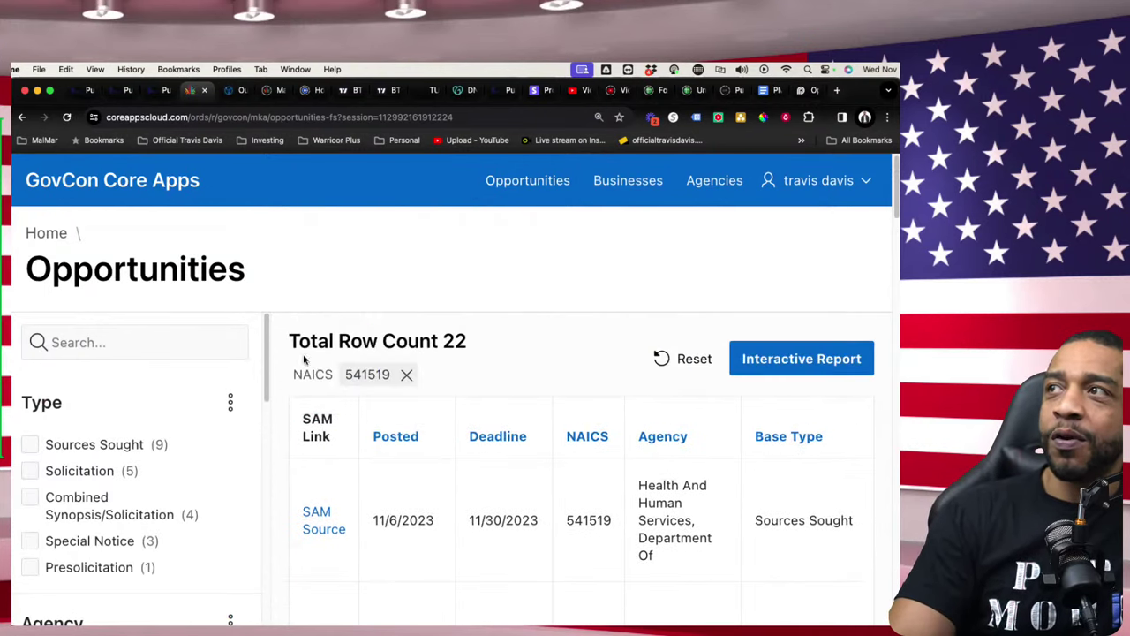
{"action": "scroll", "coordinate": [176, 459], "scroll_direction": "down", "scroll_amount": 2}
{"action": "scroll", "coordinate": [149, 495], "scroll_direction": "down", "scroll_amount": 1}
- Filter Type to Combined Synopsis/Solicitation and Solicitation, then scan solicitation numbers and titles
{"action": "left_click", "coordinate": [30, 374]}
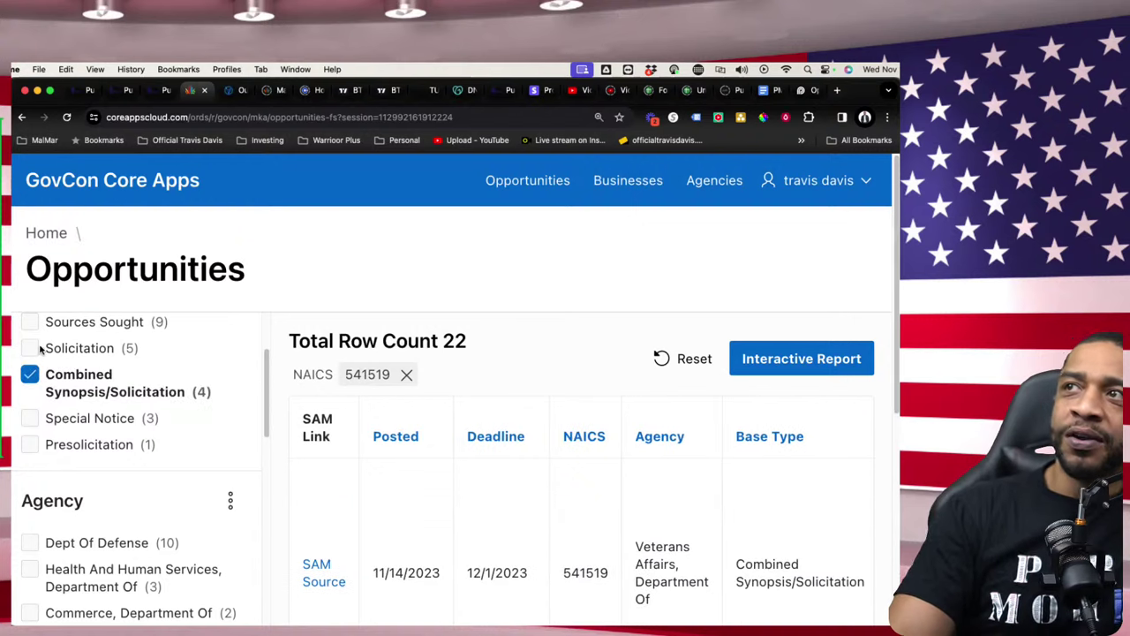
{"action": "left_click", "coordinate": [34, 350]}
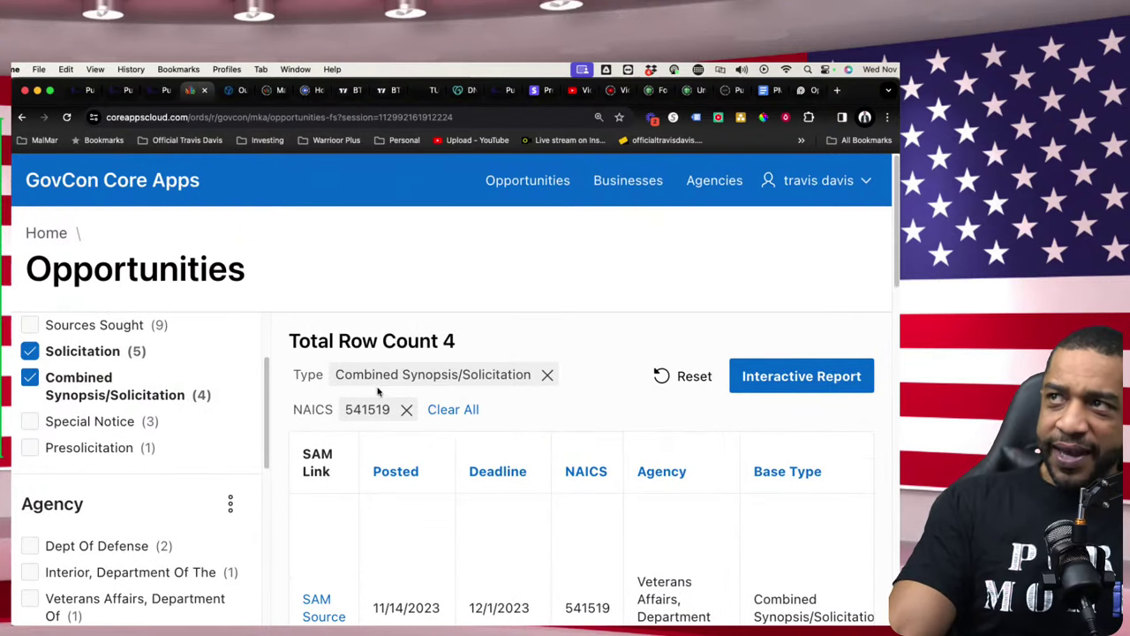
{"action": "scroll", "coordinate": [474, 421], "scroll_direction": "down", "scroll_amount": 5}
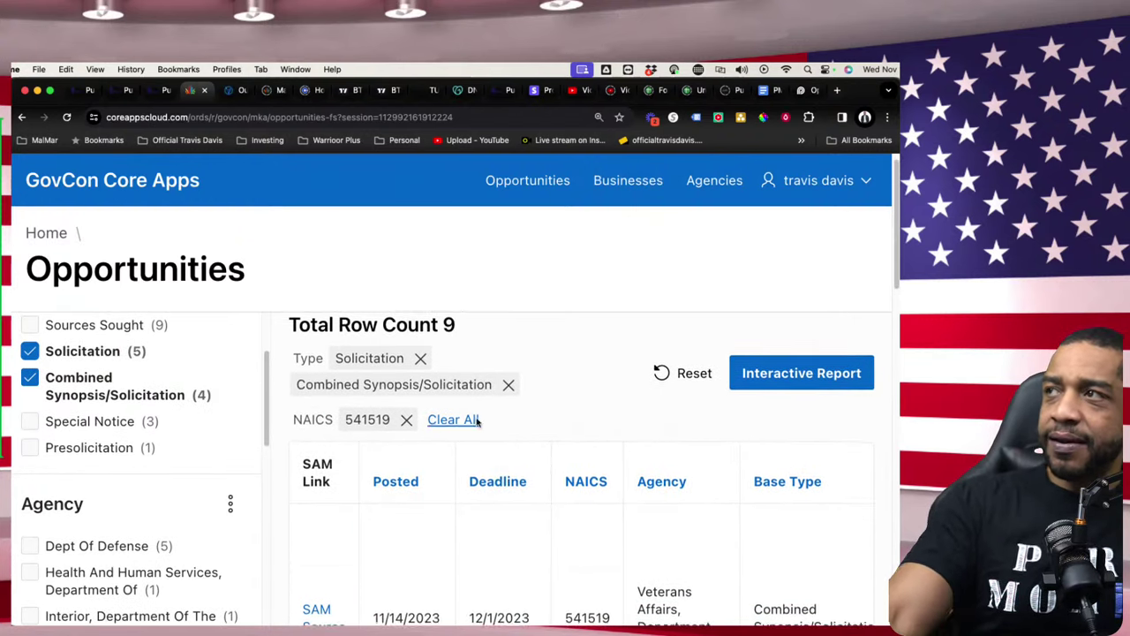
{"action": "scroll", "coordinate": [491, 432], "scroll_direction": "down", "scroll_amount": 1}
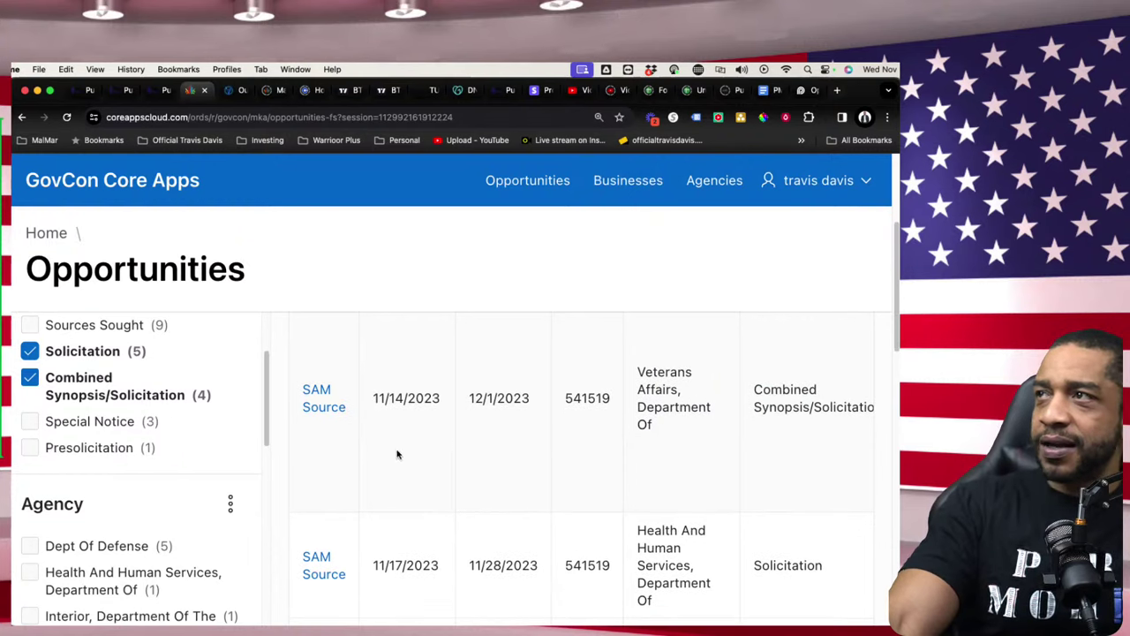
{"action": "scroll", "coordinate": [414, 489], "scroll_direction": "down", "scroll_amount": 1}
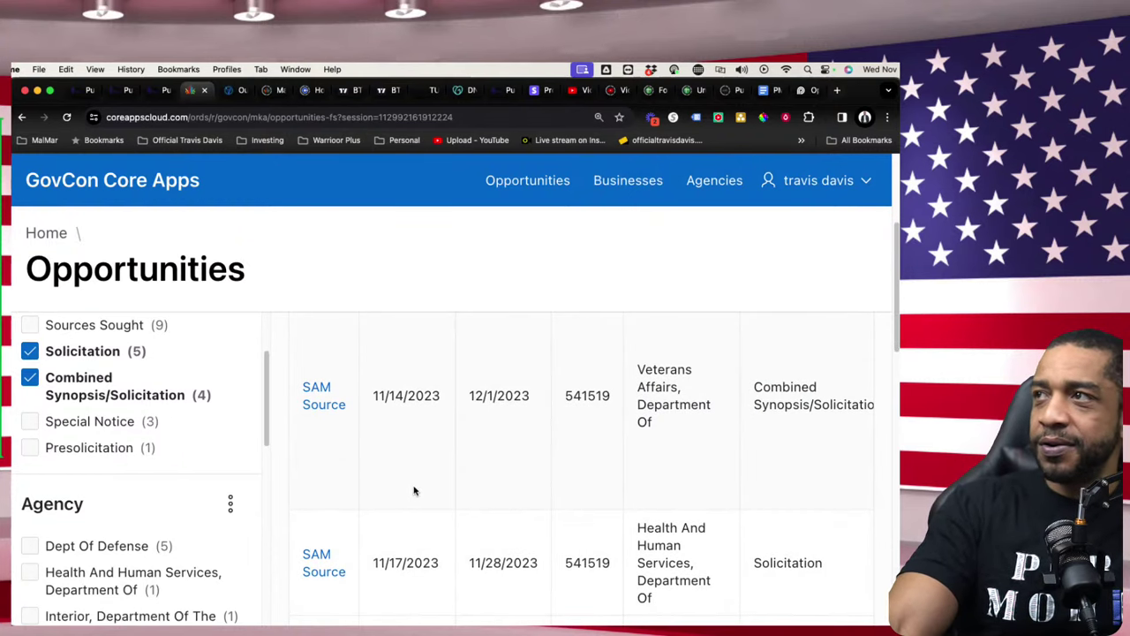
{"action": "scroll", "coordinate": [417, 491], "scroll_direction": "right", "scroll_amount": 3}
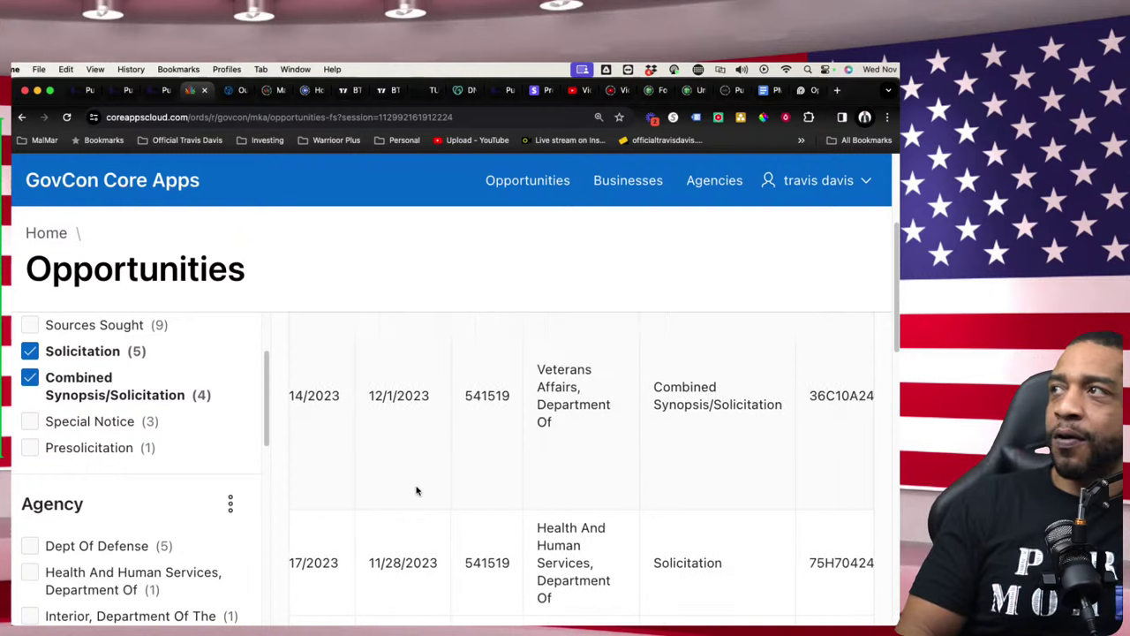
{"action": "scroll", "coordinate": [416, 491], "scroll_direction": "down", "scroll_amount": 1}
{"action": "scroll", "coordinate": [416, 491], "scroll_direction": "right", "scroll_amount": 6}
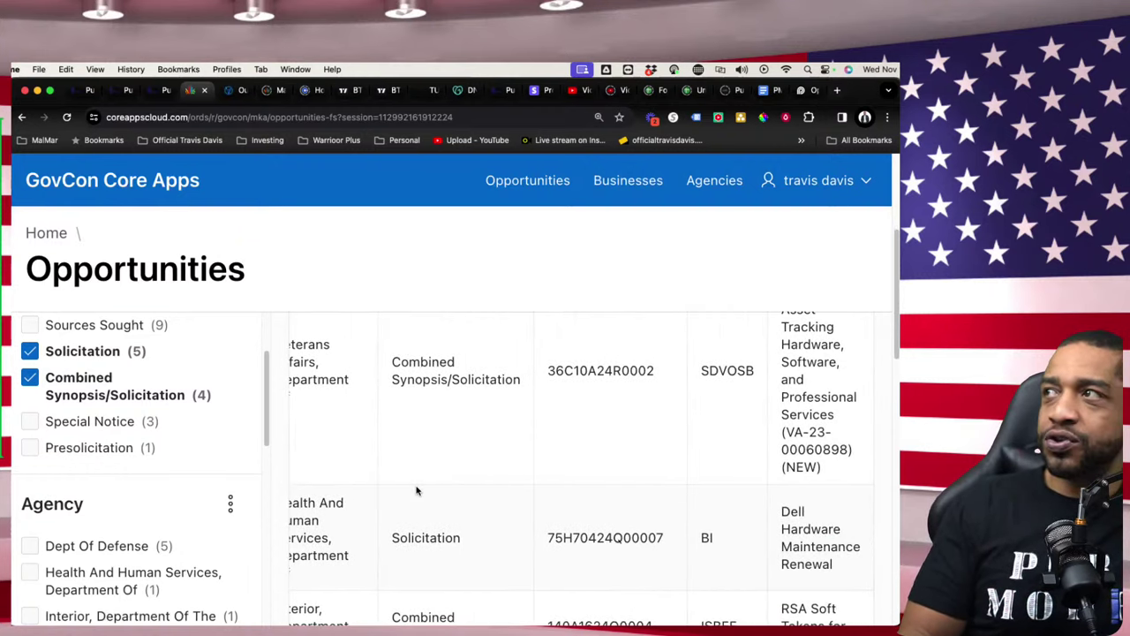
{"action": "scroll", "coordinate": [417, 491], "scroll_direction": "down", "scroll_amount": 1}
{"action": "scroll", "coordinate": [417, 489], "scroll_direction": "up", "scroll_amount": 3}
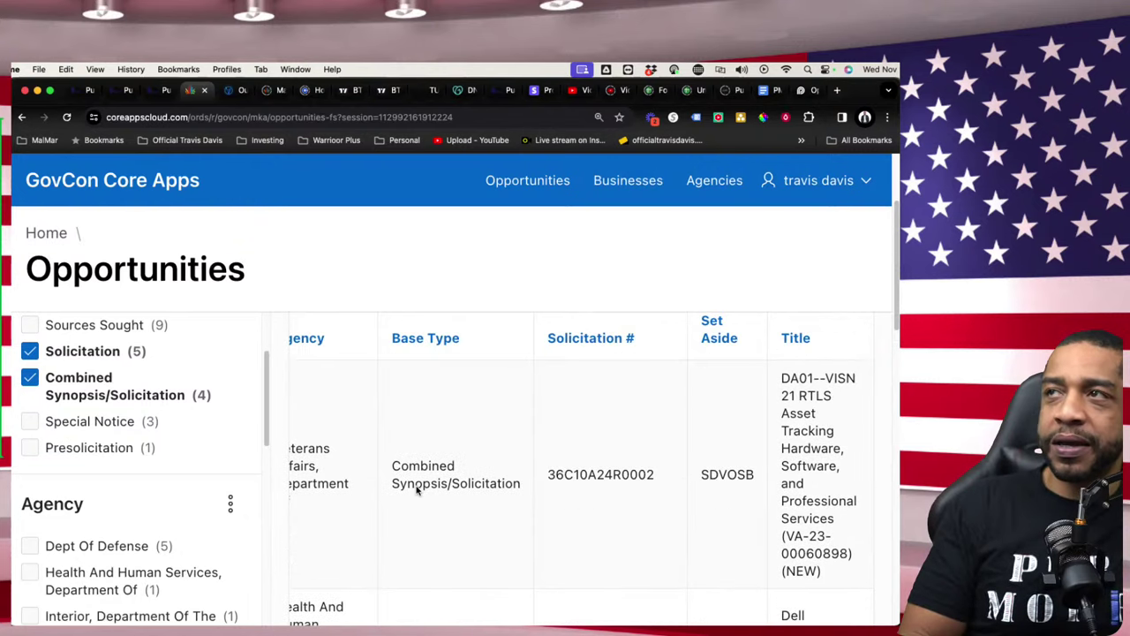
{"action": "scroll", "coordinate": [416, 487], "scroll_direction": "up", "scroll_amount": 1}
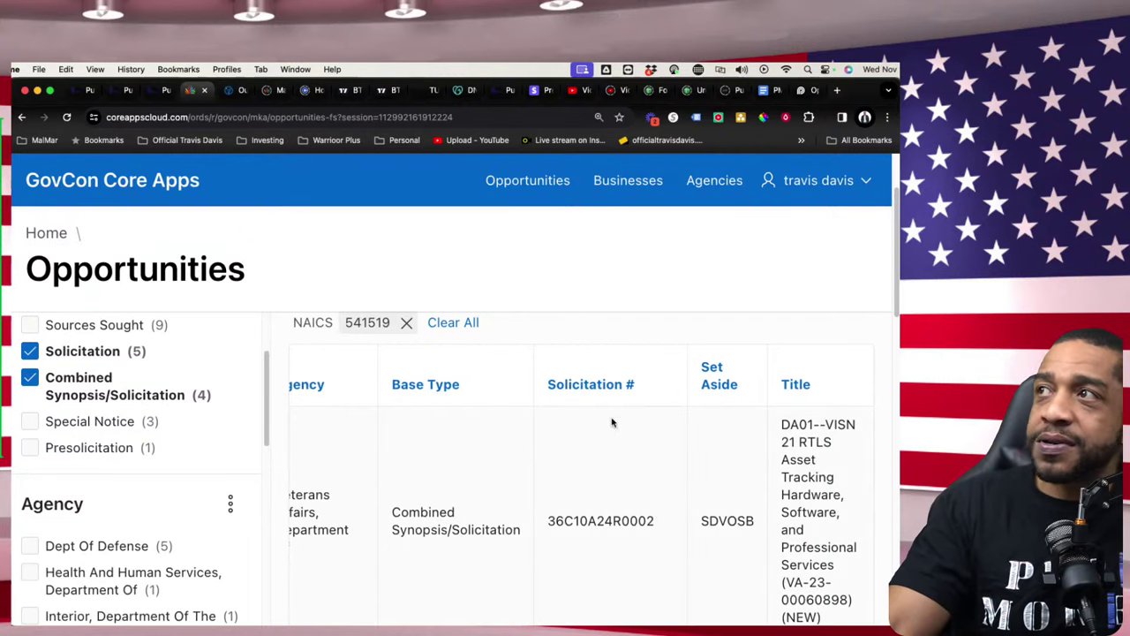
- Find the 11/15/2023 Dept Of Defense row and bring up link options for its SAM Source link
{"action": "scroll", "coordinate": [747, 474], "scroll_direction": "down", "scroll_amount": 3}
{"action": "scroll", "coordinate": [821, 477], "scroll_direction": "down", "scroll_amount": 5}
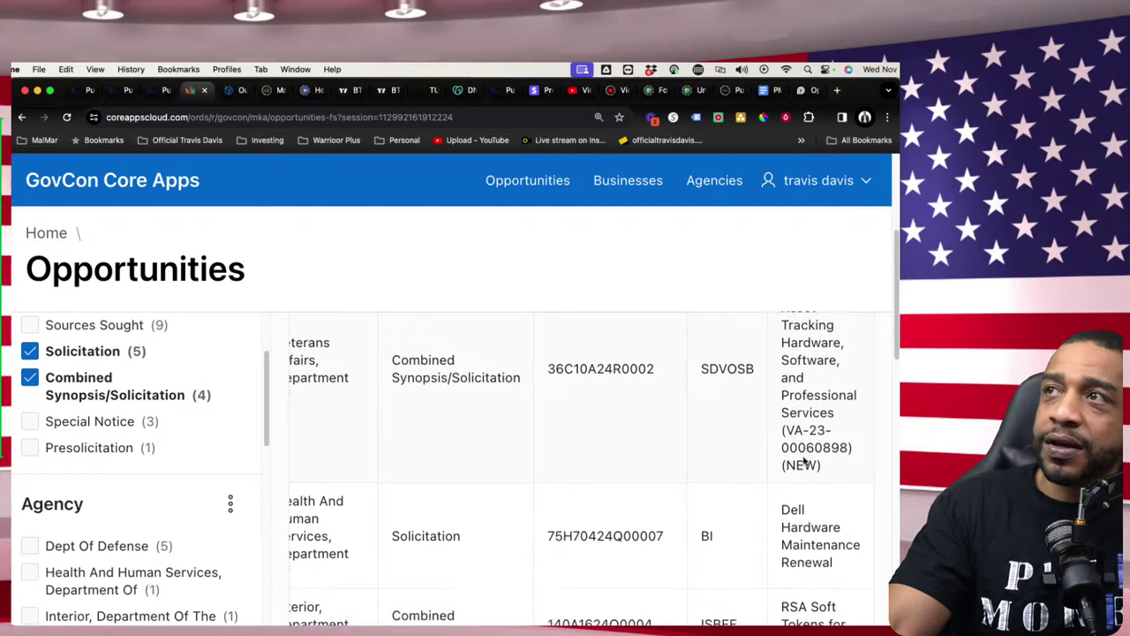
{"action": "scroll", "coordinate": [803, 459], "scroll_direction": "down", "scroll_amount": 2}
{"action": "scroll", "coordinate": [804, 460], "scroll_direction": "up", "scroll_amount": 5}
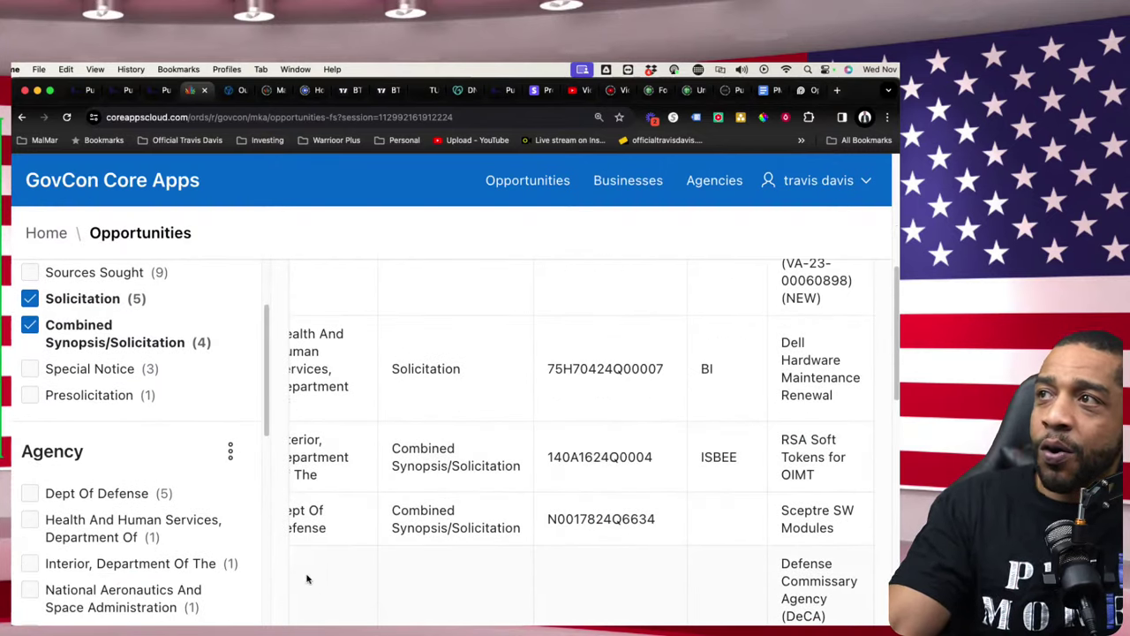
{"action": "scroll", "coordinate": [146, 485], "scroll_direction": "down", "scroll_amount": 10}
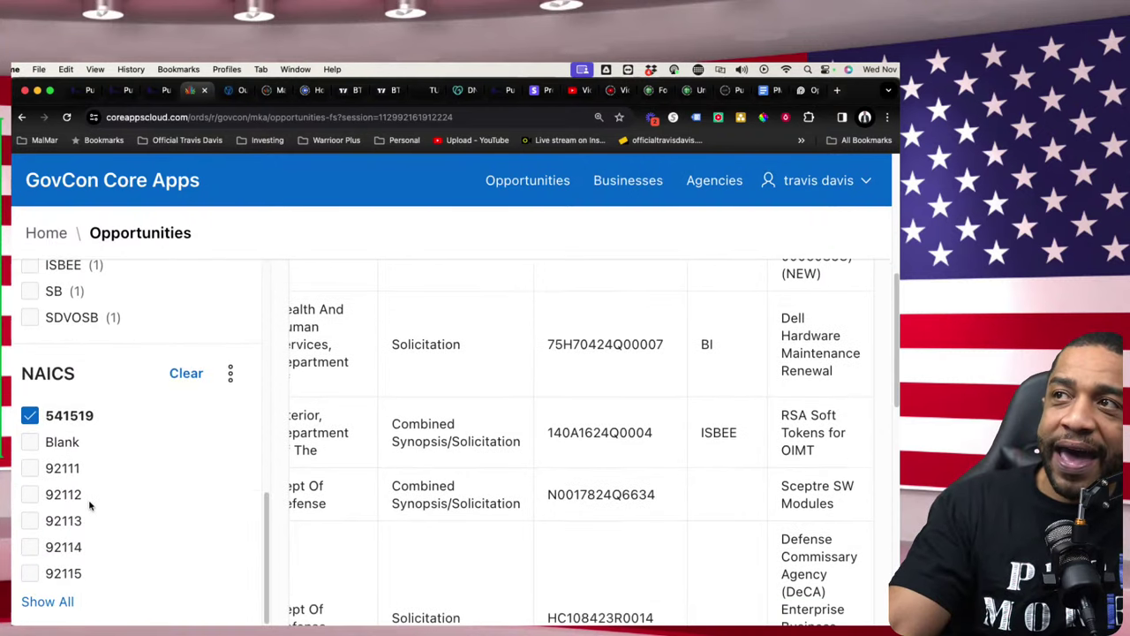
{"action": "scroll", "coordinate": [89, 495], "scroll_direction": "down", "scroll_amount": 3}
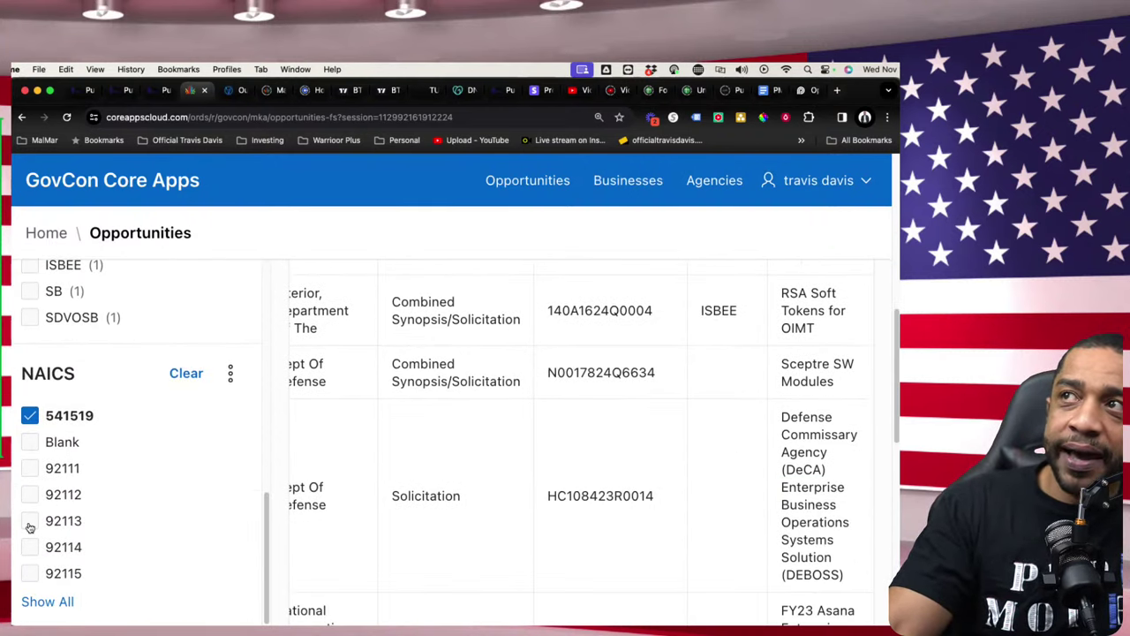
{"action": "scroll", "coordinate": [36, 516], "scroll_direction": "up", "scroll_amount": 4}
{"action": "scroll", "coordinate": [95, 442], "scroll_direction": "down", "scroll_amount": 4}
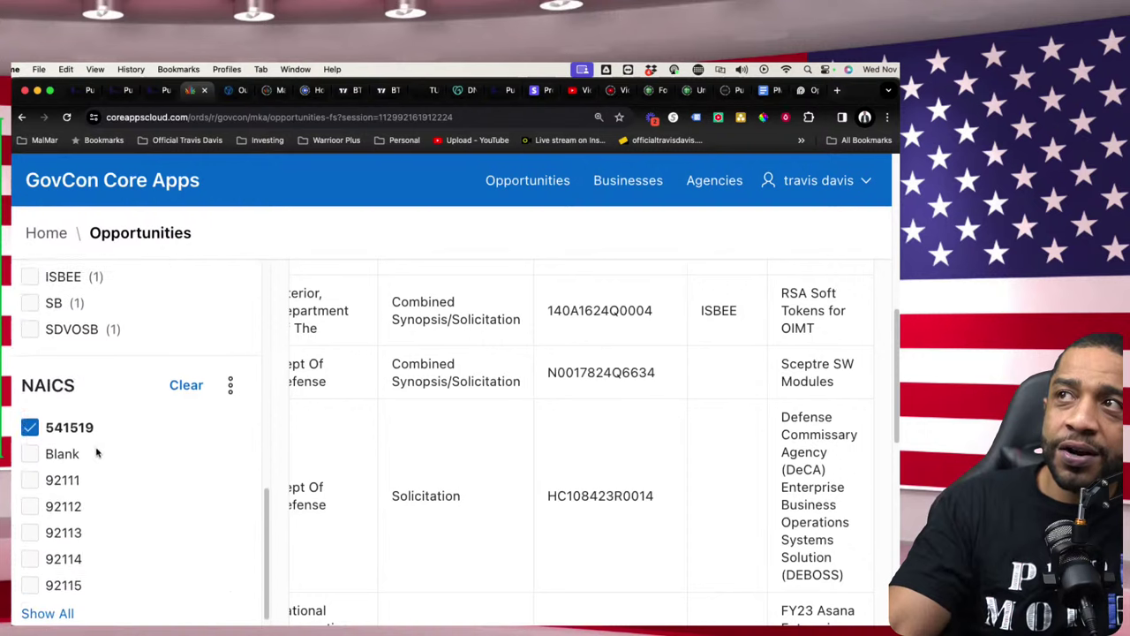
{"action": "scroll", "coordinate": [97, 453], "scroll_direction": "down", "scroll_amount": 1}
{"action": "scroll", "coordinate": [114, 429], "scroll_direction": "up", "scroll_amount": 10}
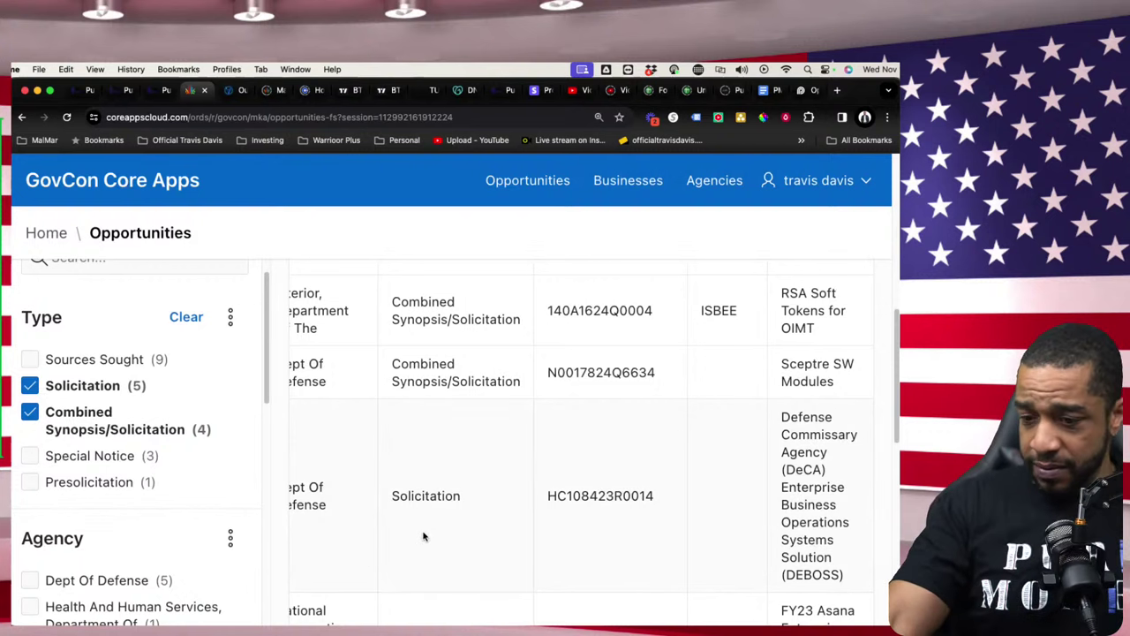
{"action": "scroll", "coordinate": [422, 535], "scroll_direction": "left", "scroll_amount": 2}
{"action": "scroll", "coordinate": [423, 536], "scroll_direction": "left", "scroll_amount": 10}
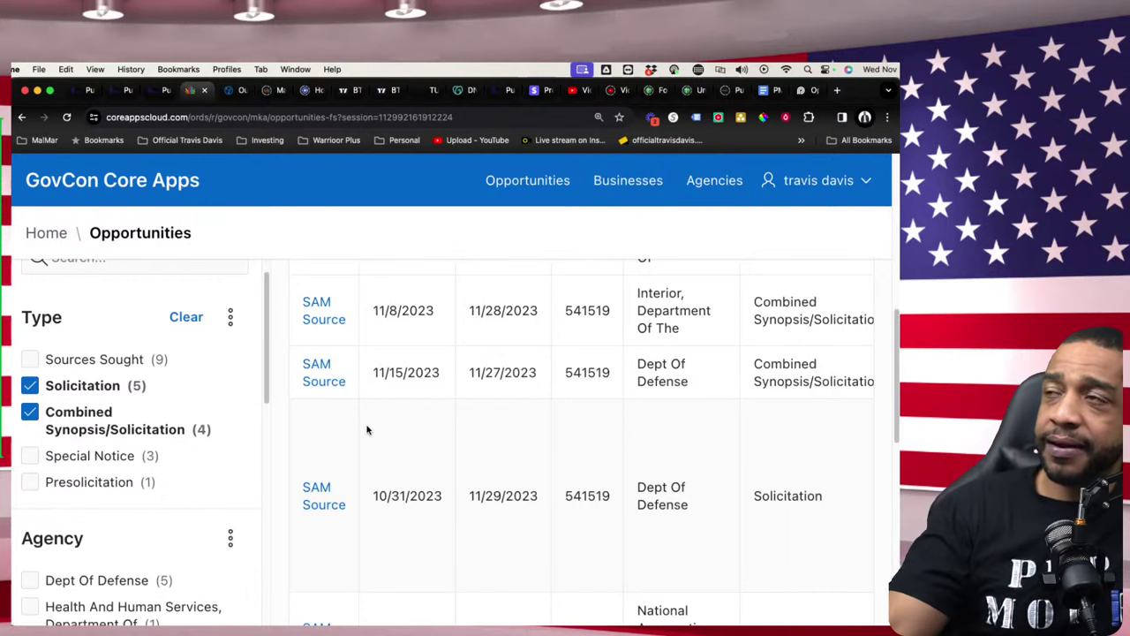
{"action": "right_click", "coordinate": [324, 380]}
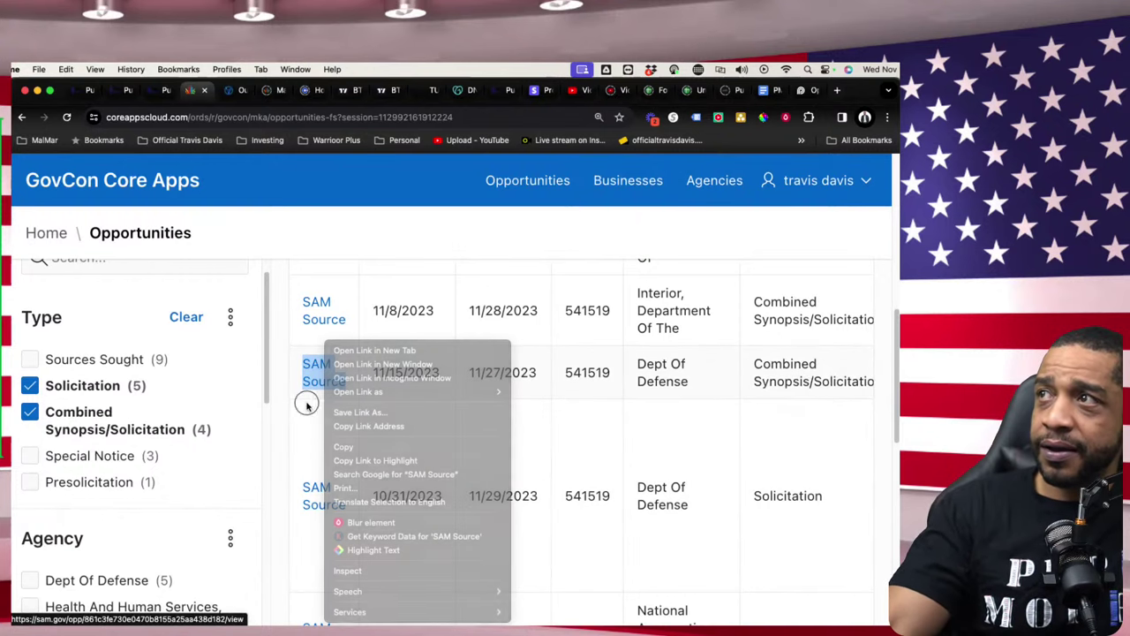
- Review the Sceptre SW Modules notice's General Information and Classification on SAM.gov, then return to GovCon
{"action": "left_click", "coordinate": [307, 404]}
{"action": "left_click", "coordinate": [335, 381]}
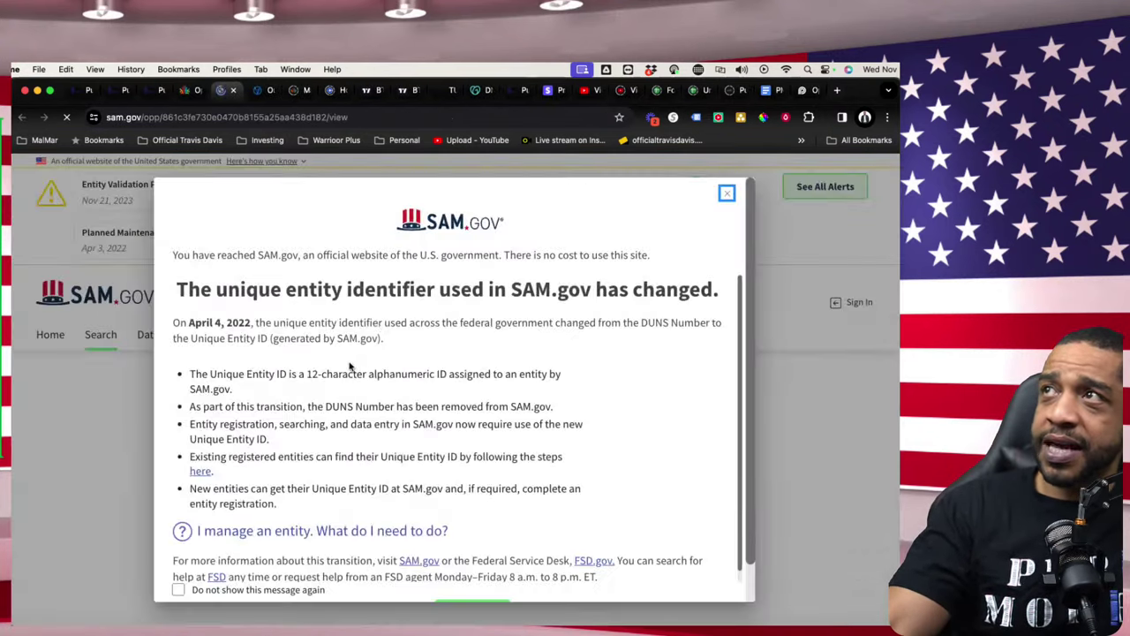
{"action": "left_click", "coordinate": [727, 193]}
{"action": "scroll", "coordinate": [353, 415], "scroll_direction": "down", "scroll_amount": 5}
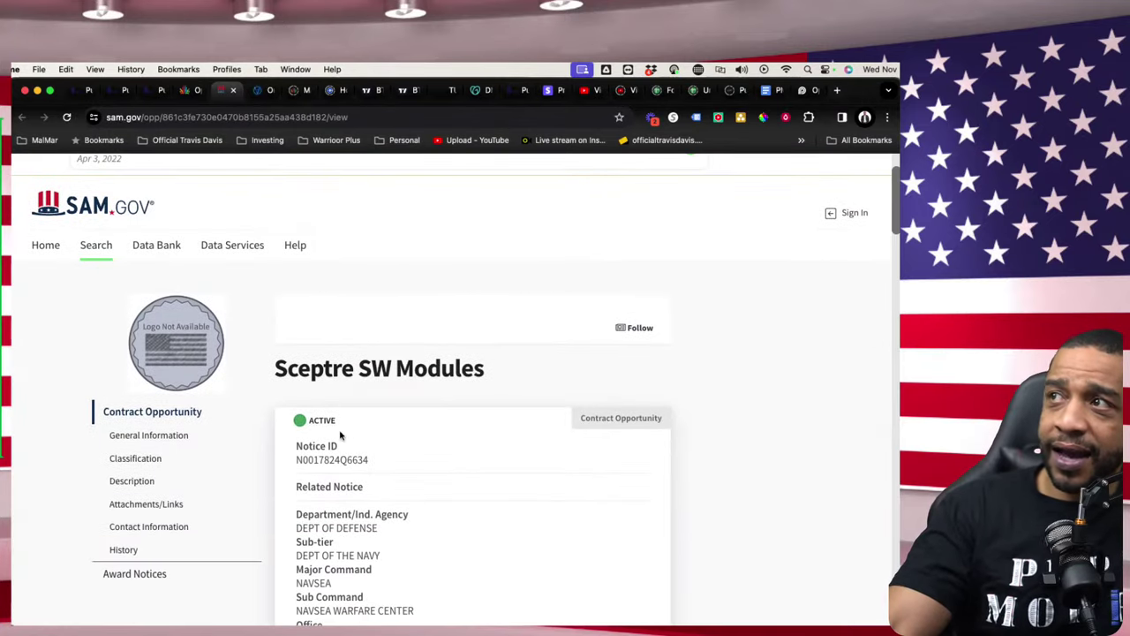
{"action": "scroll", "coordinate": [383, 414], "scroll_direction": "down", "scroll_amount": 5}
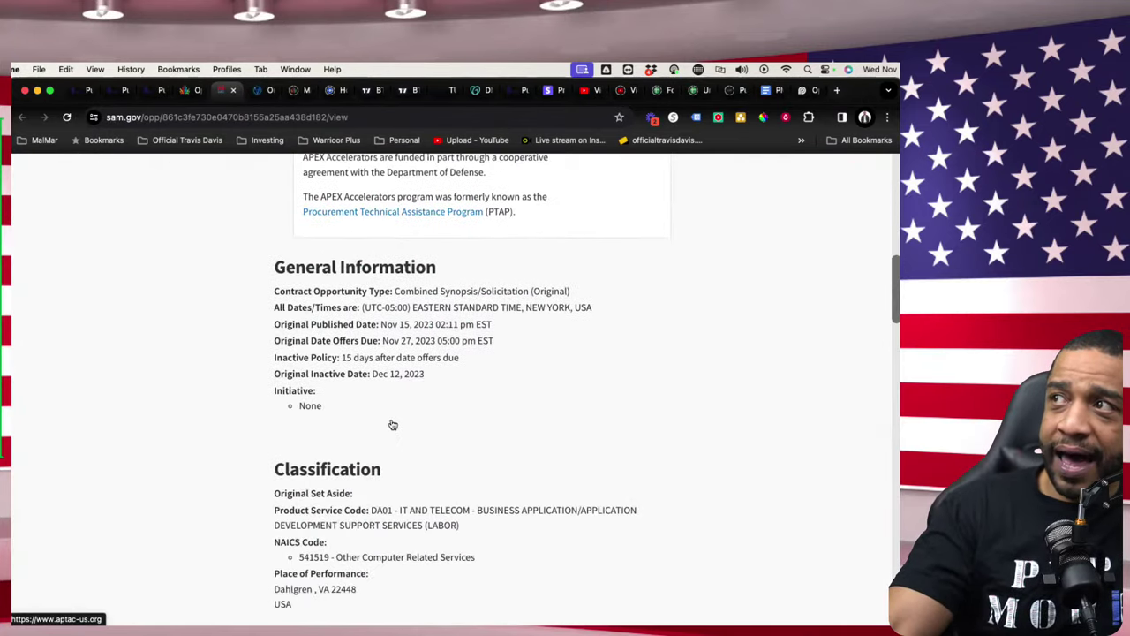
{"action": "scroll", "coordinate": [374, 456], "scroll_direction": "down", "scroll_amount": 8}
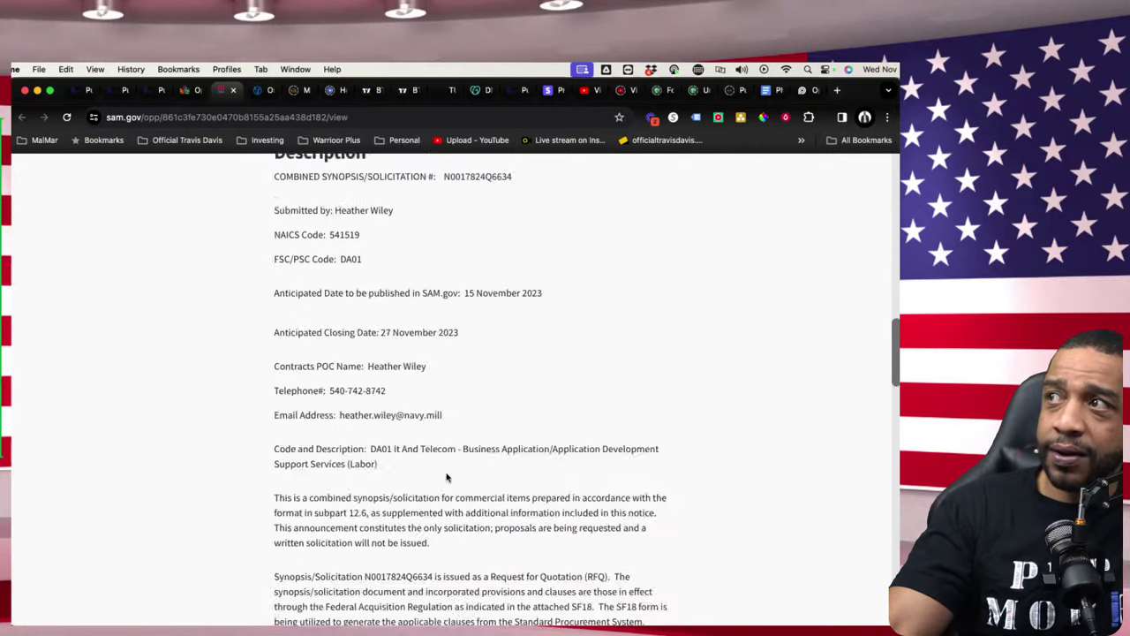
{"action": "scroll", "coordinate": [416, 434], "scroll_direction": "up", "scroll_amount": 5}
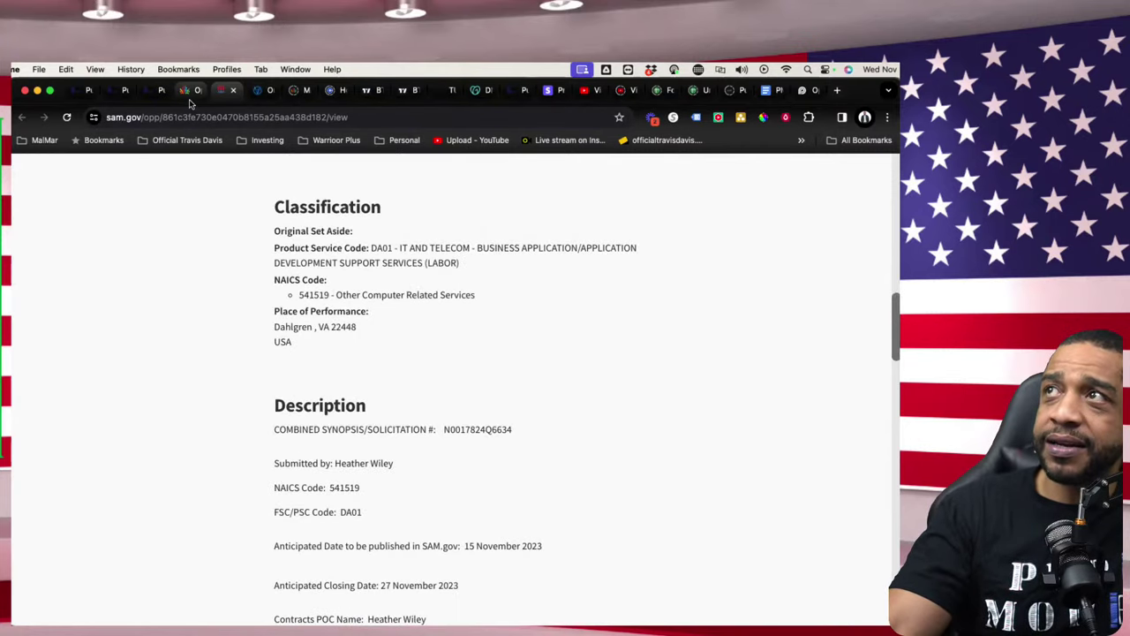
{"action": "left_click", "coordinate": [187, 91]}
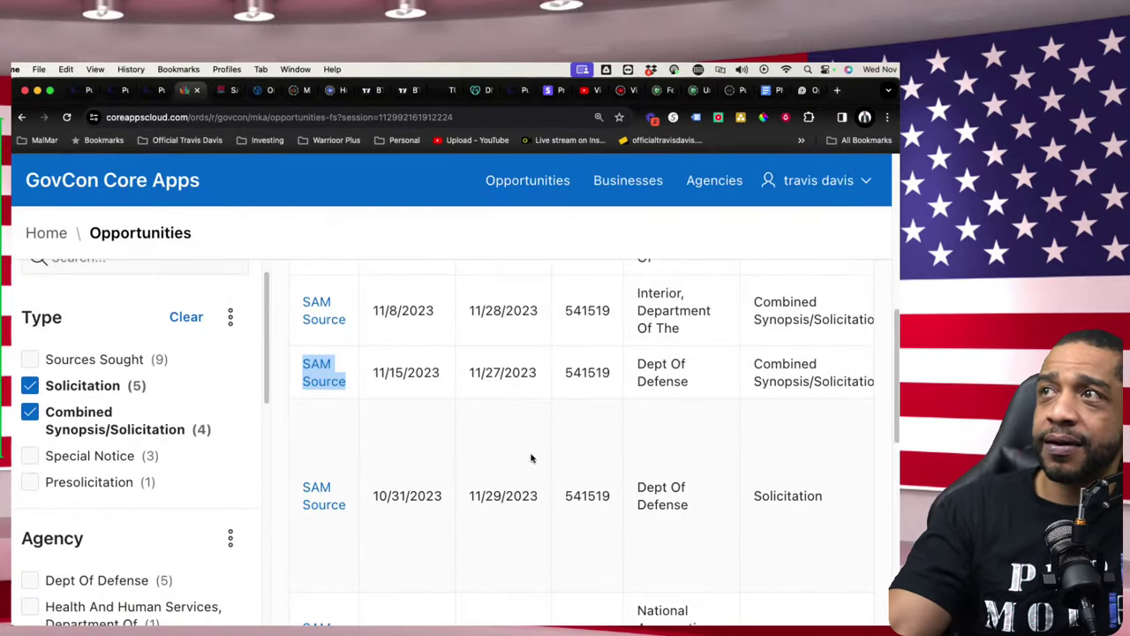
- Scroll right to read the Sceptre SW Modules notice ID and title, then switch to Pure Money Funnels
{"action": "left_click", "coordinate": [379, 539]}
{"action": "scroll", "coordinate": [401, 540], "scroll_direction": "right", "scroll_amount": 8}
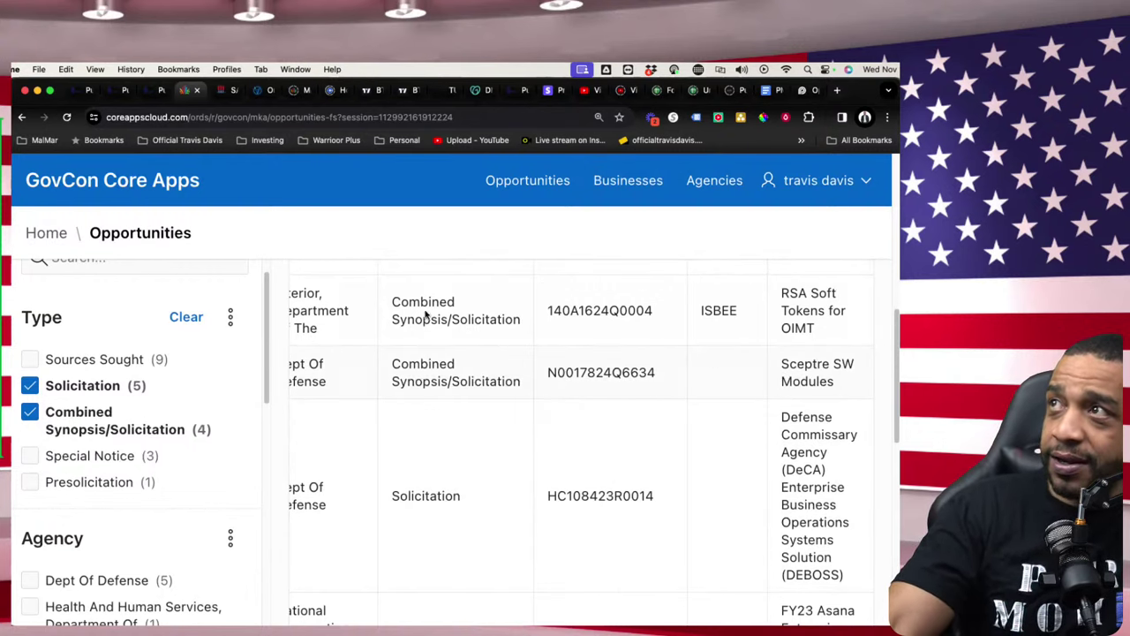
{"action": "left_click", "coordinate": [150, 90]}
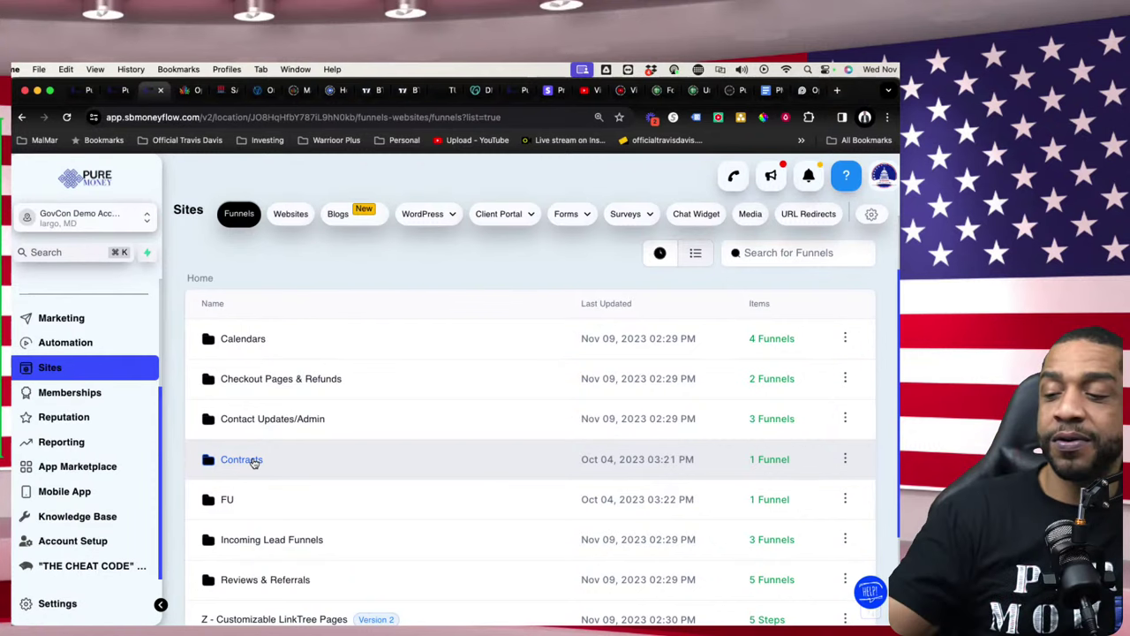
- Open the Z-003-6. New Contract Intake funnel in the Contracts folder and load its live page URL in a new tab
{"action": "left_click", "coordinate": [246, 459]}
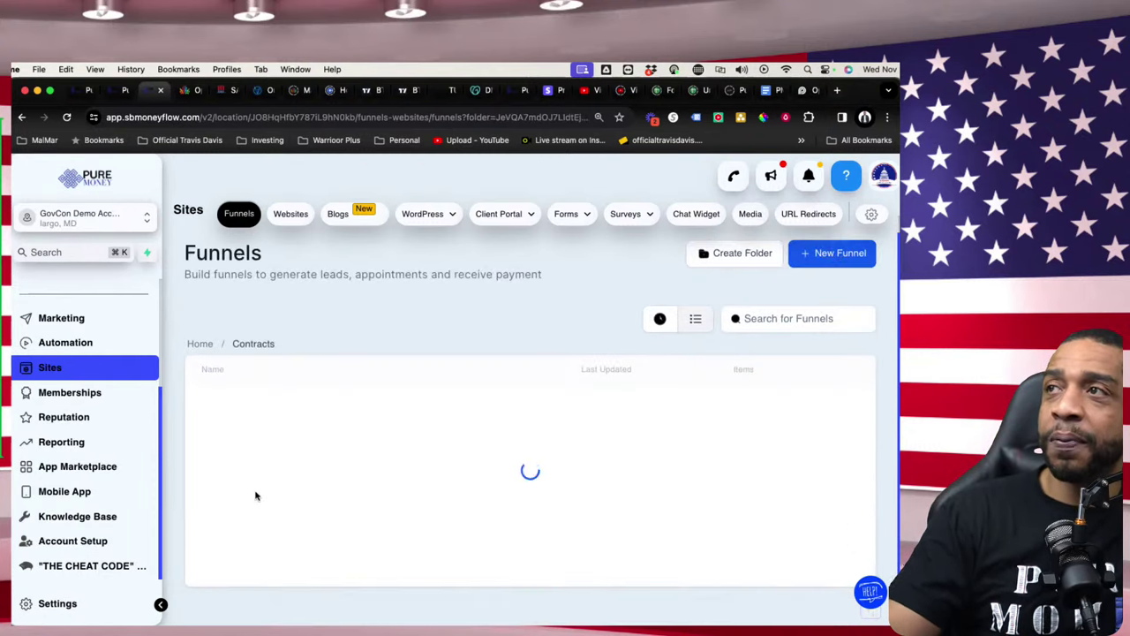
{"action": "left_click", "coordinate": [285, 425]}
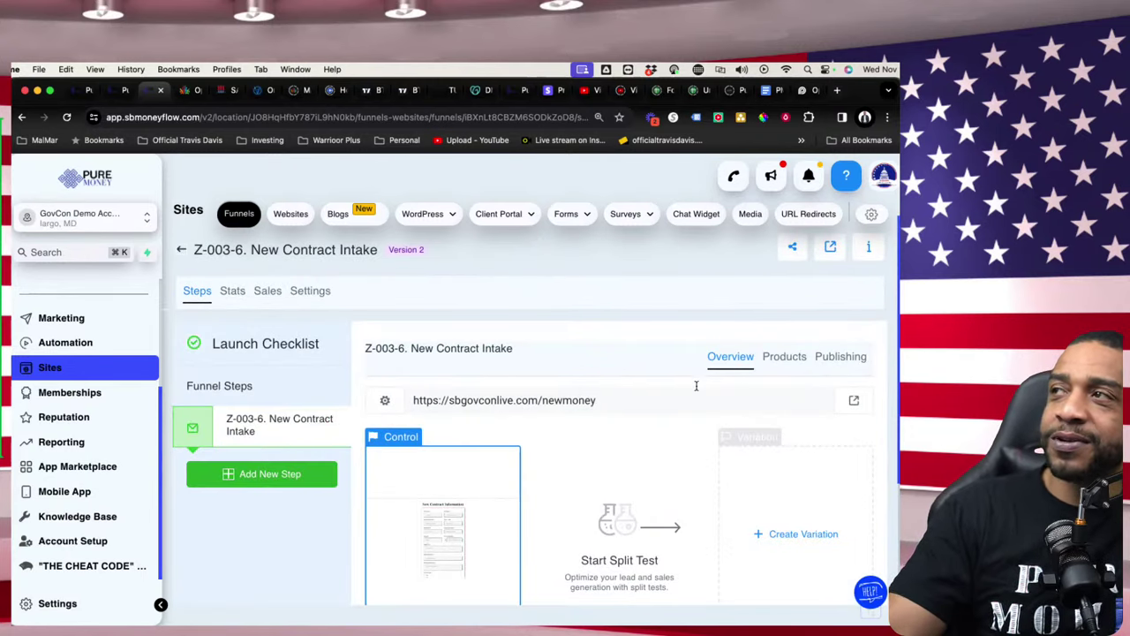
{"action": "left_click", "coordinate": [854, 401]}
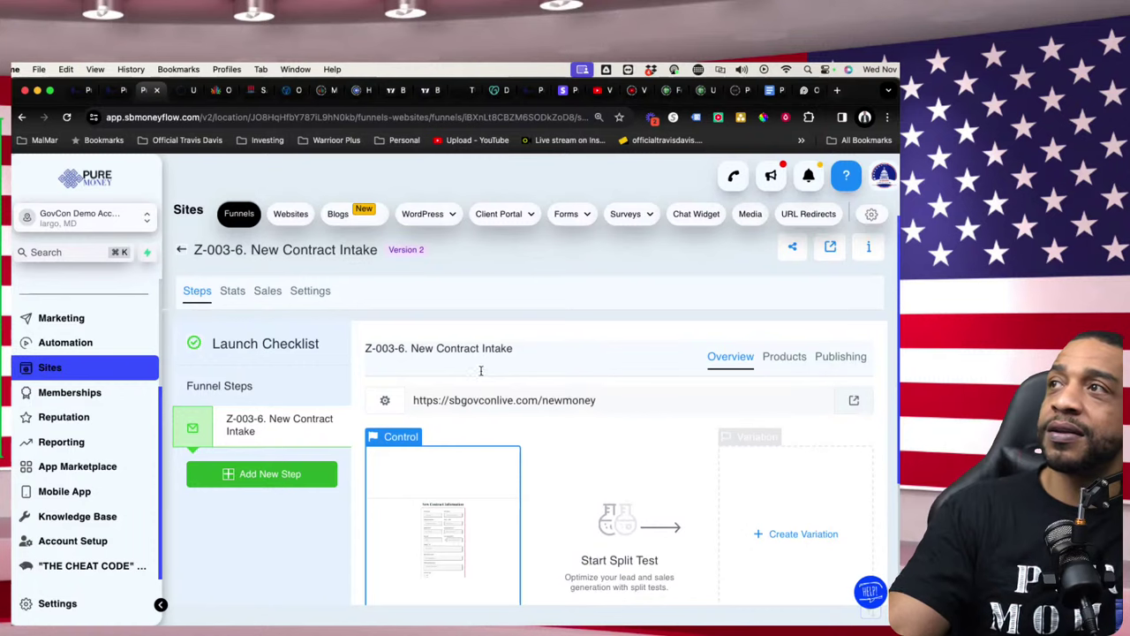
{"action": "left_click", "coordinate": [492, 399]}
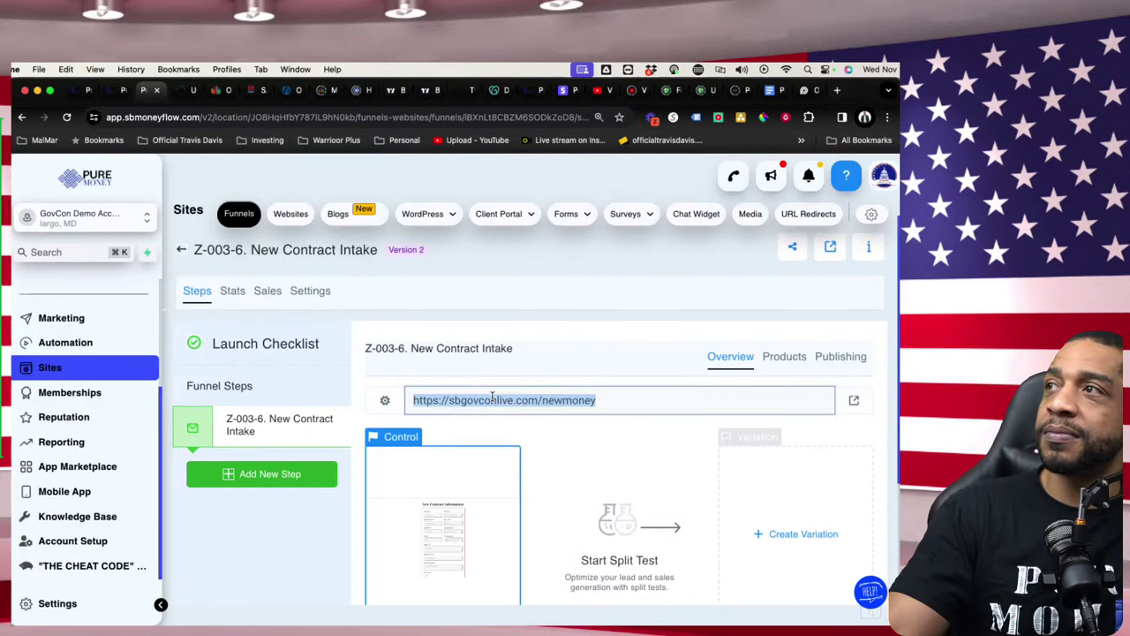
{"action": "right_click", "coordinate": [493, 397]}
{"action": "left_click", "coordinate": [510, 423]}
{"action": "left_click", "coordinate": [187, 90]}
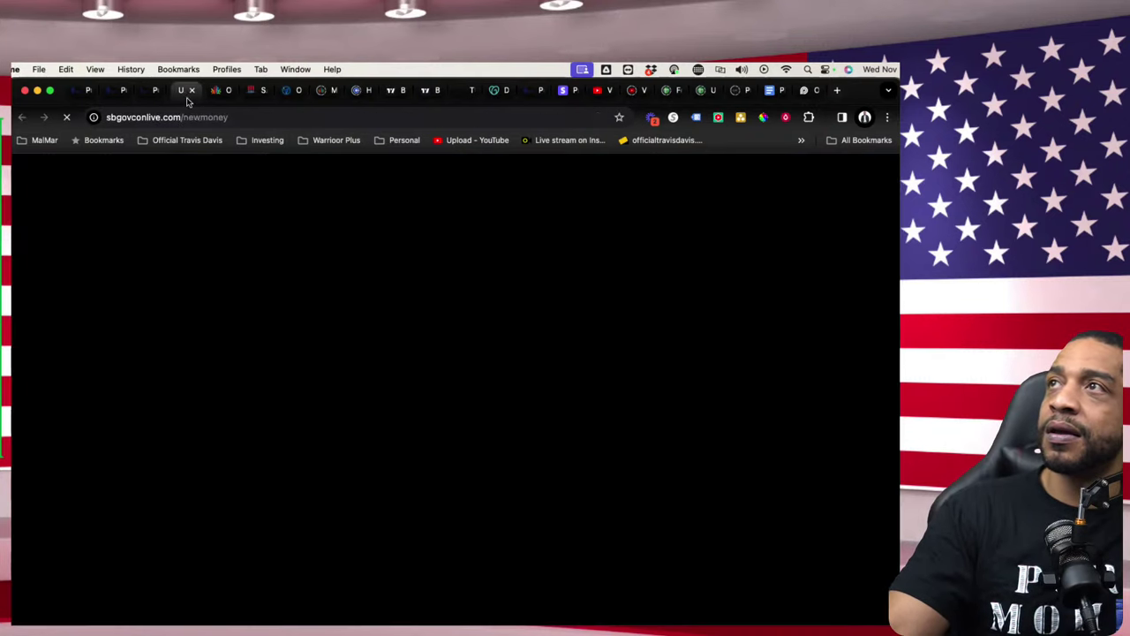
{"action": "left_click", "coordinate": [201, 119]}
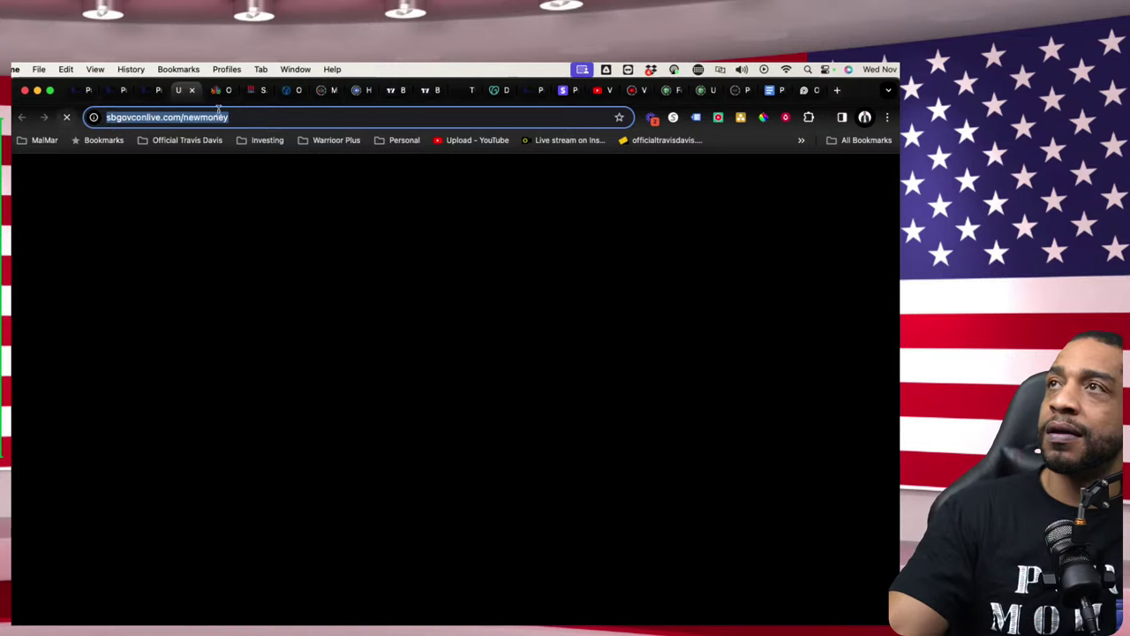
{"action": "right_click", "coordinate": [219, 116]}
{"action": "left_click", "coordinate": [294, 226]}
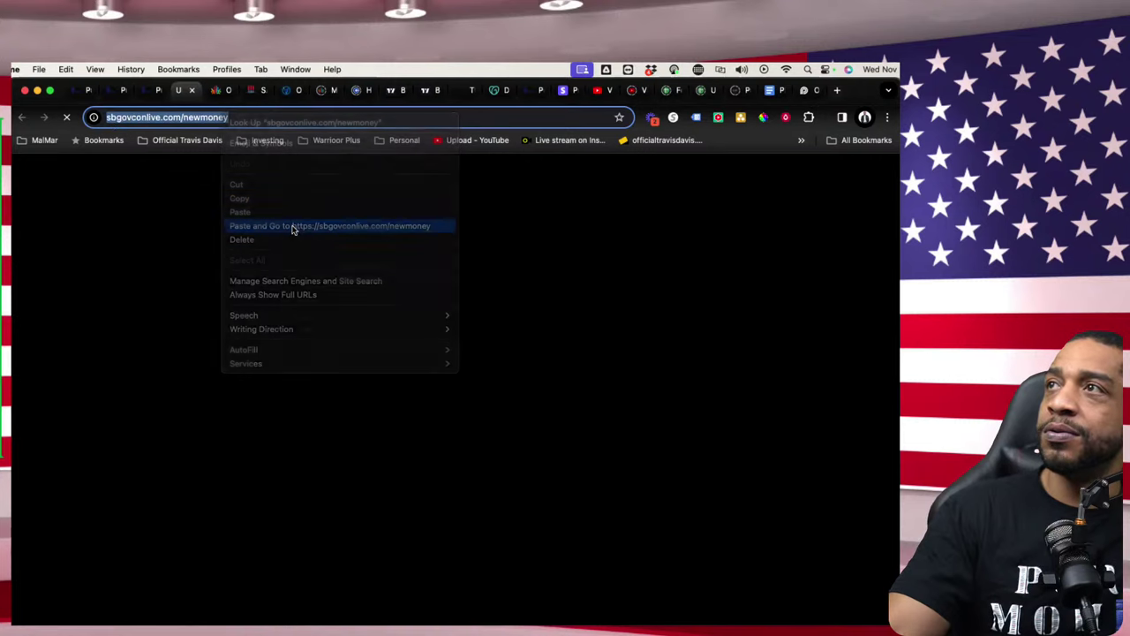
- Open the intake page in the page builder with Edit > Edit Page from the funnel overview
{"action": "left_click", "coordinate": [158, 92]}
{"action": "scroll", "coordinate": [430, 487], "scroll_direction": "down", "scroll_amount": 2}
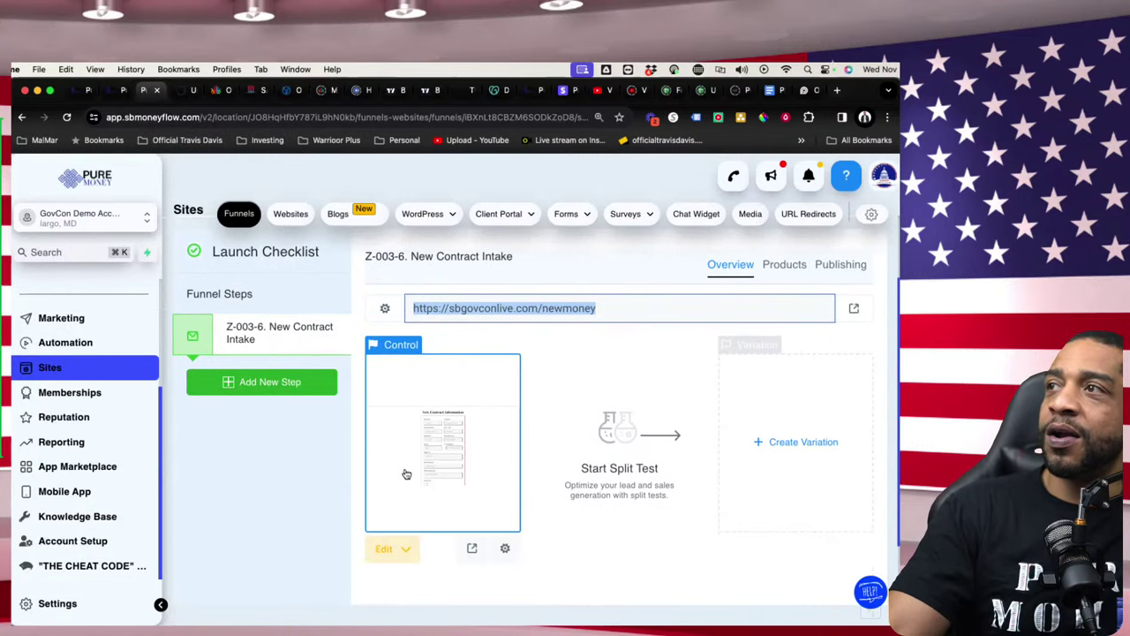
{"action": "left_click", "coordinate": [473, 546]}
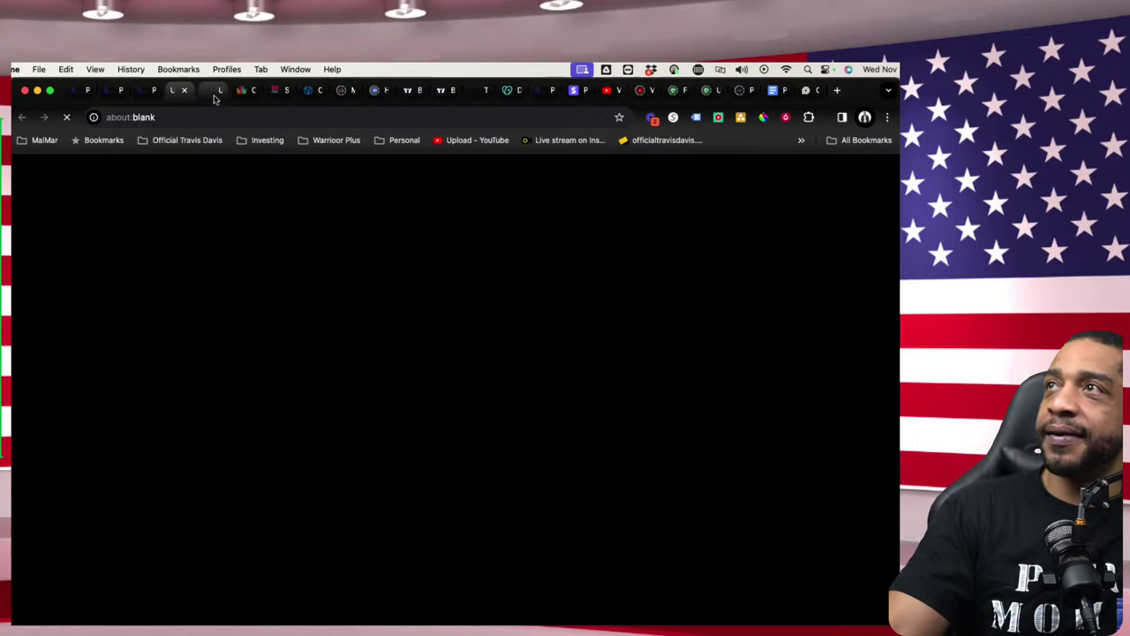
{"action": "left_click", "coordinate": [146, 91]}
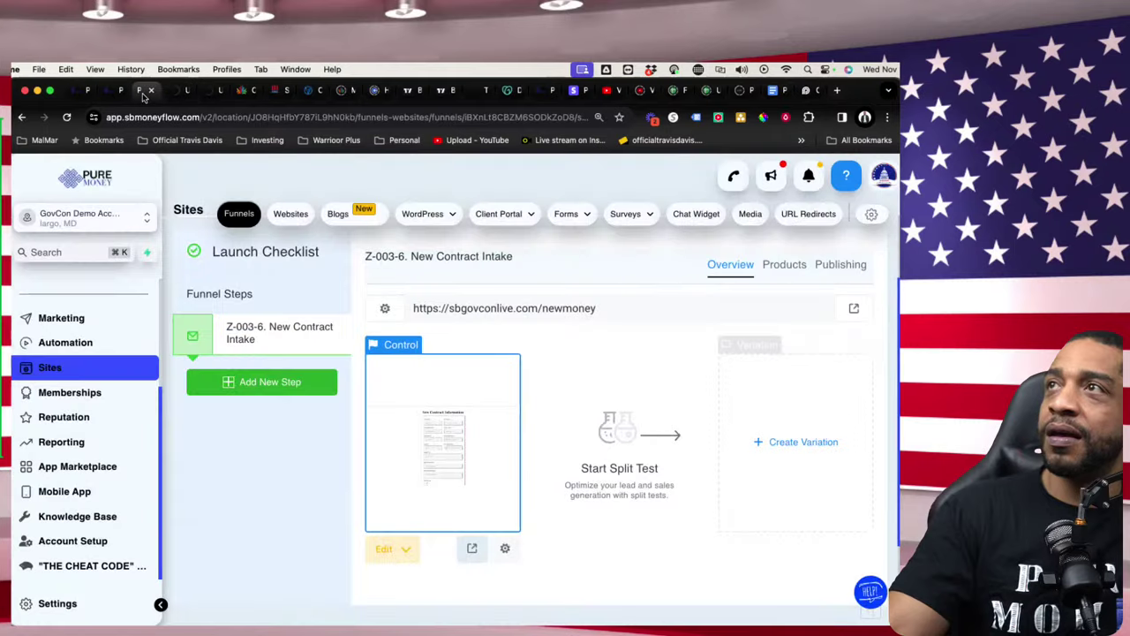
{"action": "left_click", "coordinate": [181, 90]}
{"action": "left_click", "coordinate": [144, 91]}
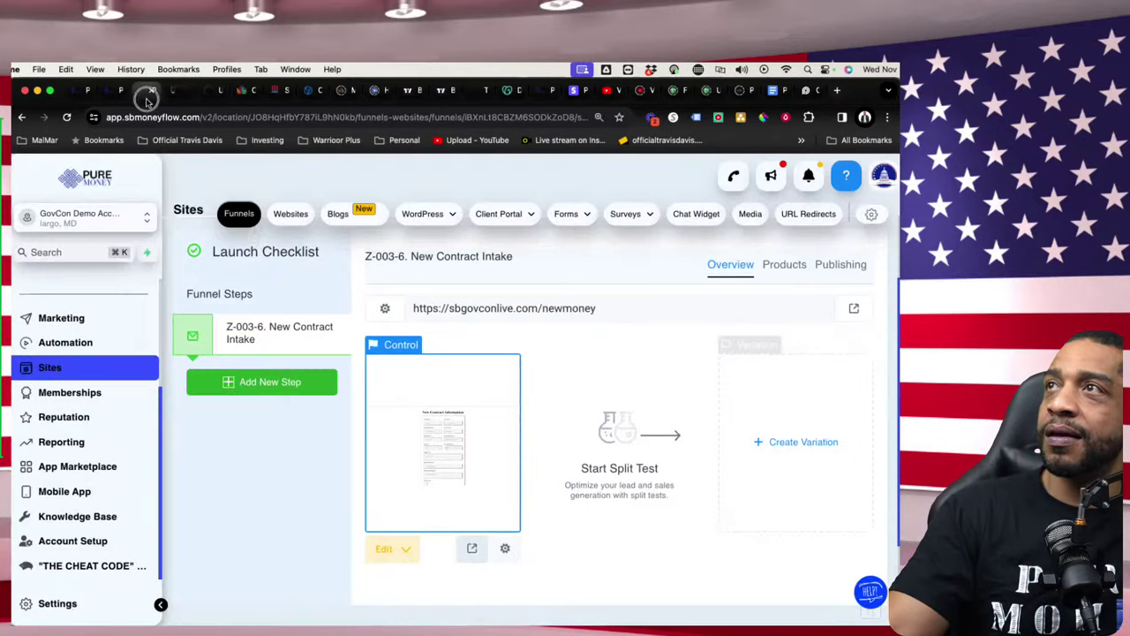
{"action": "left_click", "coordinate": [388, 549]}
{"action": "left_click", "coordinate": [404, 480]}
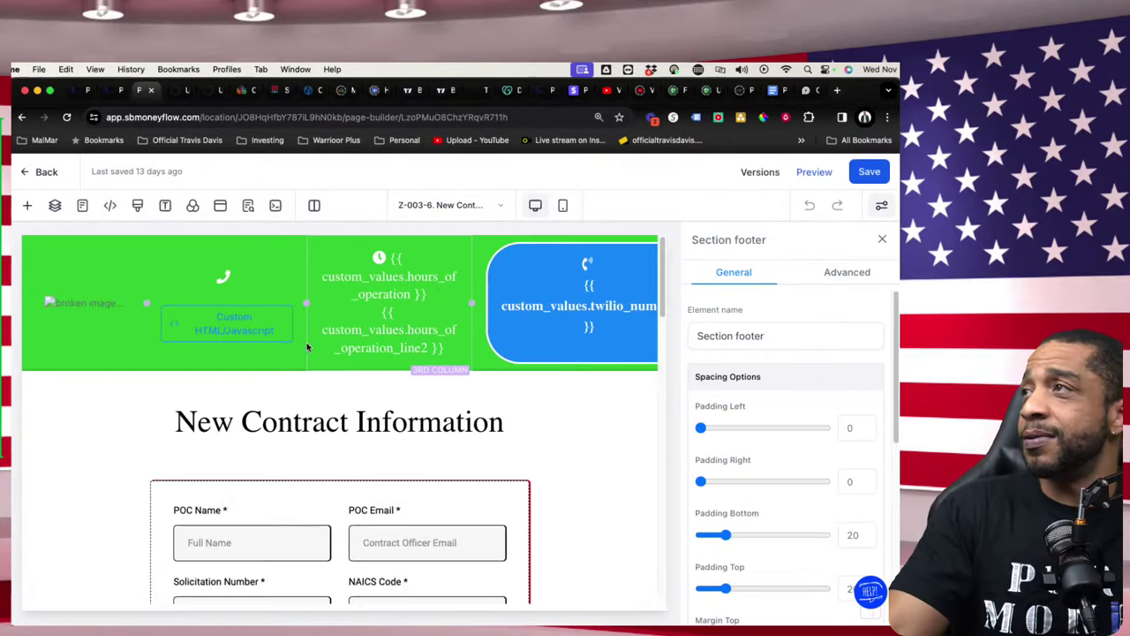
- Close the stalled sbgovconlive intake page tab and return to the page builder
{"action": "left_click", "coordinate": [183, 91]}
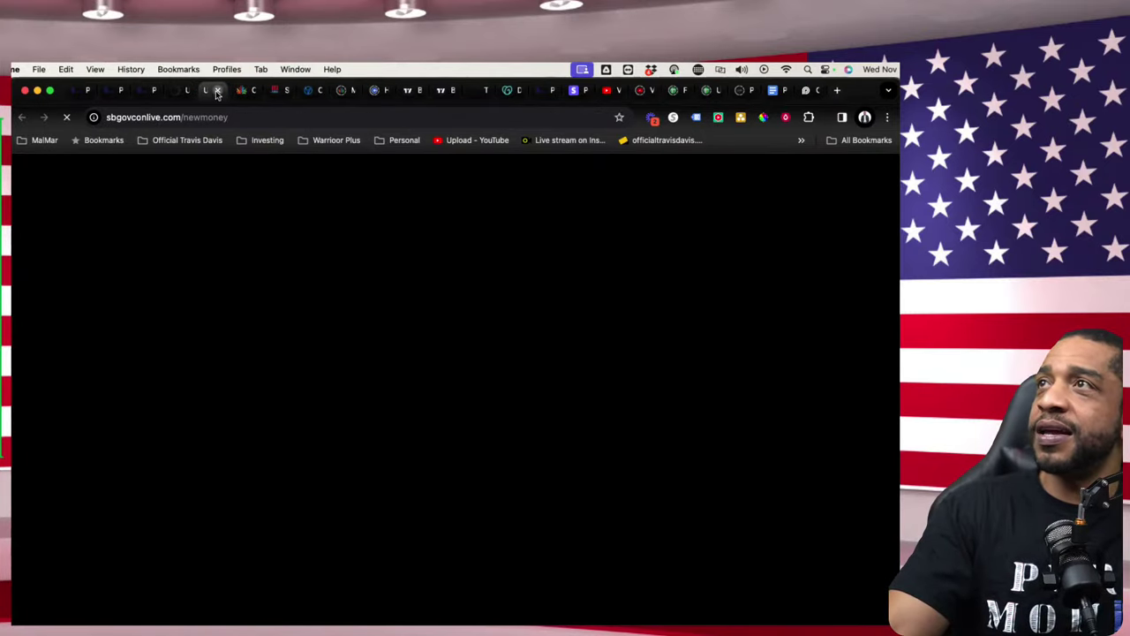
{"action": "left_click", "coordinate": [217, 90]}
{"action": "left_click", "coordinate": [184, 90]}
{"action": "left_click", "coordinate": [191, 90]}
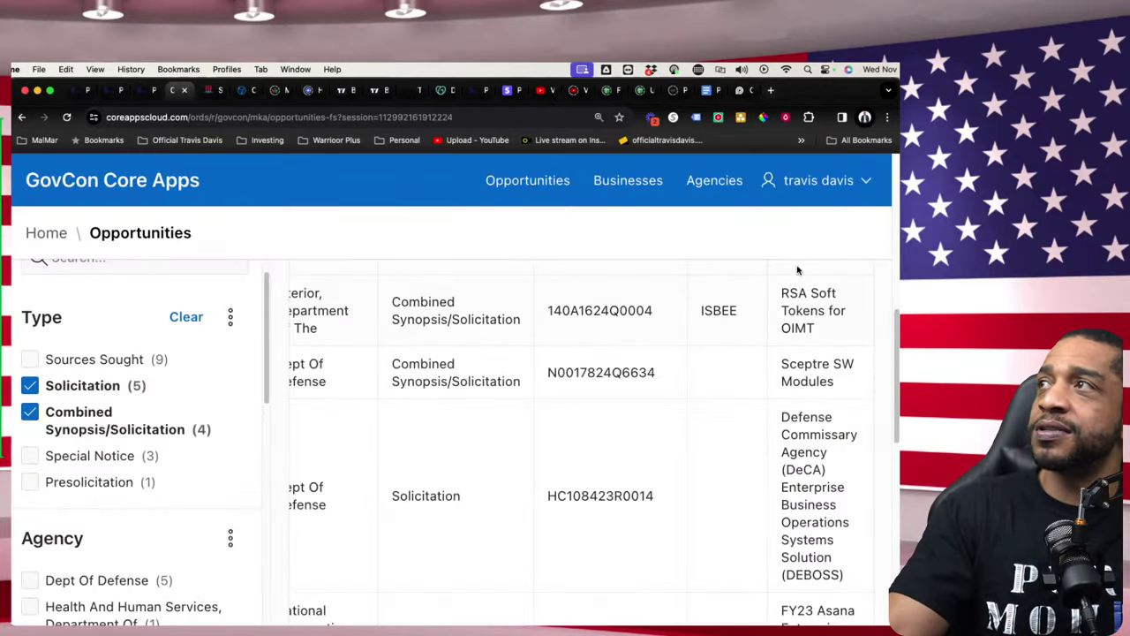
{"action": "left_click", "coordinate": [152, 90]}
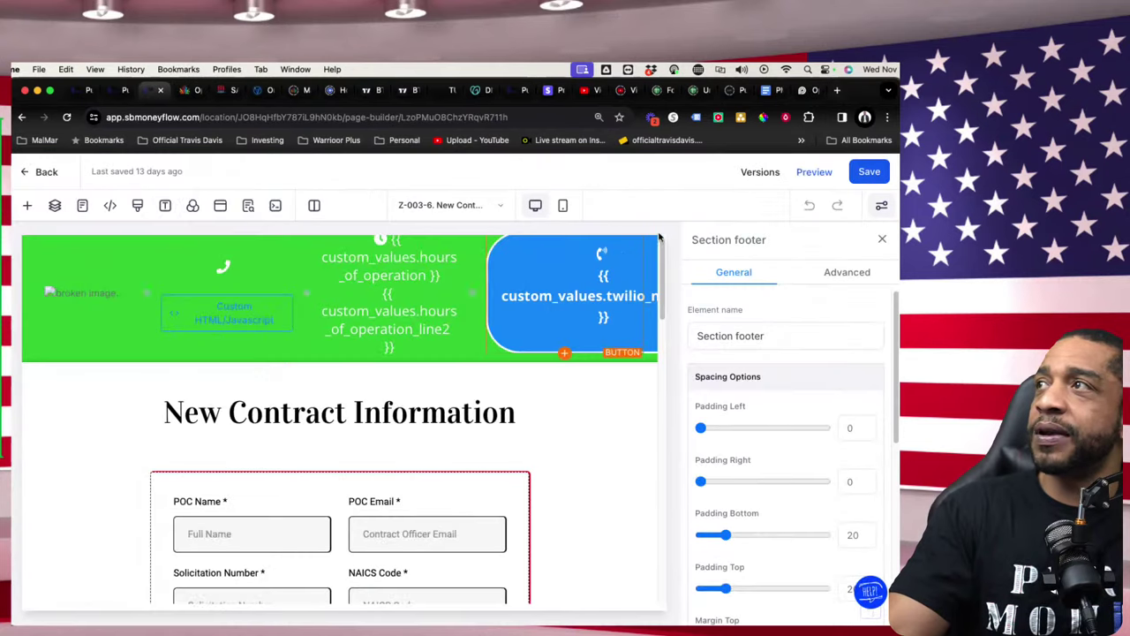
- Preview the New Contract Information form and autofill POC Name from a saved entry
{"action": "right_click", "coordinate": [803, 180]}
{"action": "left_click", "coordinate": [824, 174]}
{"action": "left_click", "coordinate": [810, 171]}
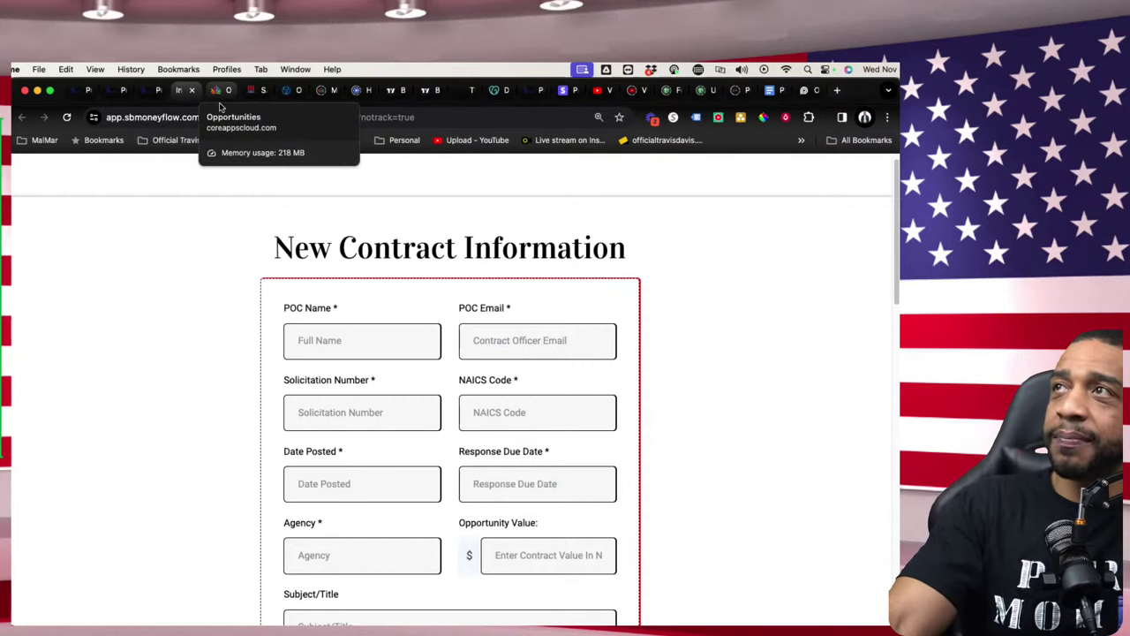
{"action": "scroll", "coordinate": [376, 349], "scroll_direction": "down", "scroll_amount": 1}
{"action": "left_click", "coordinate": [335, 319]}
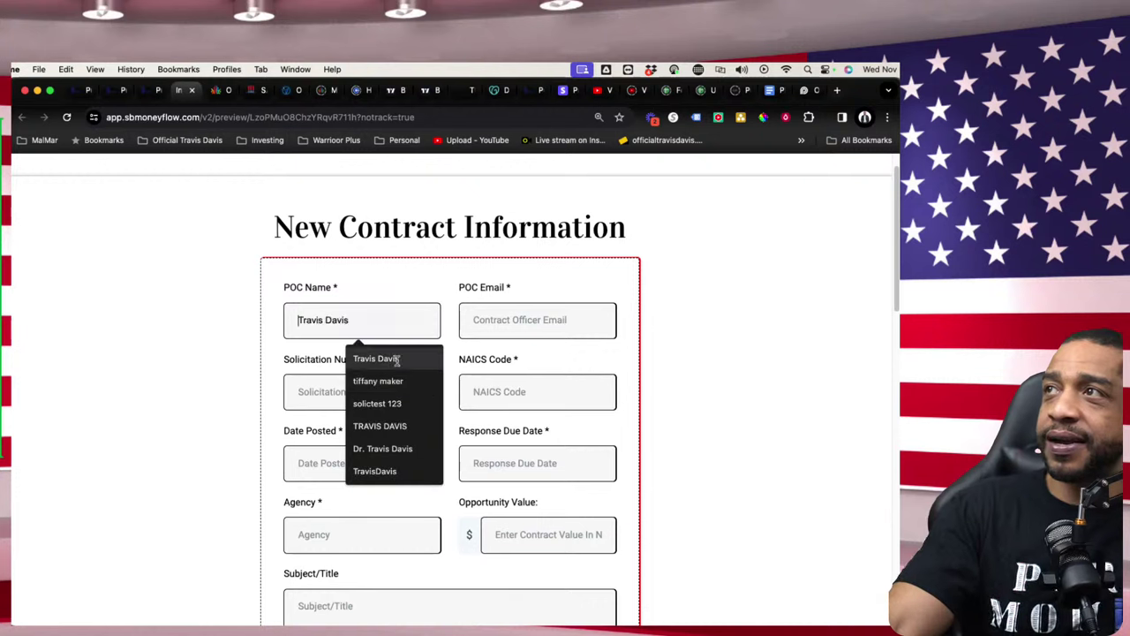
{"action": "left_click", "coordinate": [410, 362]}
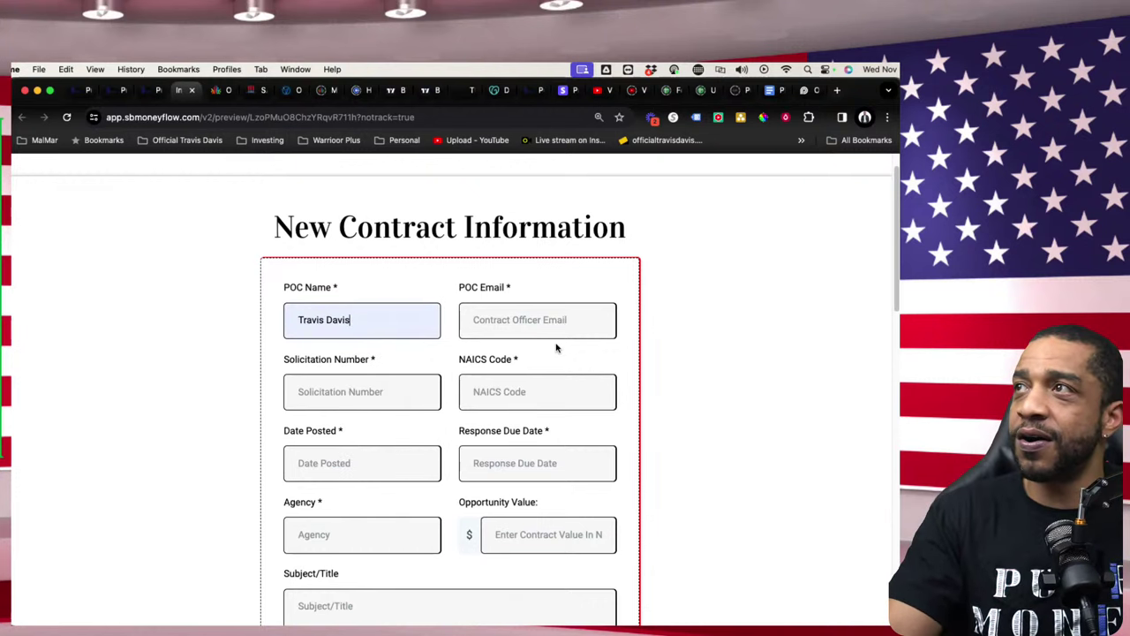
{"action": "left_click", "coordinate": [148, 91]}
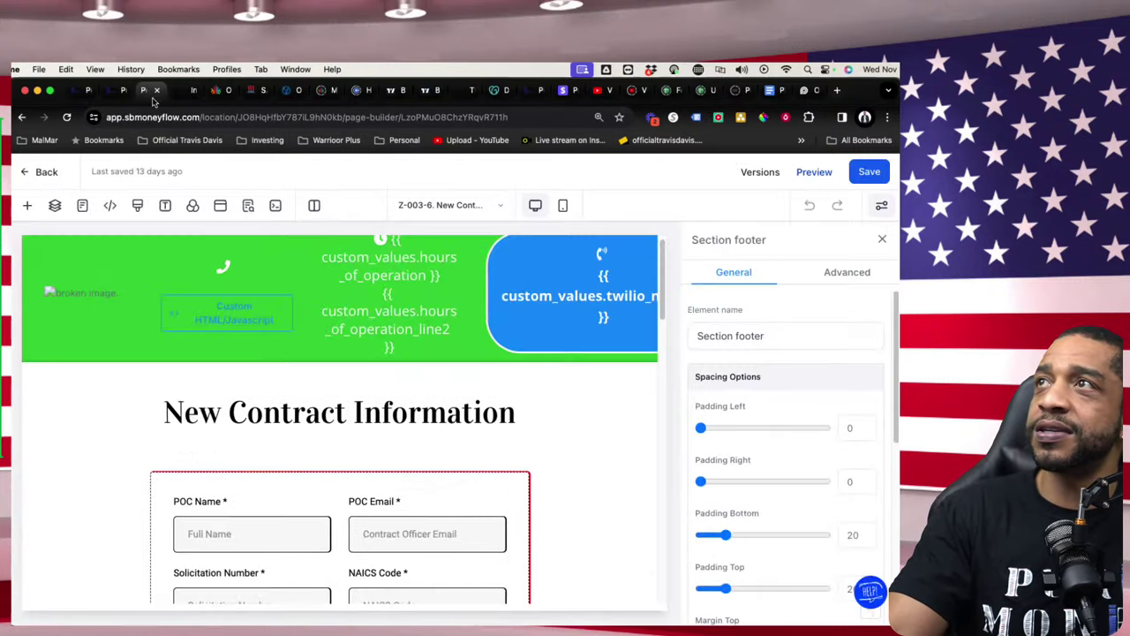
- Copy solicitation number 36C10A24R0002 from the GovCon opportunities list, then return to the intake form
{"action": "left_click", "coordinate": [224, 92]}
{"action": "left_click_drag", "start_coordinate": [496, 351], "coordinate": [630, 365]}
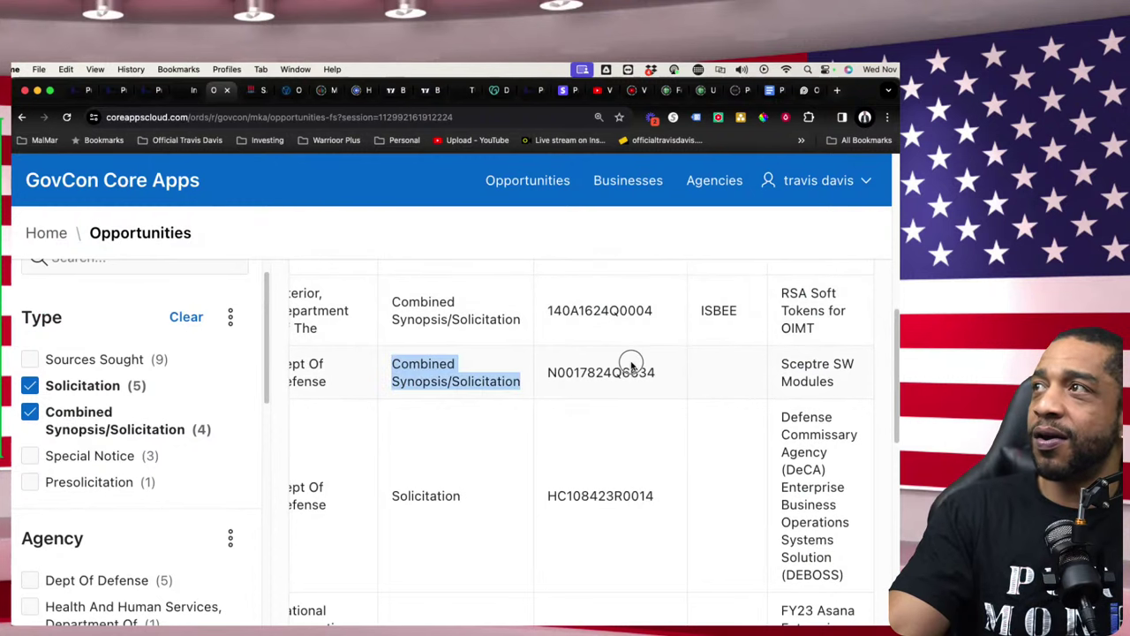
{"action": "scroll", "coordinate": [614, 385], "scroll_direction": "up", "scroll_amount": 3}
{"action": "scroll", "coordinate": [614, 389], "scroll_direction": "up", "scroll_amount": 5}
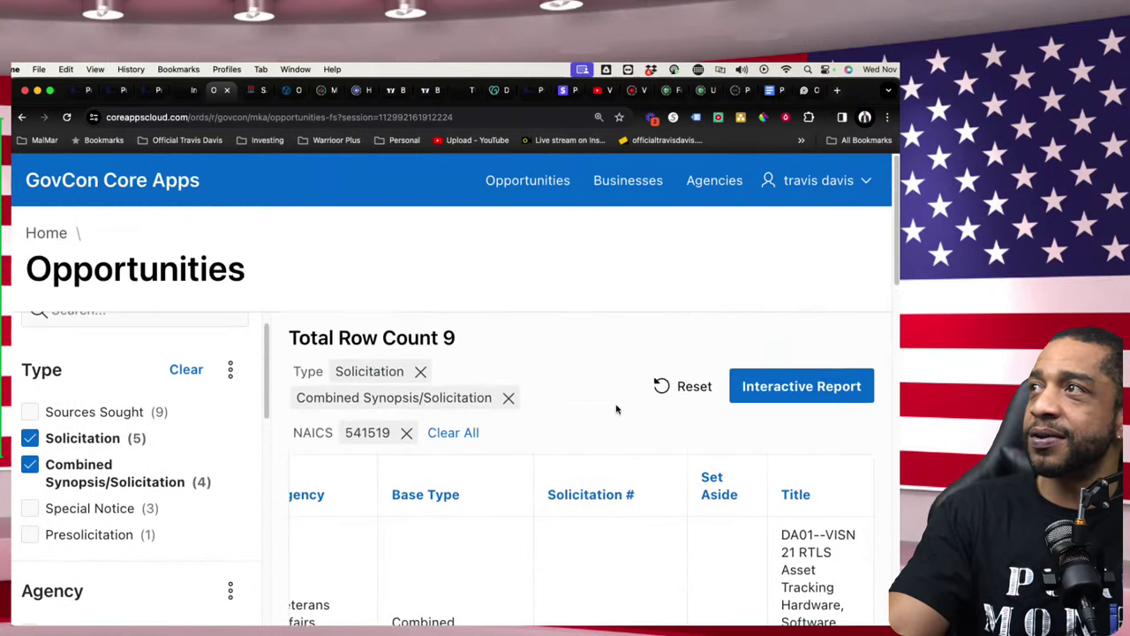
{"action": "scroll", "coordinate": [631, 418], "scroll_direction": "down", "scroll_amount": 2}
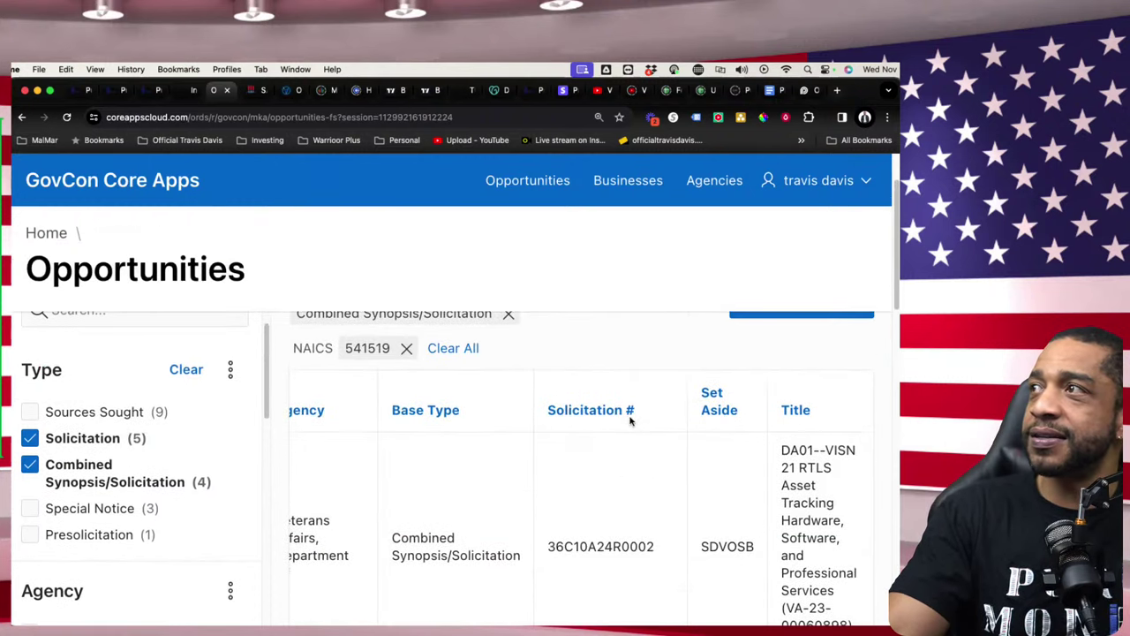
{"action": "double_click", "coordinate": [648, 527]}
{"action": "right_click", "coordinate": [562, 528]}
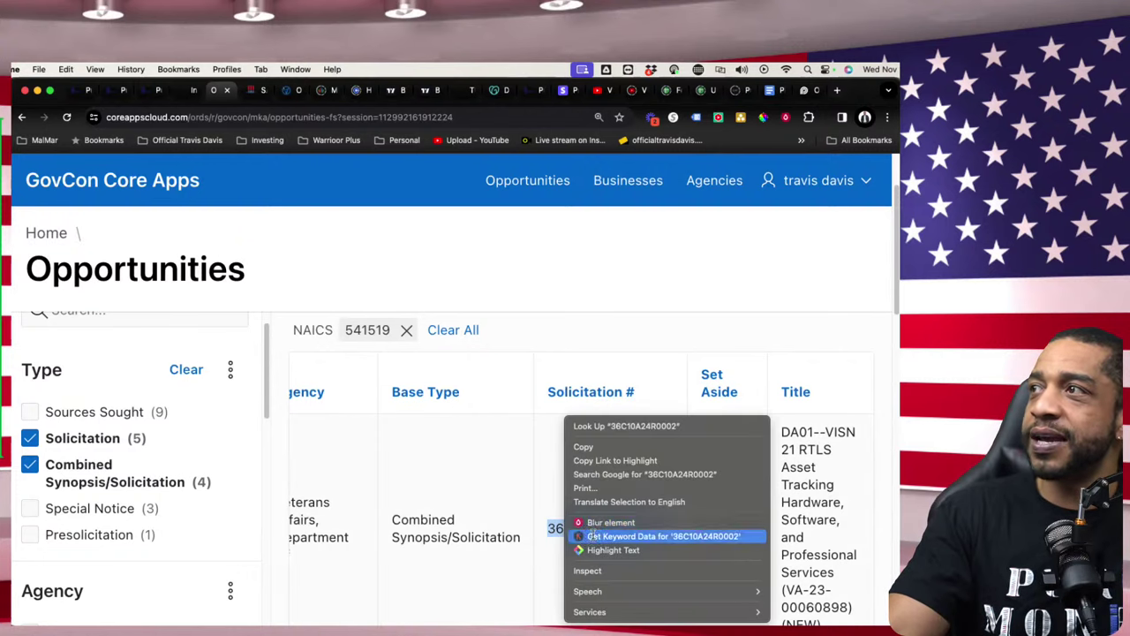
{"action": "left_click", "coordinate": [606, 444]}
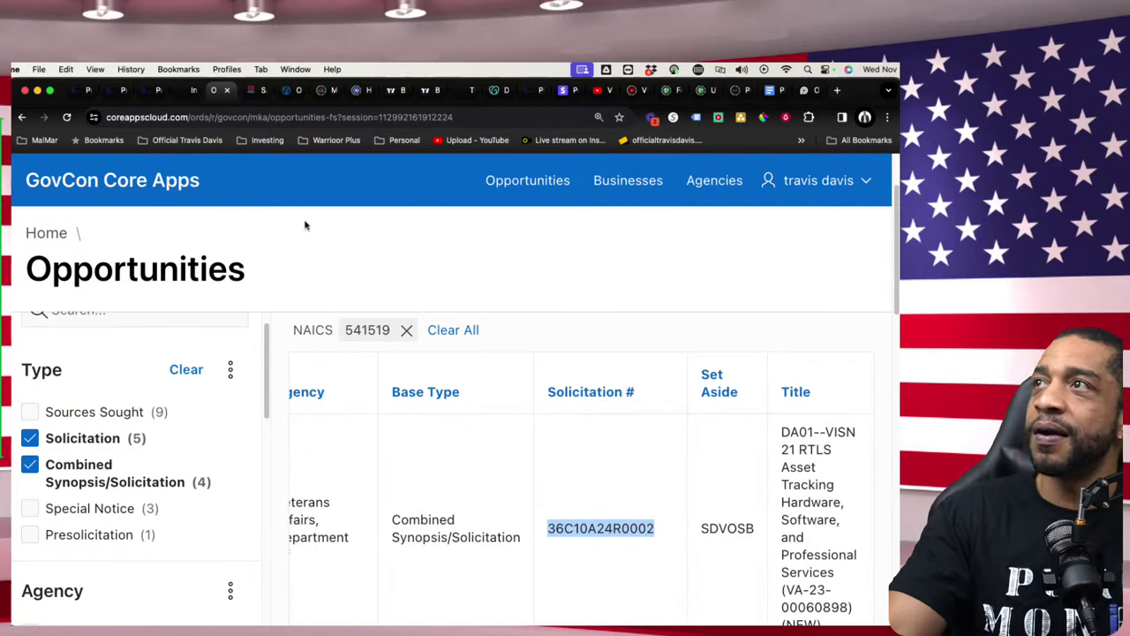
{"action": "left_click", "coordinate": [195, 97]}
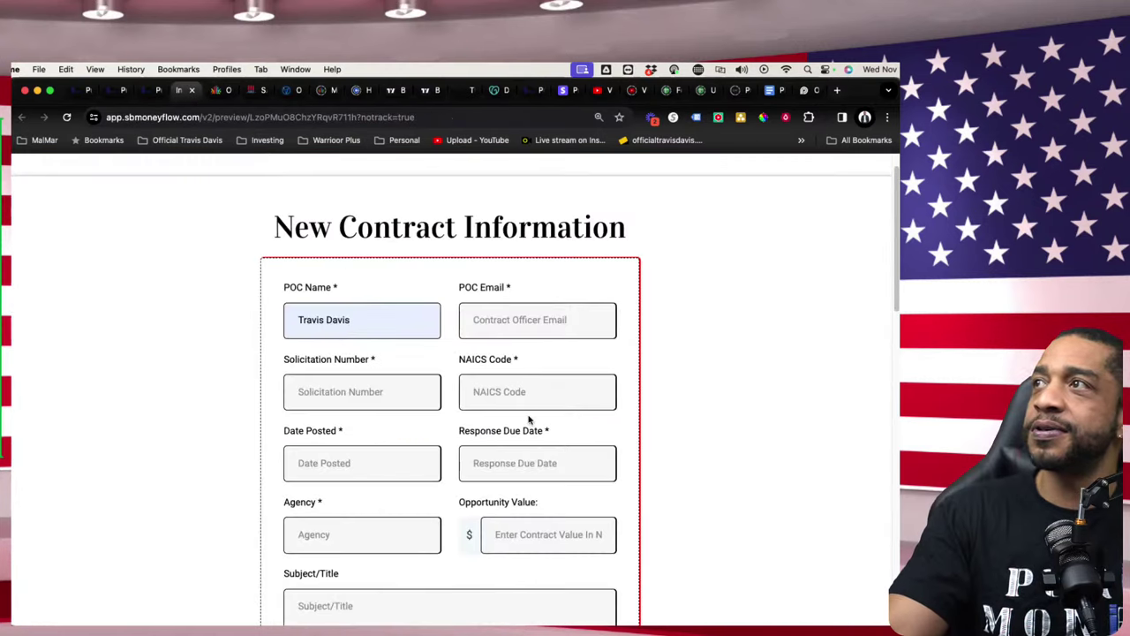
- Paste solicitation number 36C10A24R0002, set NAICS Code 541519, and autofill the POC e-mail
{"action": "scroll", "coordinate": [526, 424], "scroll_direction": "down", "scroll_amount": 1}
{"action": "right_click", "coordinate": [424, 387]}
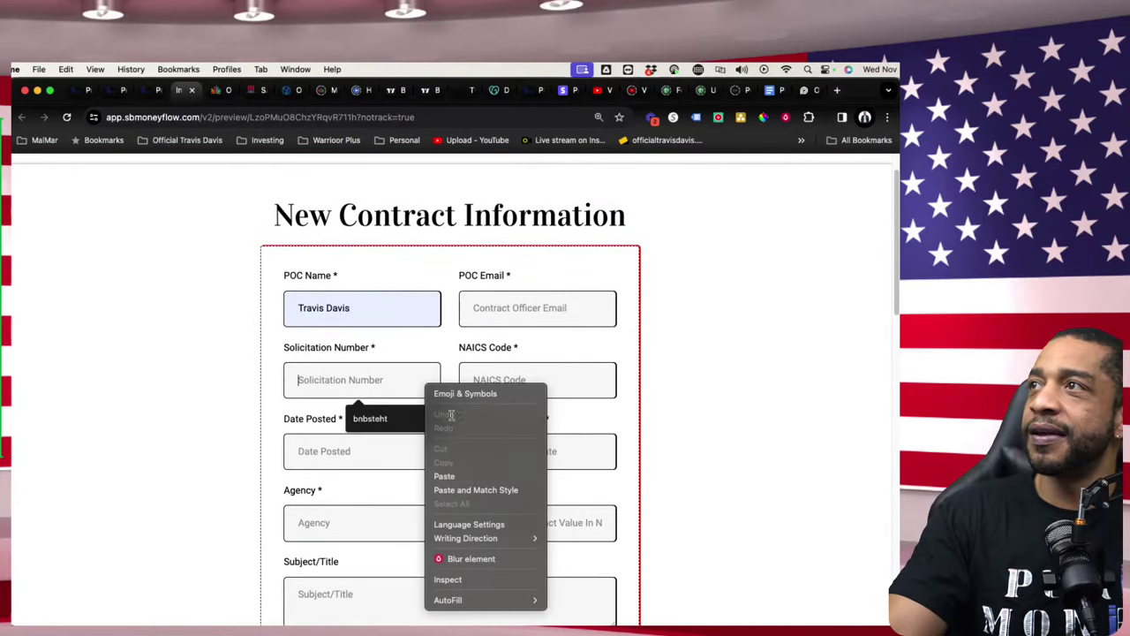
{"action": "left_click", "coordinate": [468, 470]}
{"action": "left_click", "coordinate": [536, 388]}
{"action": "left_click", "coordinate": [548, 419]}
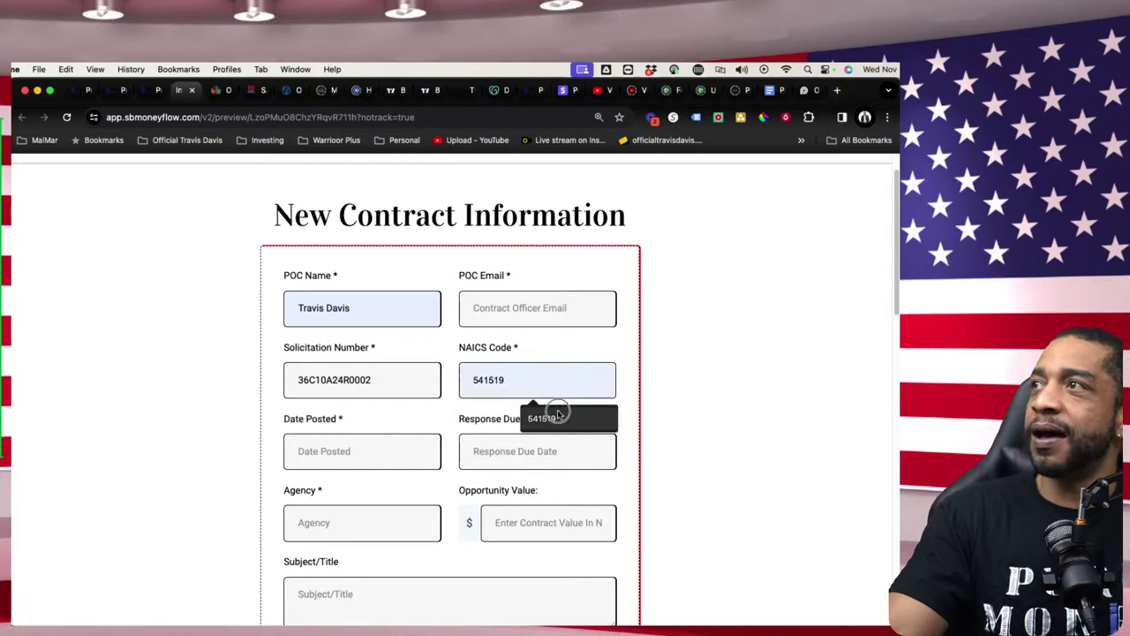
{"action": "left_click", "coordinate": [532, 317]}
{"action": "left_click", "coordinate": [554, 368]}
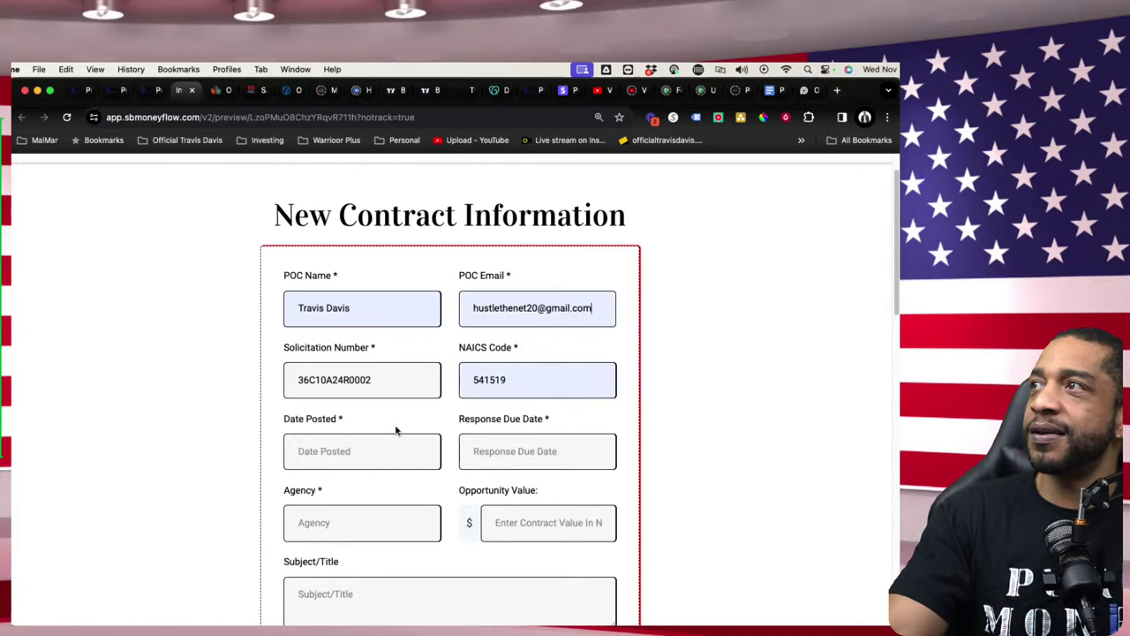
- Set Date Posted to 2023-11-01 and Response Due Date to 2023-12-02
{"action": "left_click", "coordinate": [362, 449]}
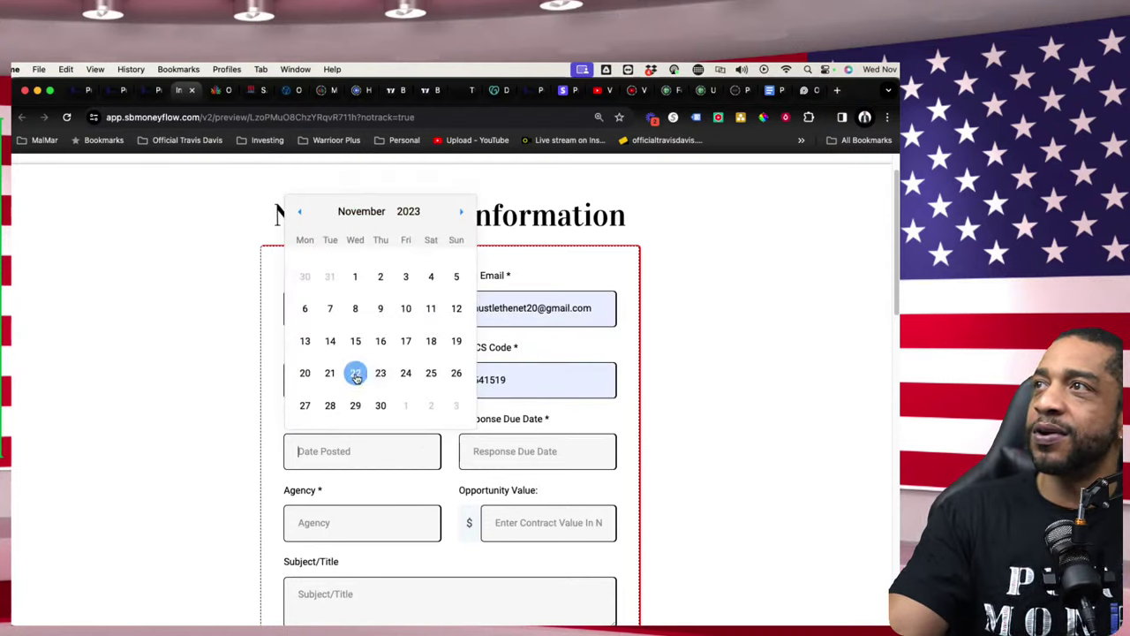
{"action": "left_click", "coordinate": [355, 276]}
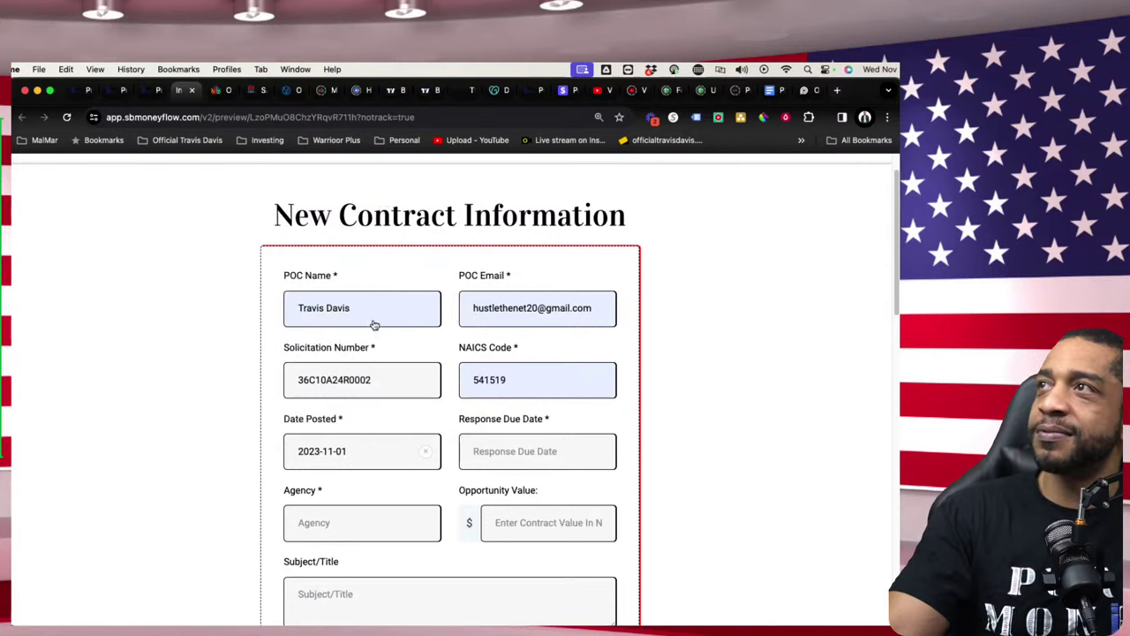
{"action": "left_click", "coordinate": [532, 463]}
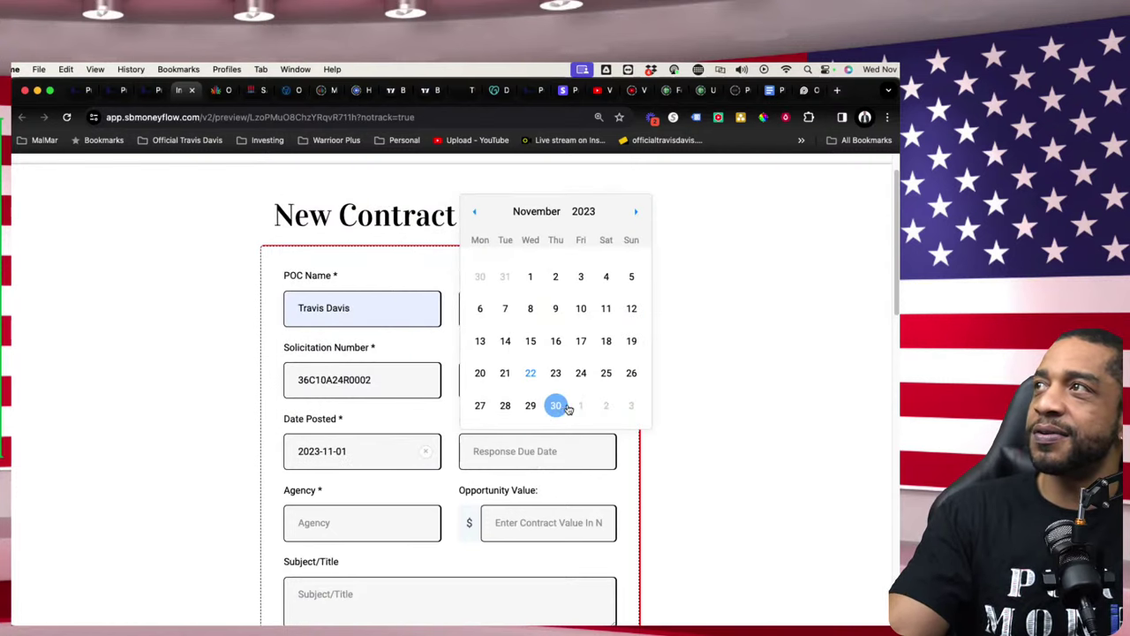
{"action": "right_click", "coordinate": [635, 212]}
{"action": "left_click", "coordinate": [635, 213]}
{"action": "left_click", "coordinate": [635, 212]}
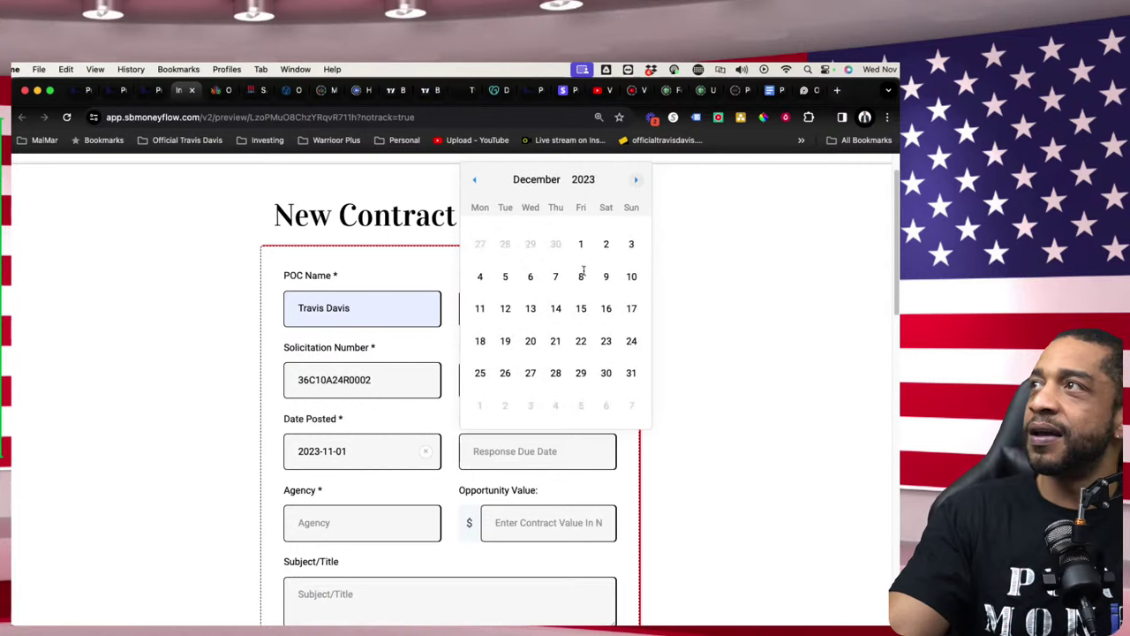
{"action": "left_click", "coordinate": [606, 243]}
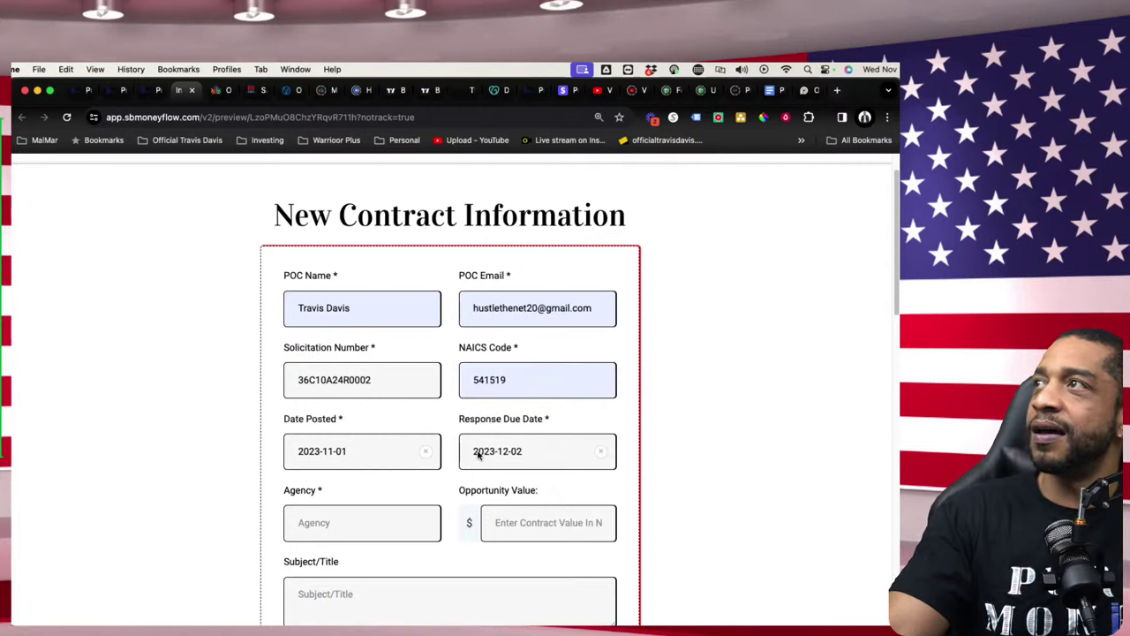
- Enter agency 'cms', opportunity value 532442.00, title 'test', and a saved solicitation link
{"action": "left_click", "coordinate": [366, 522]}
{"action": "type", "text": "cms"}
{"action": "left_click", "coordinate": [594, 519]}
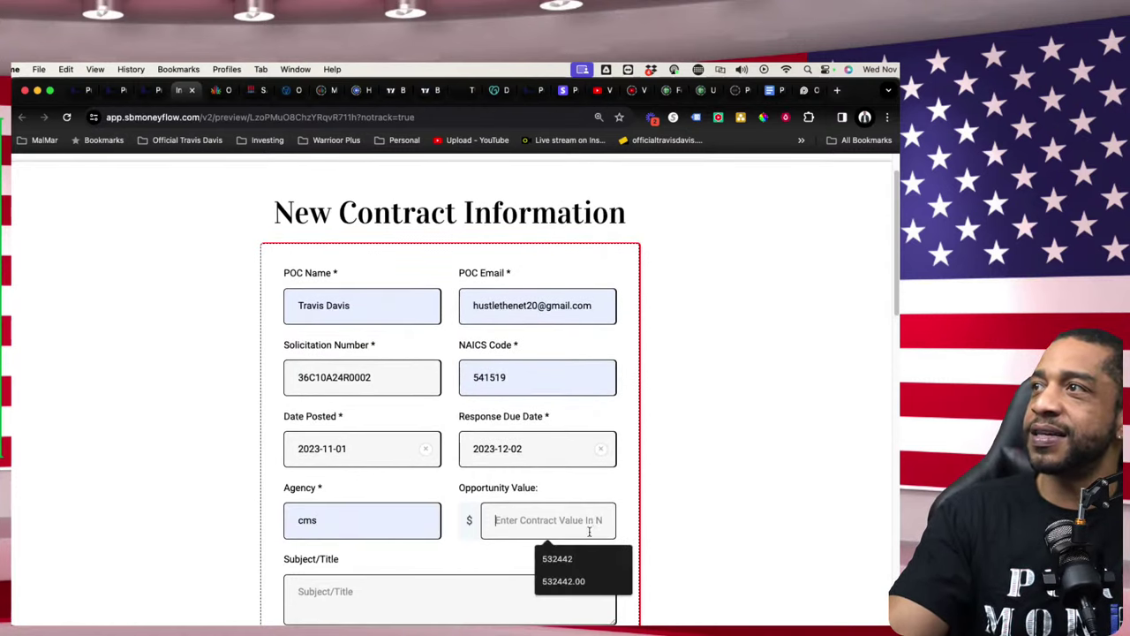
{"action": "left_click", "coordinate": [570, 580]}
{"action": "scroll", "coordinate": [433, 498], "scroll_direction": "down", "scroll_amount": 1}
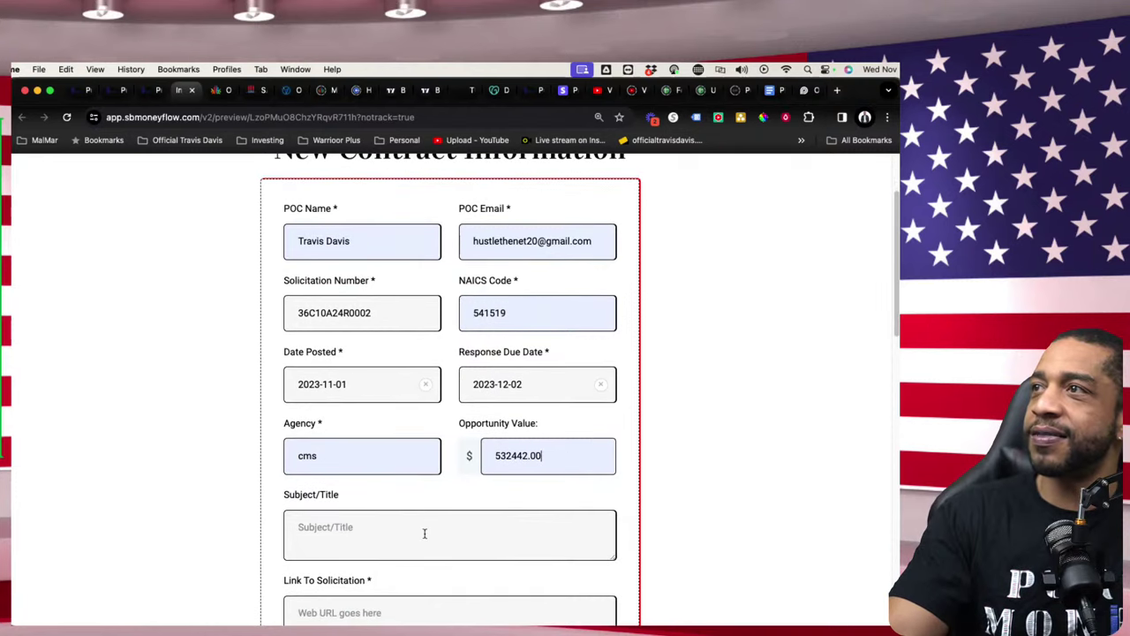
{"action": "scroll", "coordinate": [431, 495], "scroll_direction": "down", "scroll_amount": 2}
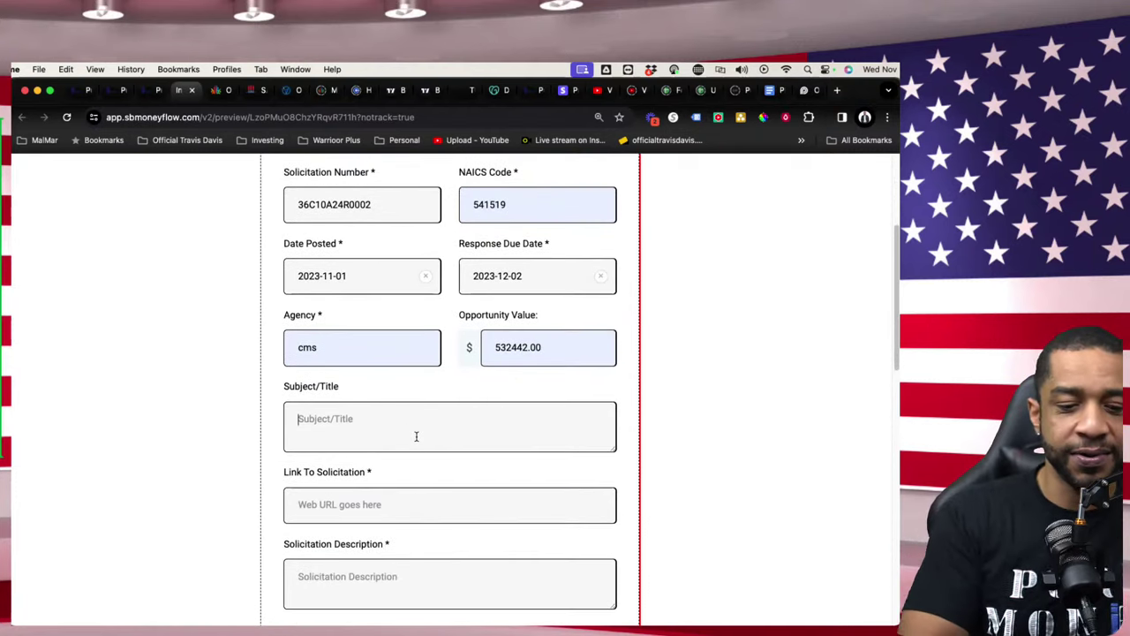
{"action": "type", "text": "test title"}
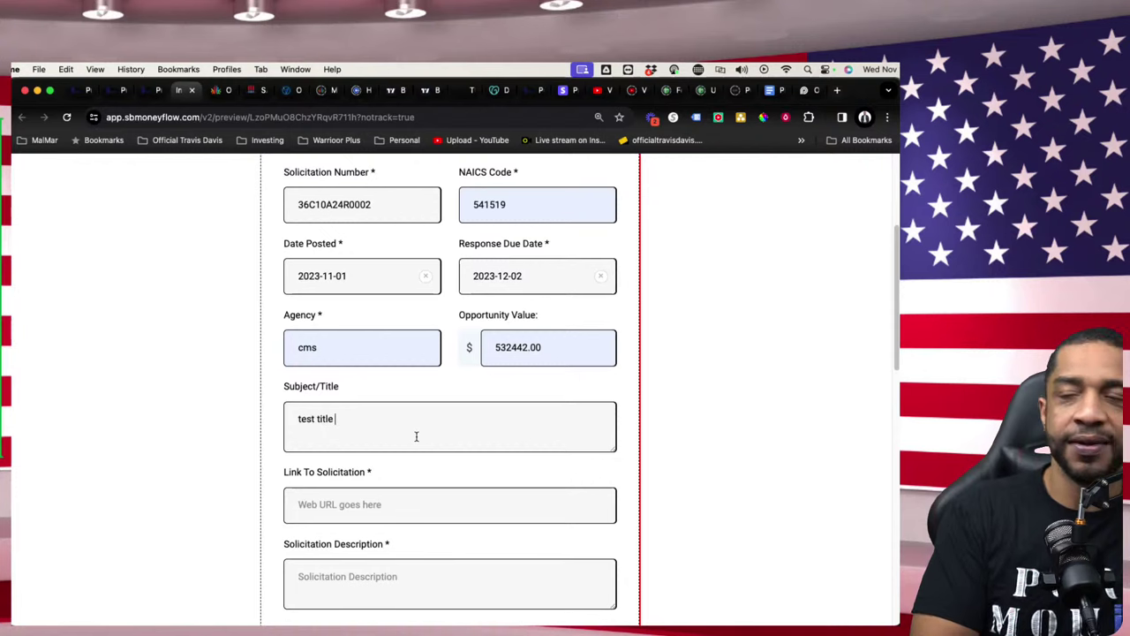
{"action": "left_click", "coordinate": [450, 505]}
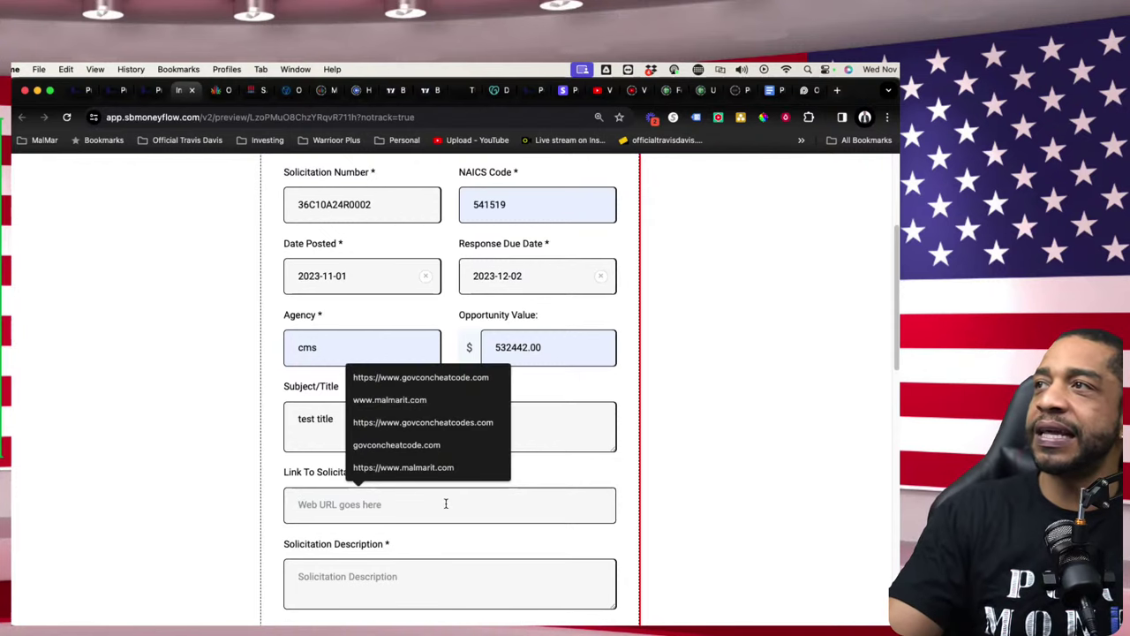
{"action": "left_click", "coordinate": [459, 380]}
- Add description 'vfremgrkvrewed' and internal note 'fin', then submit the form
{"action": "scroll", "coordinate": [472, 542], "scroll_direction": "down", "scroll_amount": 6}
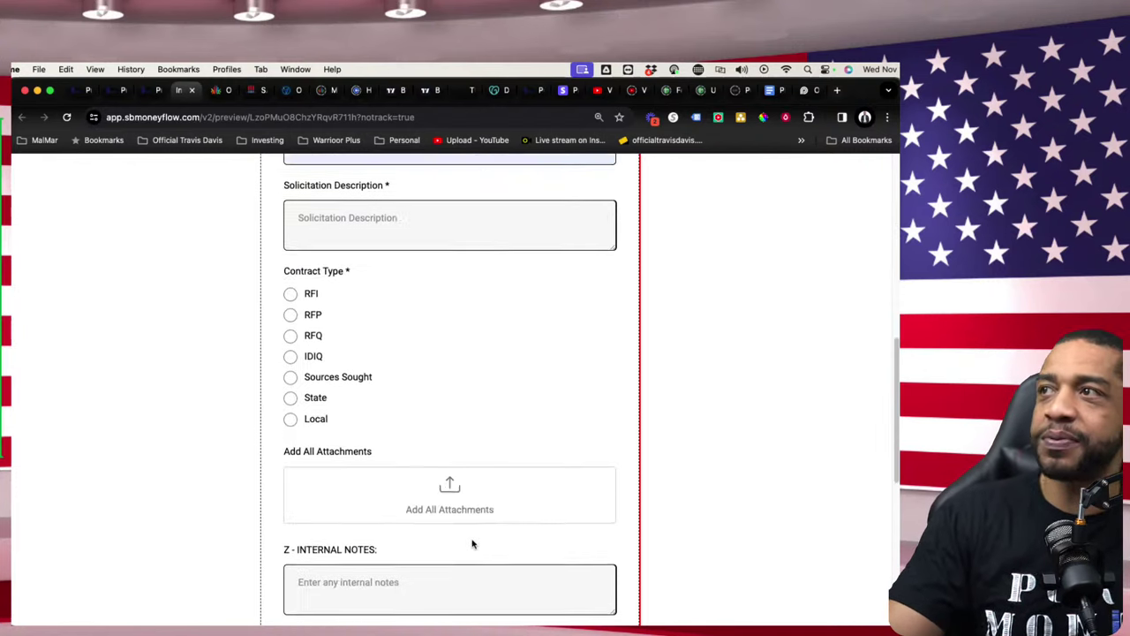
{"action": "scroll", "coordinate": [357, 312], "scroll_direction": "up", "scroll_amount": 3}
{"action": "left_click", "coordinate": [382, 328]}
{"action": "type", "text": "v"}
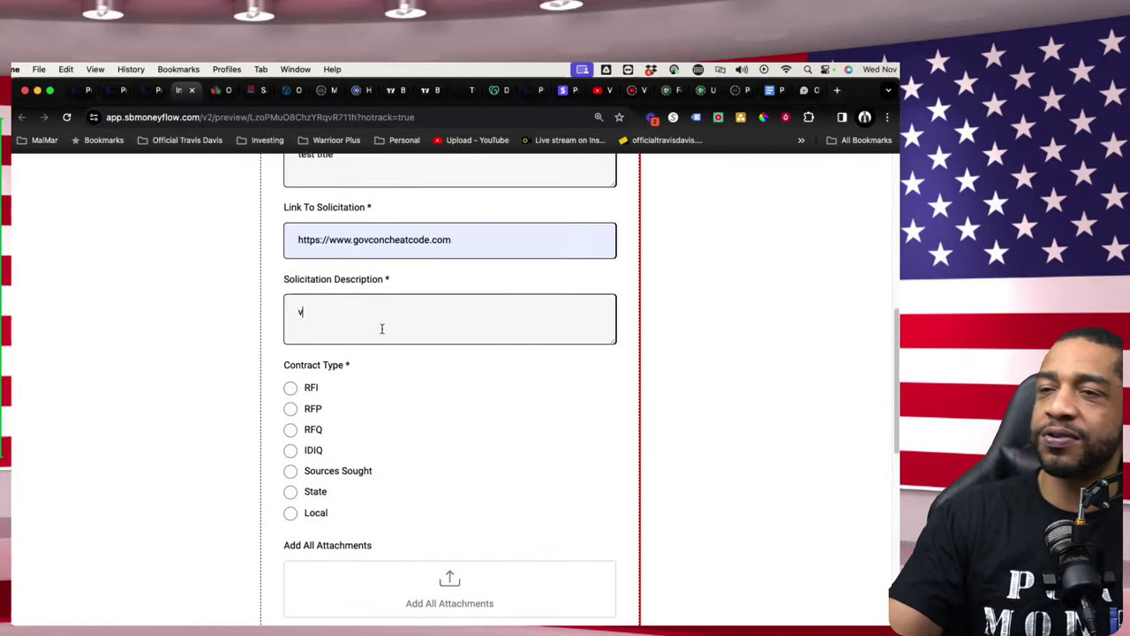
{"action": "type", "text": "fremgrkvrewed"}
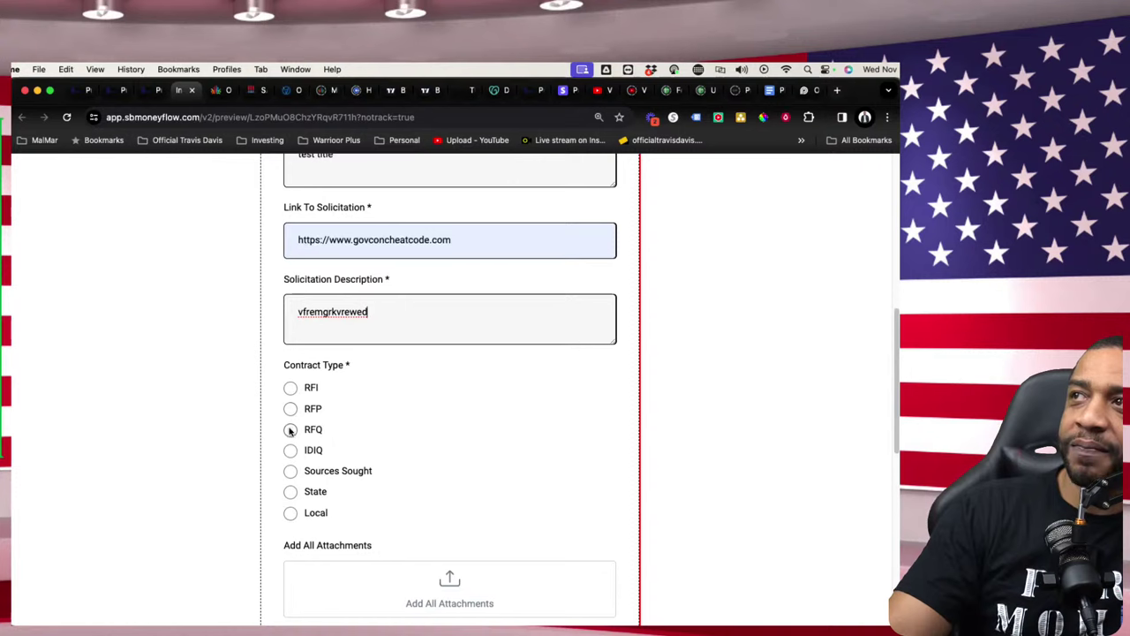
{"action": "scroll", "coordinate": [471, 419], "scroll_direction": "down", "scroll_amount": 5}
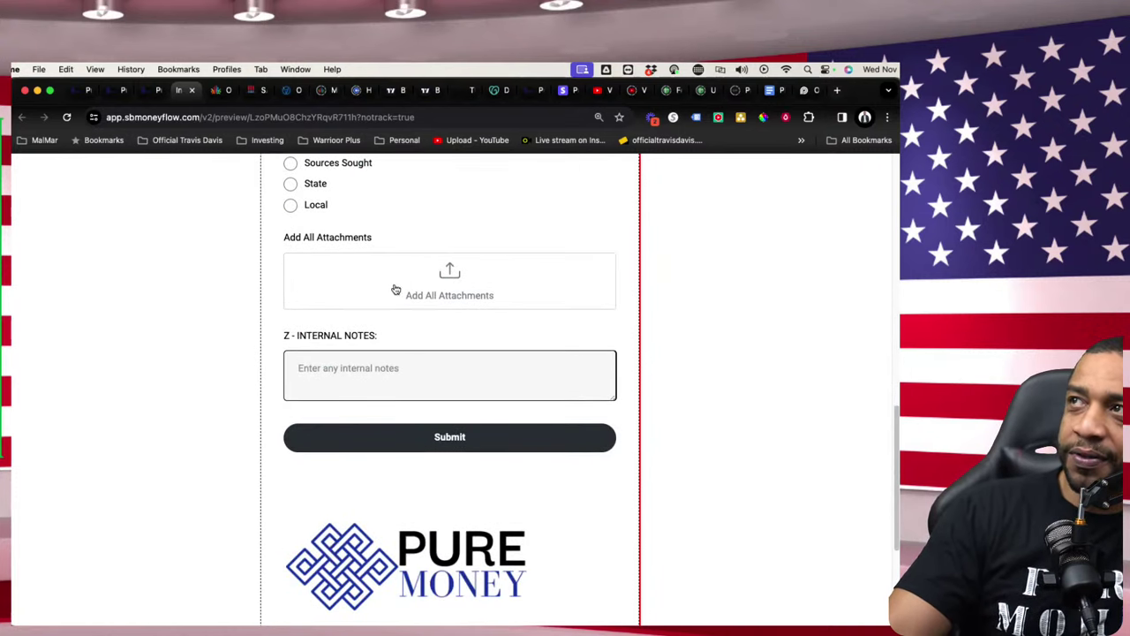
{"action": "left_click", "coordinate": [361, 371]}
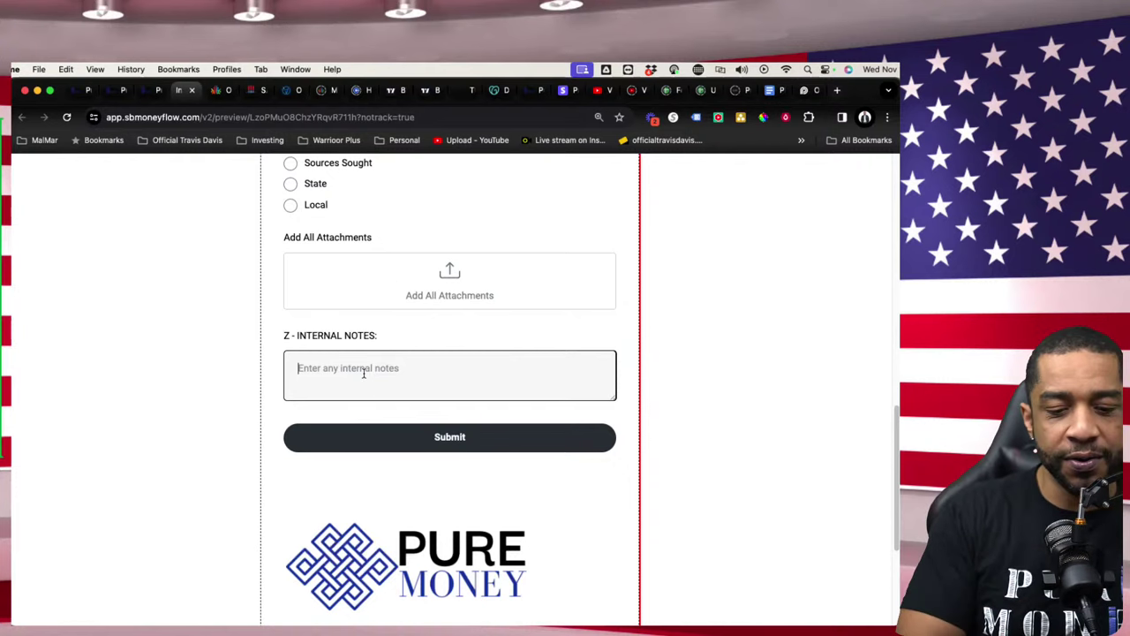
{"action": "type", "text": "find a subcontractor by thursaday"}
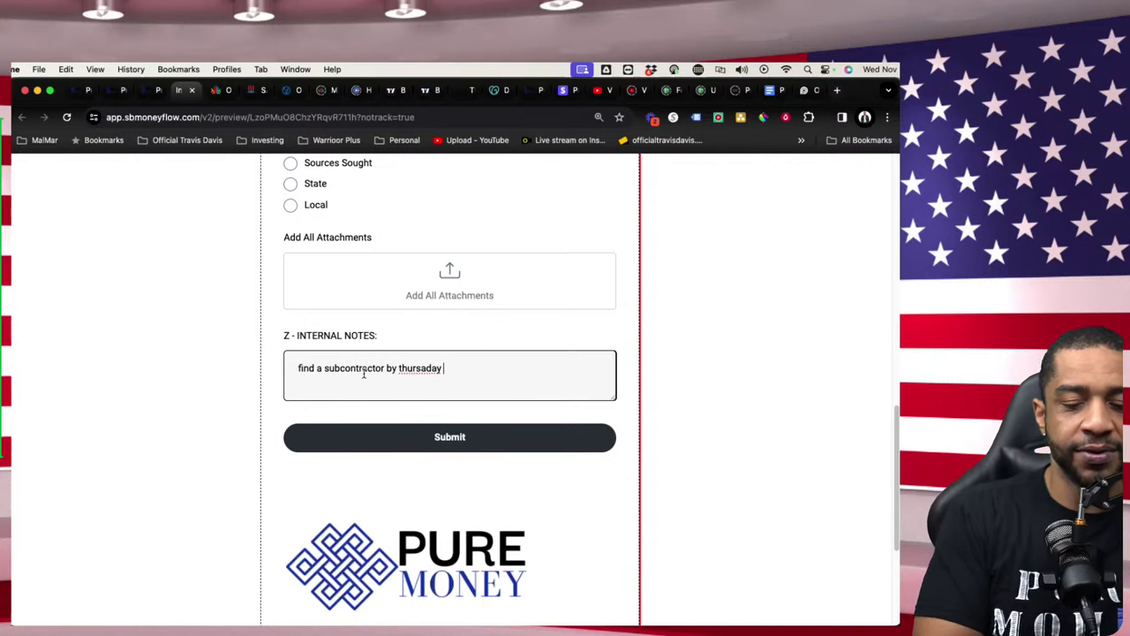
{"action": "left_click", "coordinate": [450, 440]}
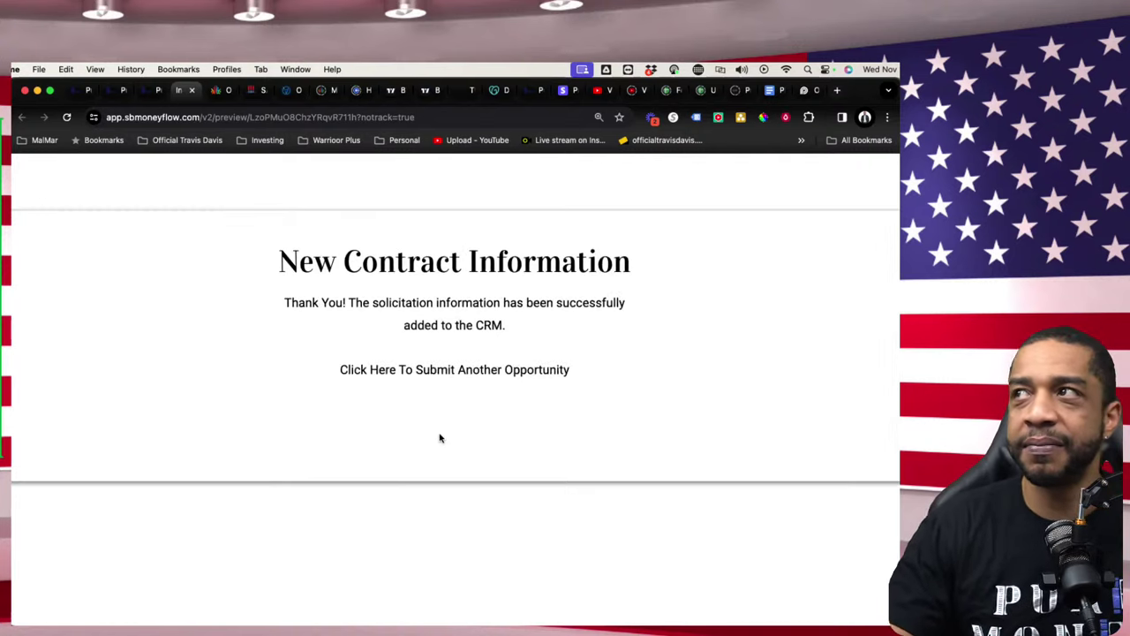
- Leave the thank-you page and page editor for the Z-003-6. New Contract Intake funnel overview
{"action": "left_click", "coordinate": [474, 371]}
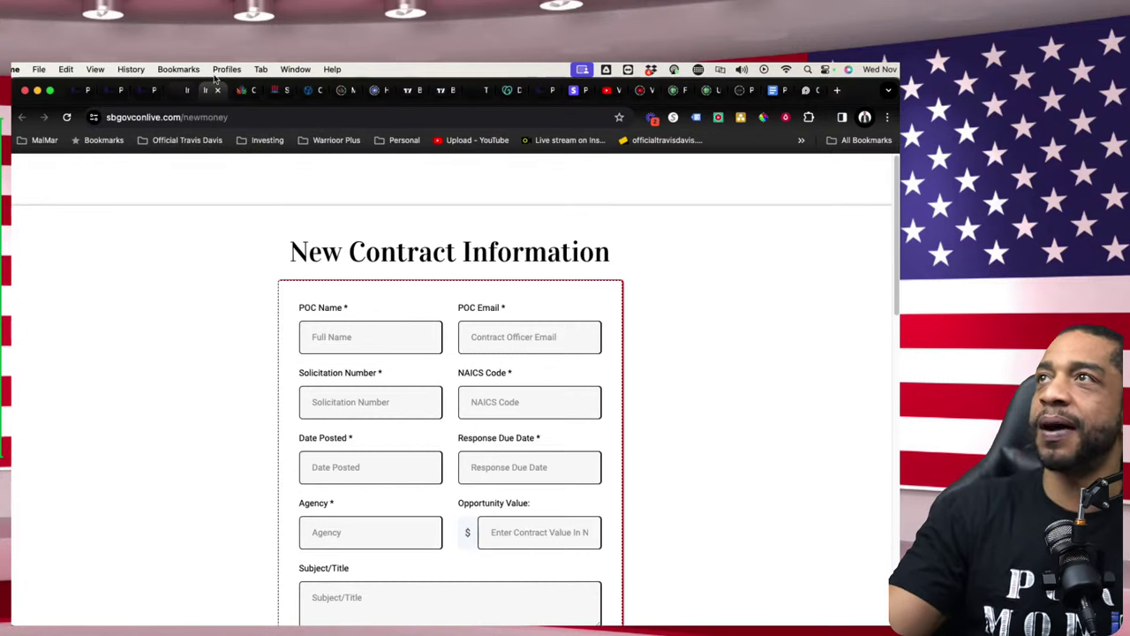
{"action": "left_click", "coordinate": [185, 102]}
{"action": "left_click", "coordinate": [157, 99]}
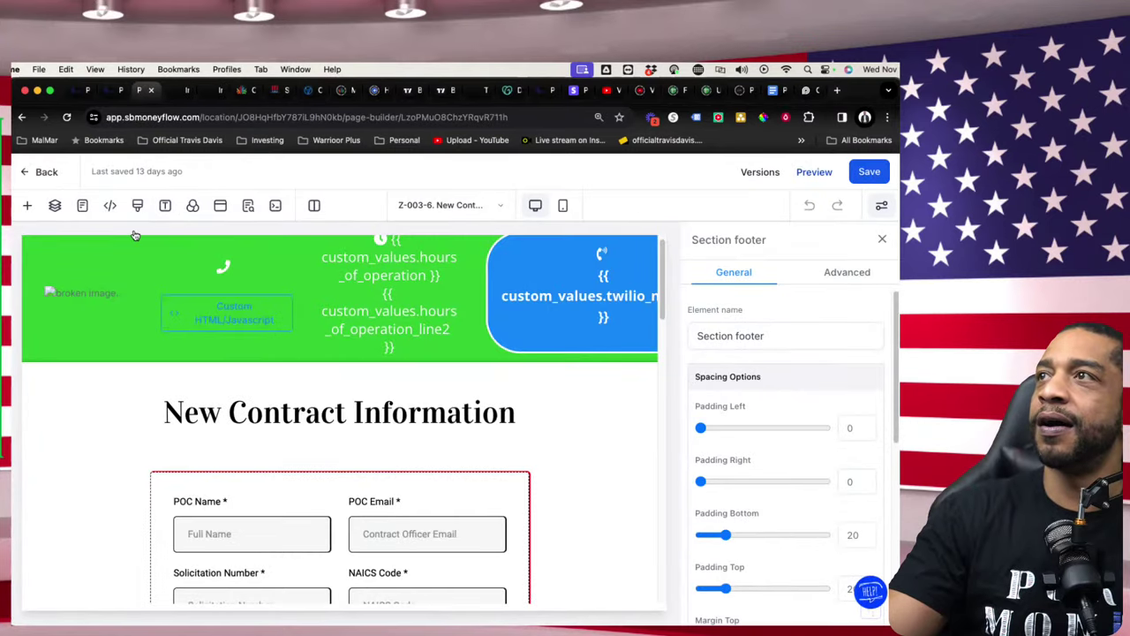
{"action": "left_click", "coordinate": [36, 171]}
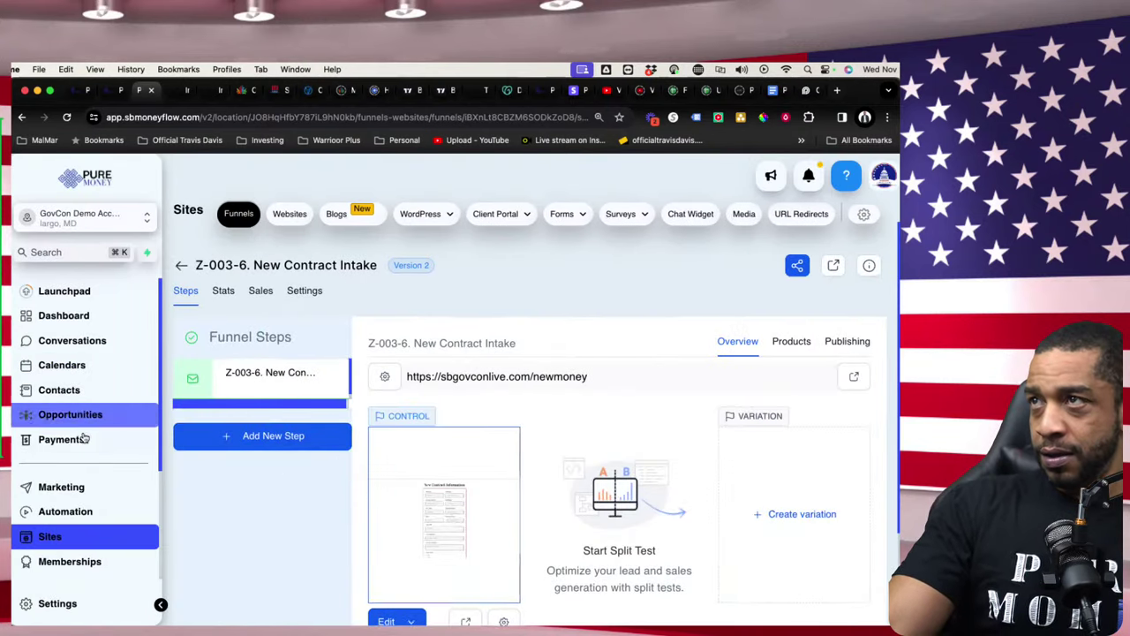
- Open opportunity Solicitation #36C10A24R0002 from the pipeline board and scroll through its details
{"action": "left_click", "coordinate": [83, 415]}
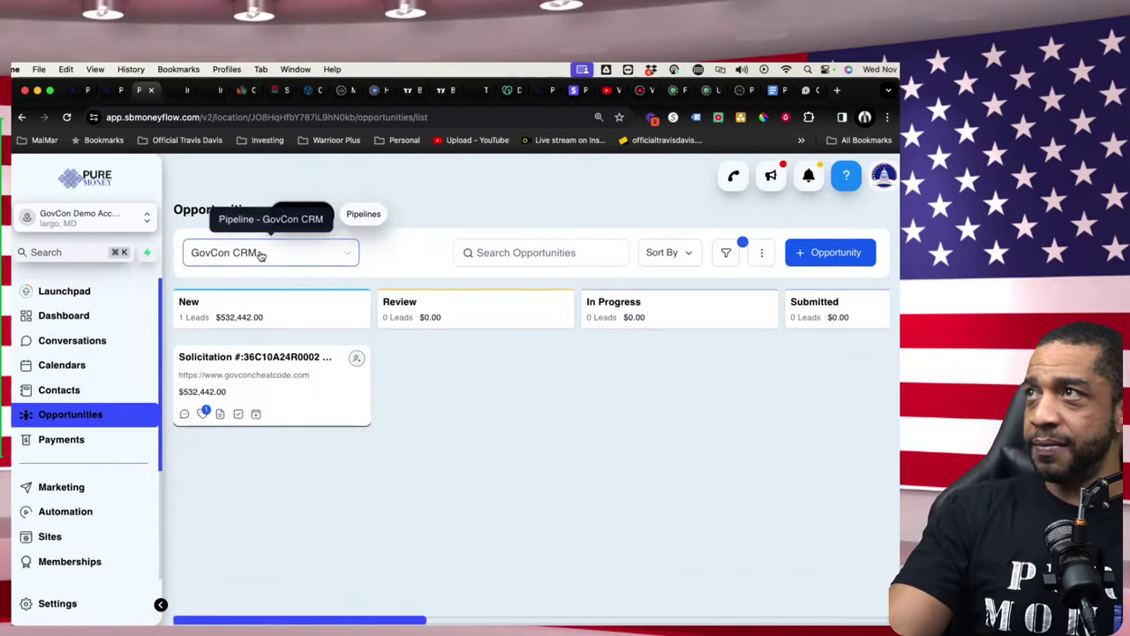
{"action": "left_click", "coordinate": [266, 410]}
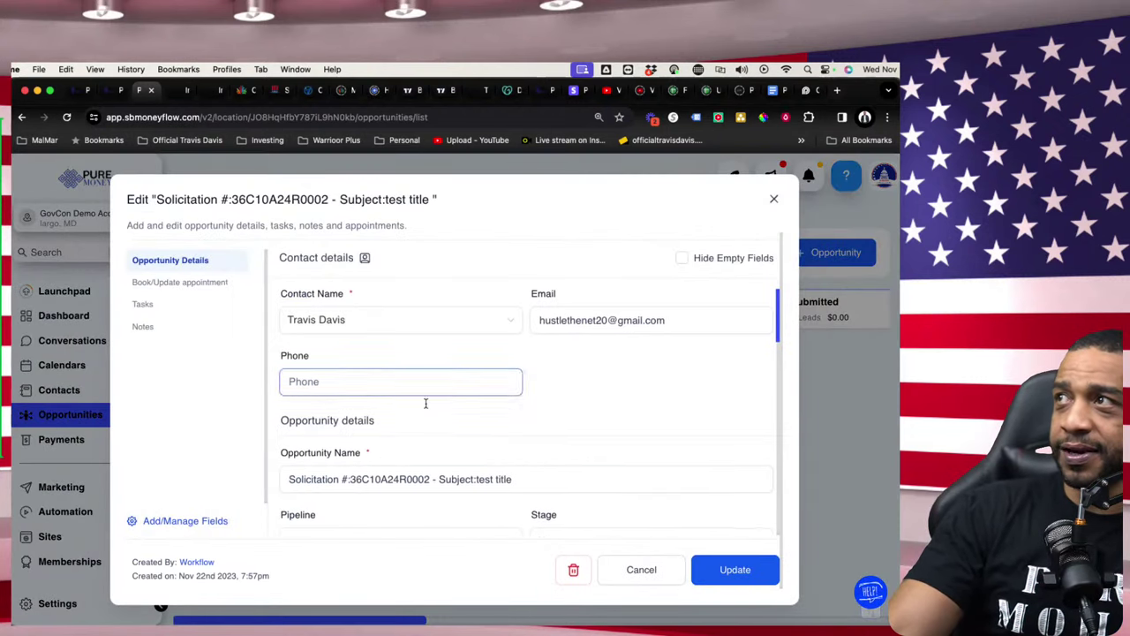
{"action": "scroll", "coordinate": [426, 403], "scroll_direction": "down", "scroll_amount": 5}
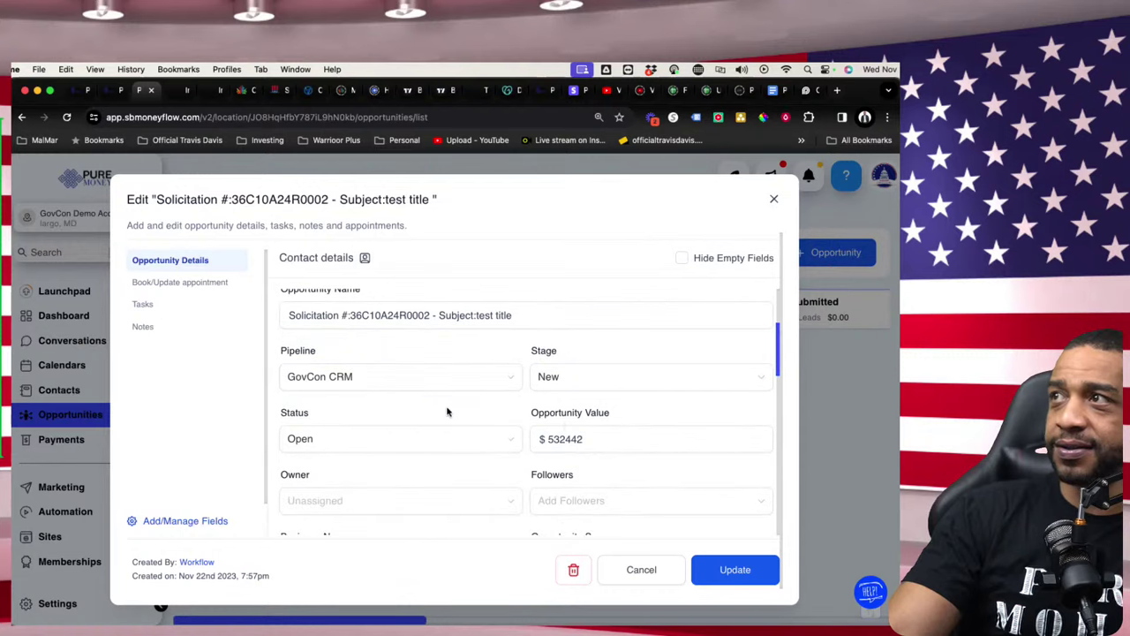
{"action": "scroll", "coordinate": [459, 441], "scroll_direction": "down", "scroll_amount": 7}
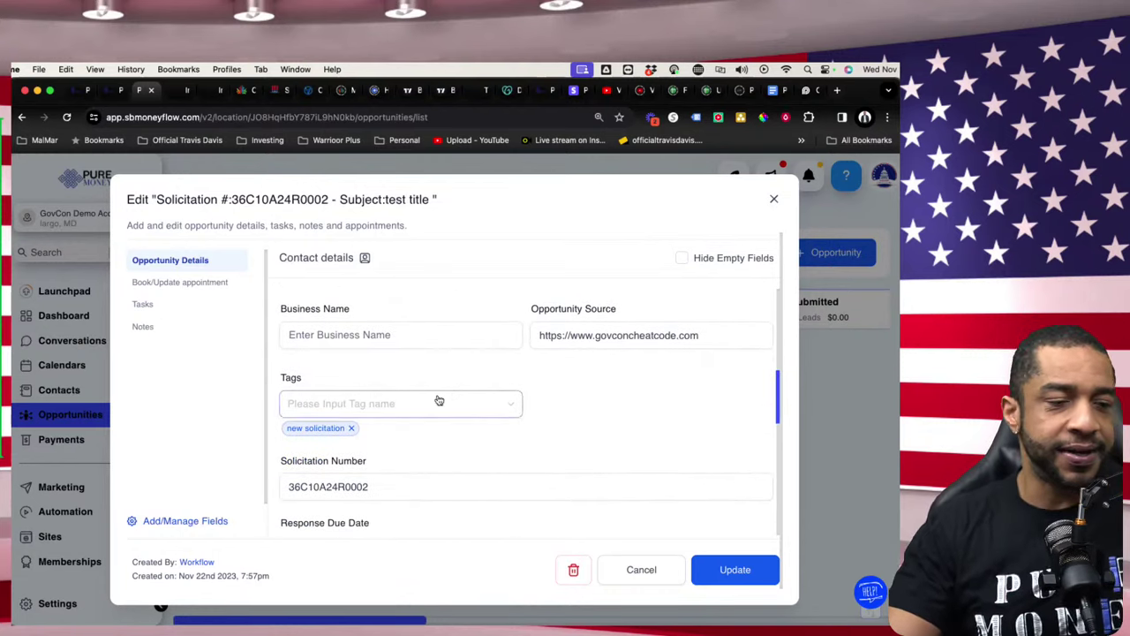
- Review the appointment calendar choices, then view the tasks, including 'subcontract needed' due Nov 10 2023
{"action": "left_click", "coordinate": [179, 287]}
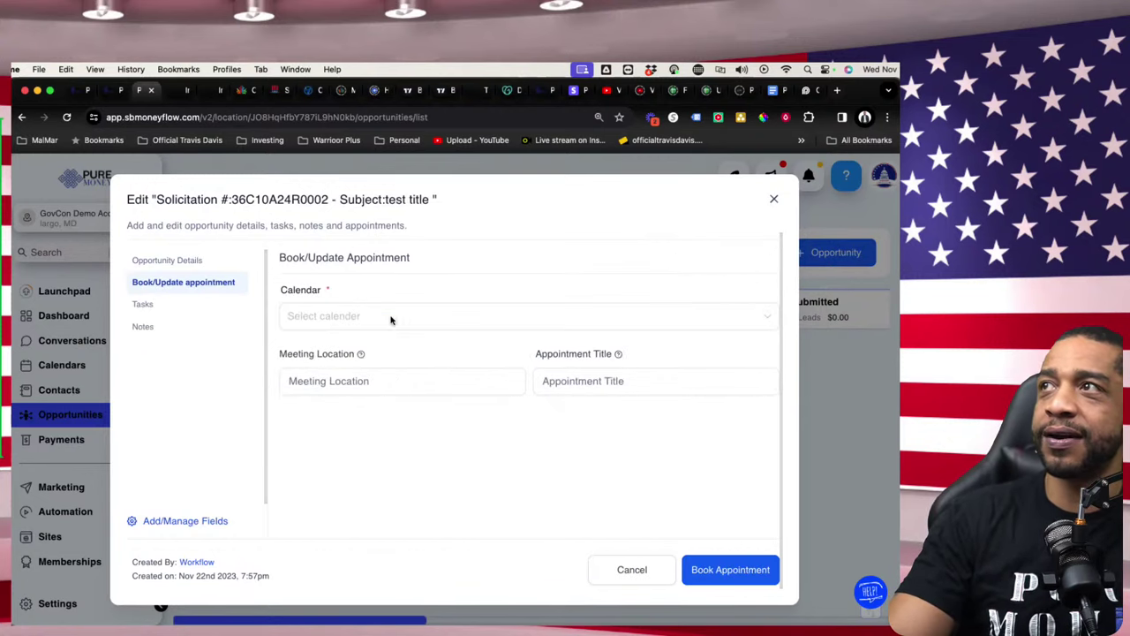
{"action": "left_click", "coordinate": [391, 320]}
{"action": "left_click", "coordinate": [436, 434]}
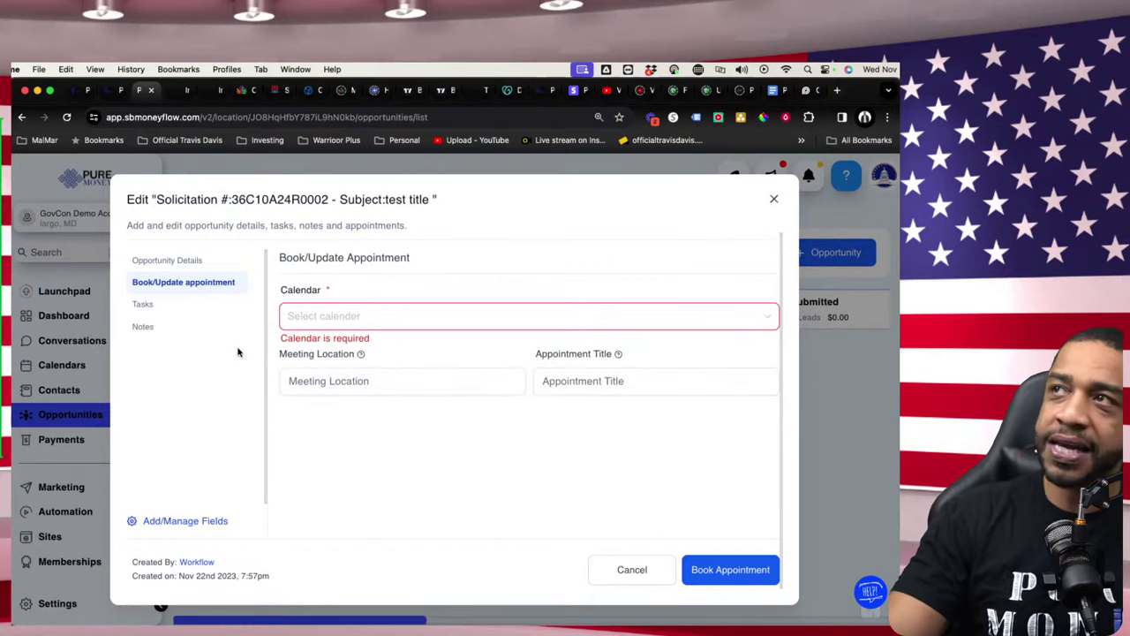
{"action": "left_click", "coordinate": [143, 304]}
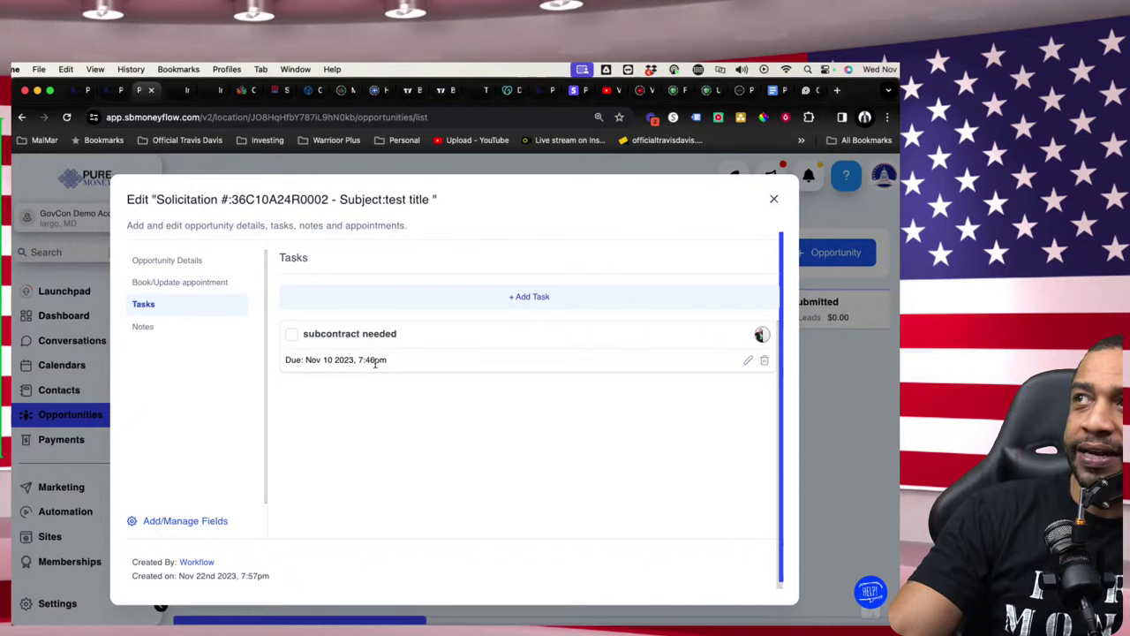
- Start a new task, try its due-date picker, then discard it for Opportunity Details
{"action": "left_click", "coordinate": [520, 297]}
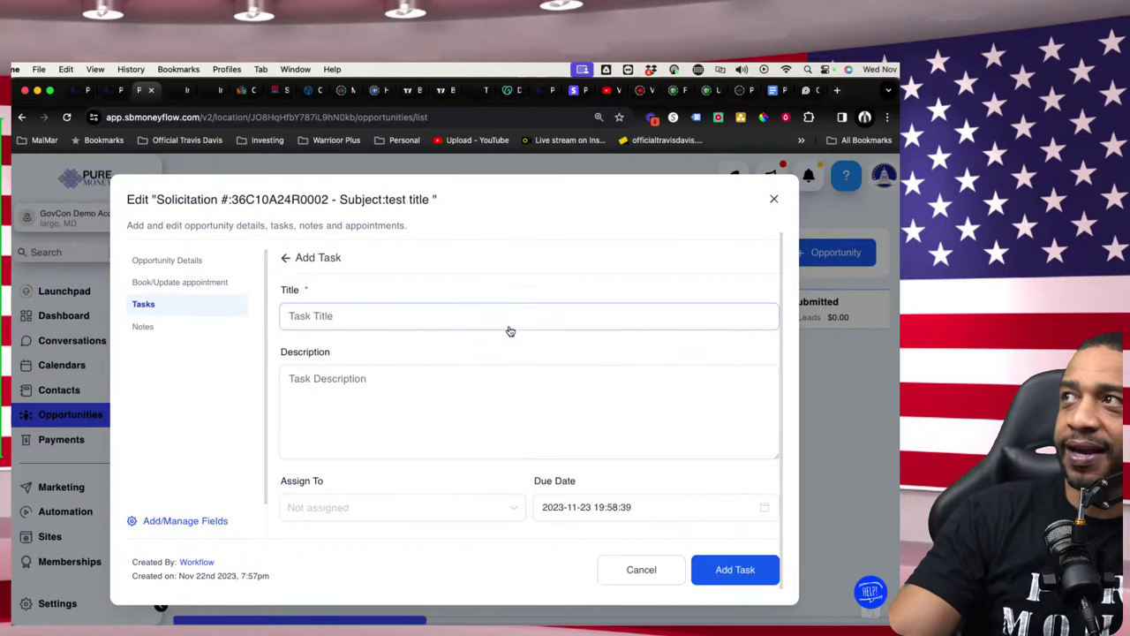
{"action": "left_click", "coordinate": [380, 324]}
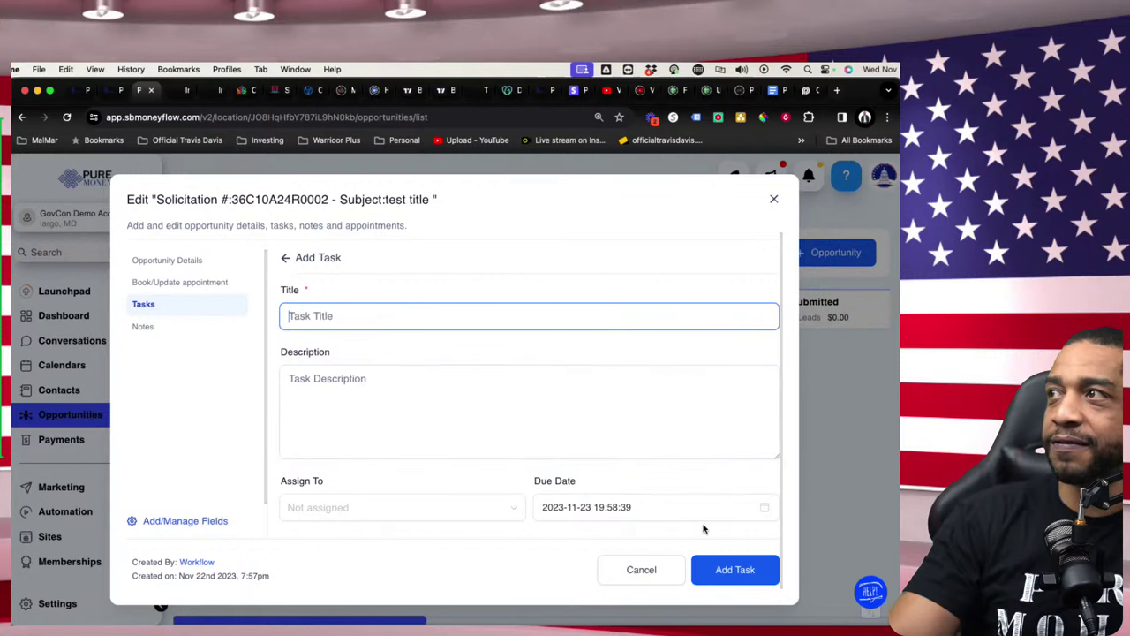
{"action": "left_click", "coordinate": [637, 508]}
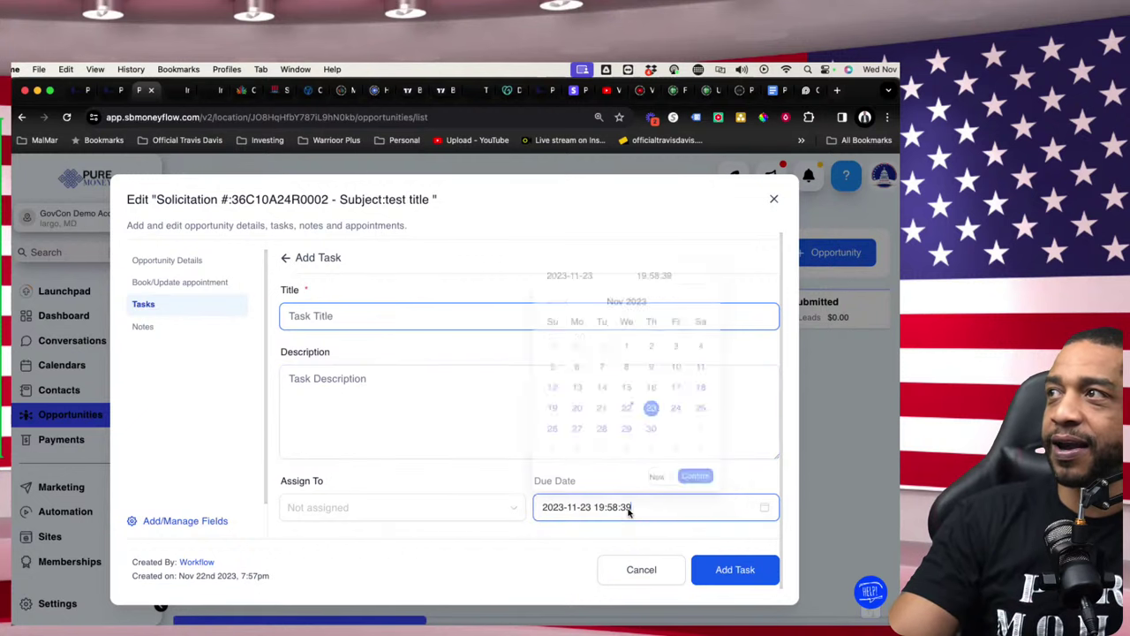
{"action": "left_click", "coordinate": [369, 450]}
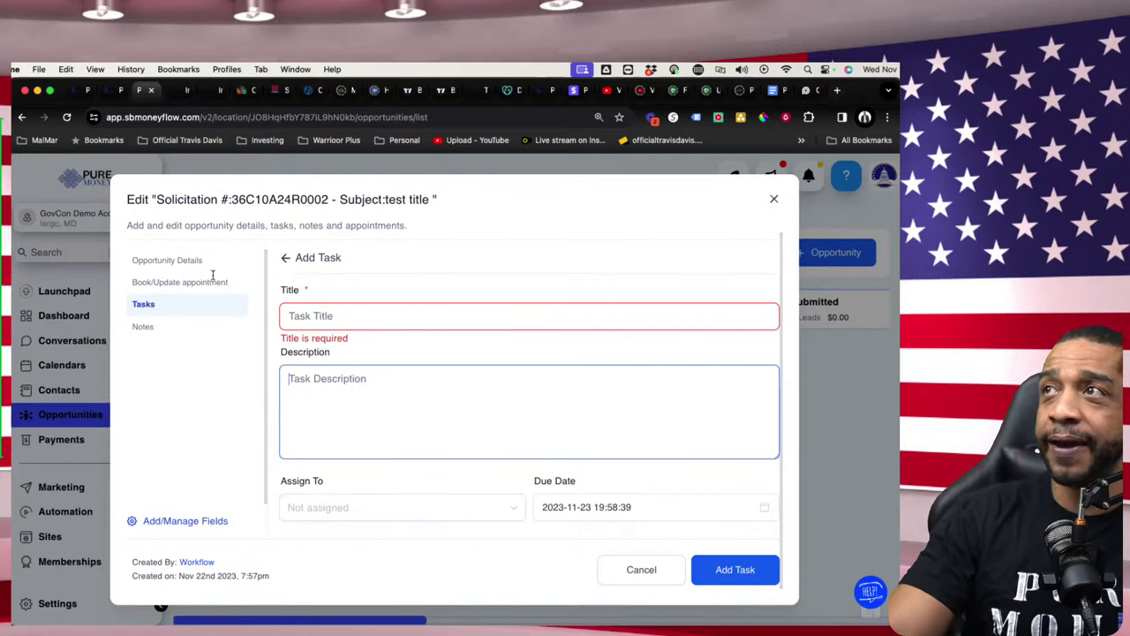
{"action": "left_click", "coordinate": [188, 261]}
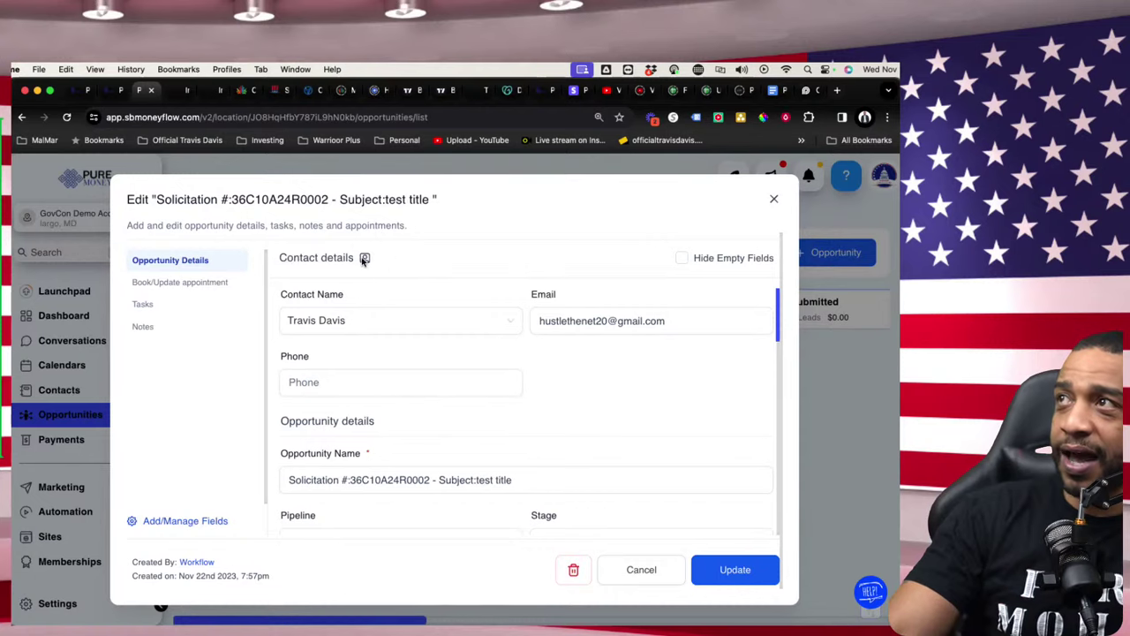
- Open the linked contact's record and read the 'Hey contract officer' email in its activity timeline
{"action": "left_click", "coordinate": [363, 260]}
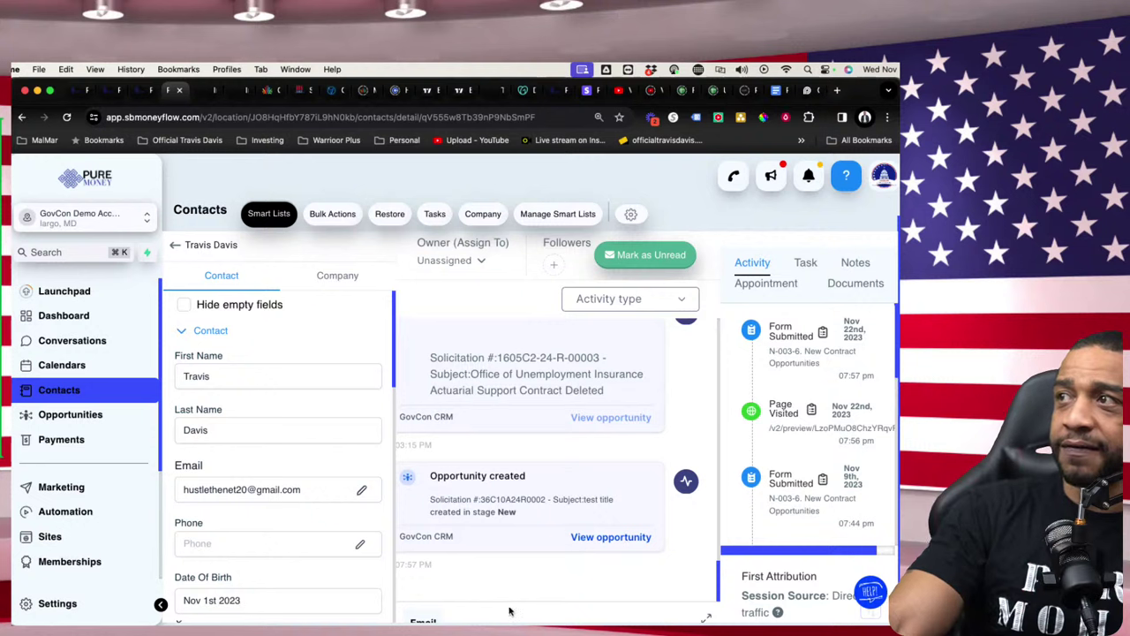
{"action": "scroll", "coordinate": [531, 453], "scroll_direction": "down", "scroll_amount": 3}
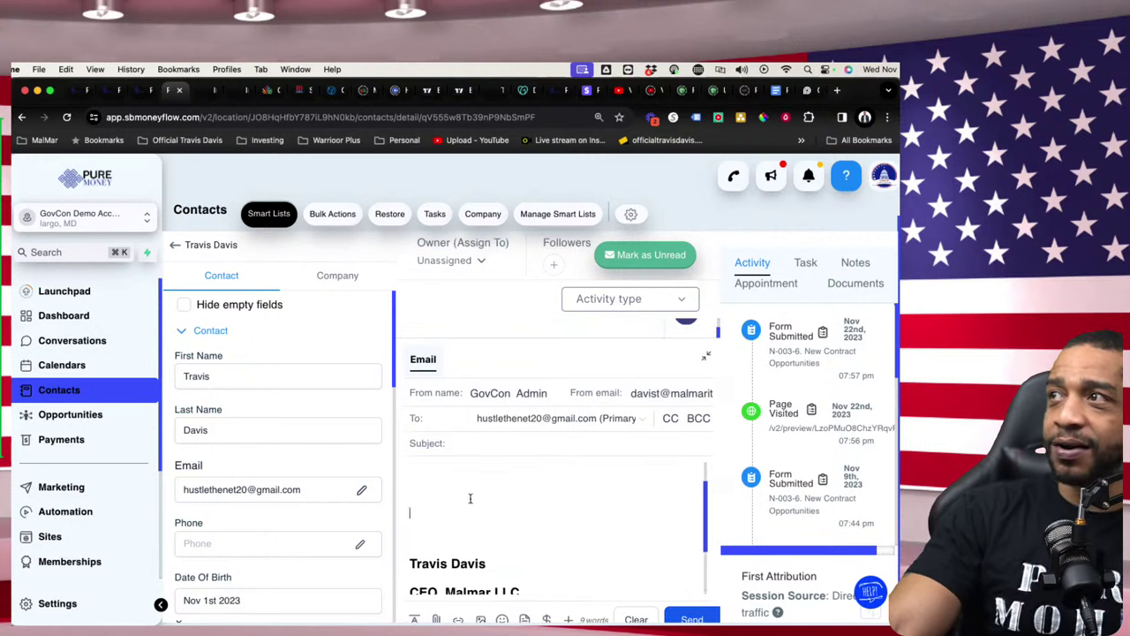
{"action": "left_click", "coordinate": [706, 356]}
{"action": "scroll", "coordinate": [591, 413], "scroll_direction": "up", "scroll_amount": 5}
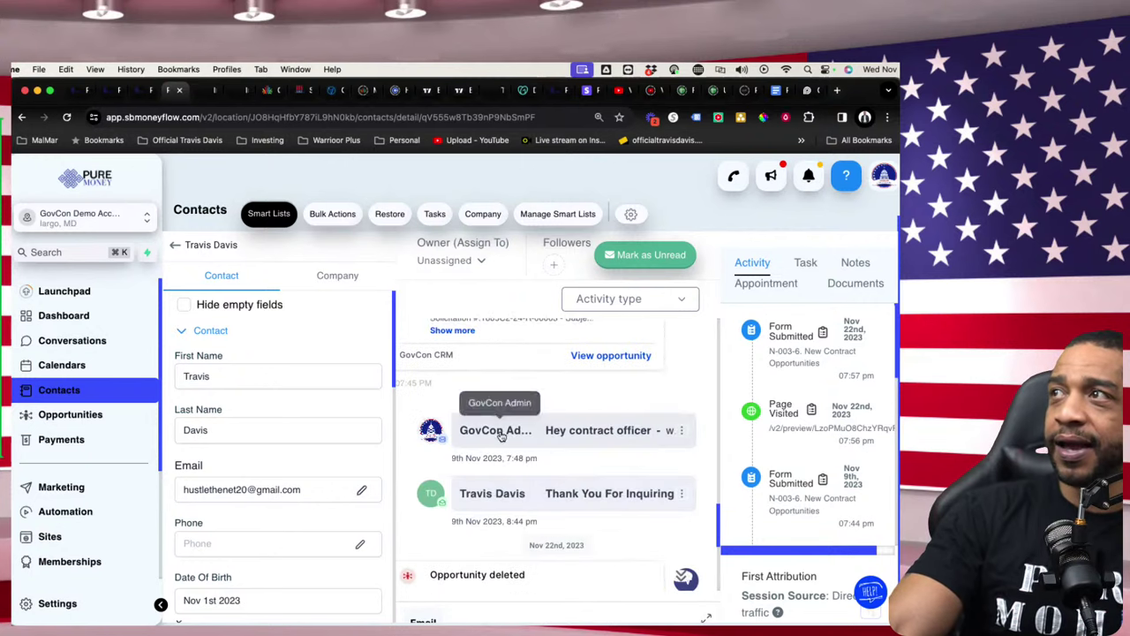
{"action": "left_click", "coordinate": [572, 432]}
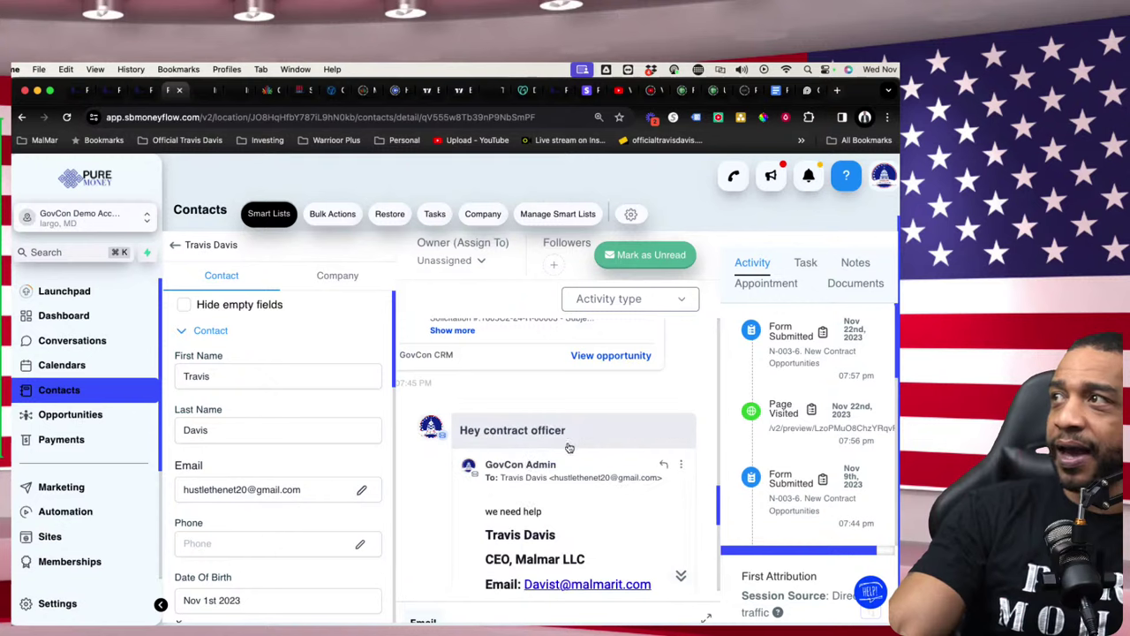
{"action": "scroll", "coordinate": [548, 450], "scroll_direction": "down", "scroll_amount": 2}
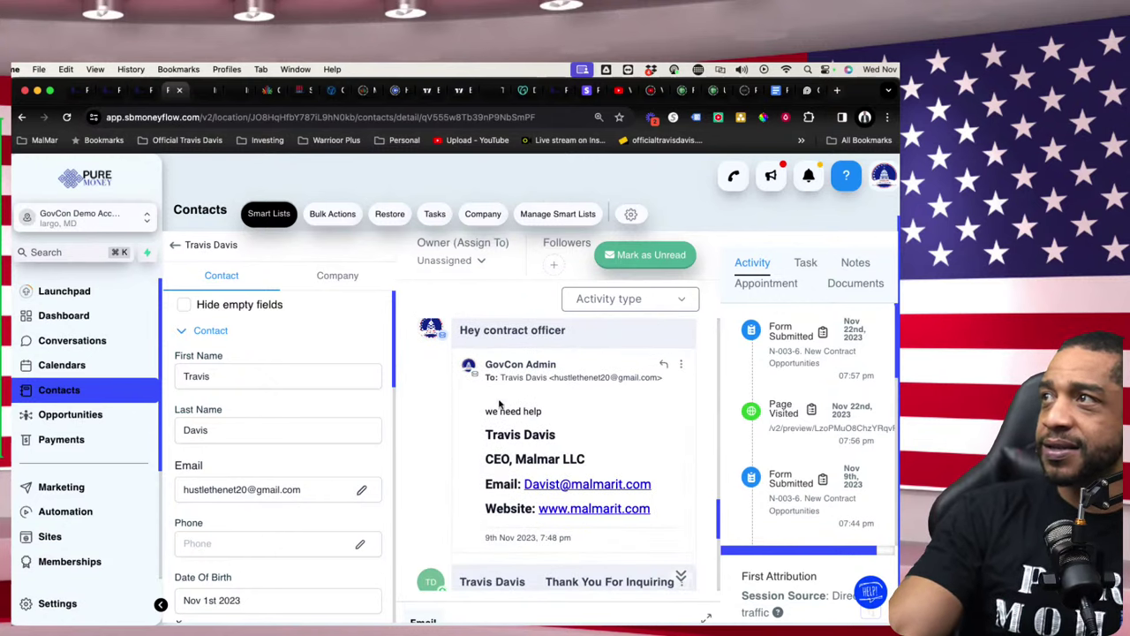
{"action": "left_click_drag", "start_coordinate": [498, 404], "coordinate": [600, 456]}
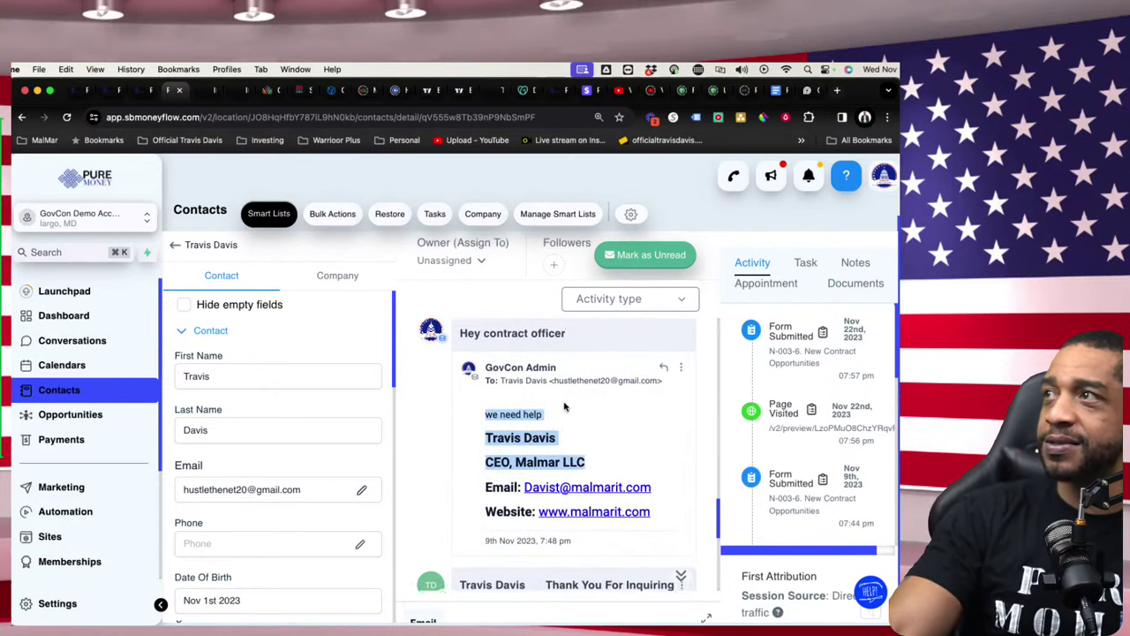
{"action": "scroll", "coordinate": [565, 407], "scroll_direction": "up", "scroll_amount": 2}
{"action": "left_click", "coordinate": [650, 434]}
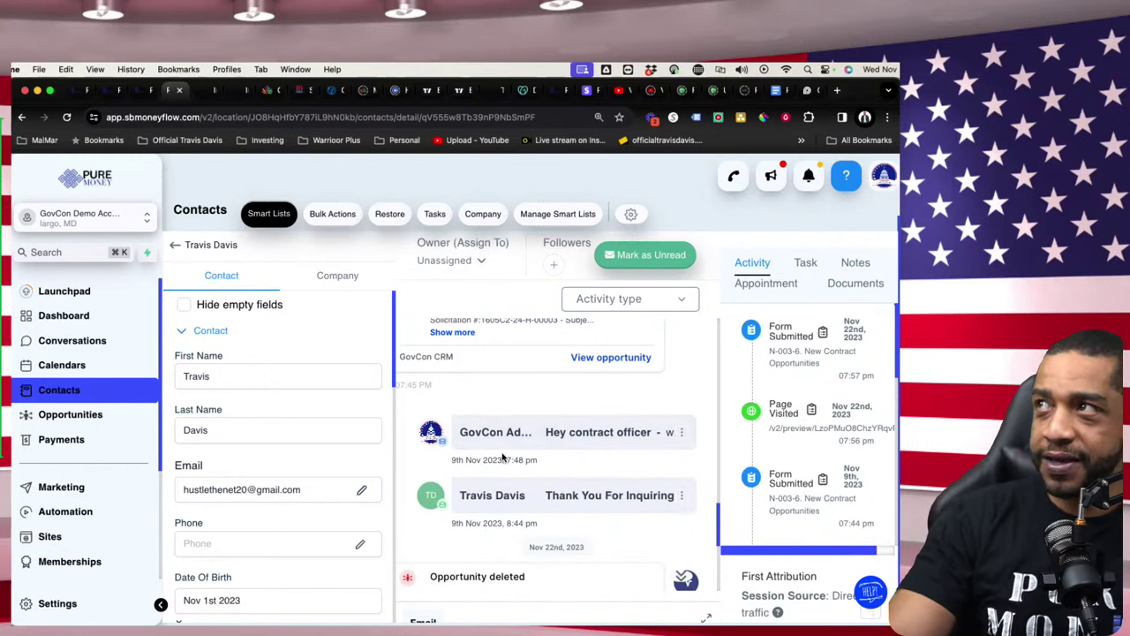
{"action": "scroll", "coordinate": [505, 457], "scroll_direction": "down", "scroll_amount": 5}
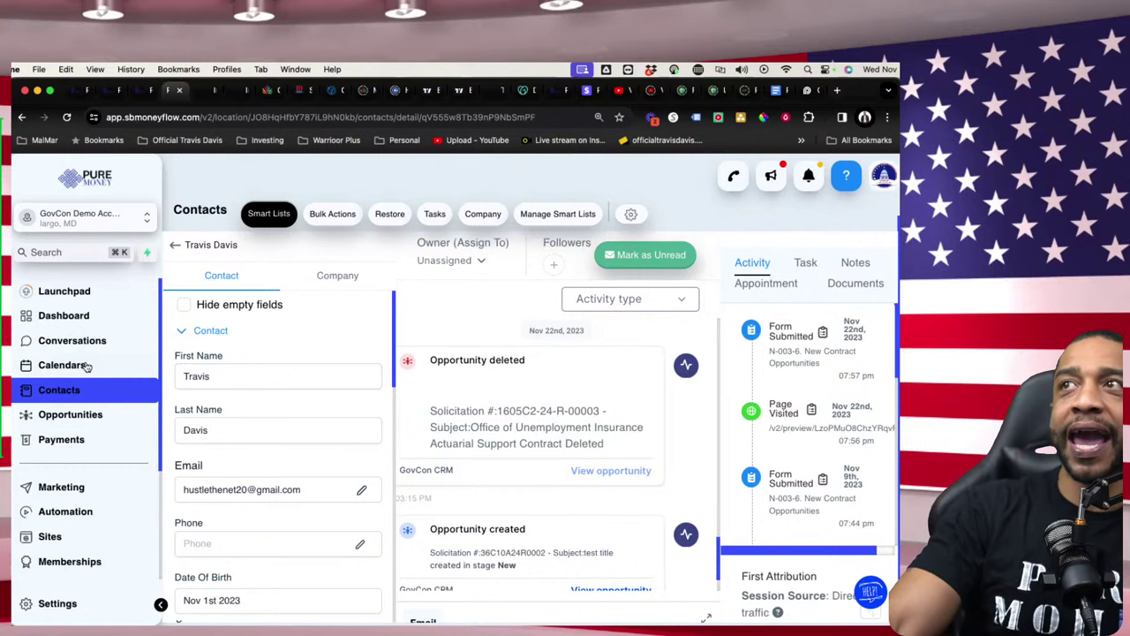
- Drag the $532,442.00 solicitation card from New via In Progress into Won't Respond
{"action": "left_click", "coordinate": [99, 426]}
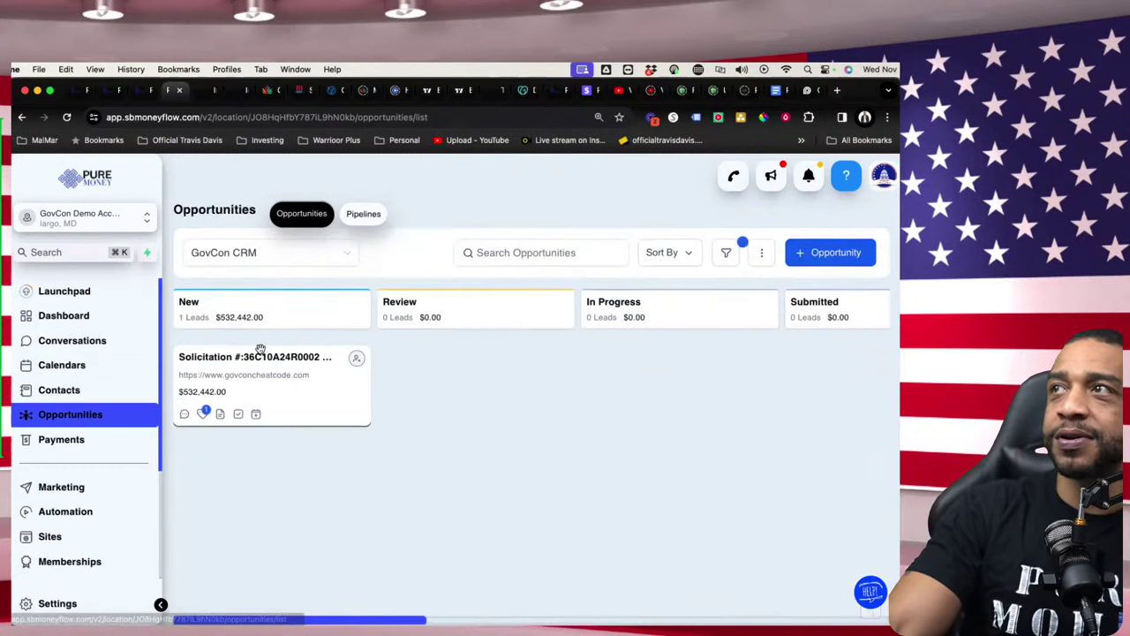
{"action": "left_click_drag", "start_coordinate": [255, 394], "coordinate": [721, 393]}
{"action": "left_click_drag", "start_coordinate": [417, 621], "coordinate": [548, 595]}
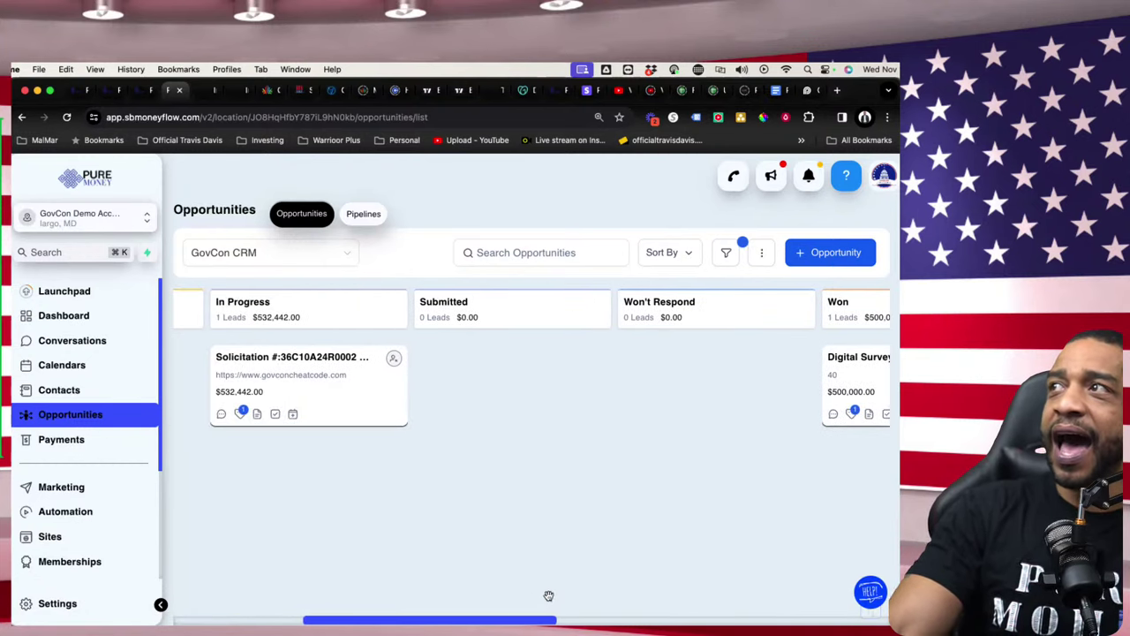
{"action": "left_click_drag", "start_coordinate": [308, 363], "coordinate": [730, 373]}
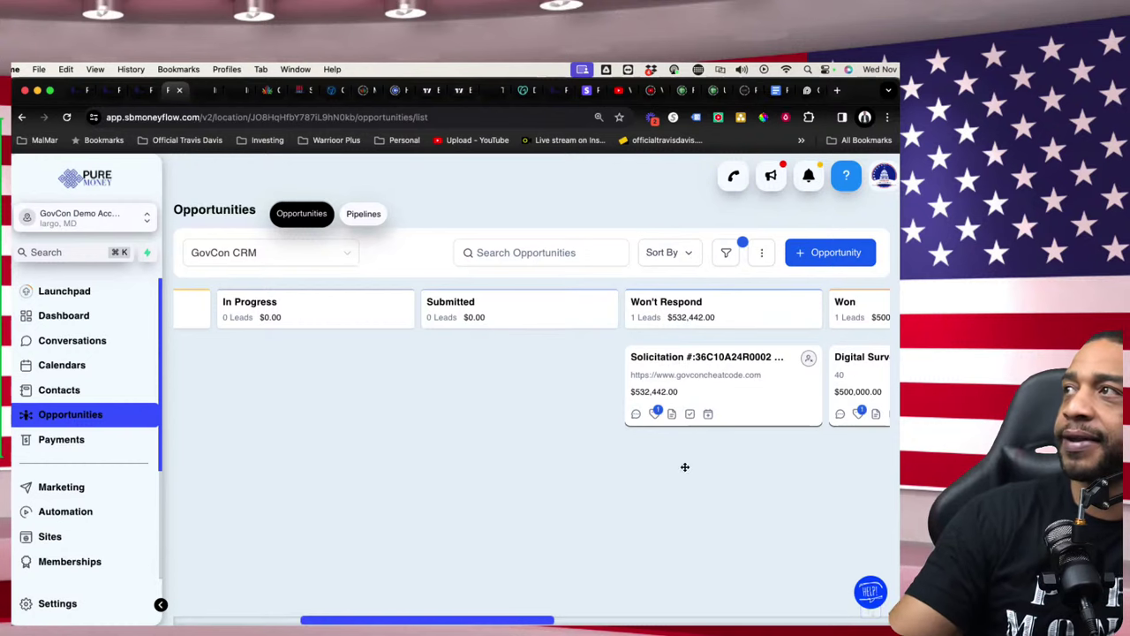
{"action": "left_click_drag", "start_coordinate": [744, 373], "coordinate": [711, 370]}
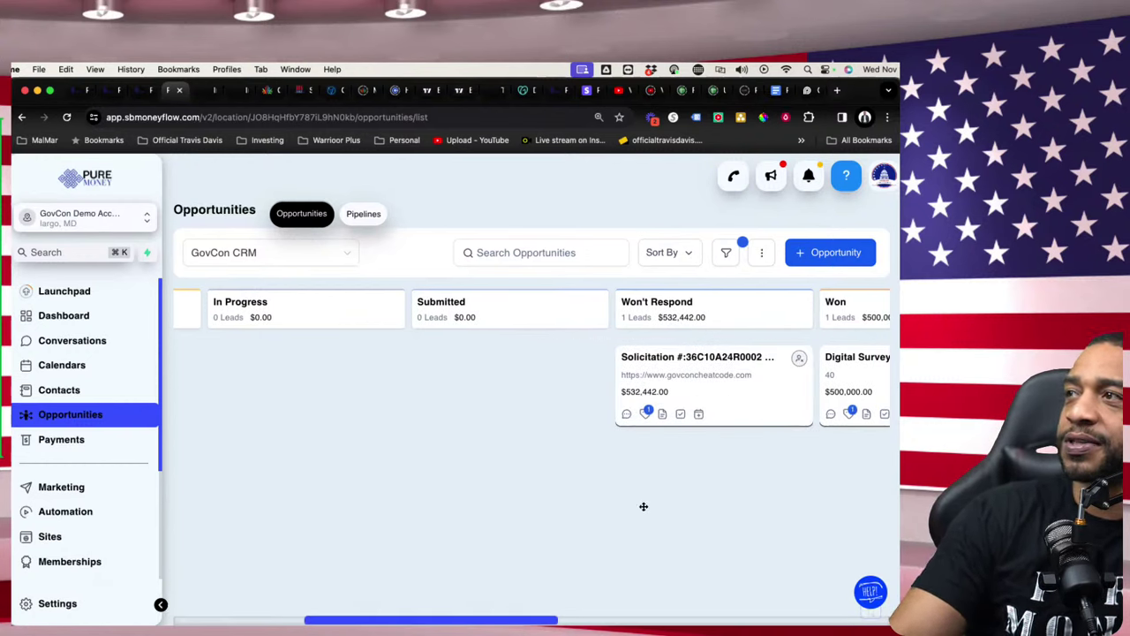
{"action": "left_click_drag", "start_coordinate": [537, 620], "coordinate": [612, 618]}
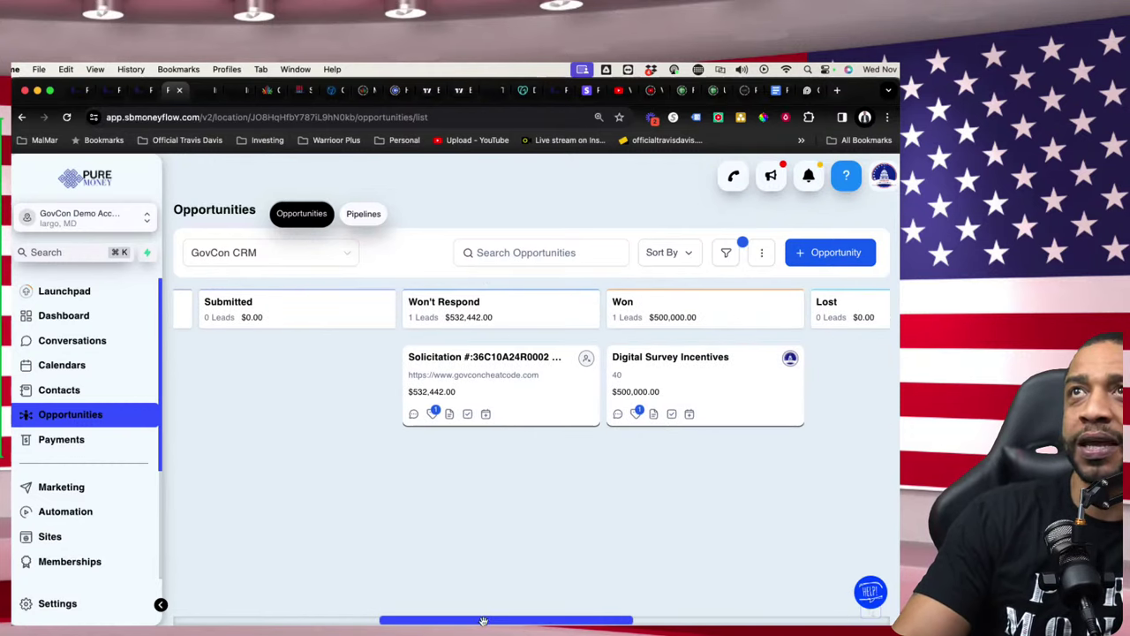
{"action": "left_click_drag", "start_coordinate": [489, 621], "coordinate": [591, 618]}
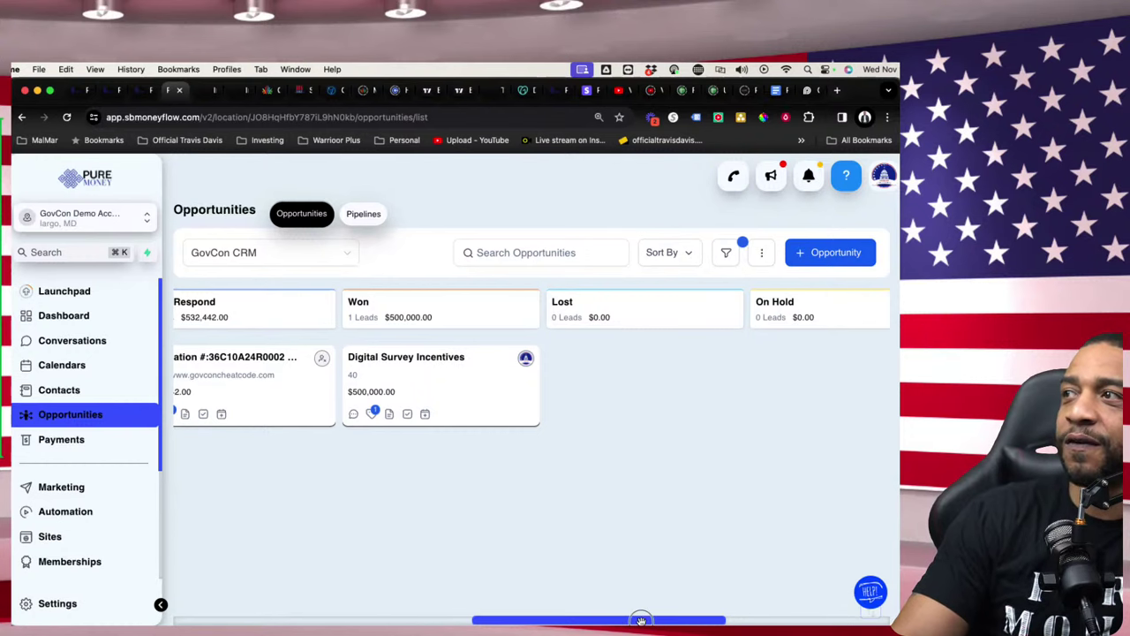
{"action": "left_click_drag", "start_coordinate": [640, 621], "coordinate": [273, 532]}
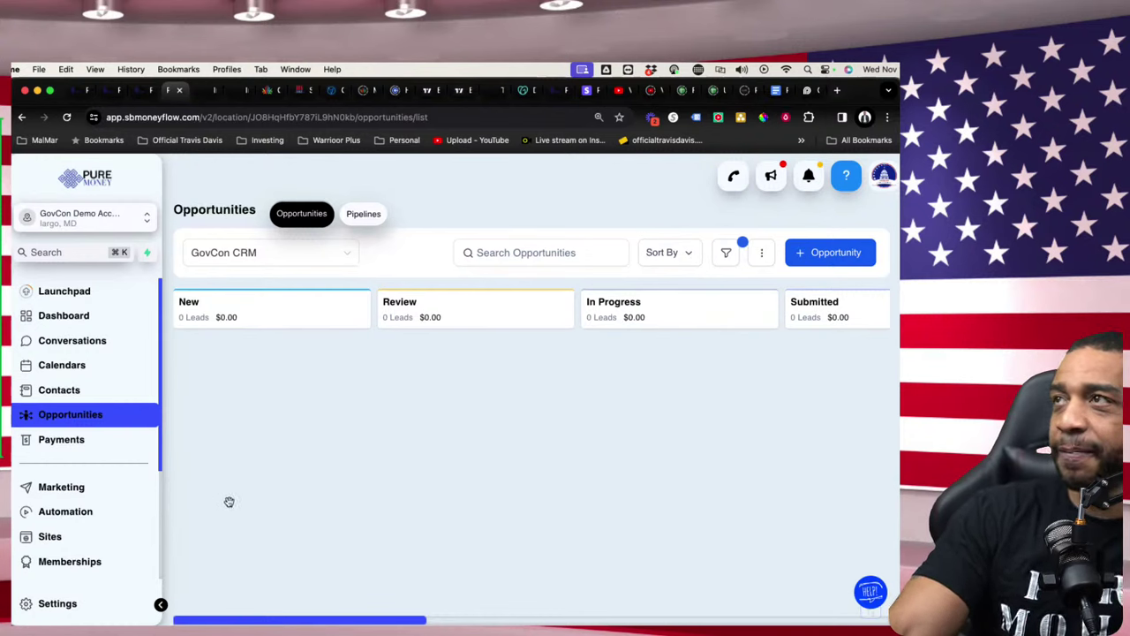
- Close the extra opportunities tab and cancel the solicitation editor without saving
{"action": "left_click", "coordinate": [141, 90]}
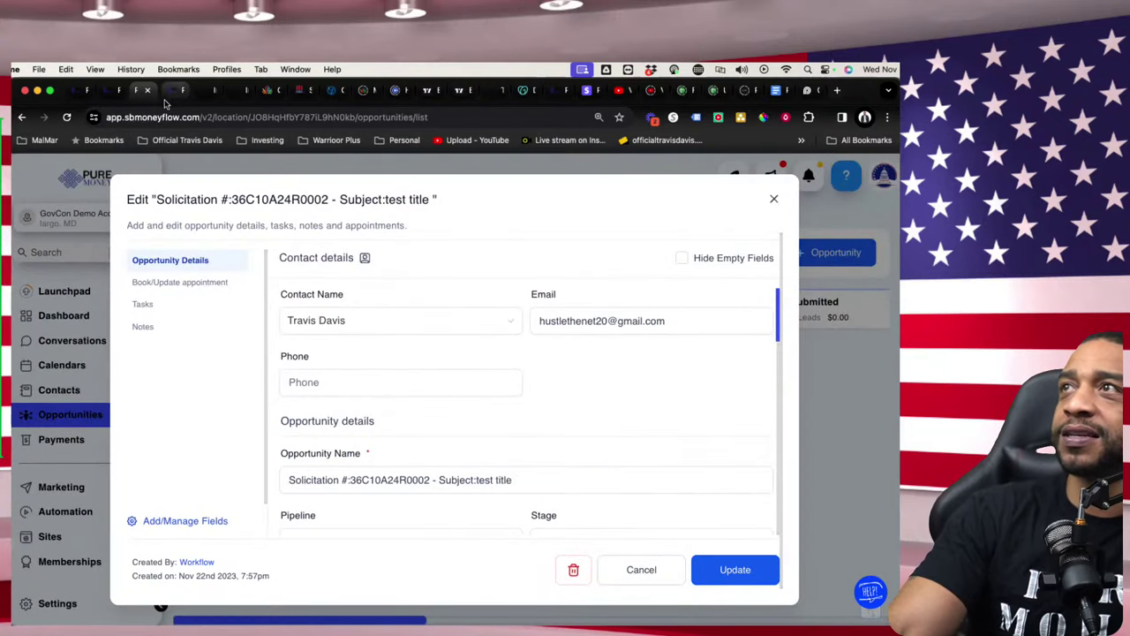
{"action": "left_click", "coordinate": [120, 92]}
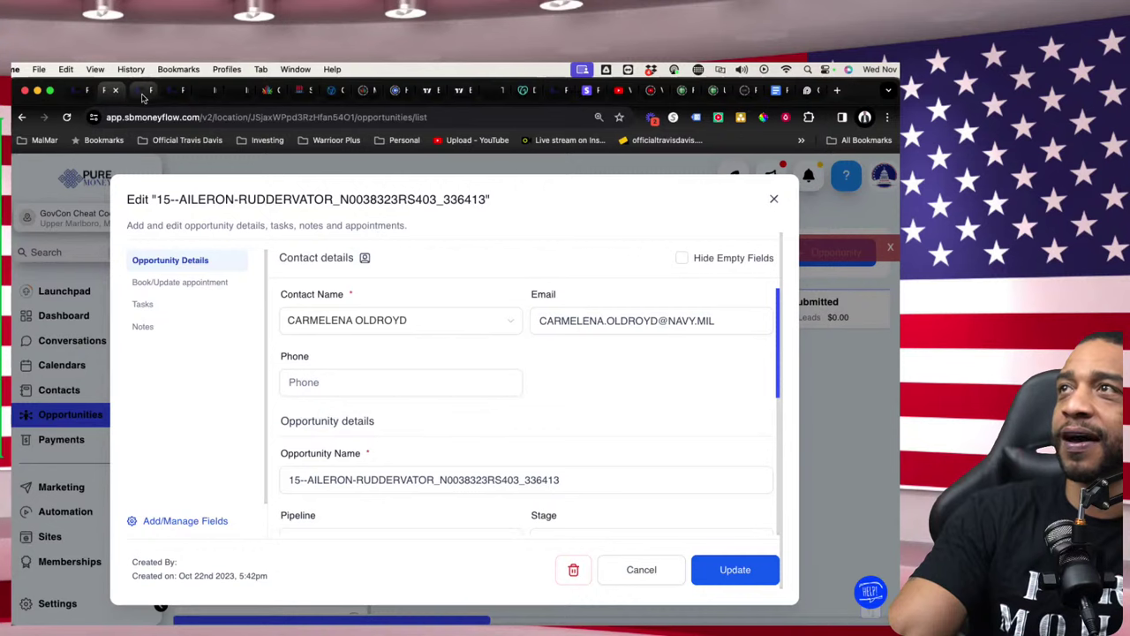
{"action": "left_click", "coordinate": [121, 94]}
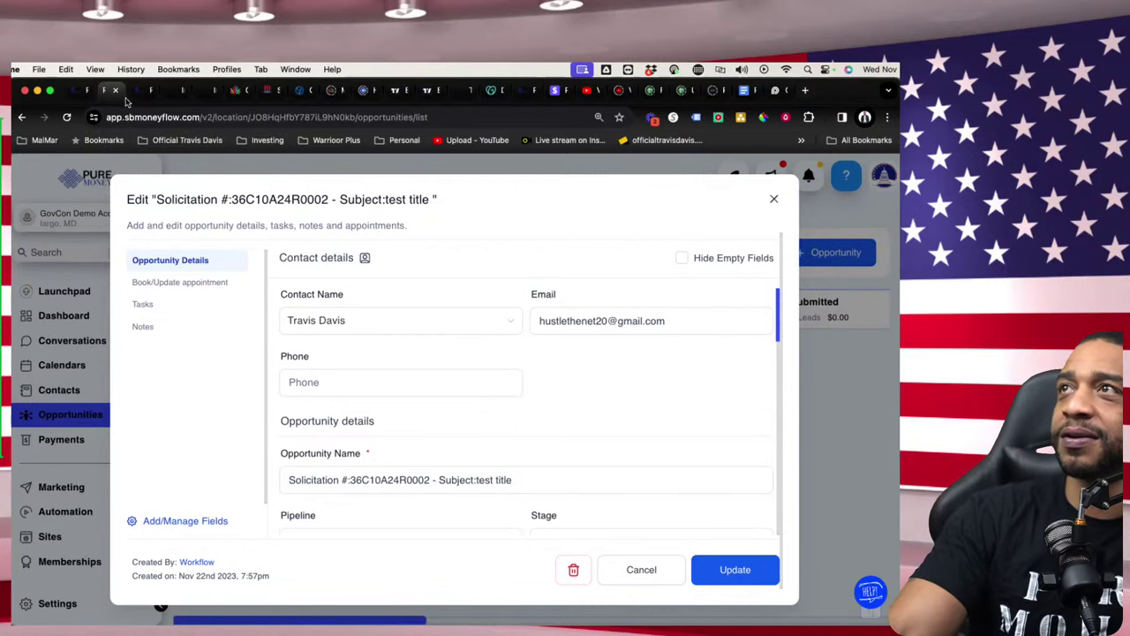
{"action": "left_click", "coordinate": [774, 200]}
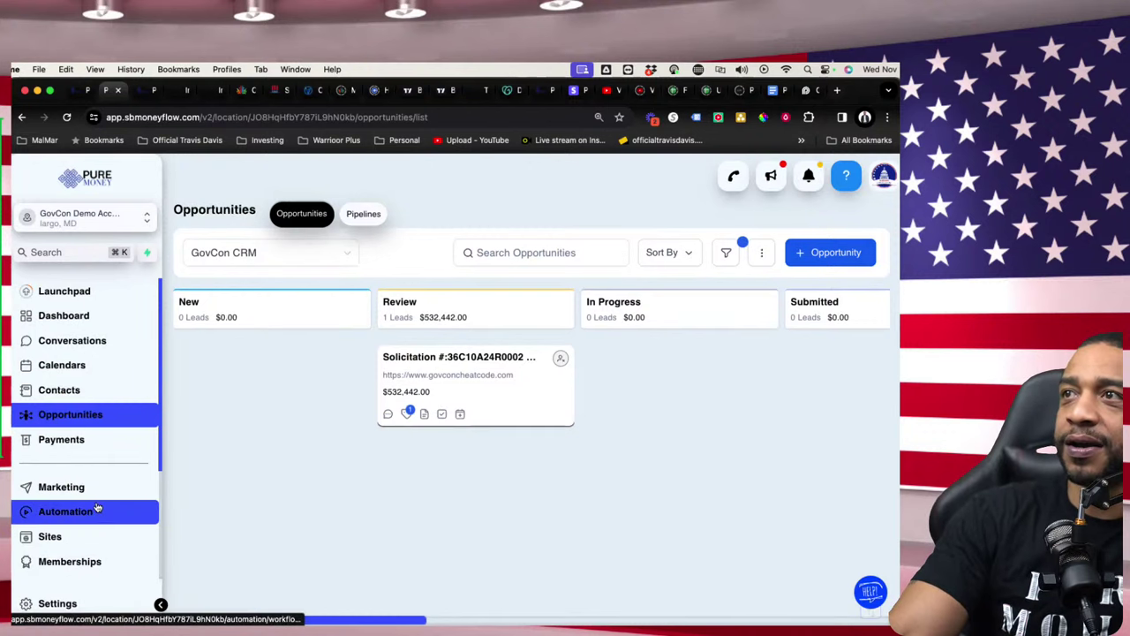
- Open the Z-003-5. FU Intake funnel in the FU folder and preview its New Contact Add page
{"action": "left_click", "coordinate": [98, 538]}
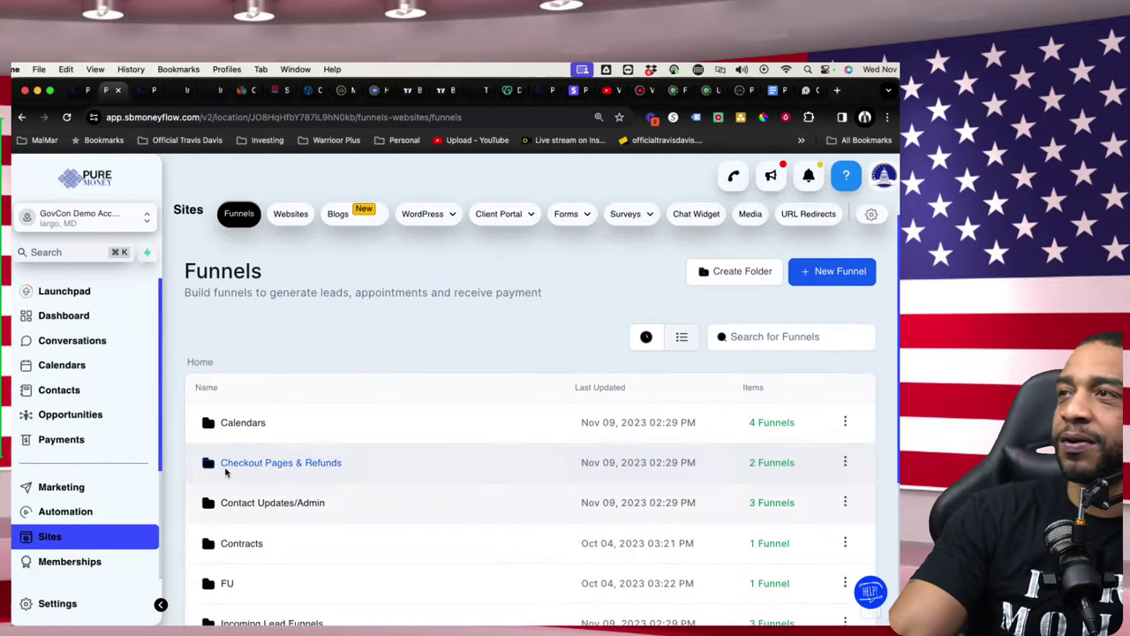
{"action": "scroll", "coordinate": [238, 530], "scroll_direction": "down", "scroll_amount": 2}
{"action": "left_click", "coordinate": [232, 527]}
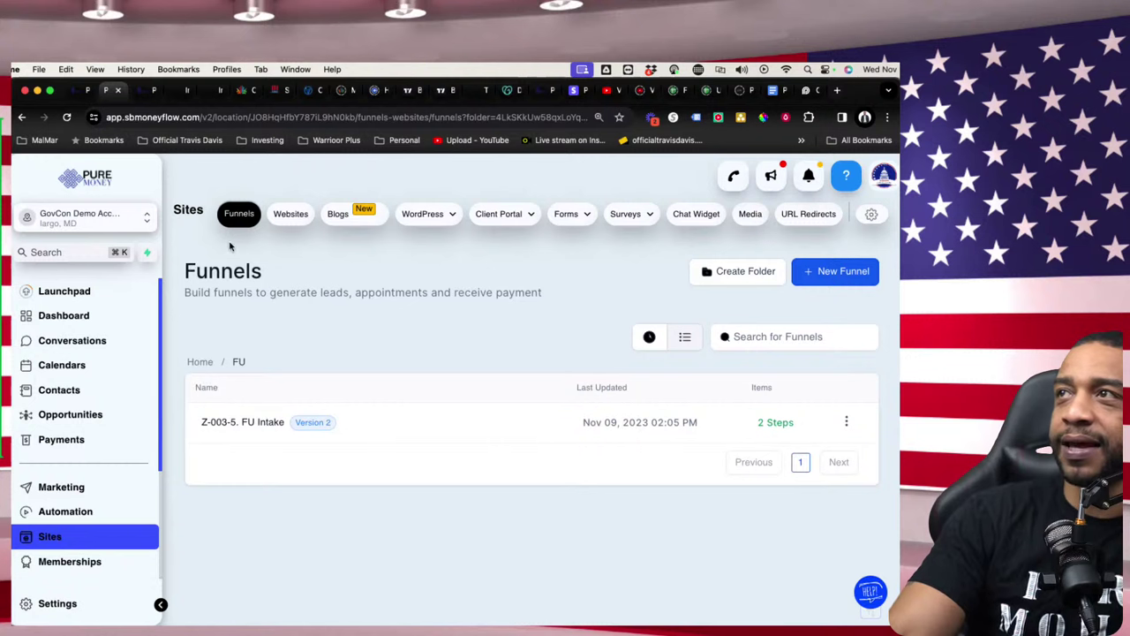
{"action": "left_click", "coordinate": [265, 424]}
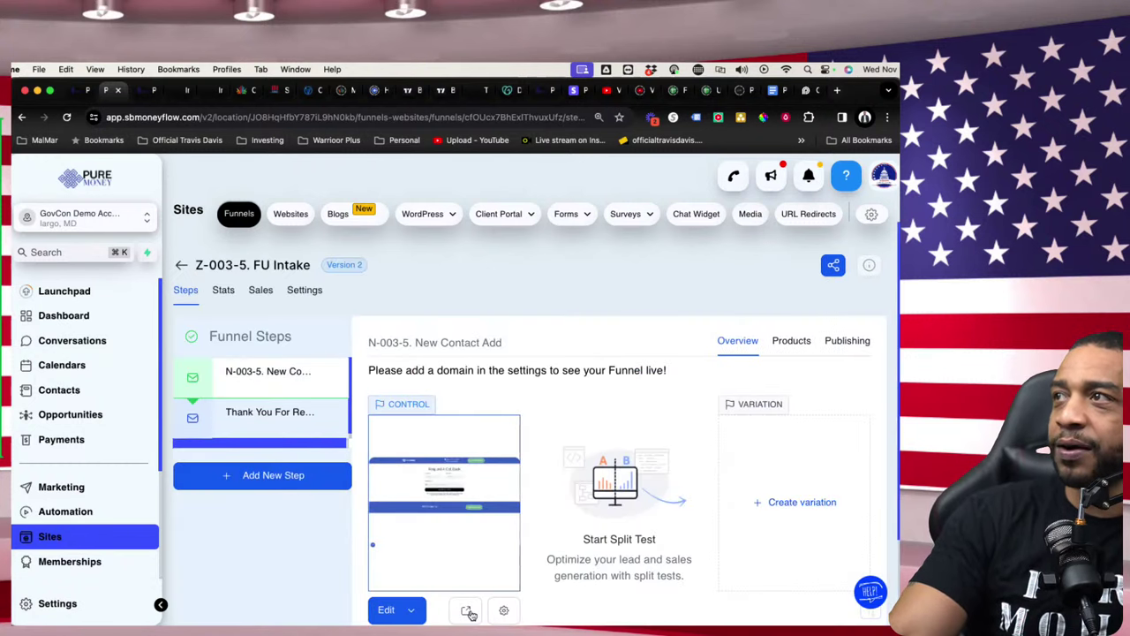
{"action": "left_click", "coordinate": [467, 611]}
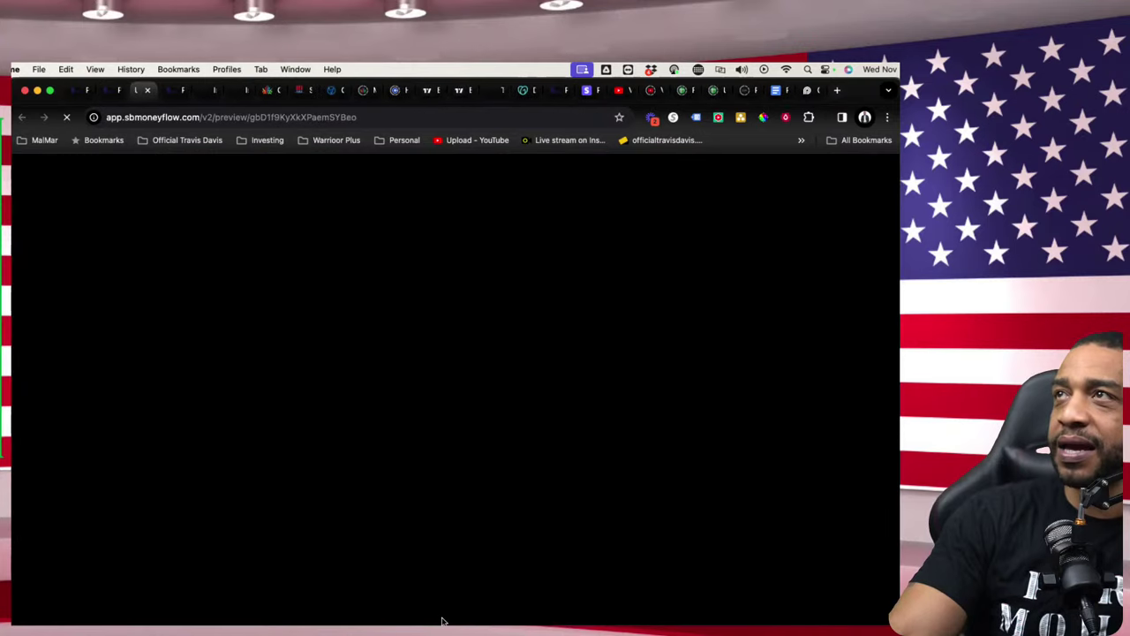
- Scroll to the New Contact form and dismiss the POC Name autofill suggestions
{"action": "scroll", "coordinate": [362, 397], "scroll_direction": "down", "scroll_amount": 5}
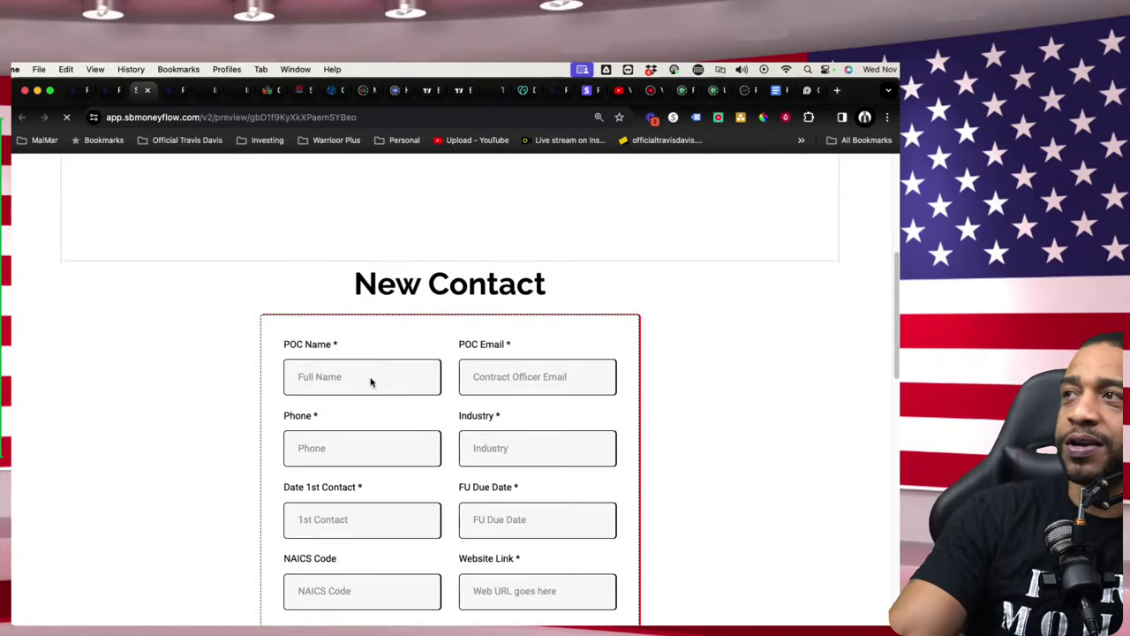
{"action": "scroll", "coordinate": [371, 380], "scroll_direction": "up", "scroll_amount": 5}
{"action": "scroll", "coordinate": [313, 290], "scroll_direction": "down", "scroll_amount": 5}
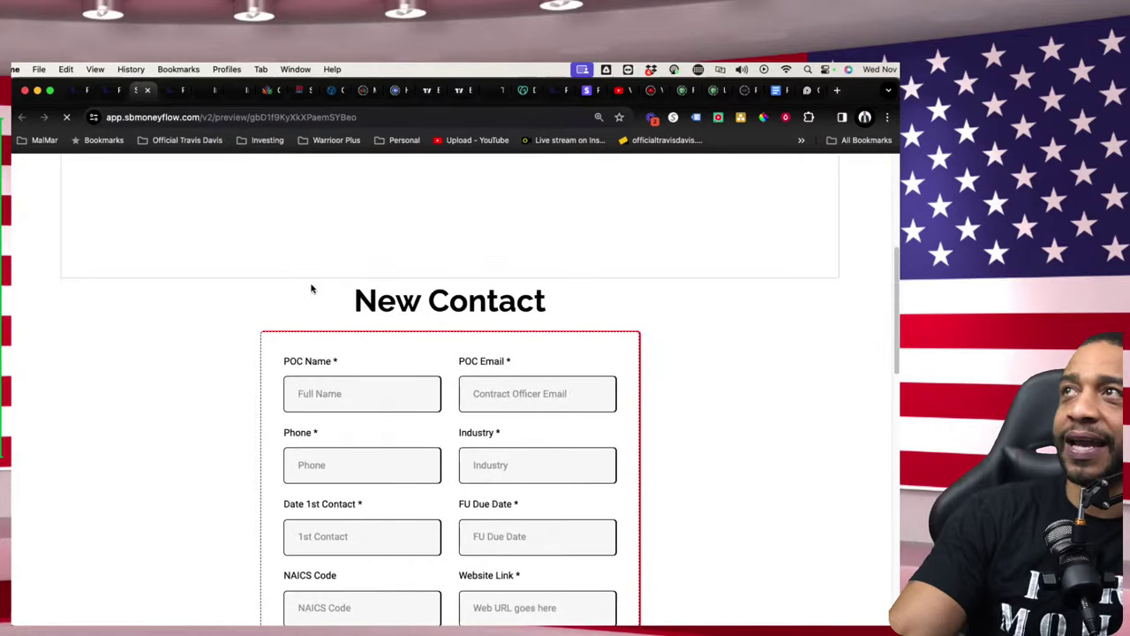
{"action": "scroll", "coordinate": [315, 282], "scroll_direction": "down", "scroll_amount": 3}
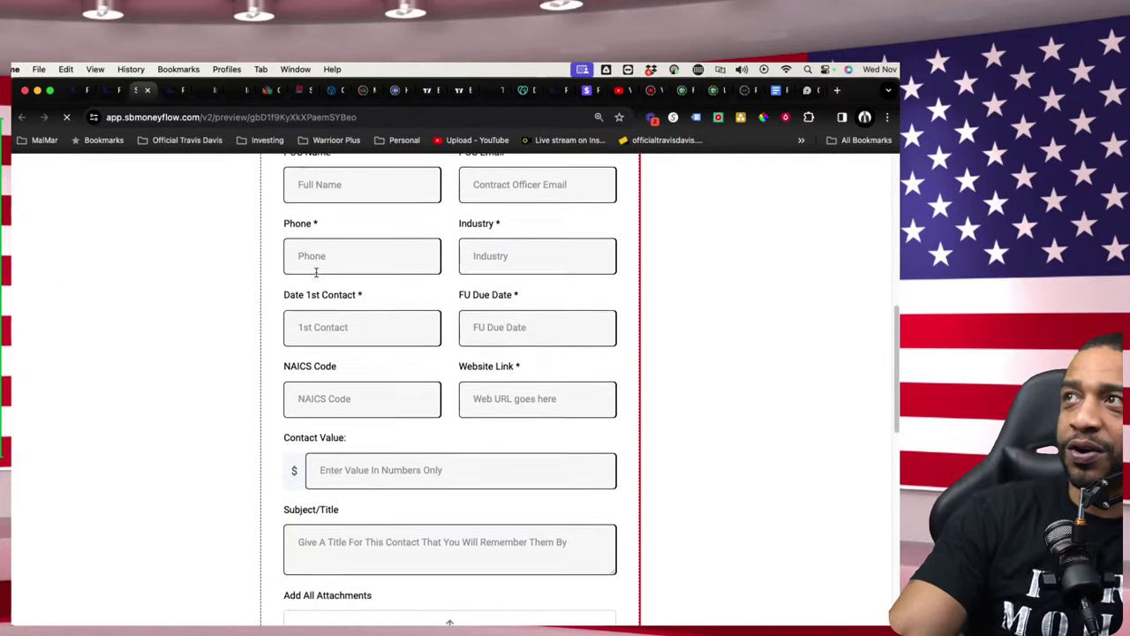
{"action": "scroll", "coordinate": [315, 283], "scroll_direction": "up", "scroll_amount": 3}
{"action": "left_click", "coordinate": [337, 296]}
{"action": "left_click", "coordinate": [374, 320]}
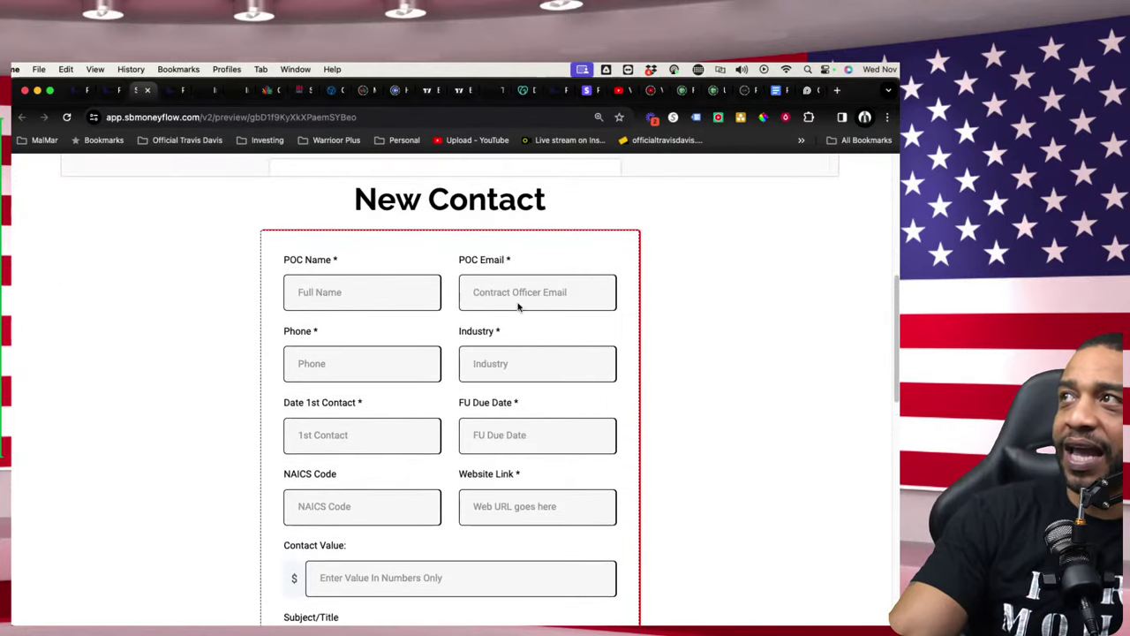
- Pick 24 November for Date 1st Contact and 25 November for FU Due Date
{"action": "scroll", "coordinate": [459, 362], "scroll_direction": "down", "scroll_amount": 1}
{"action": "scroll", "coordinate": [497, 386], "scroll_direction": "down", "scroll_amount": 2}
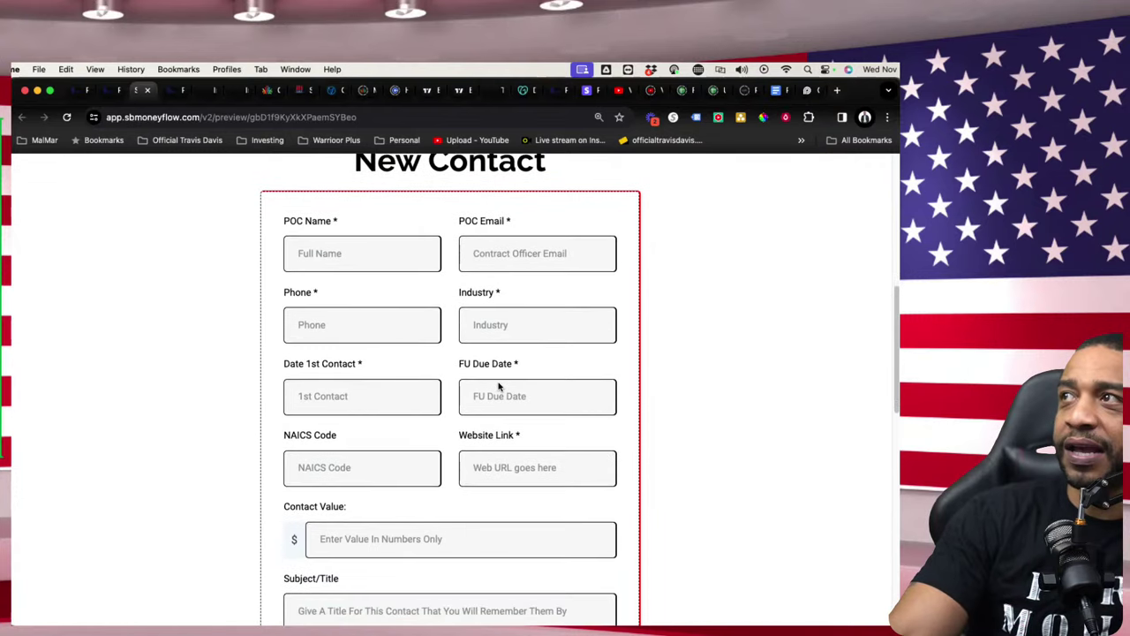
{"action": "left_click", "coordinate": [344, 358]}
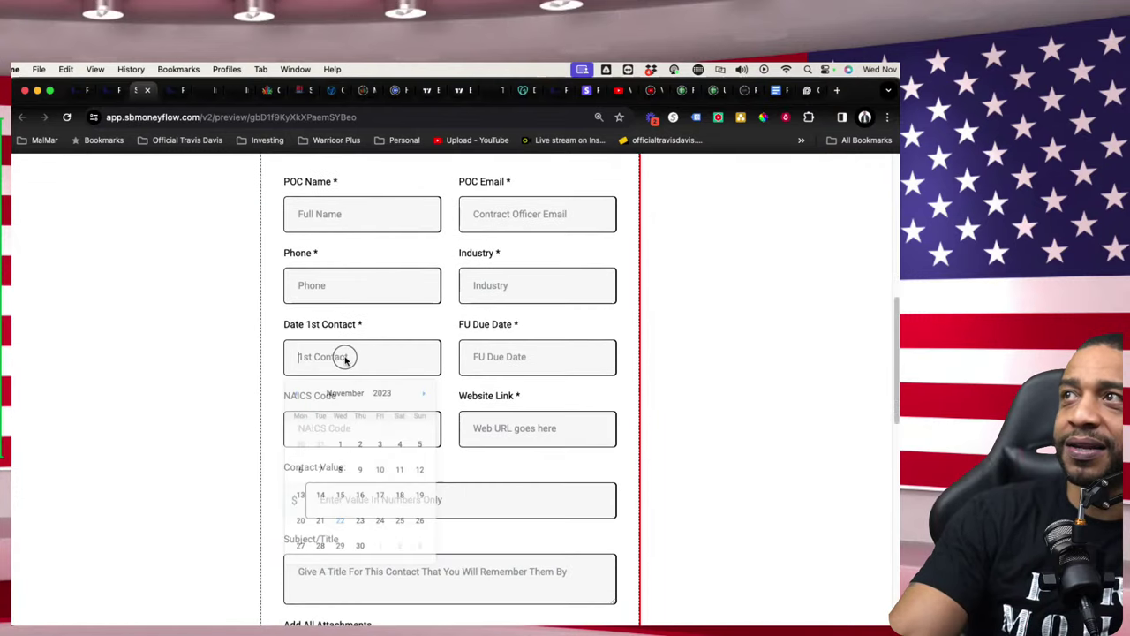
{"action": "left_click", "coordinate": [514, 357]}
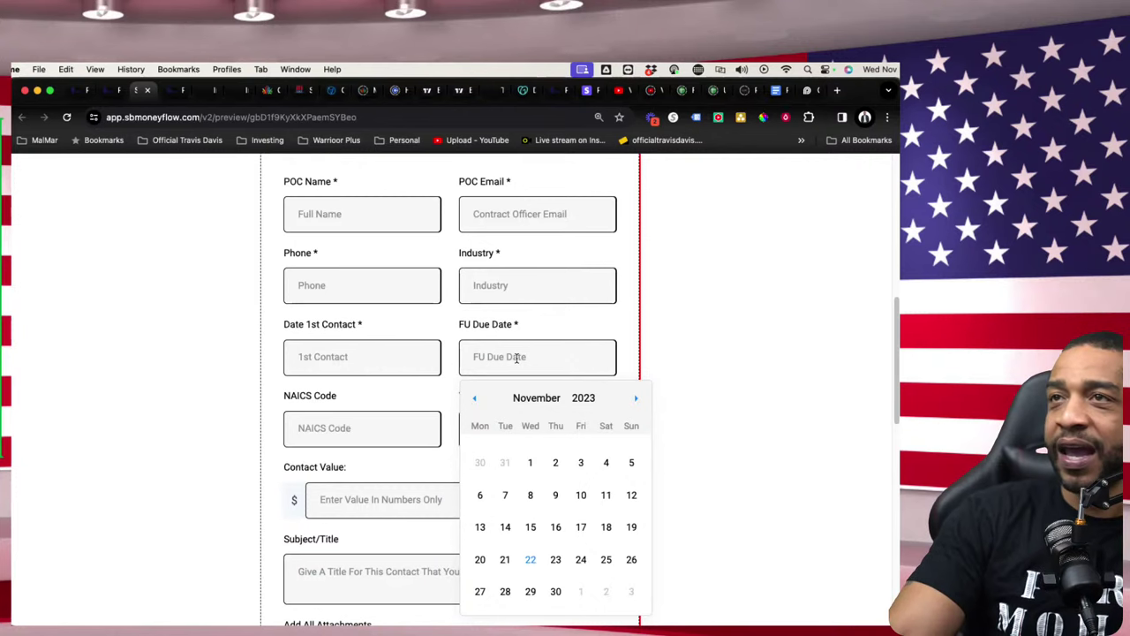
{"action": "left_click", "coordinate": [404, 362]}
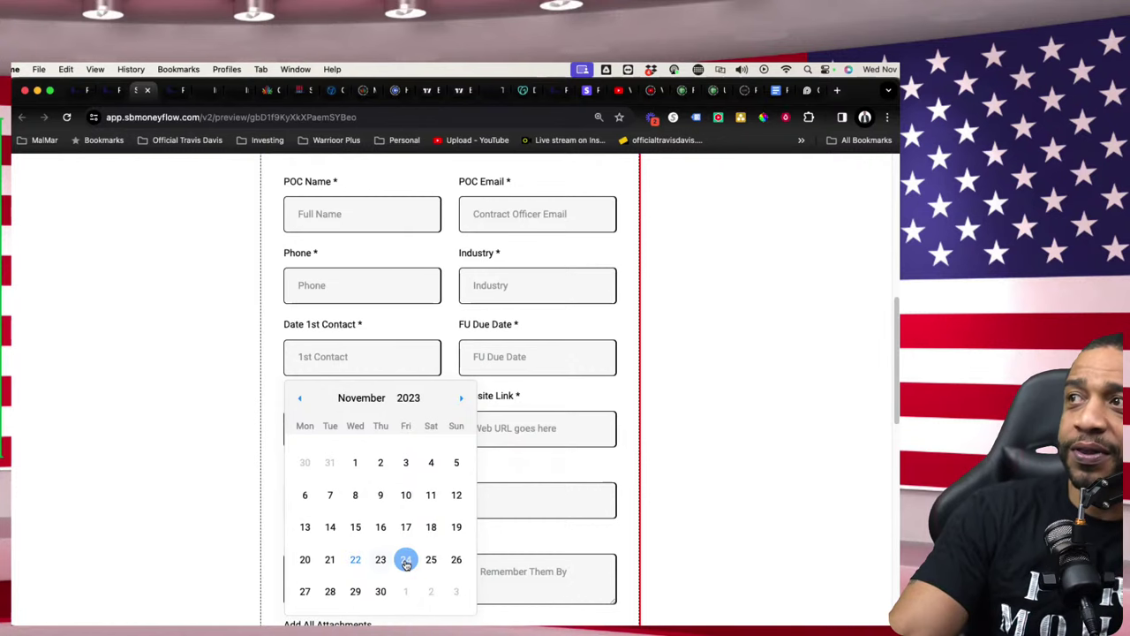
{"action": "left_click", "coordinate": [406, 565]}
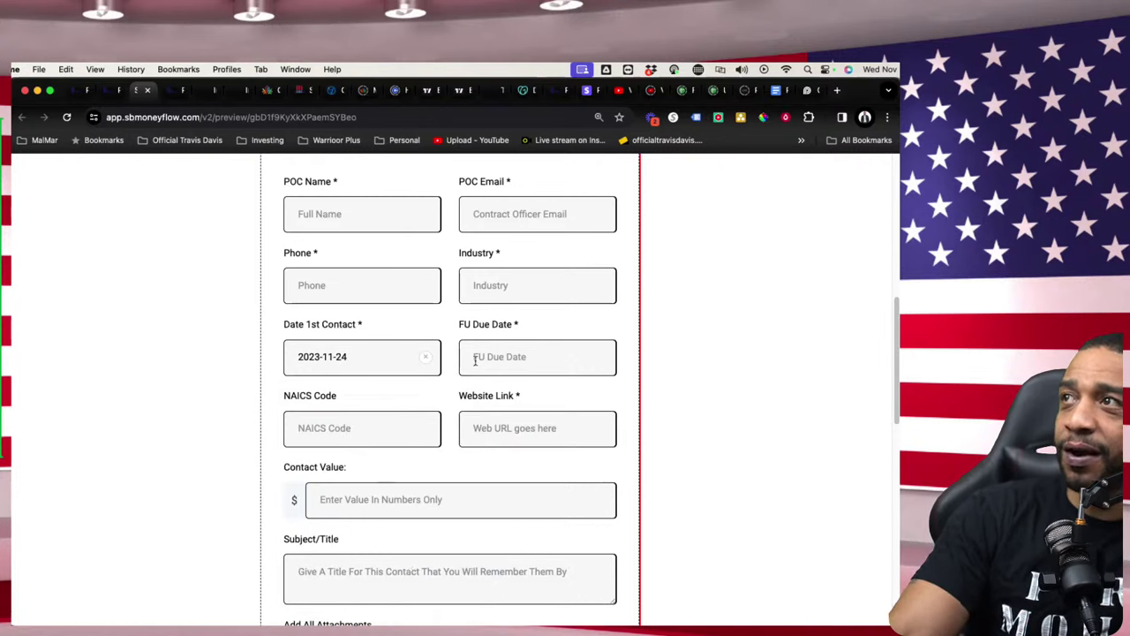
{"action": "left_click", "coordinate": [525, 360]}
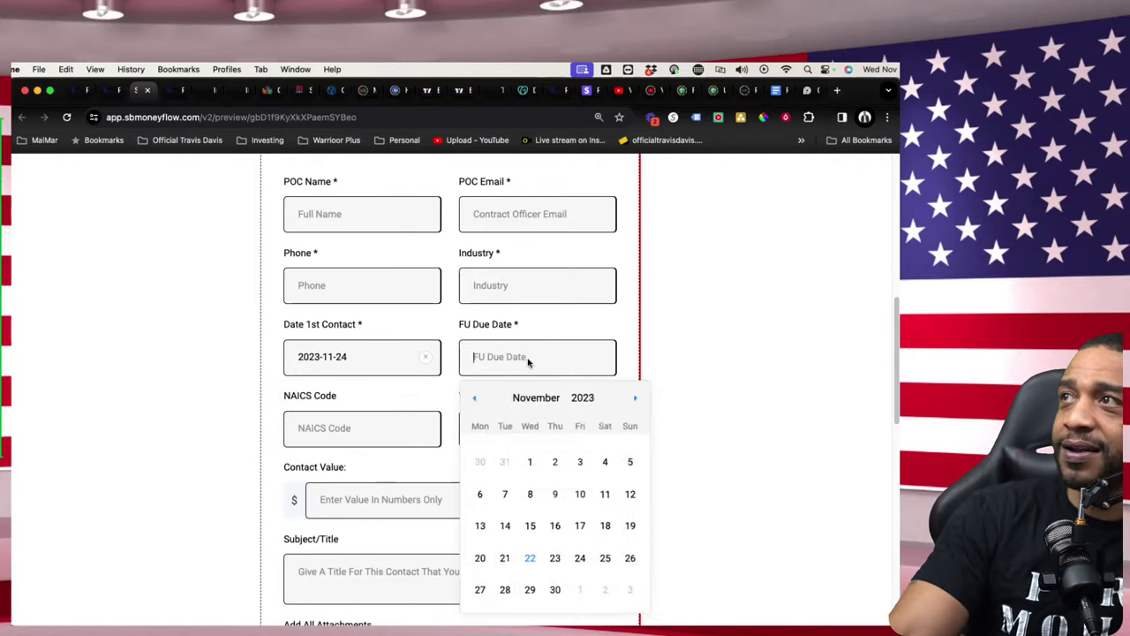
{"action": "left_click", "coordinate": [605, 558]}
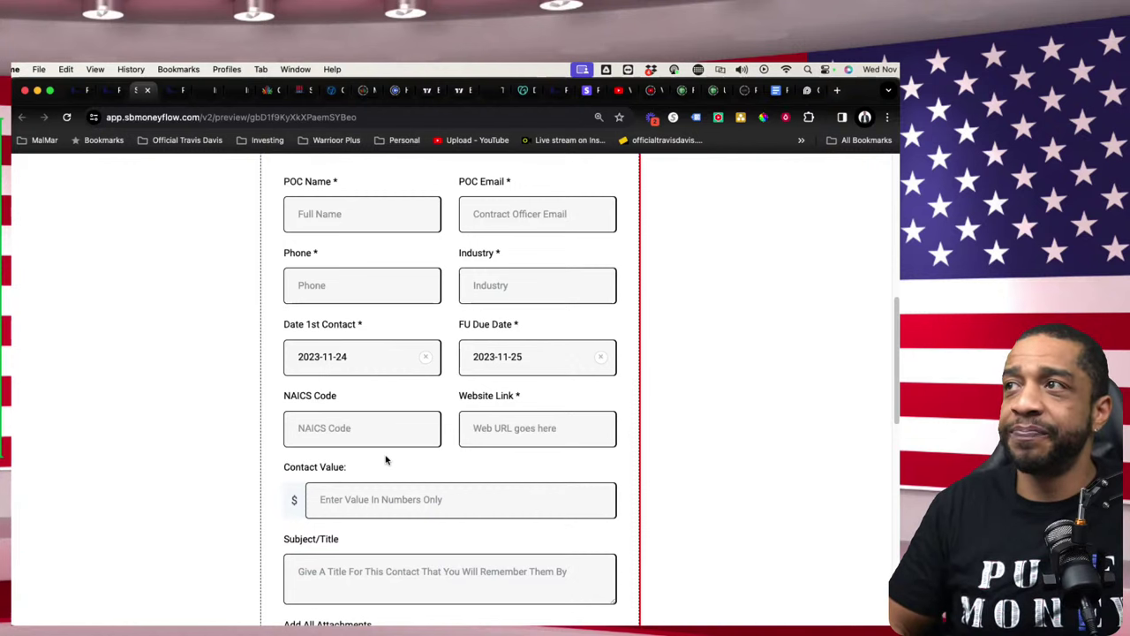
- Review the intake form preview, then close it to return to the Z-003-5. FU Intake funnel steps
{"action": "scroll", "coordinate": [493, 480], "scroll_direction": "down", "scroll_amount": 1}
{"action": "scroll", "coordinate": [494, 480], "scroll_direction": "down", "scroll_amount": 5}
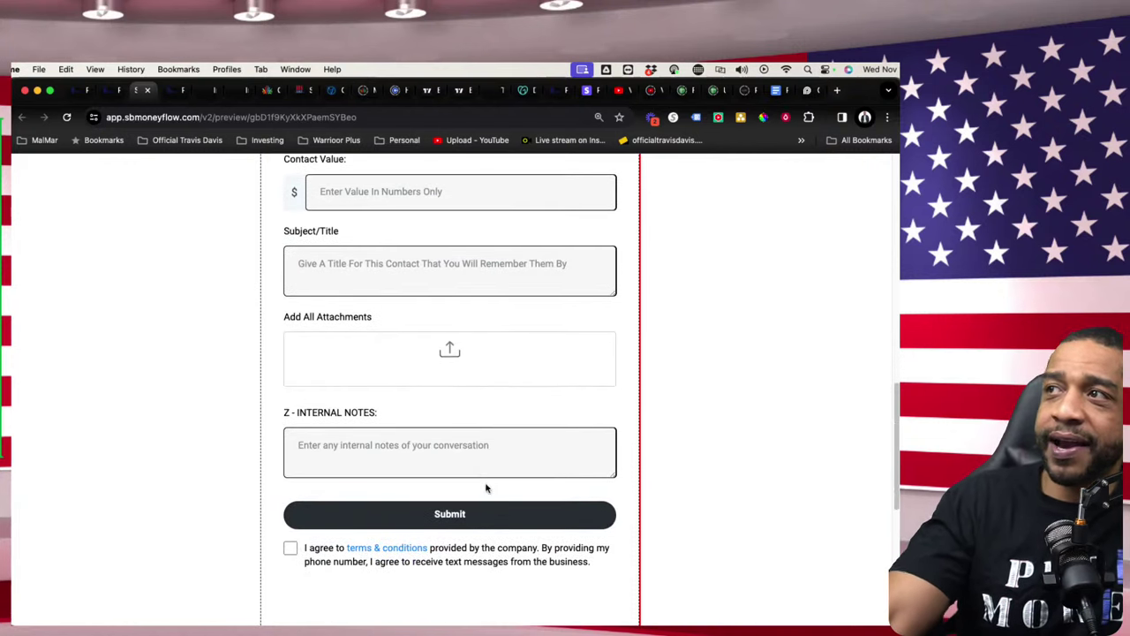
{"action": "scroll", "coordinate": [474, 400], "scroll_direction": "up", "scroll_amount": 3}
{"action": "scroll", "coordinate": [538, 327], "scroll_direction": "up", "scroll_amount": 10}
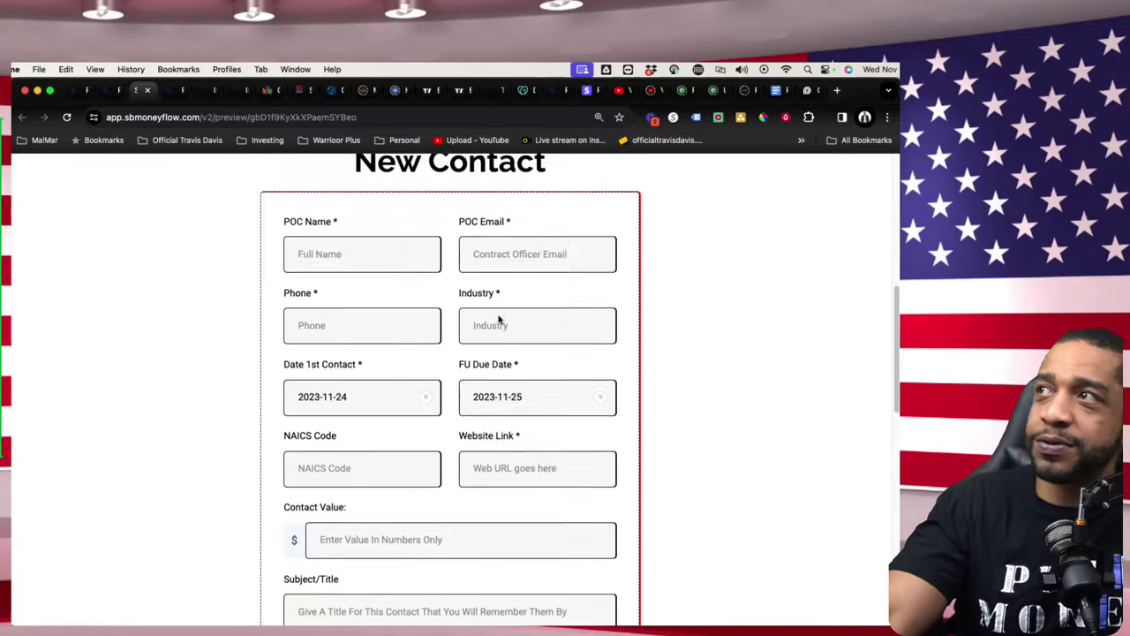
{"action": "scroll", "coordinate": [468, 366], "scroll_direction": "down", "scroll_amount": 5}
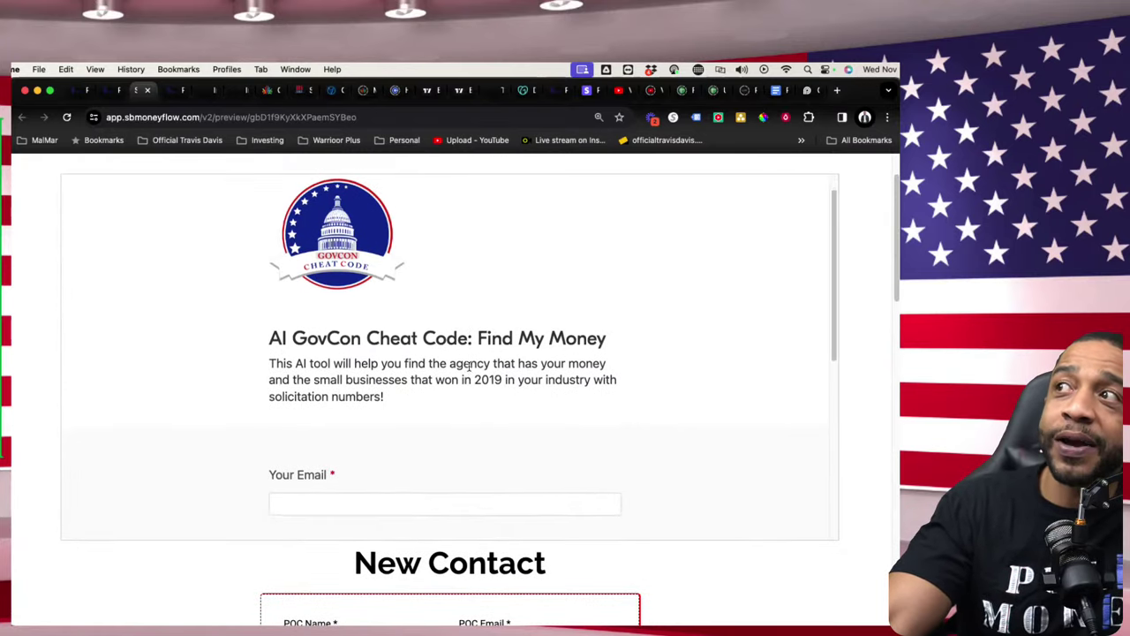
{"action": "scroll", "coordinate": [465, 371], "scroll_direction": "up", "scroll_amount": 3}
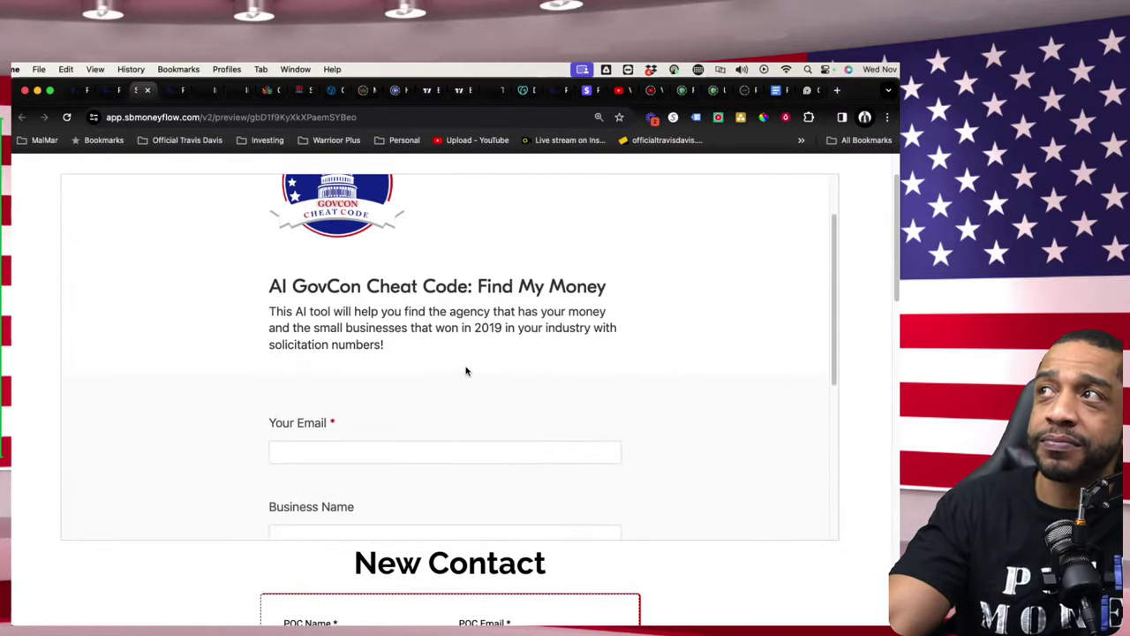
{"action": "scroll", "coordinate": [437, 376], "scroll_direction": "down", "scroll_amount": 1}
{"action": "scroll", "coordinate": [436, 373], "scroll_direction": "down", "scroll_amount": 8}
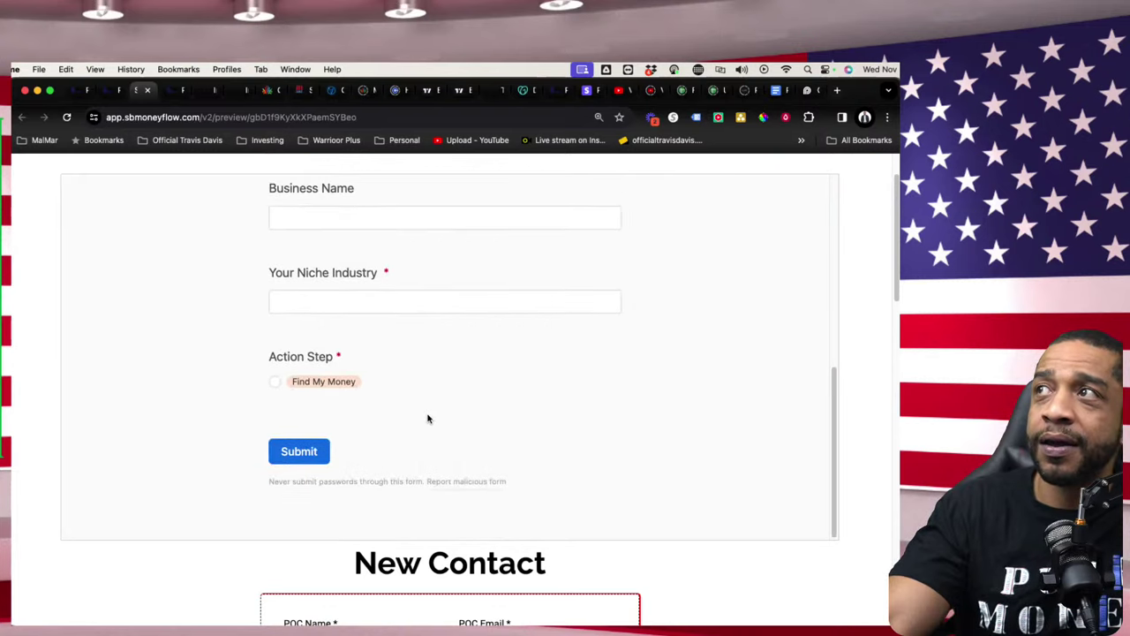
{"action": "scroll", "coordinate": [477, 368], "scroll_direction": "up", "scroll_amount": 9}
{"action": "scroll", "coordinate": [240, 353], "scroll_direction": "up", "scroll_amount": 2}
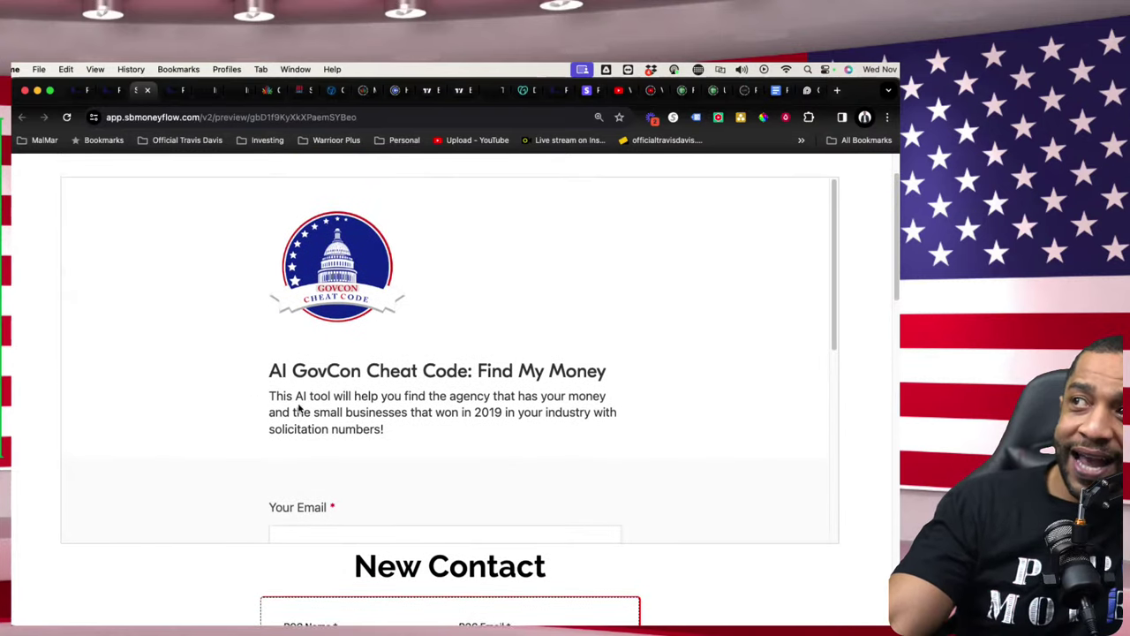
{"action": "scroll", "coordinate": [375, 437], "scroll_direction": "down", "scroll_amount": 6}
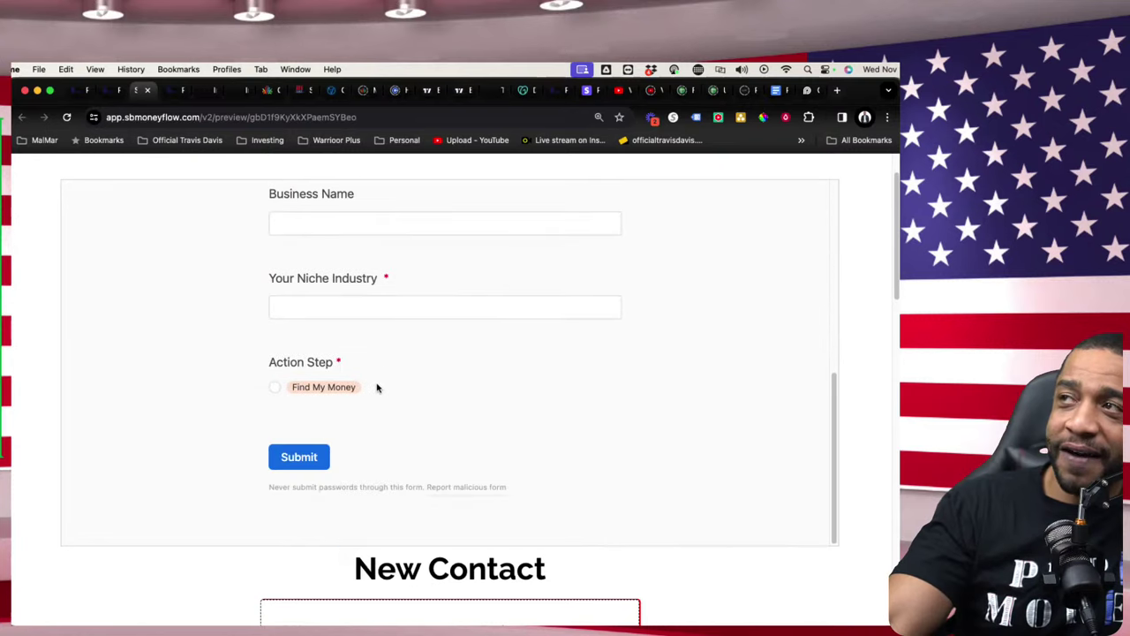
{"action": "scroll", "coordinate": [265, 477], "scroll_direction": "down", "scroll_amount": 3}
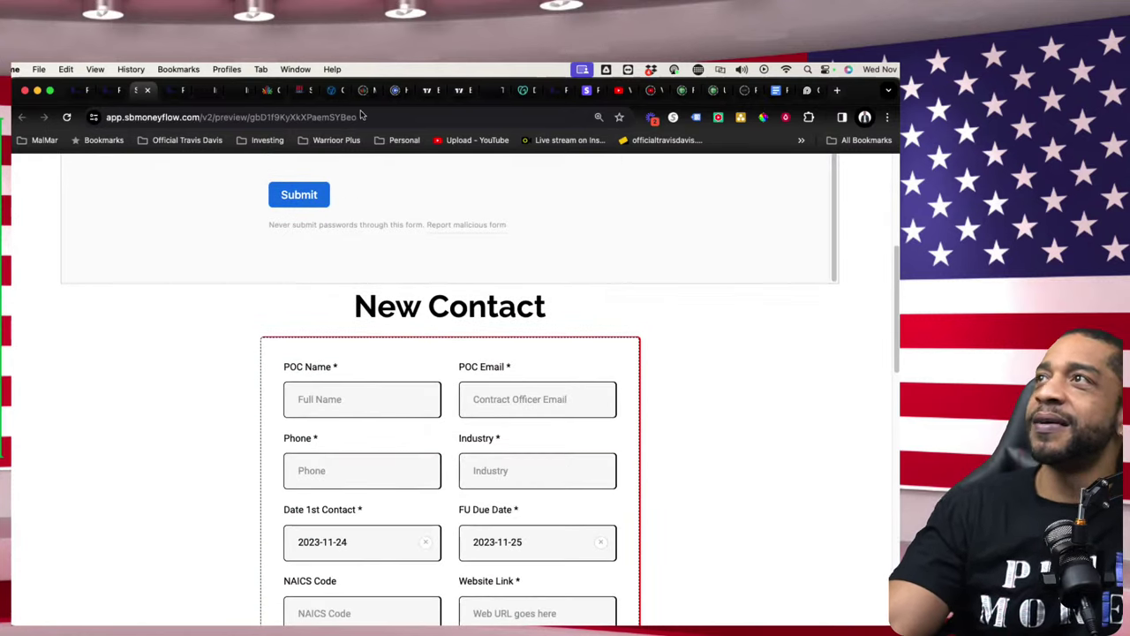
{"action": "left_click", "coordinate": [148, 92]}
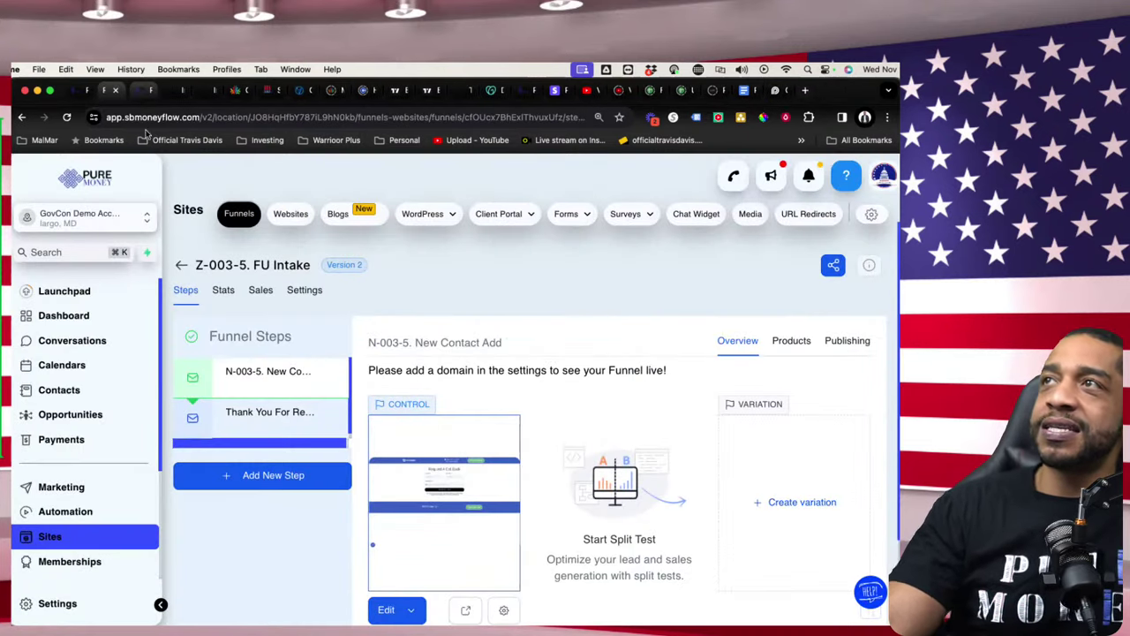